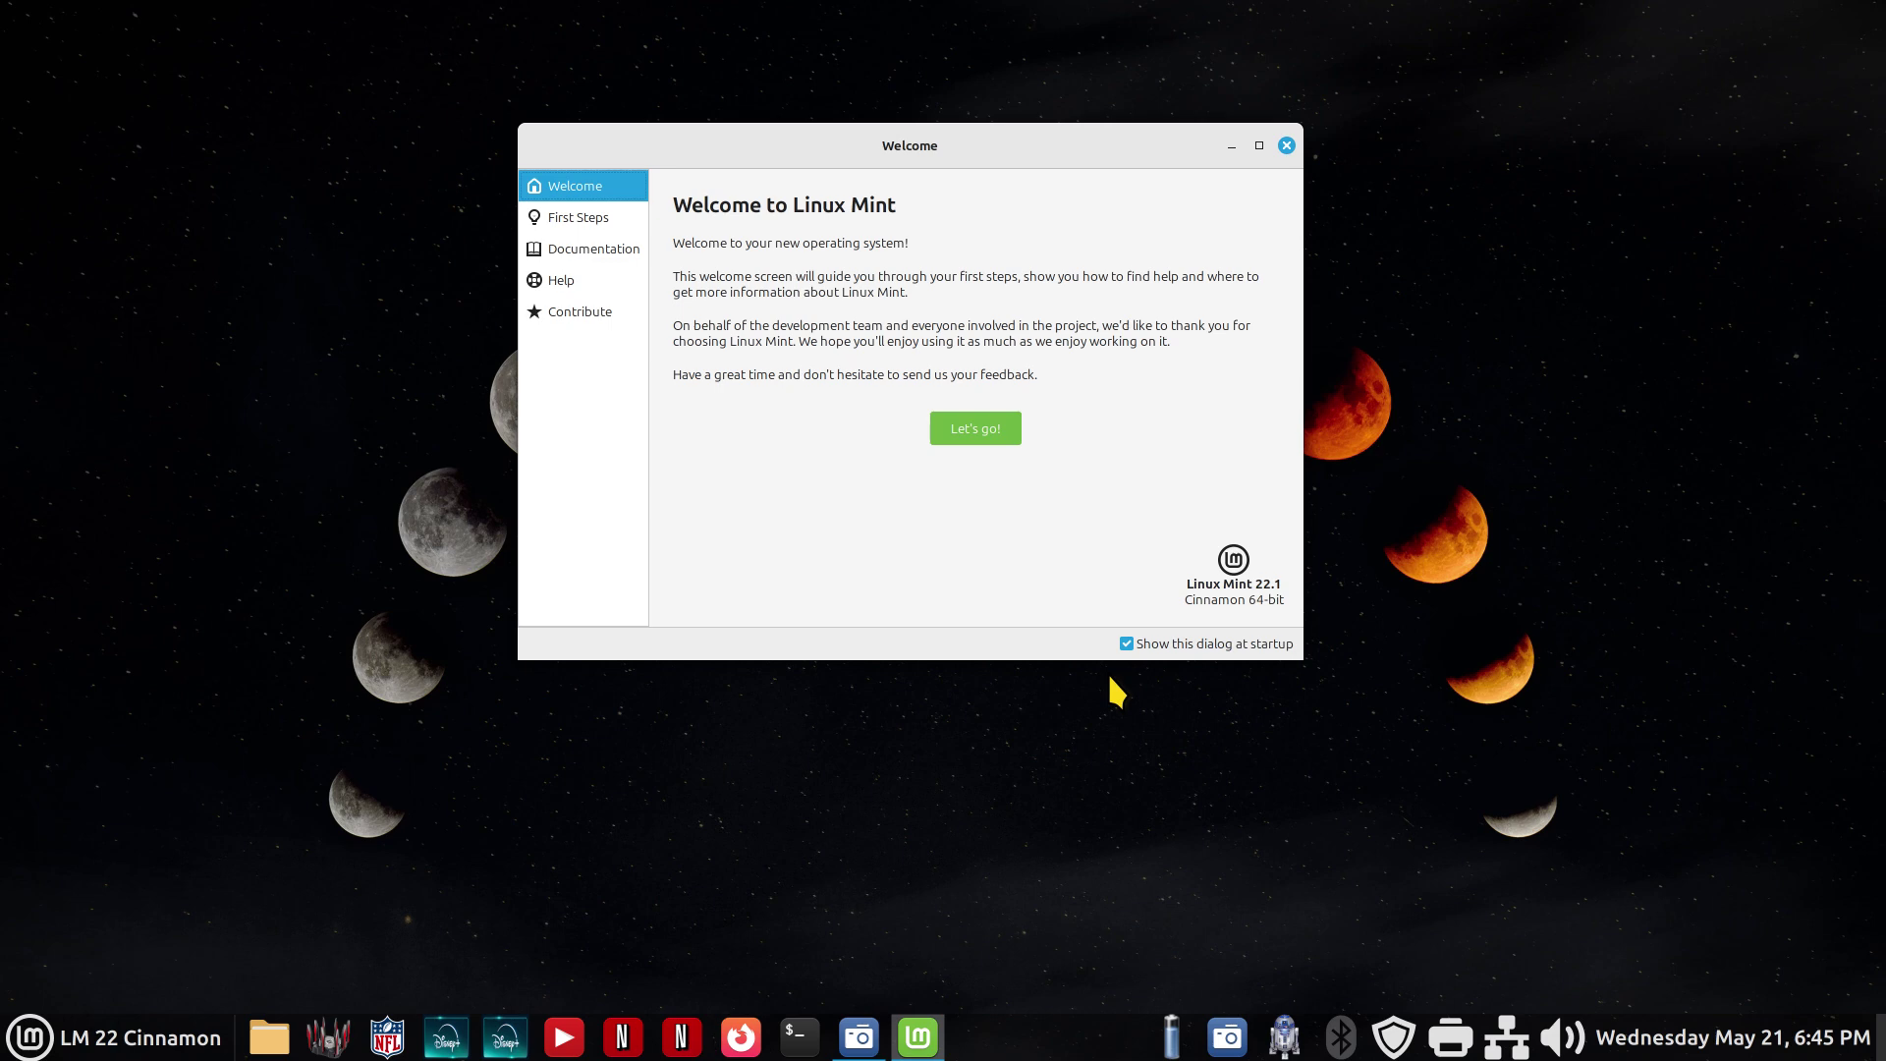
Close the Welcome window and launch the YouTube web app on the 'Linux tips for all' channel.
click(1287, 147)
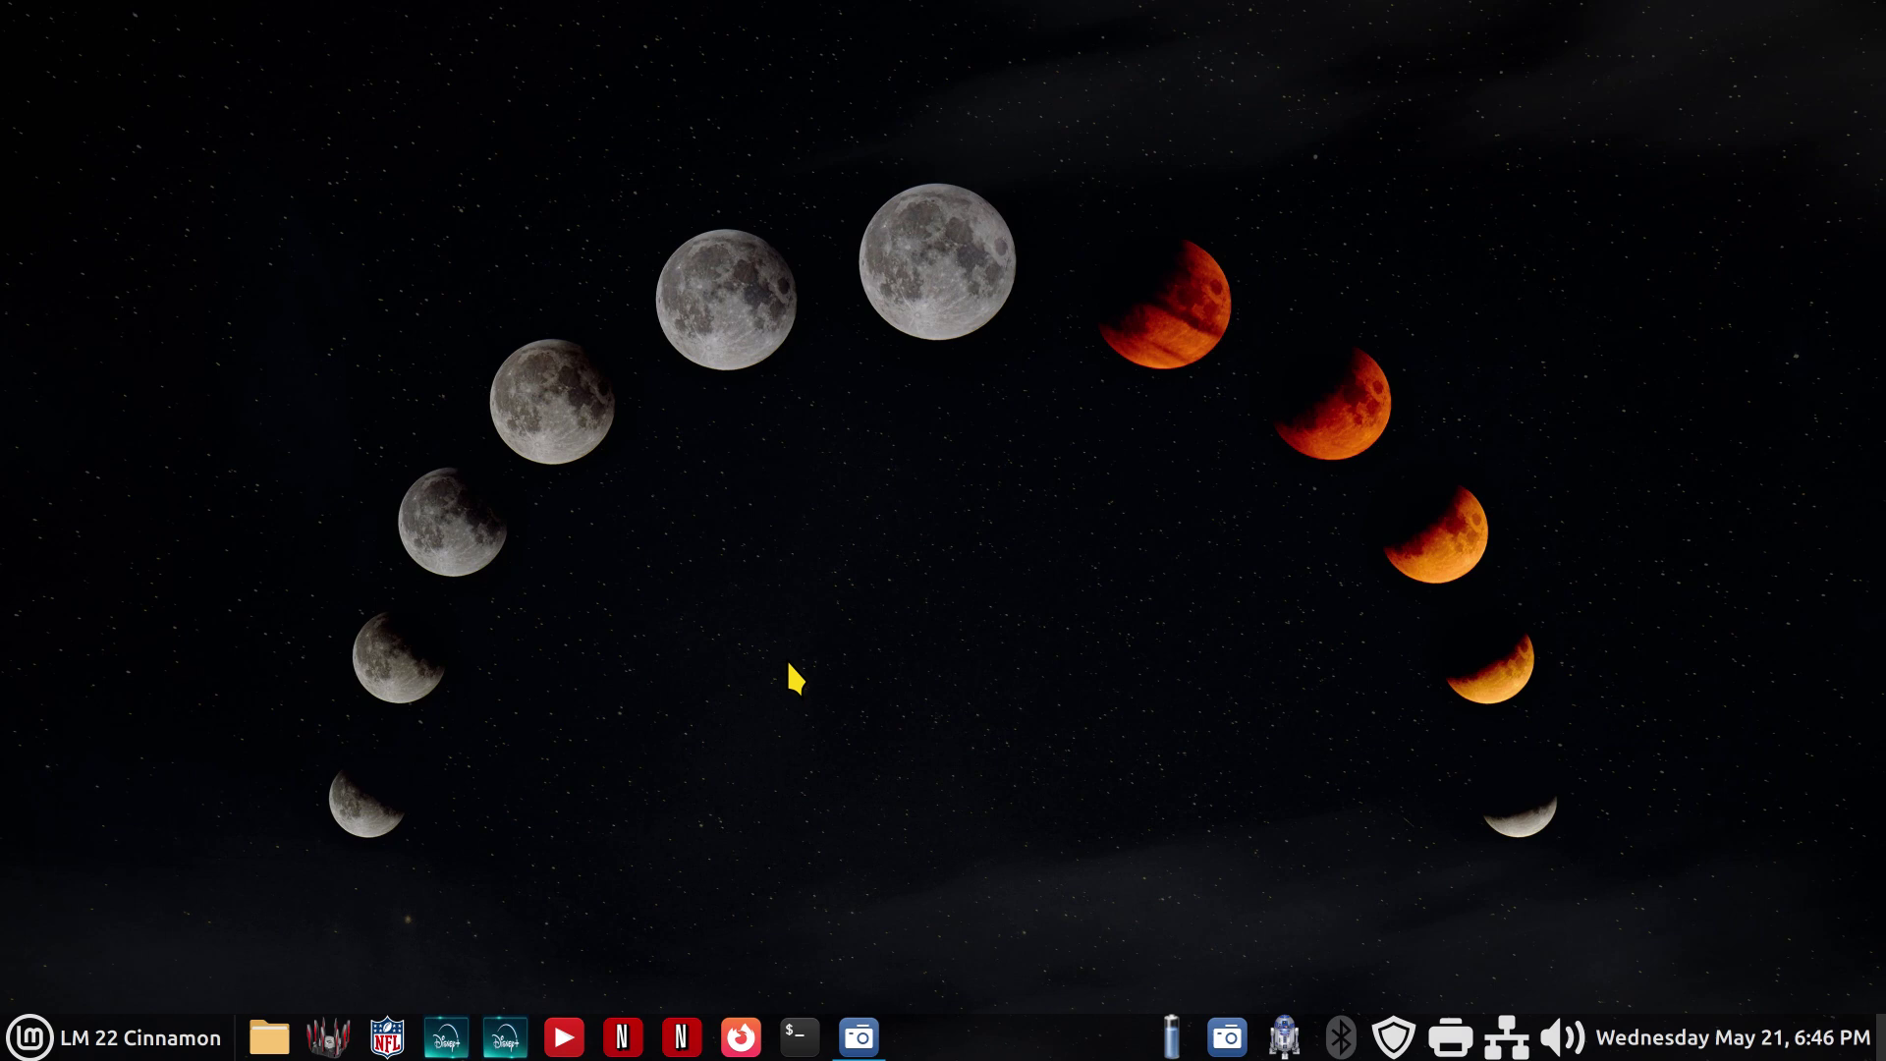
click(568, 1033)
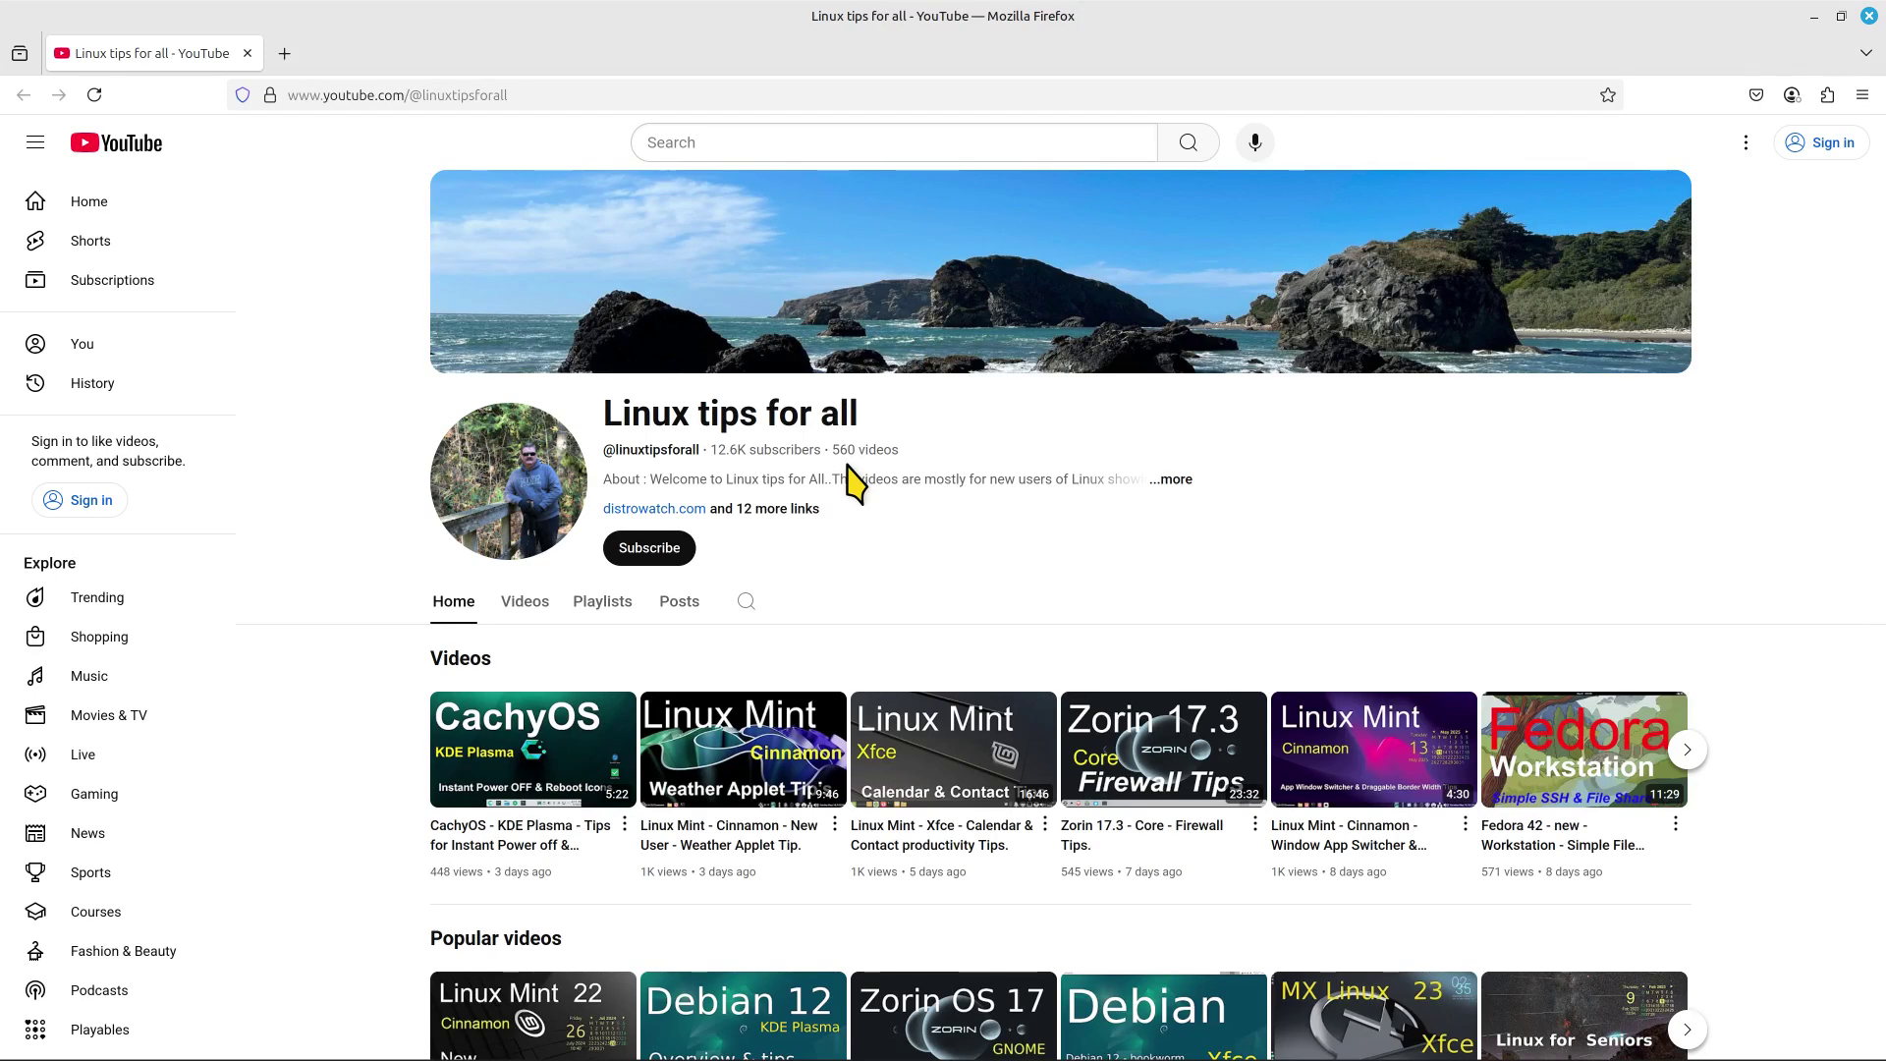
Search the channel for 'web apps', then close the YouTube window.
click(747, 604)
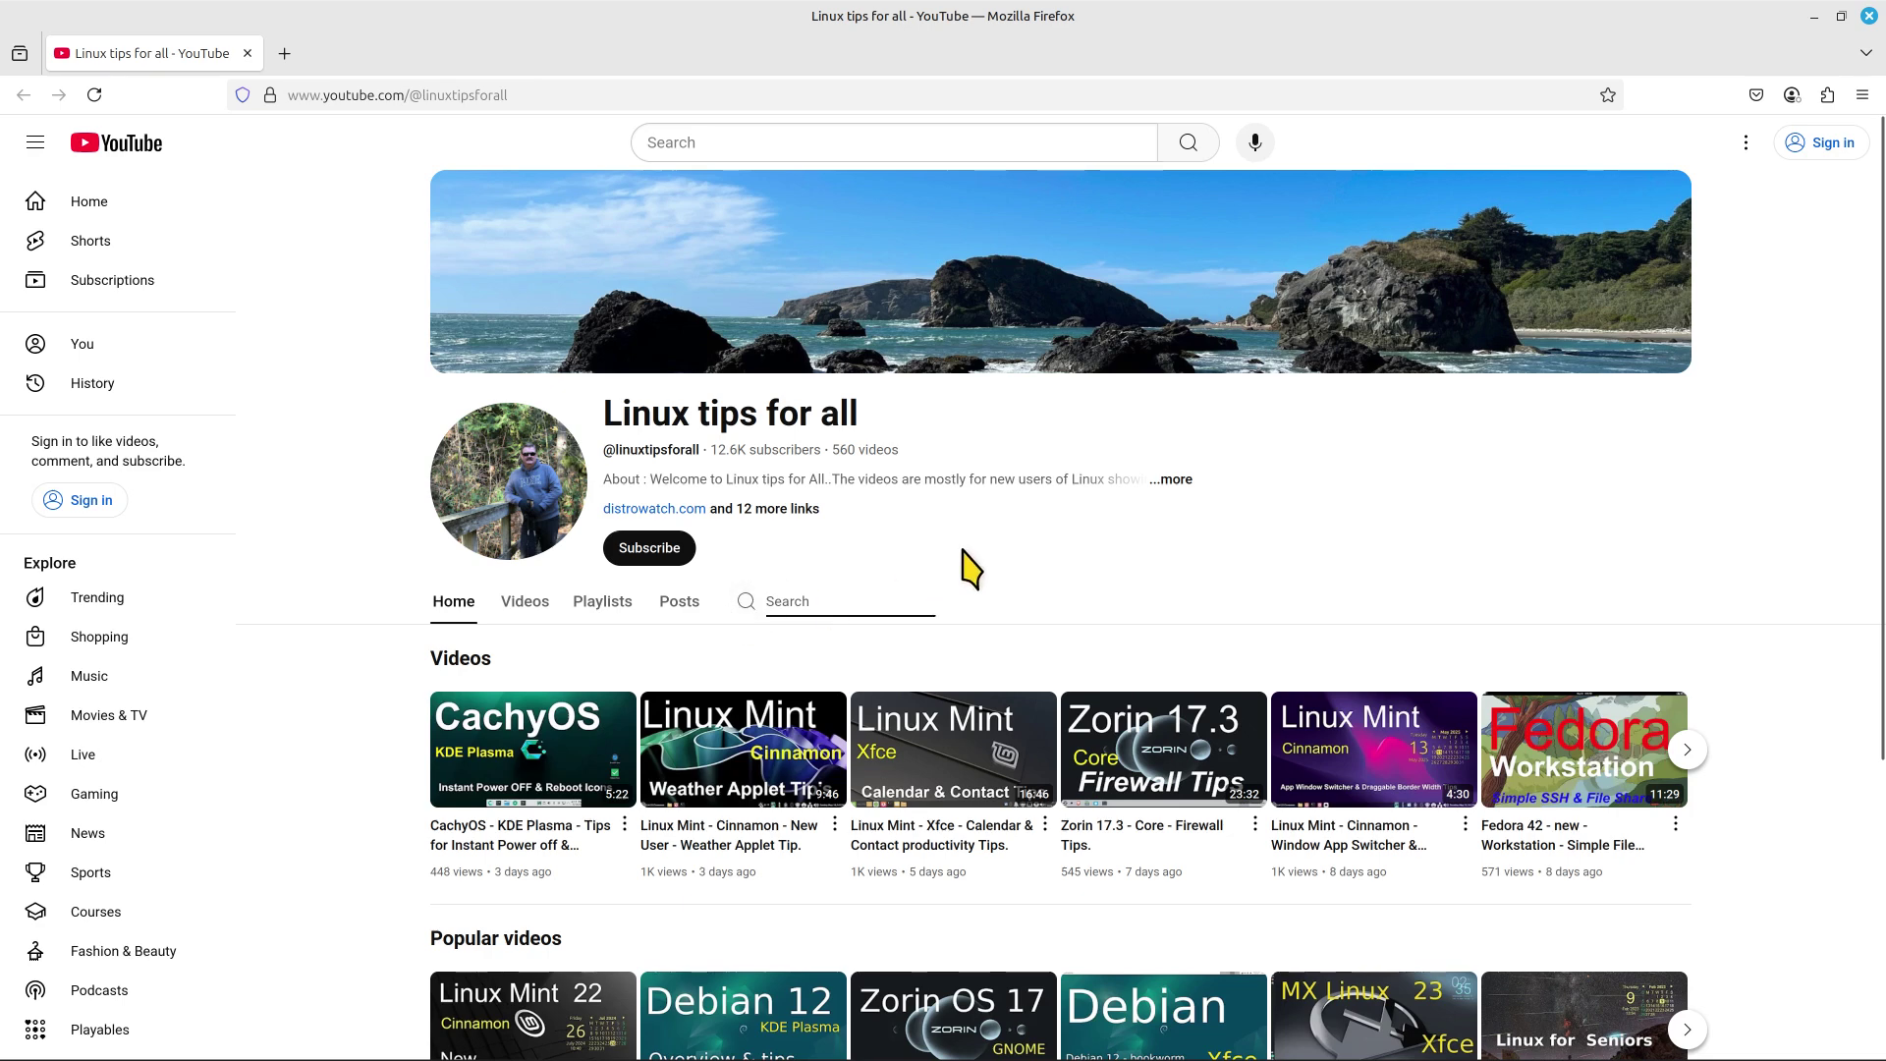
text(web )
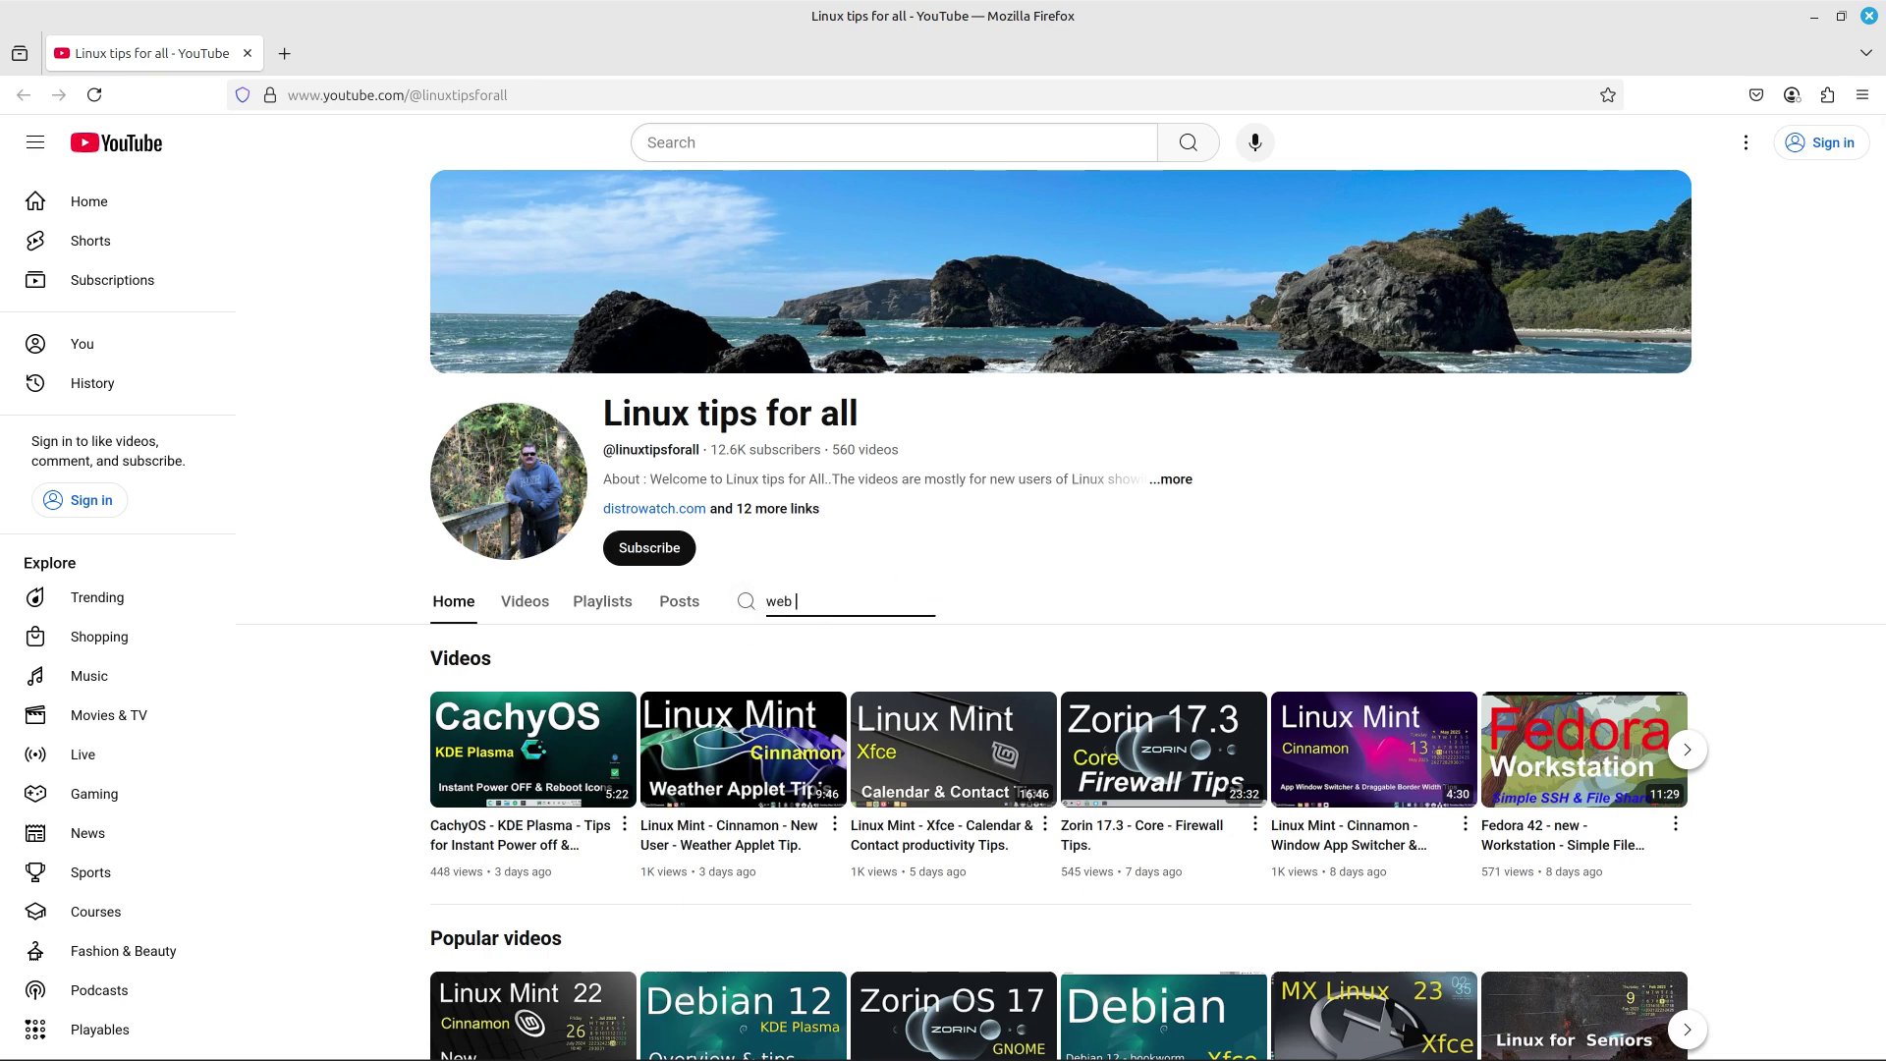
text(apps)
key(Return)
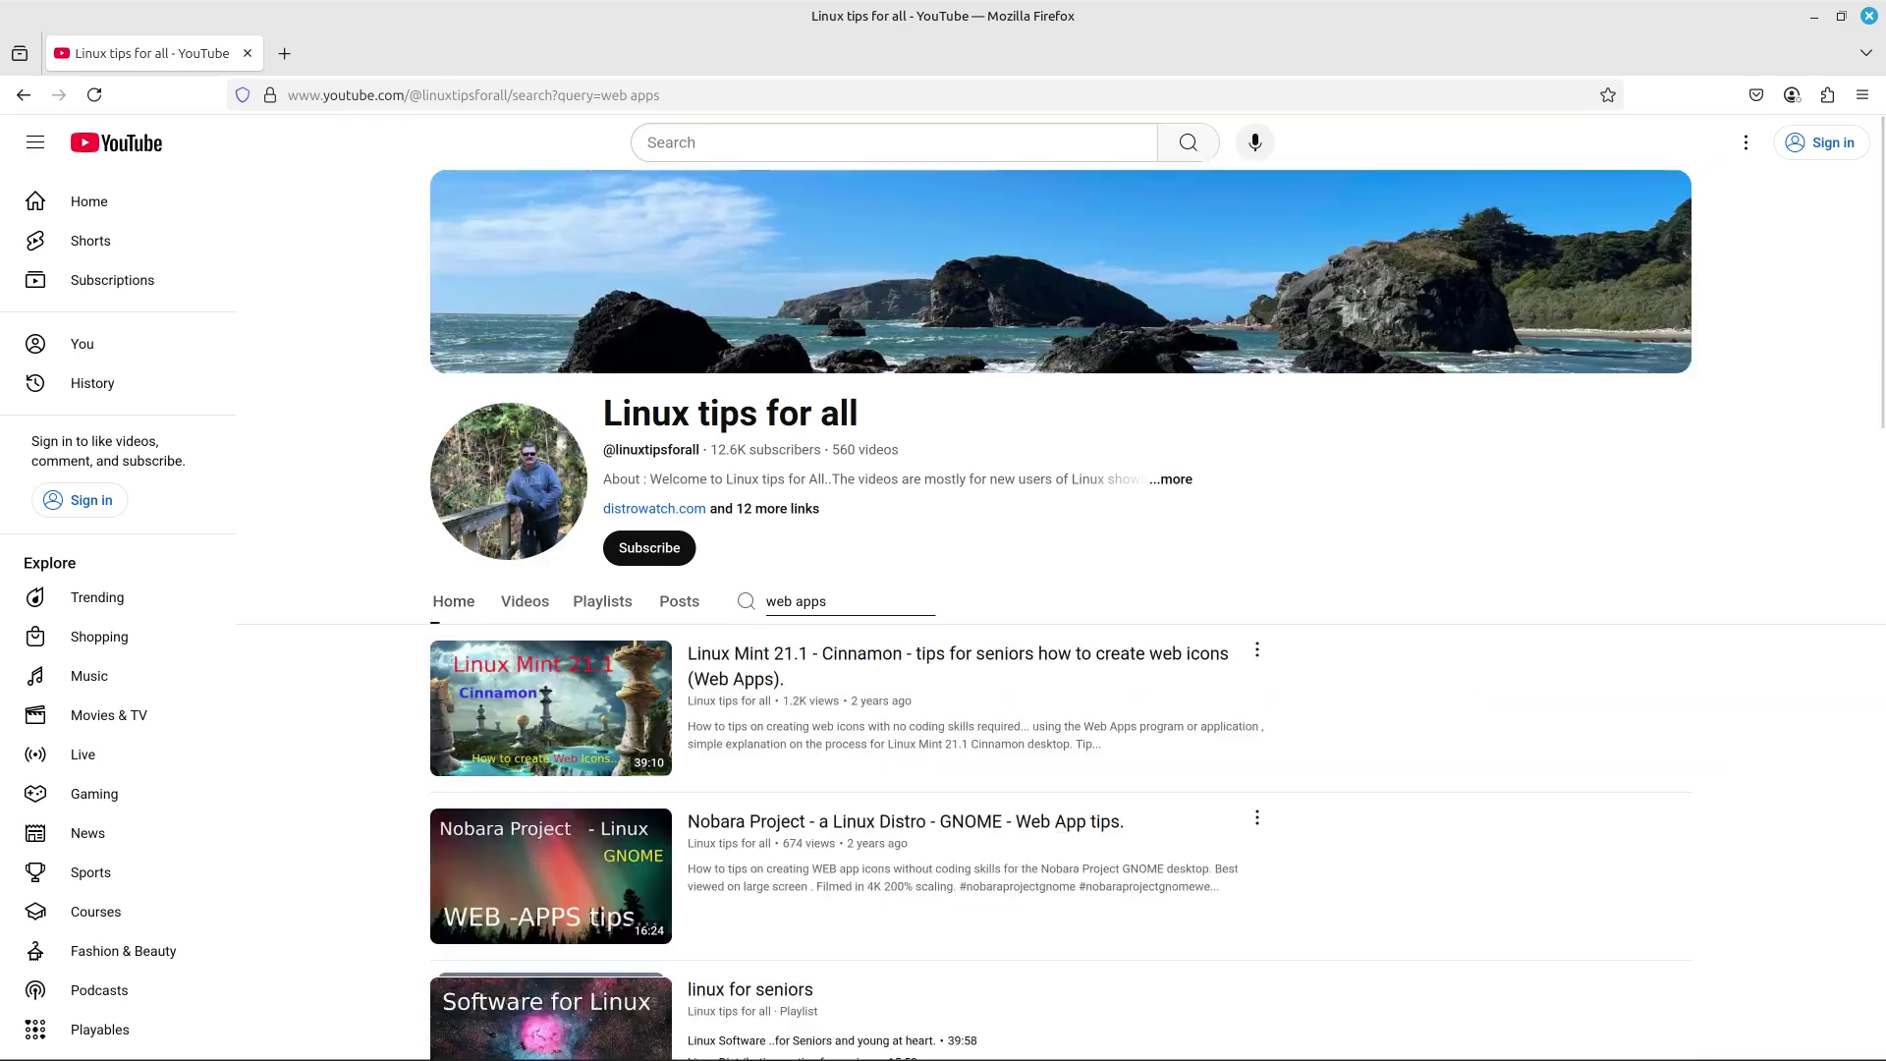
mouse_move(991, 783)
click(1869, 16)
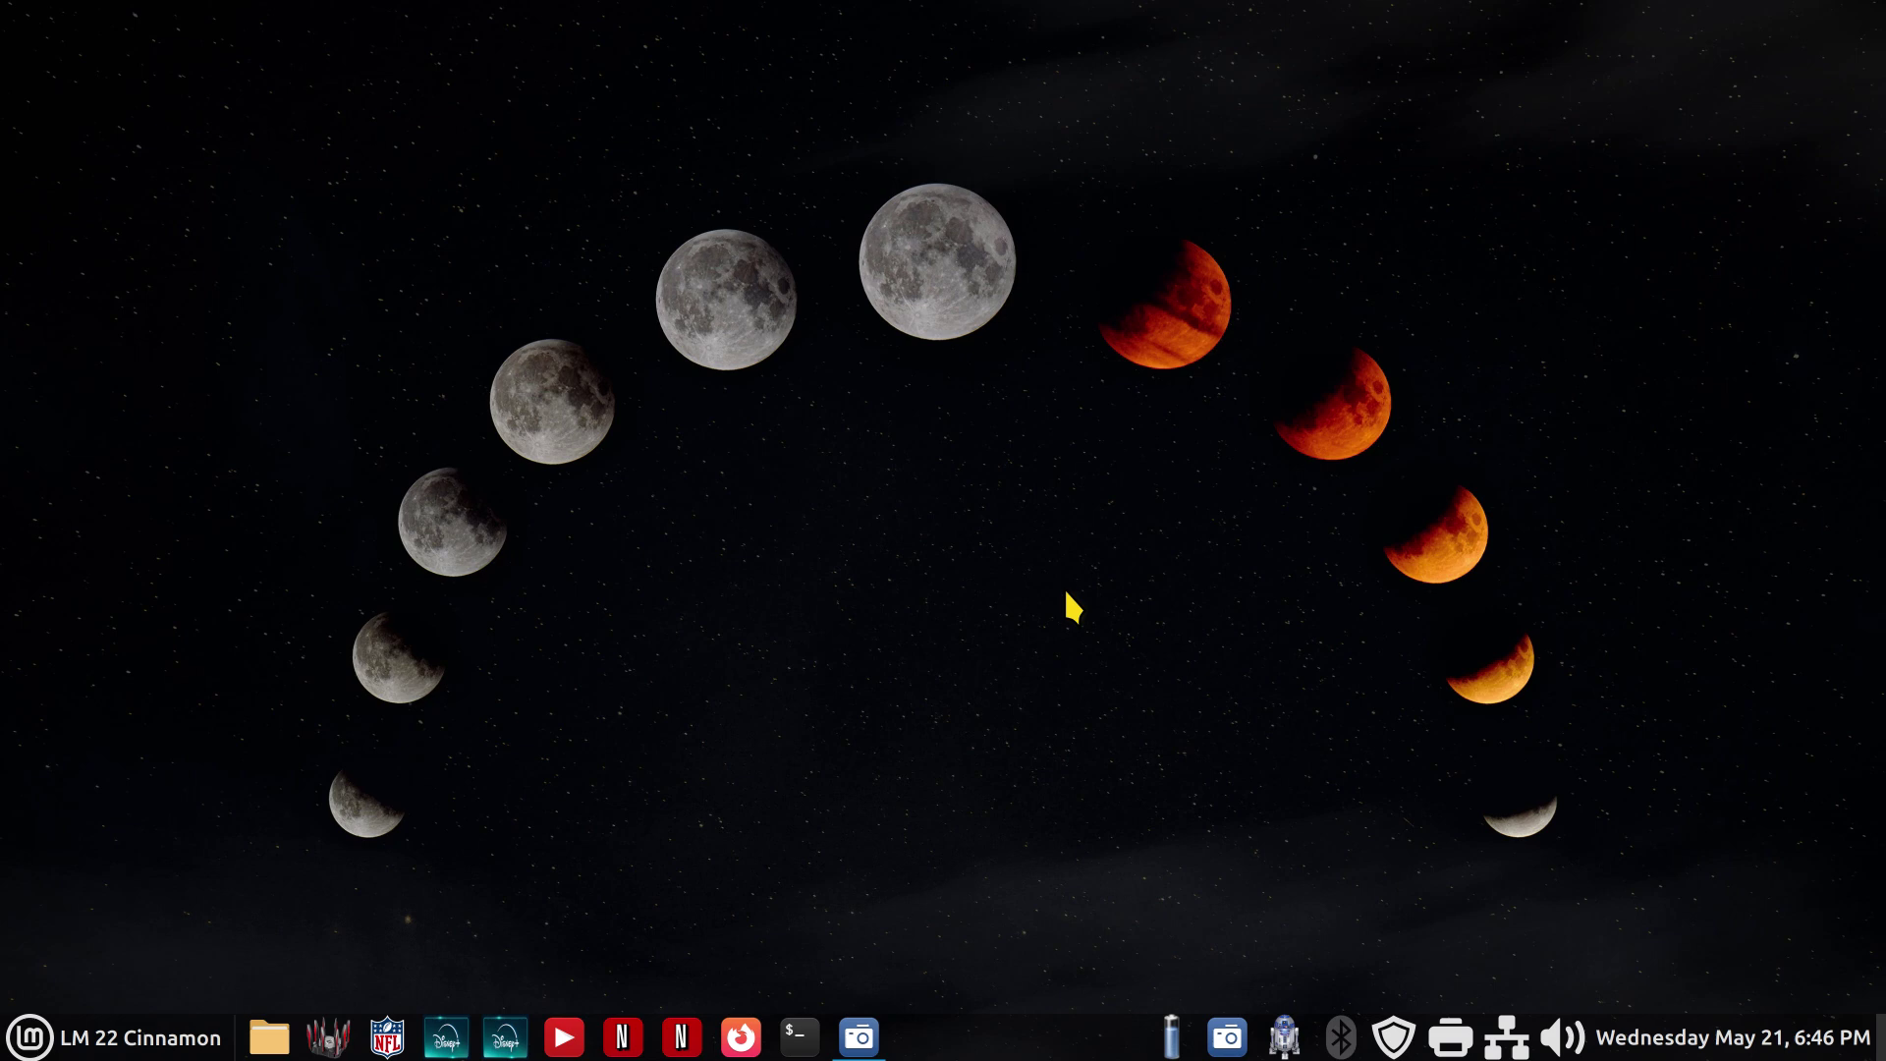
Show the application menu's Internet category listing browsers and Web Apps.
click(328, 1038)
click(56, 1049)
mouse_move(226, 423)
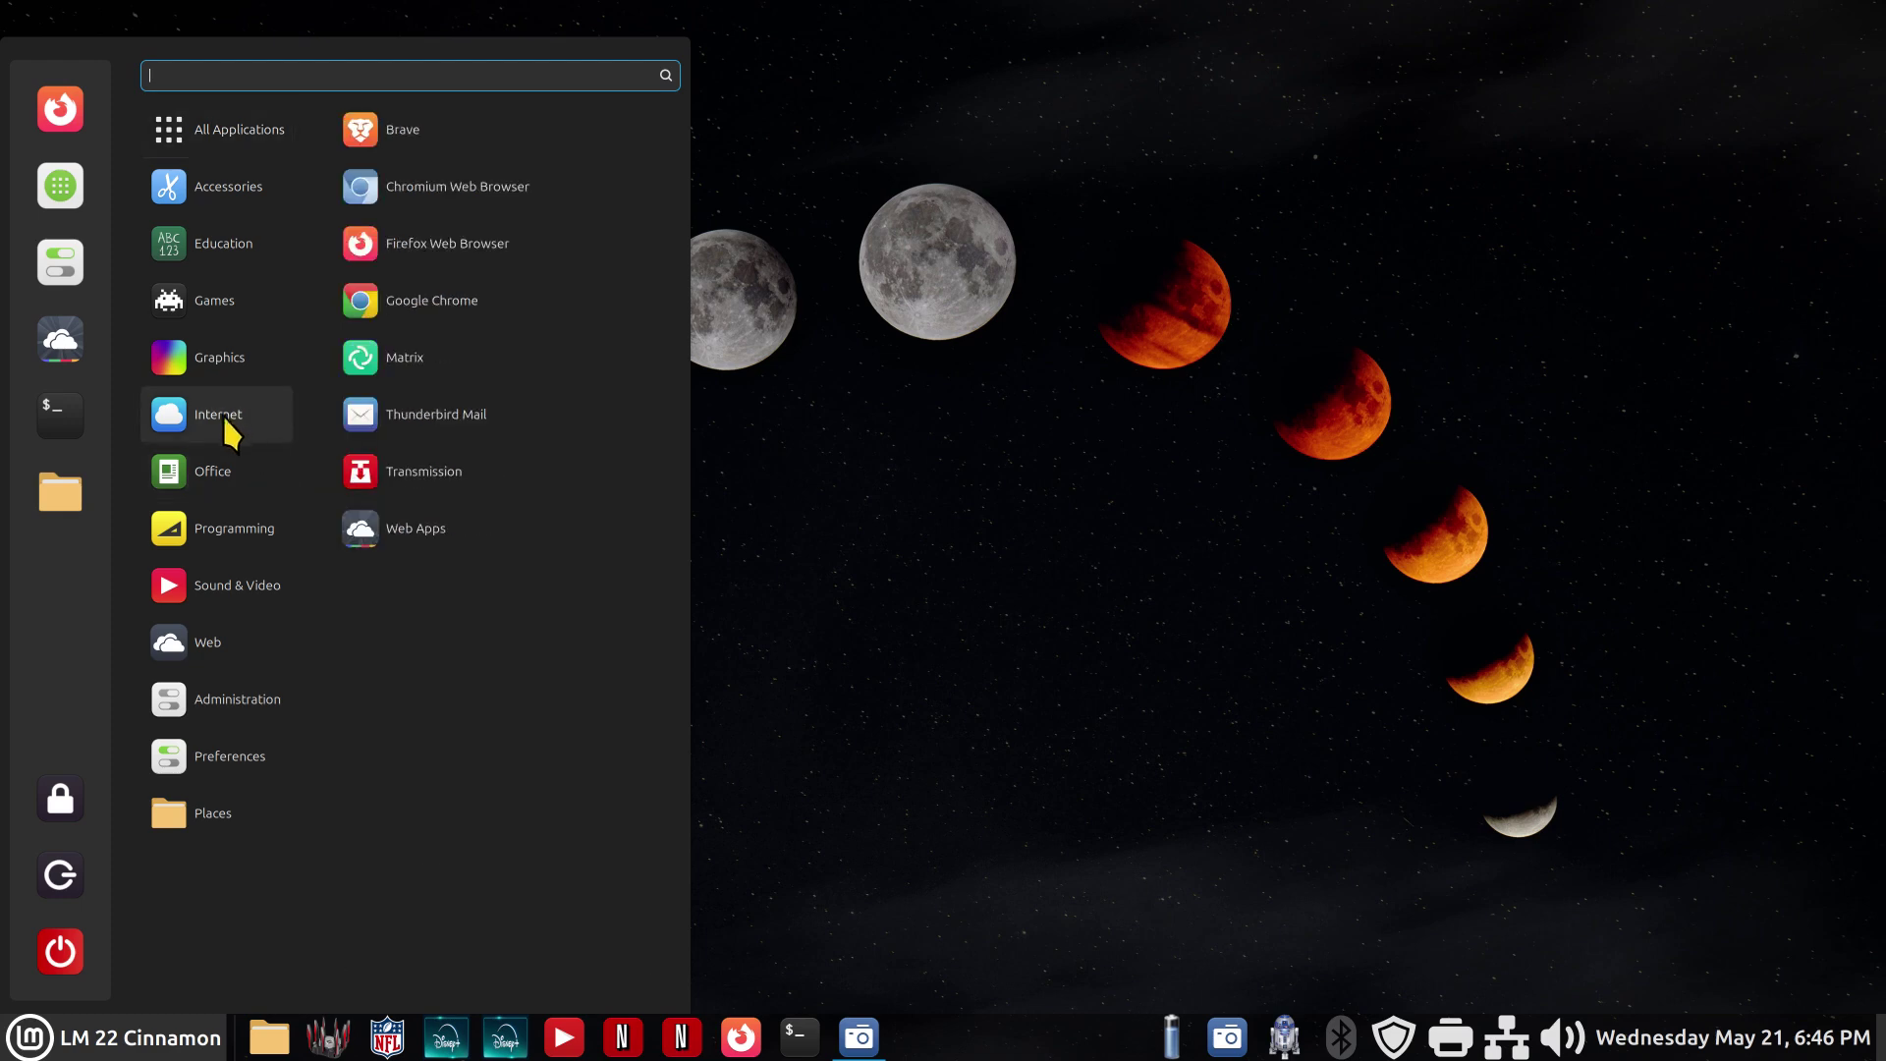
In an enlarged Web Apps manager, browse CrontabStuff, D+, Netfilx1, Home Router 2, Fifa and NFL, then close it.
click(431, 539)
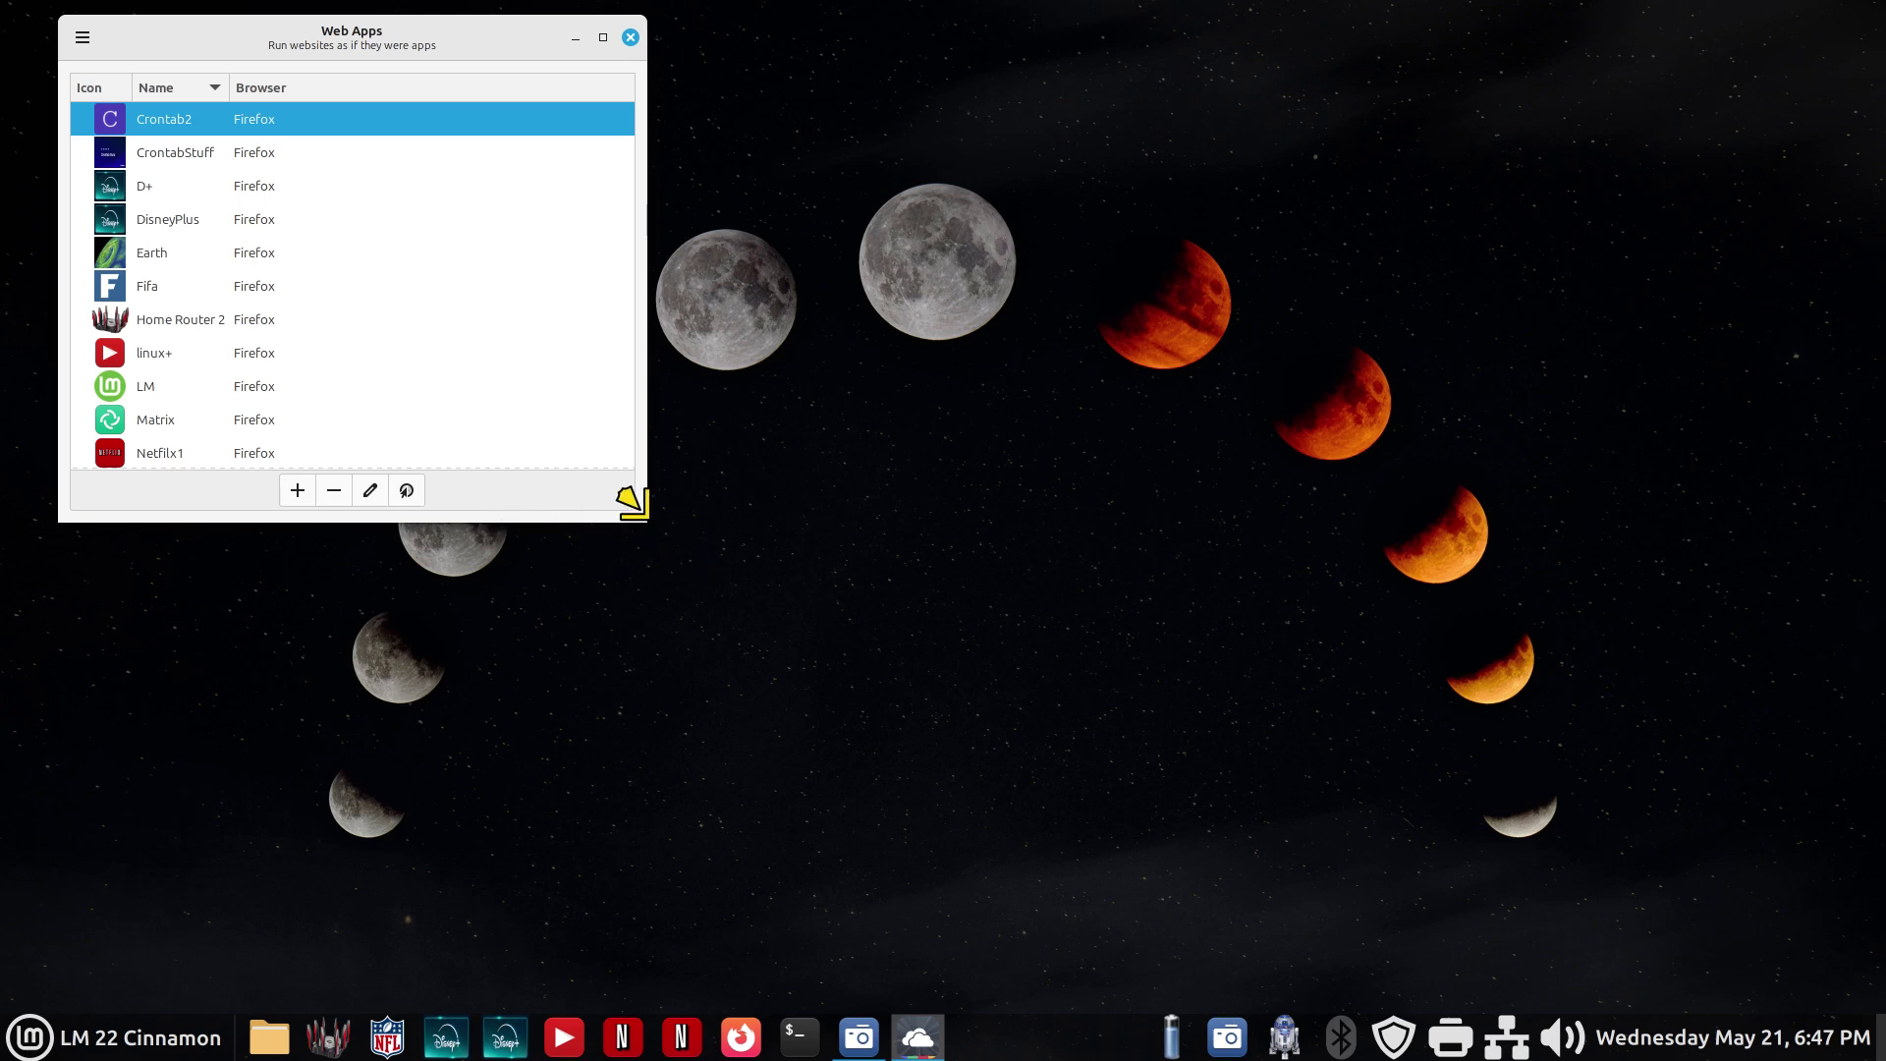
drag(645, 520, 845, 724)
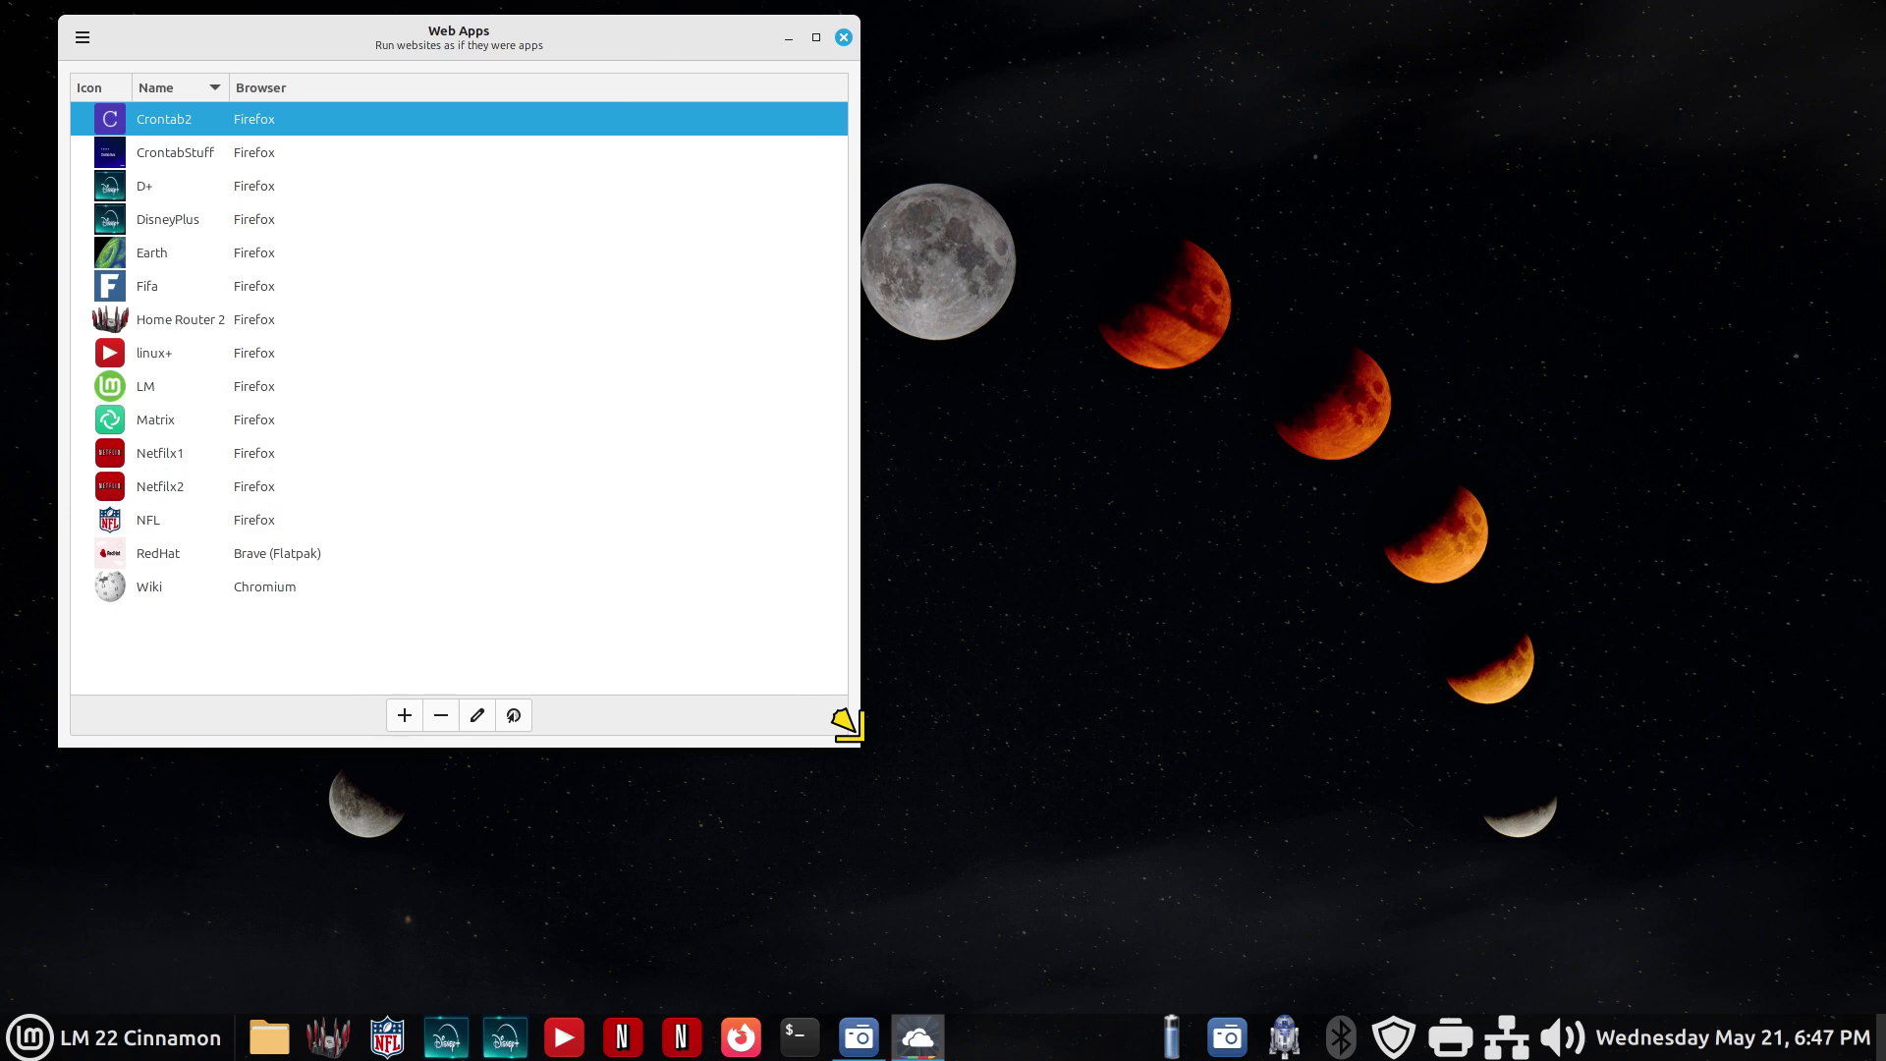
click(218, 152)
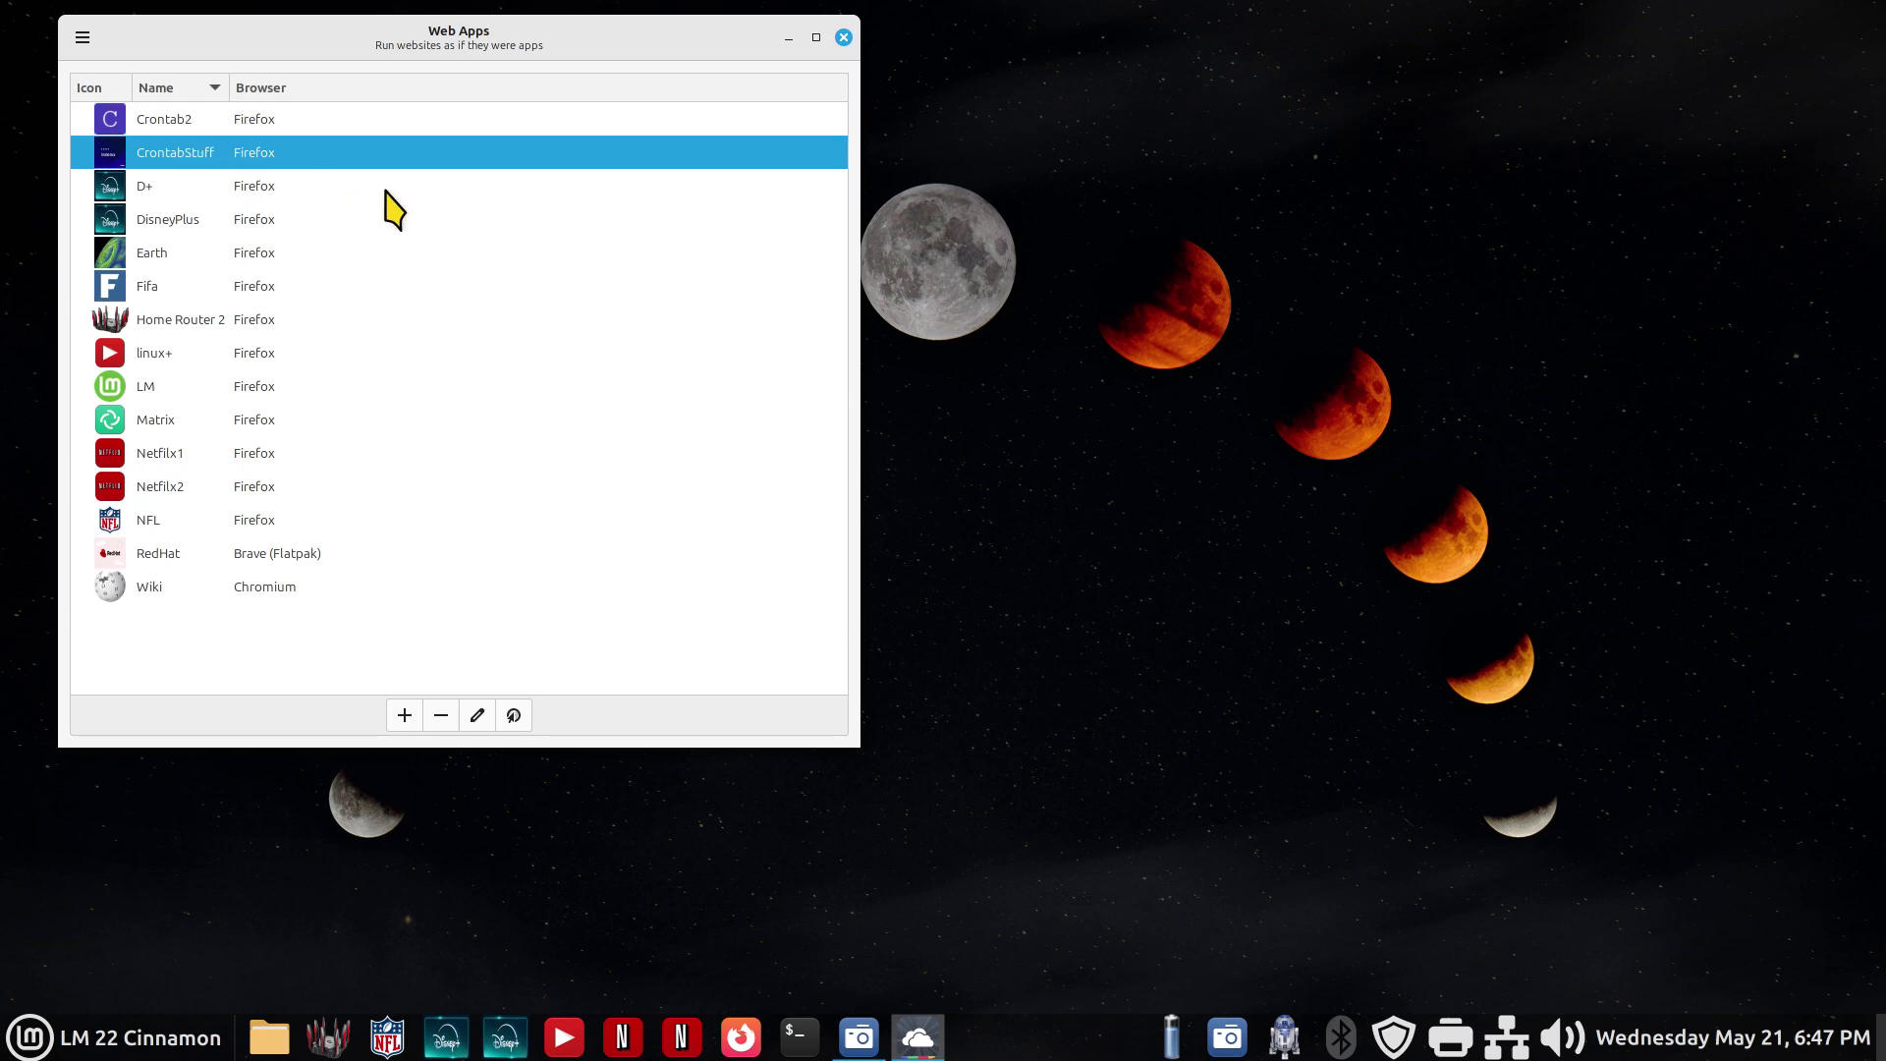
click(229, 193)
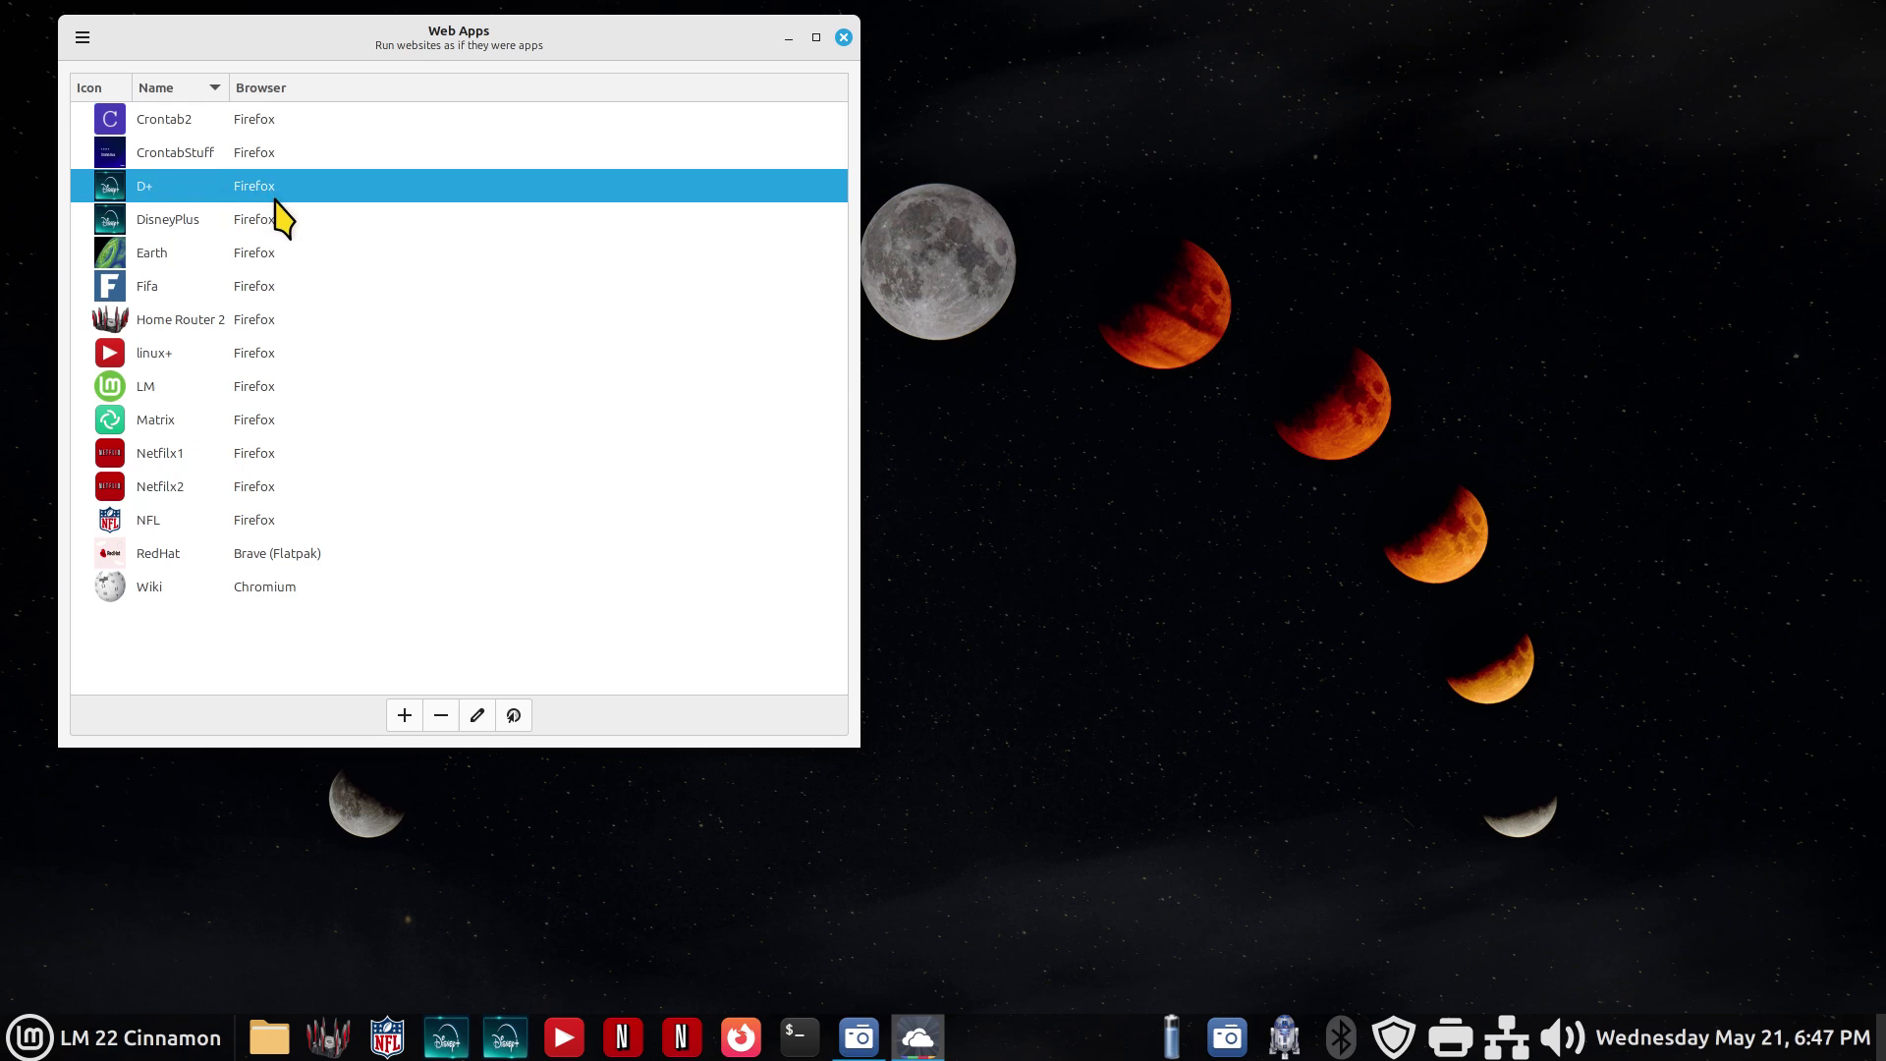
click(189, 459)
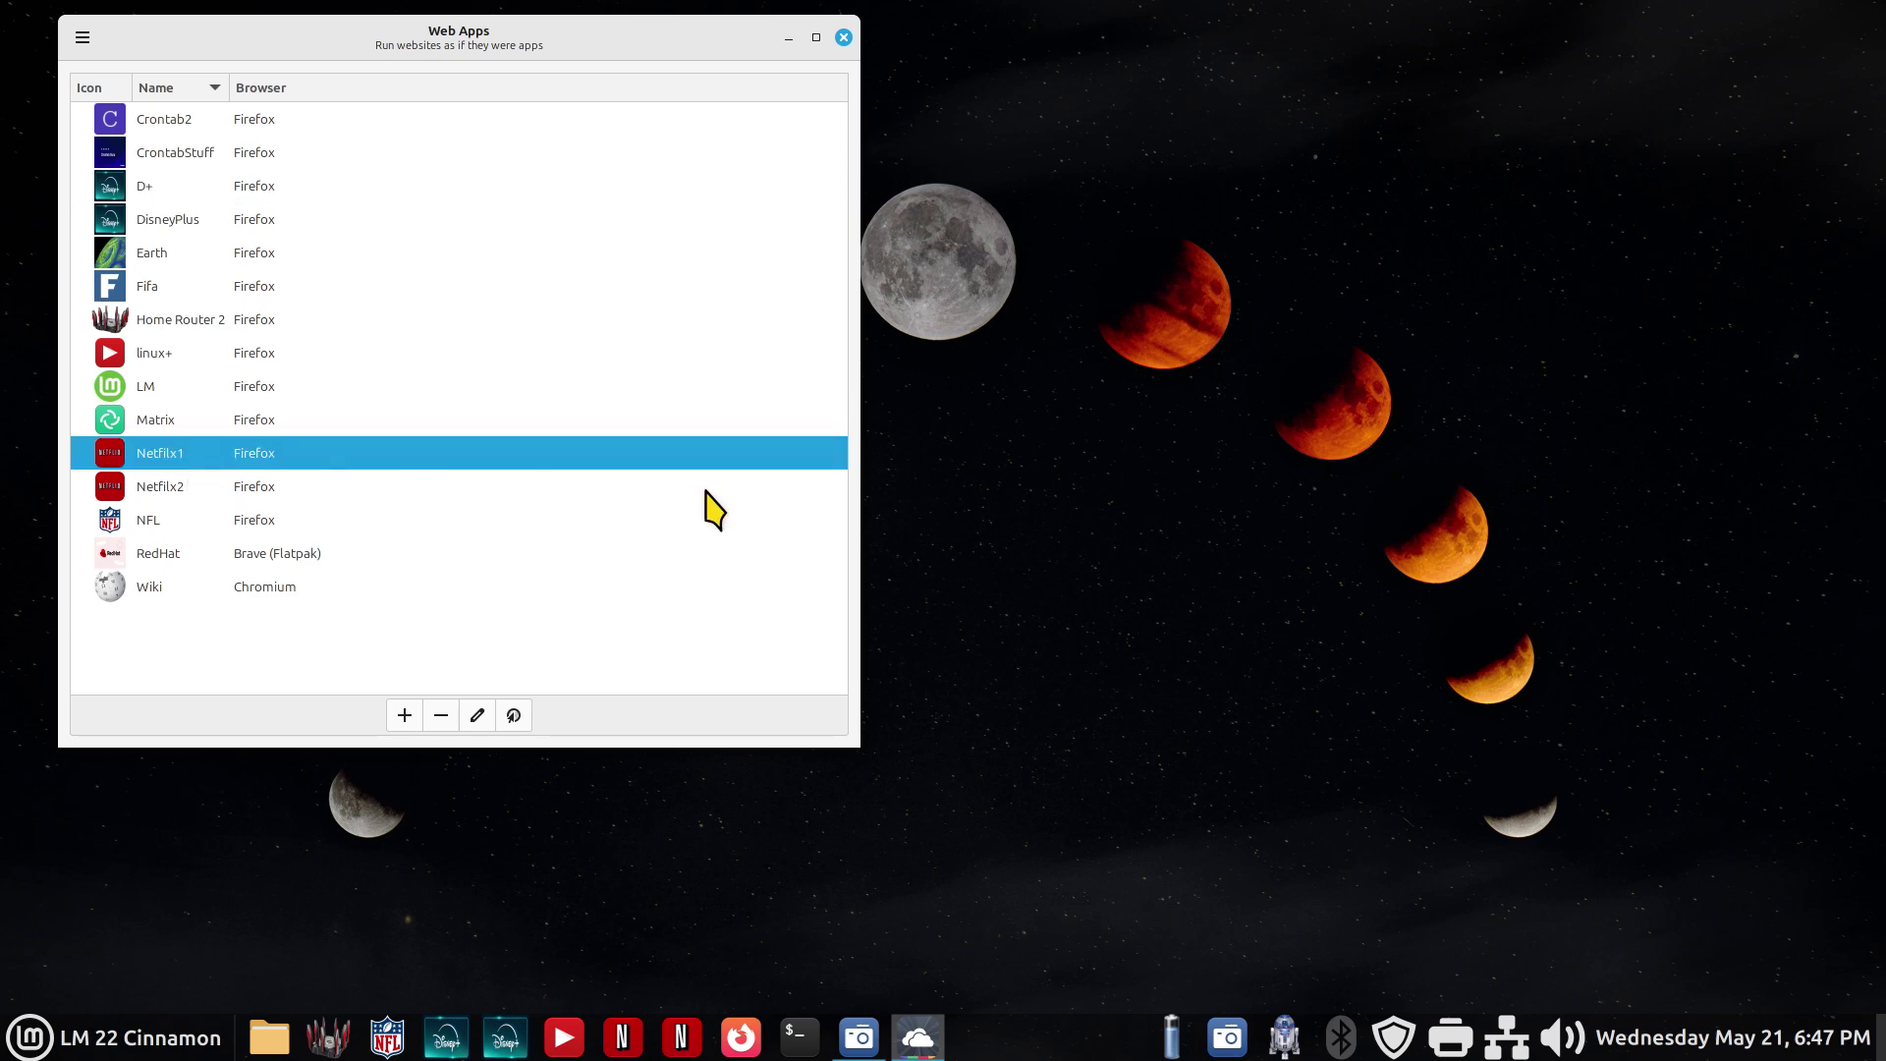
click(167, 319)
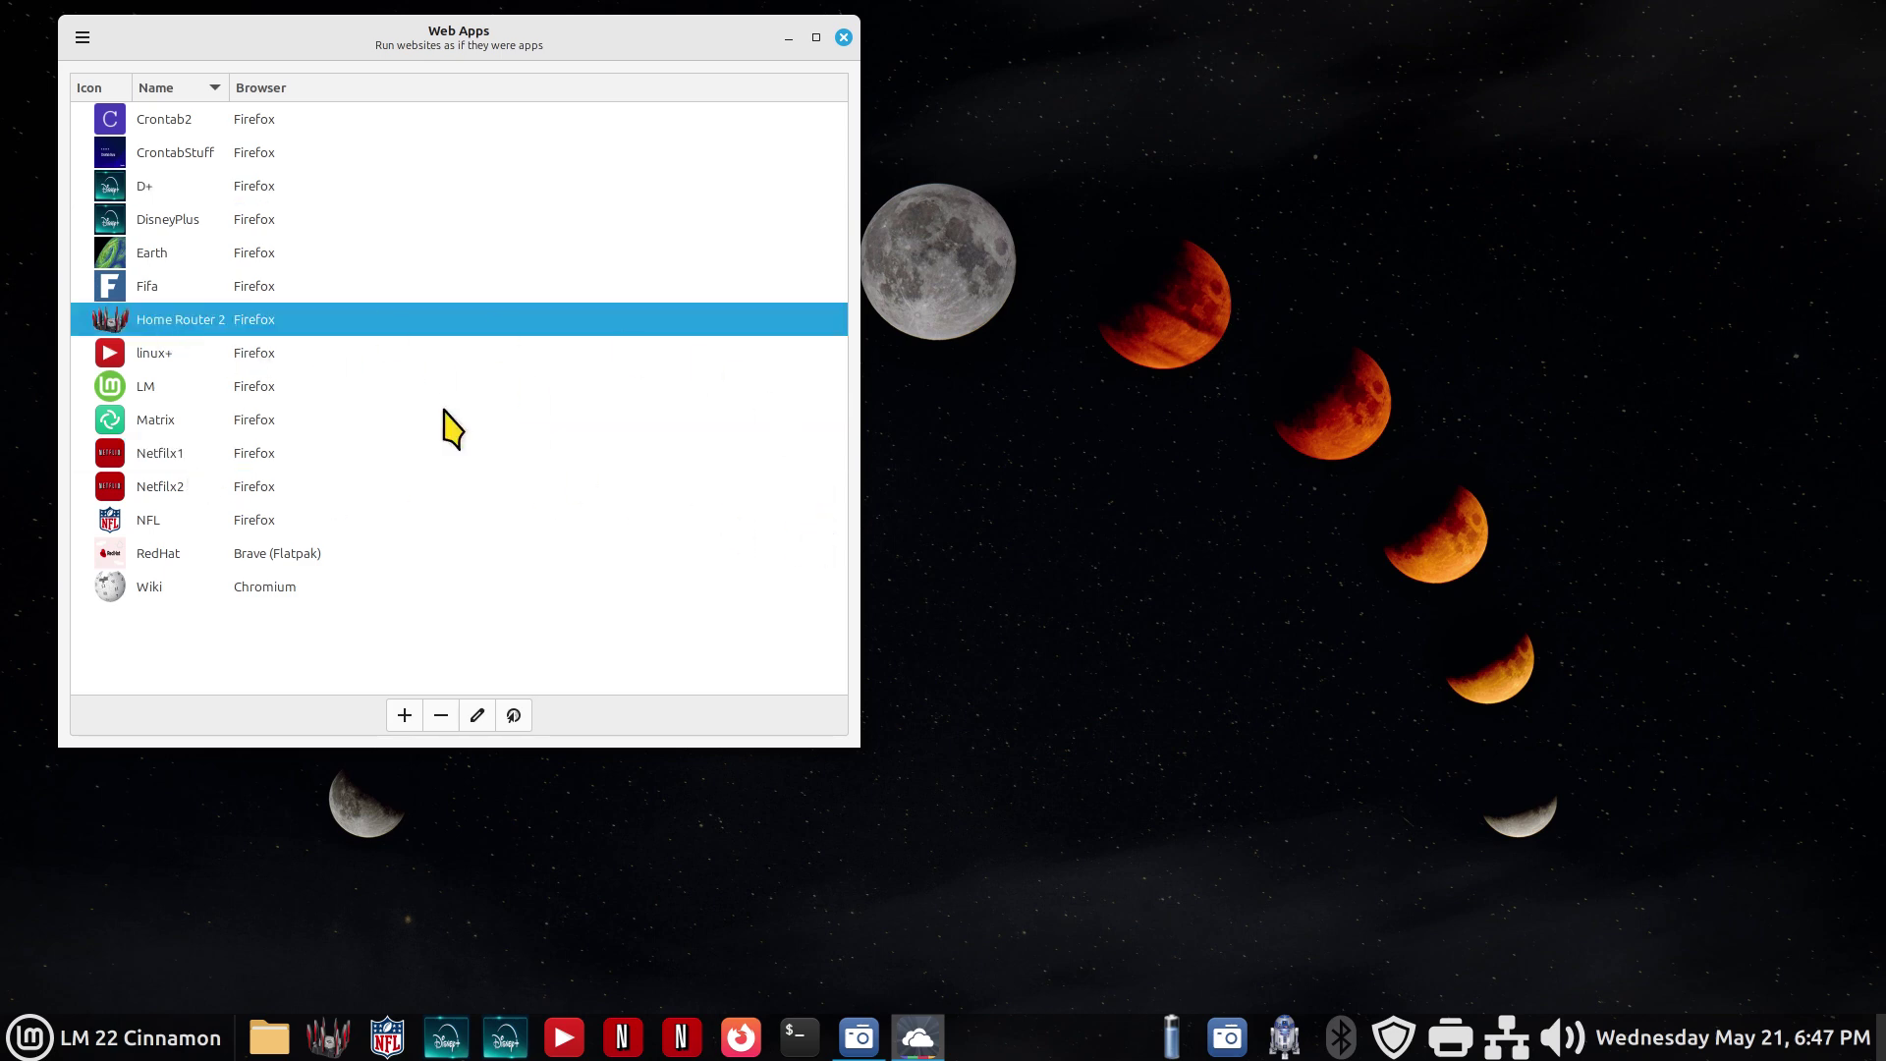
click(176, 286)
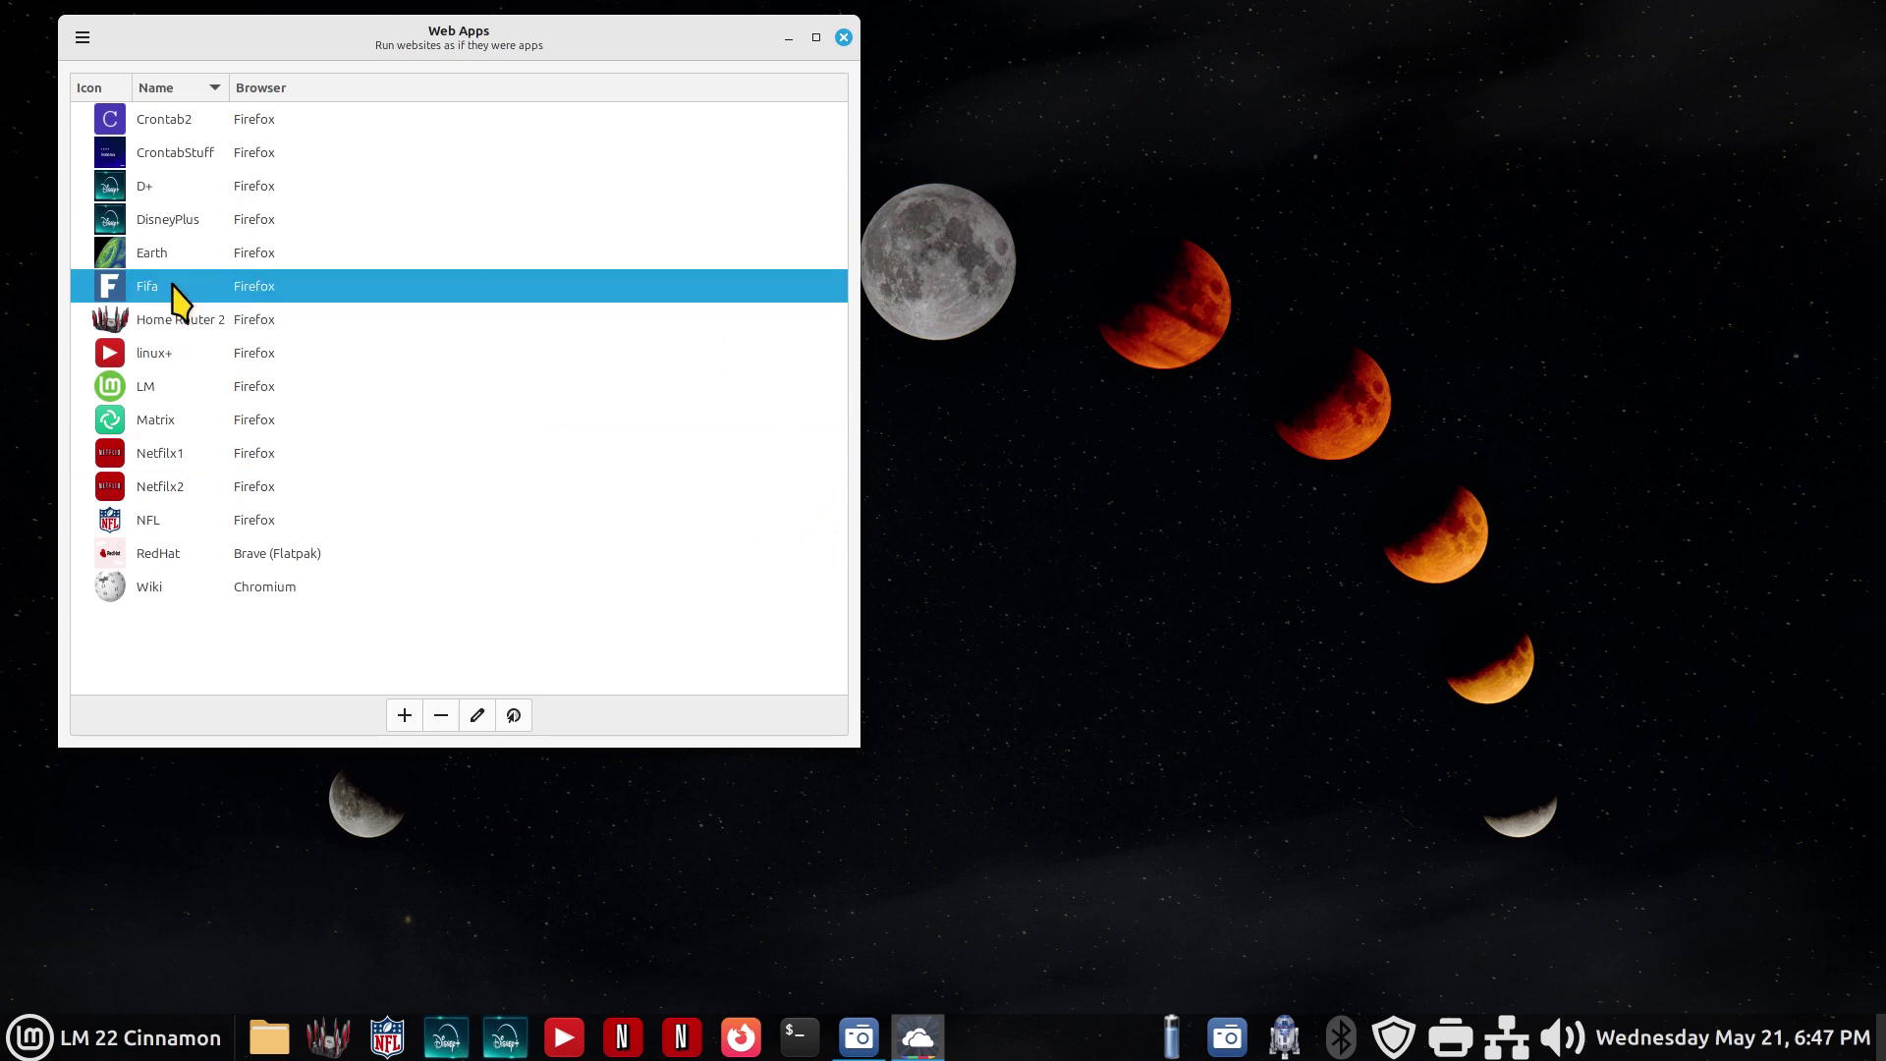
click(221, 527)
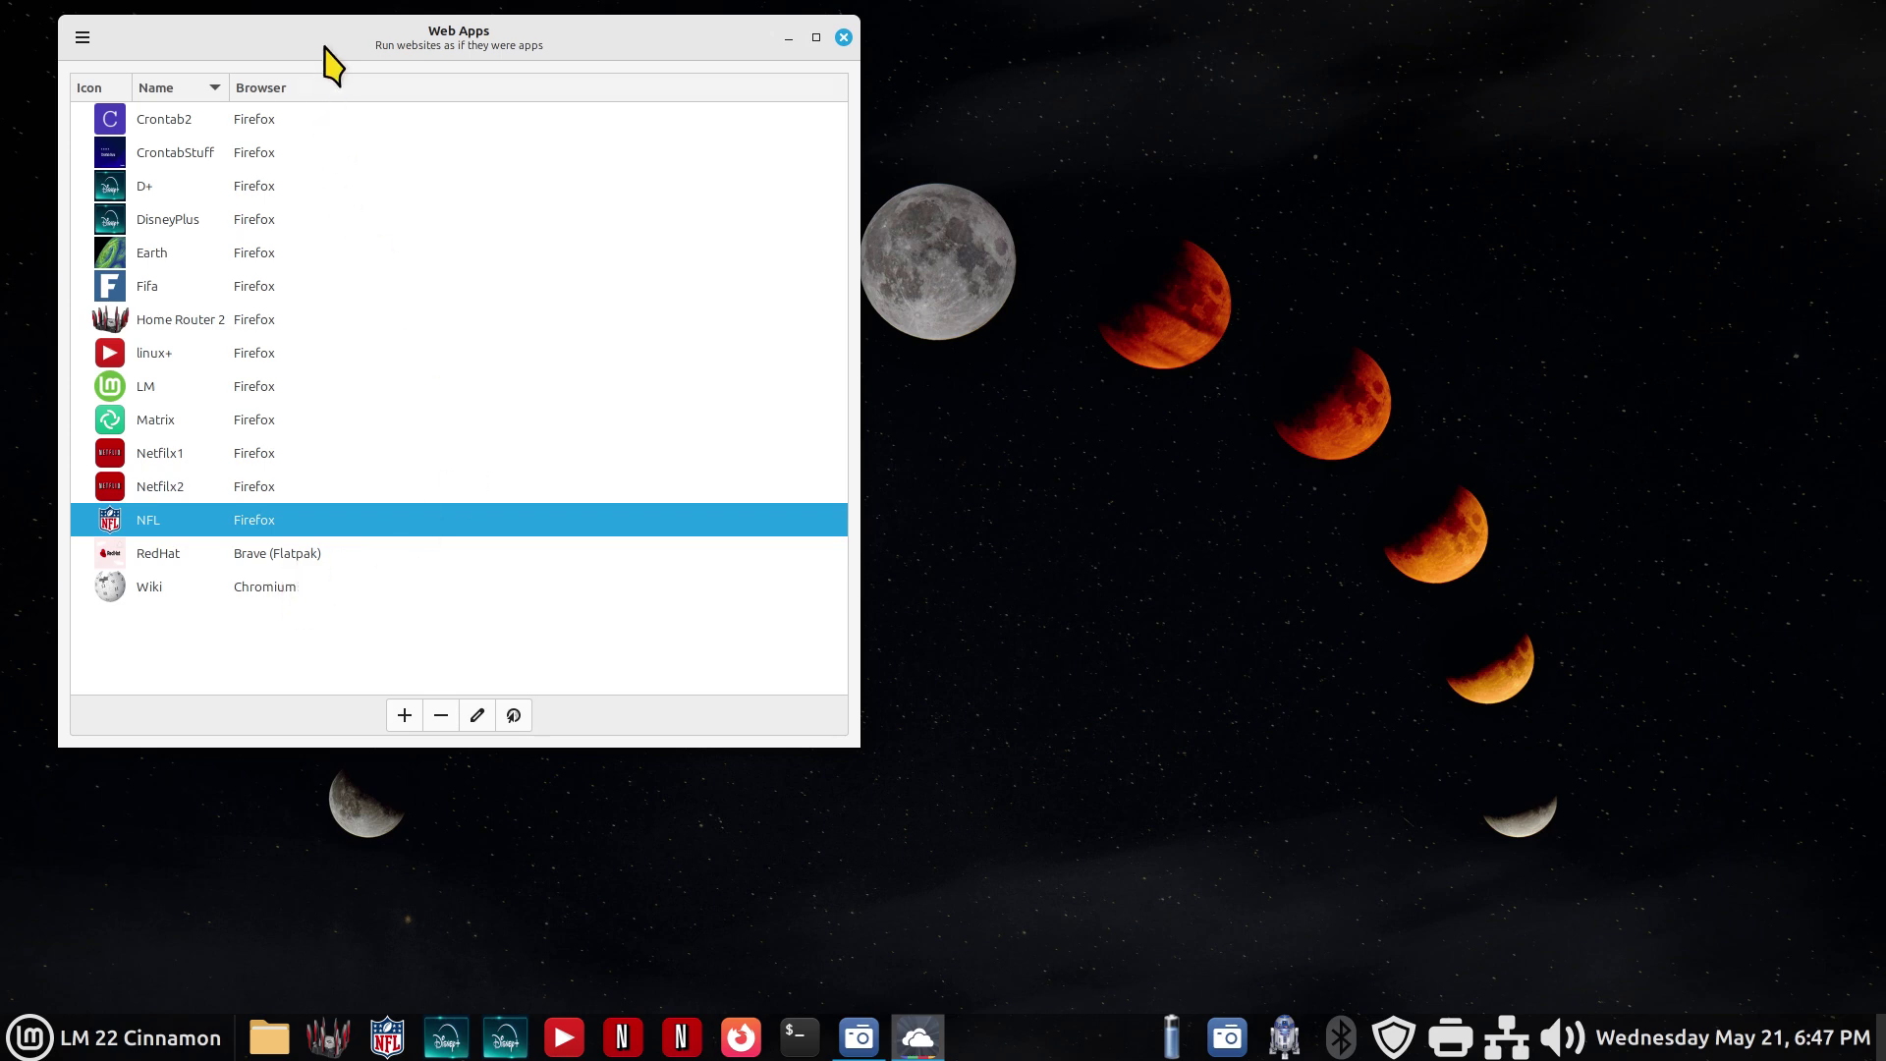
click(844, 38)
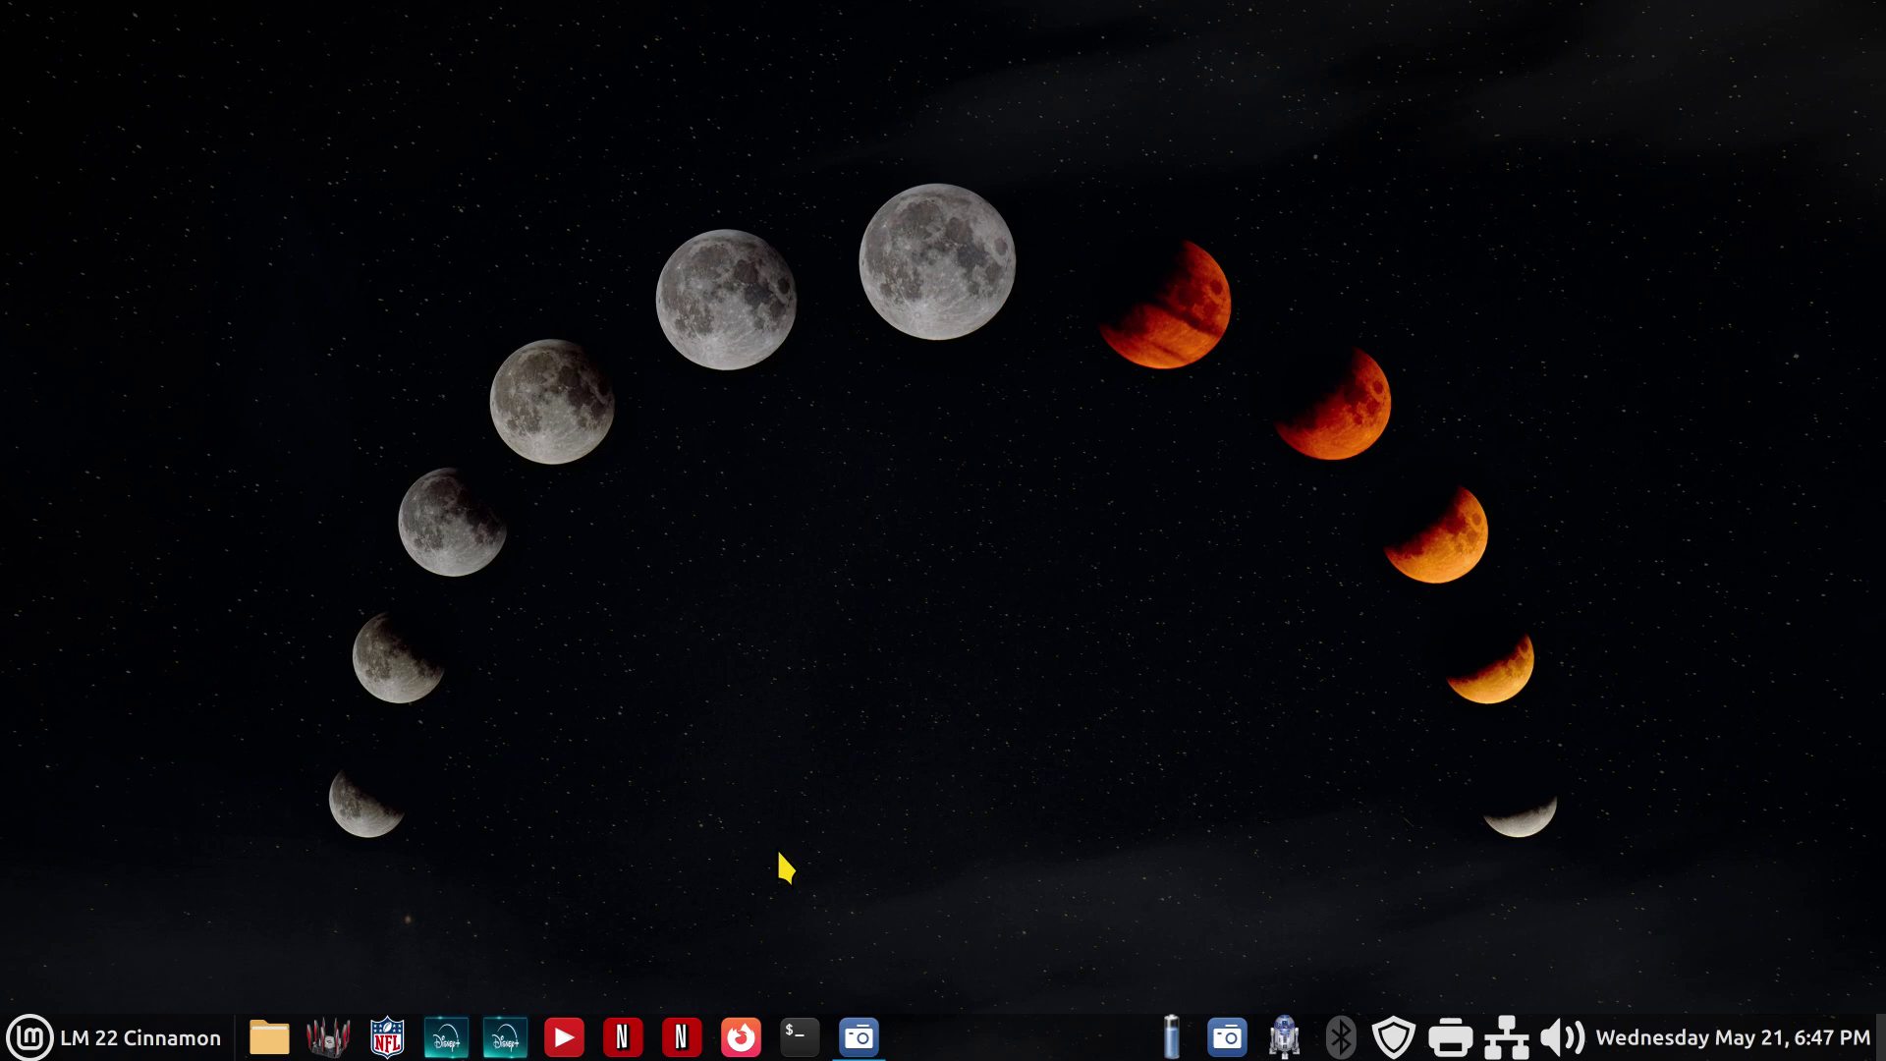
click(328, 1040)
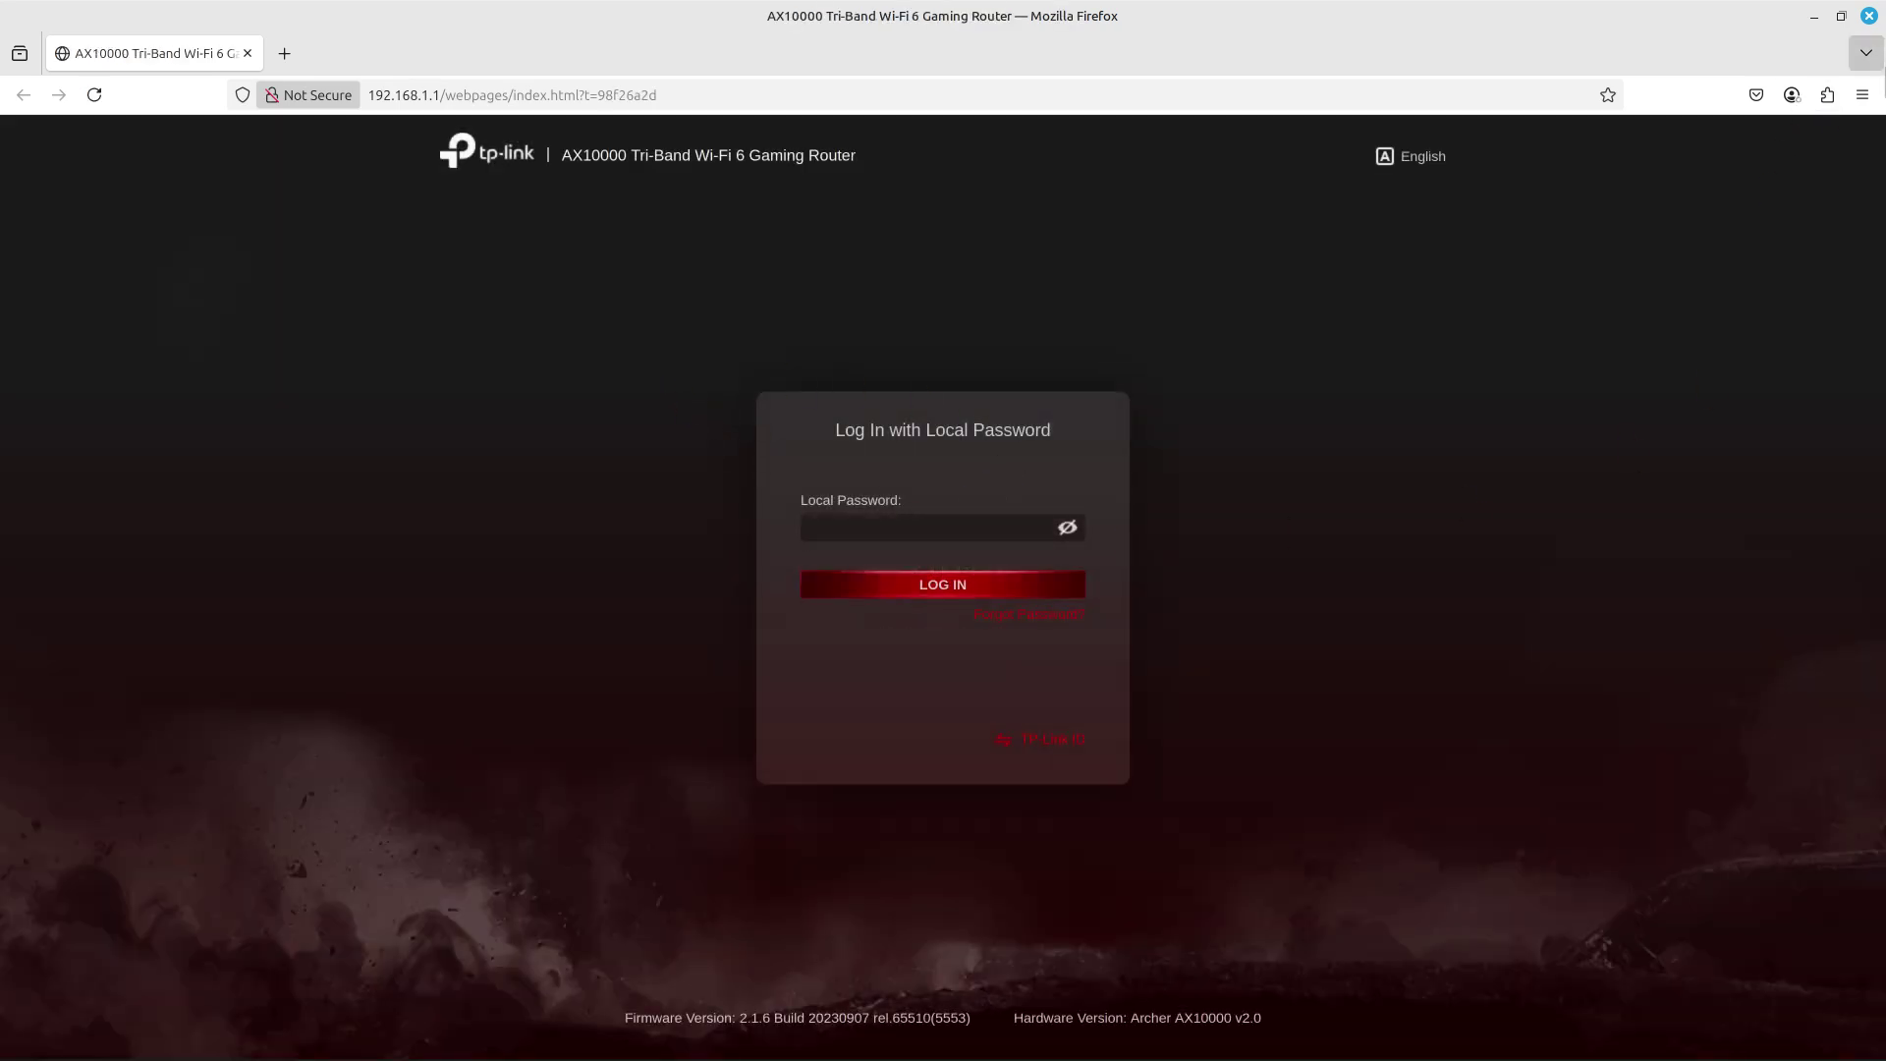
click(1869, 14)
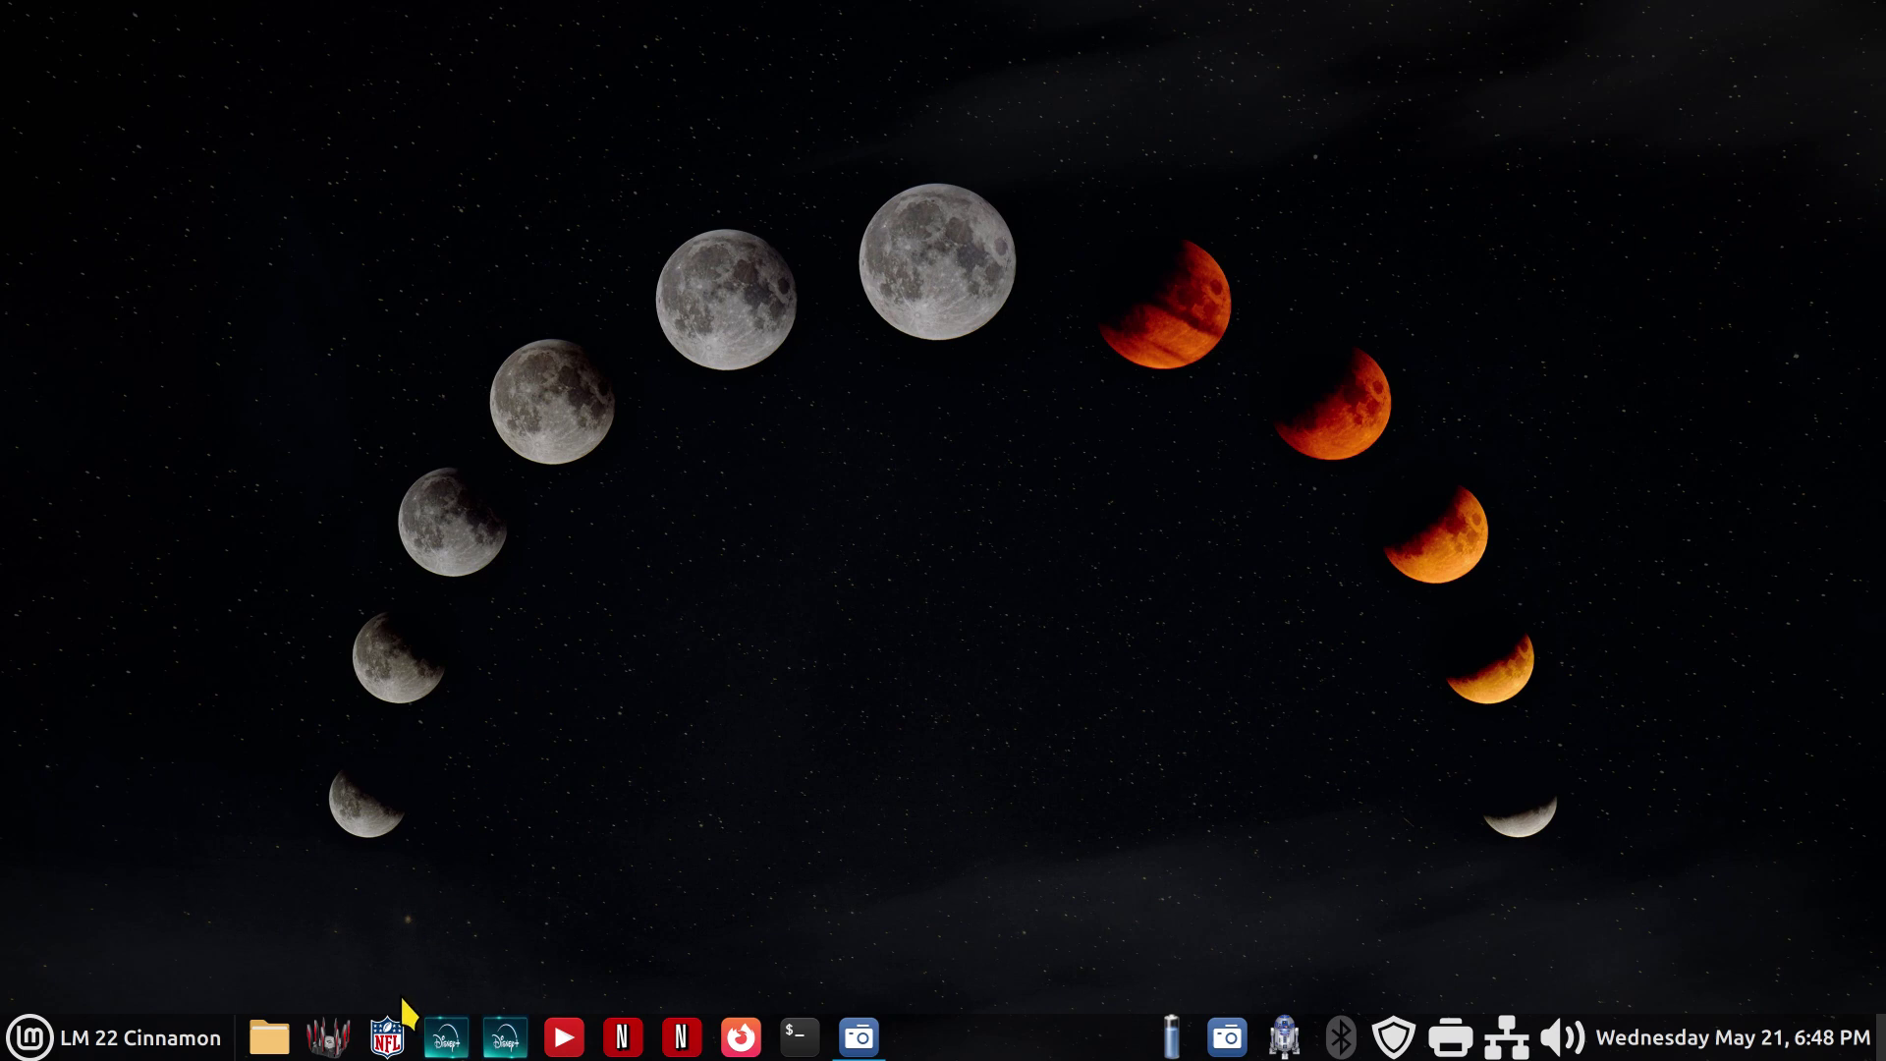
click(393, 1030)
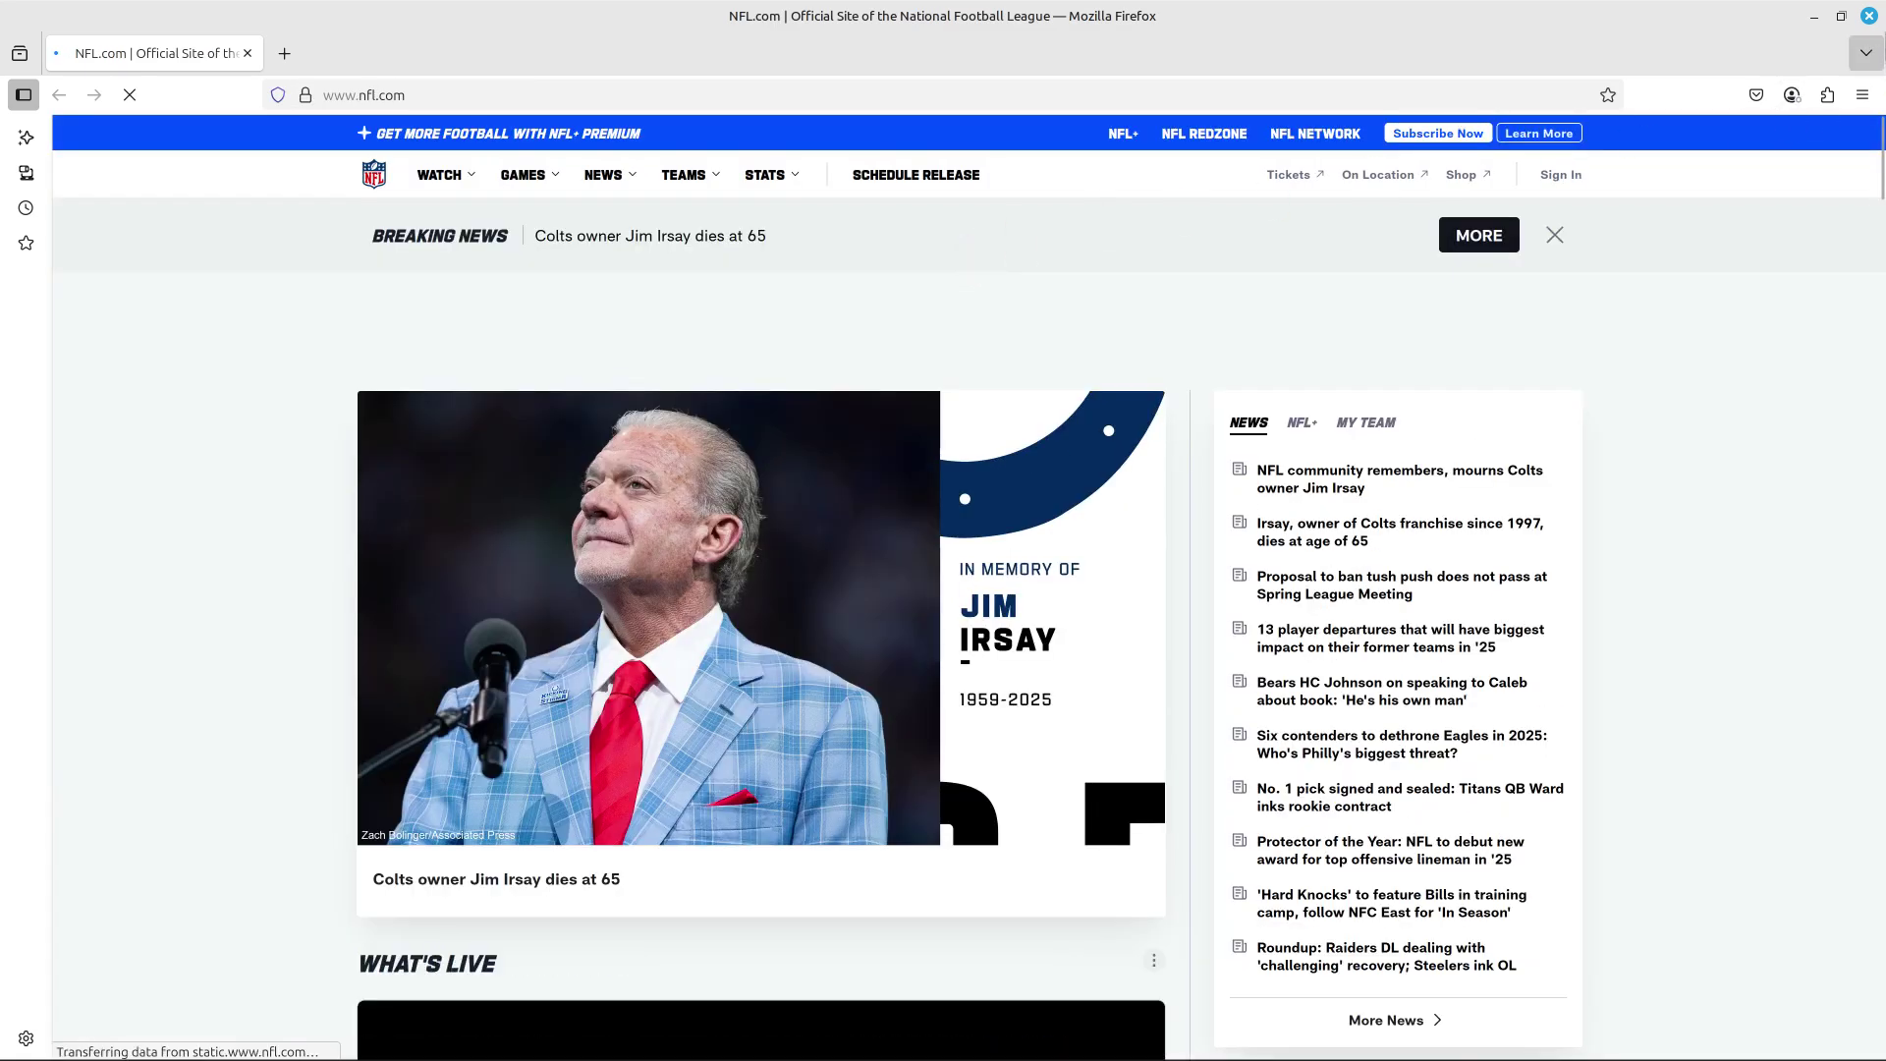
click(1869, 16)
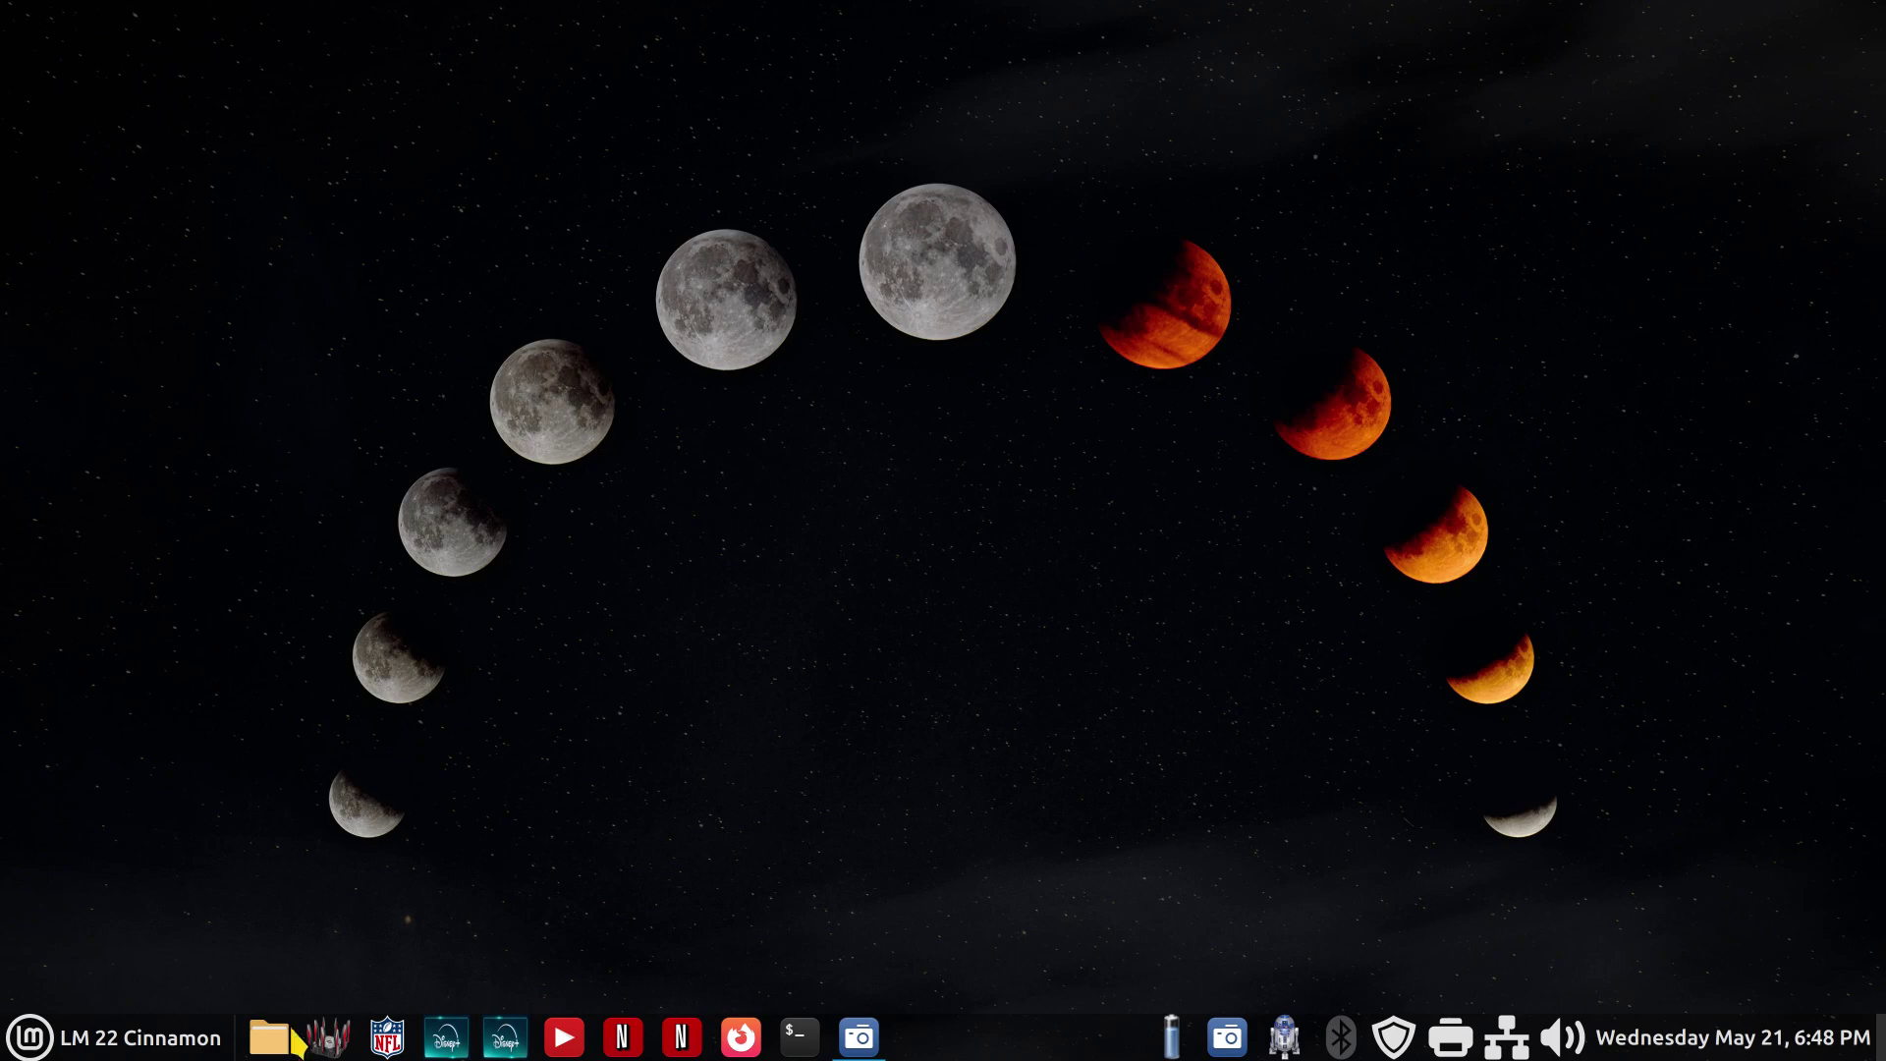
click(180, 1052)
mouse_move(190, 648)
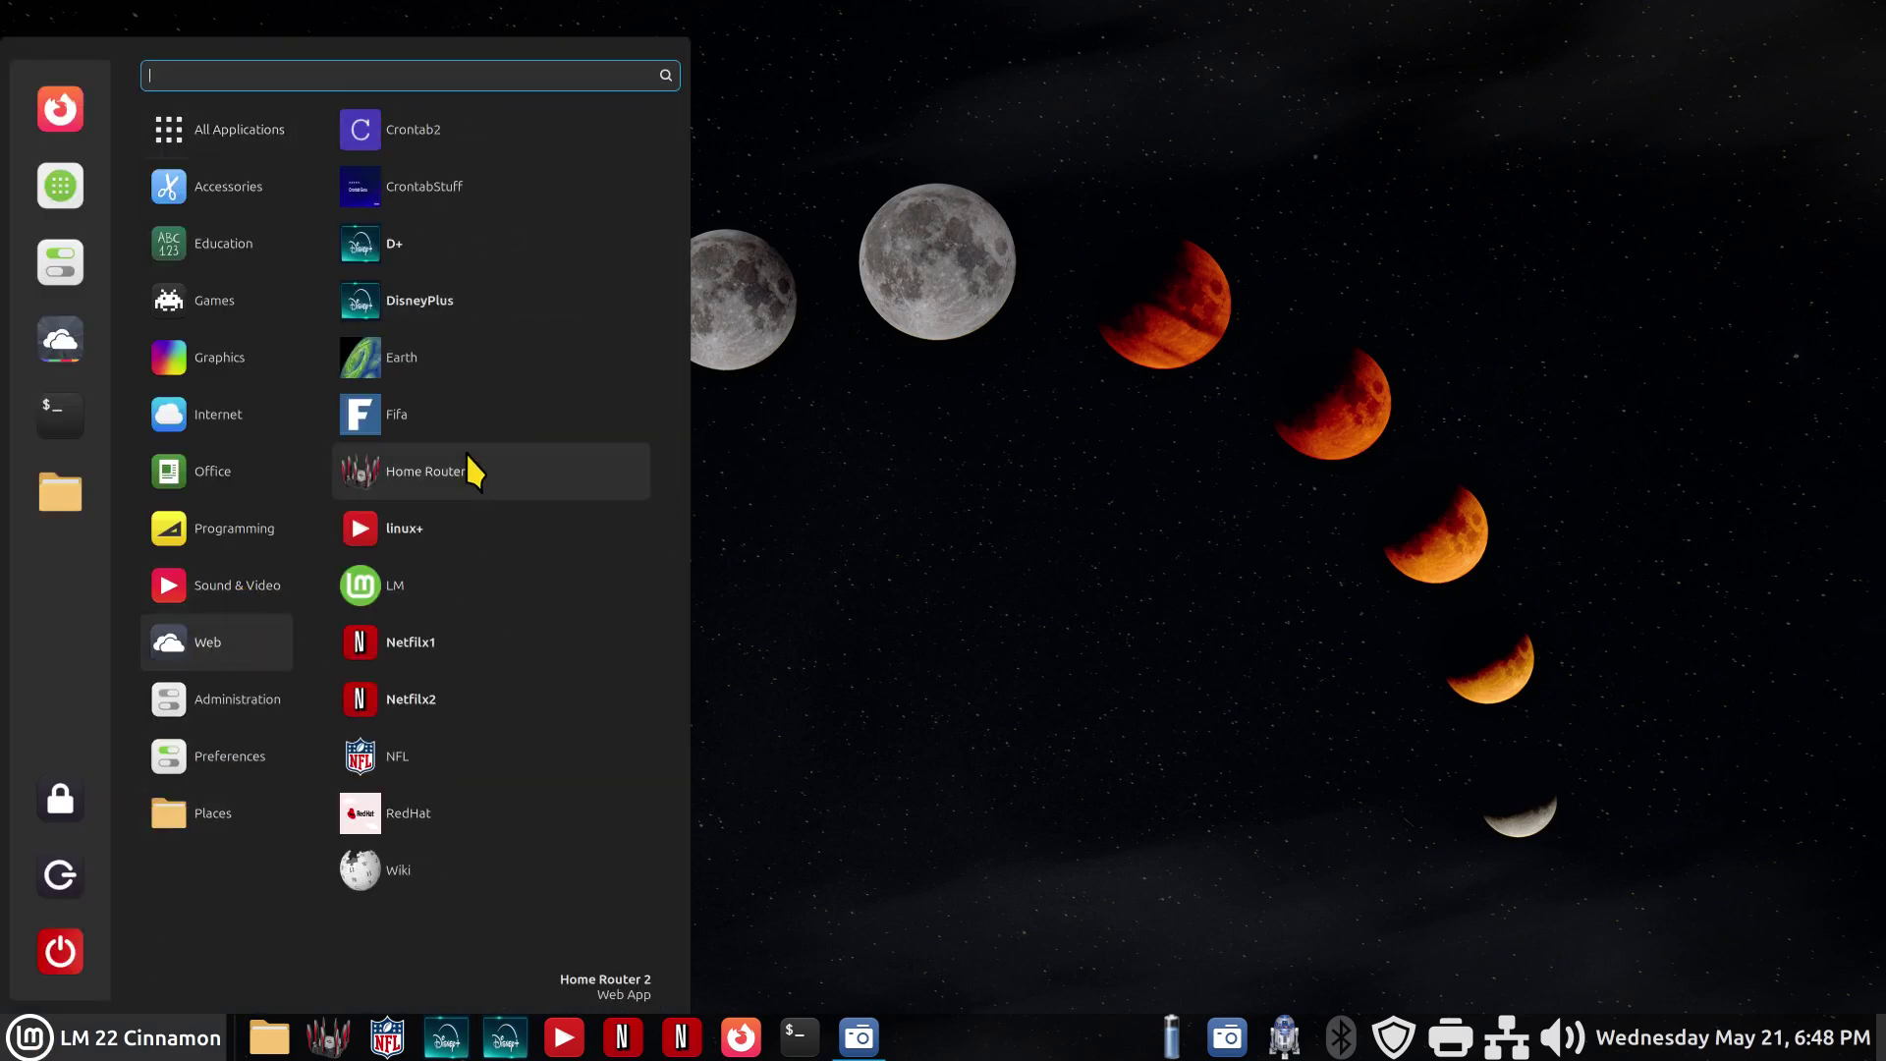
click(413, 415)
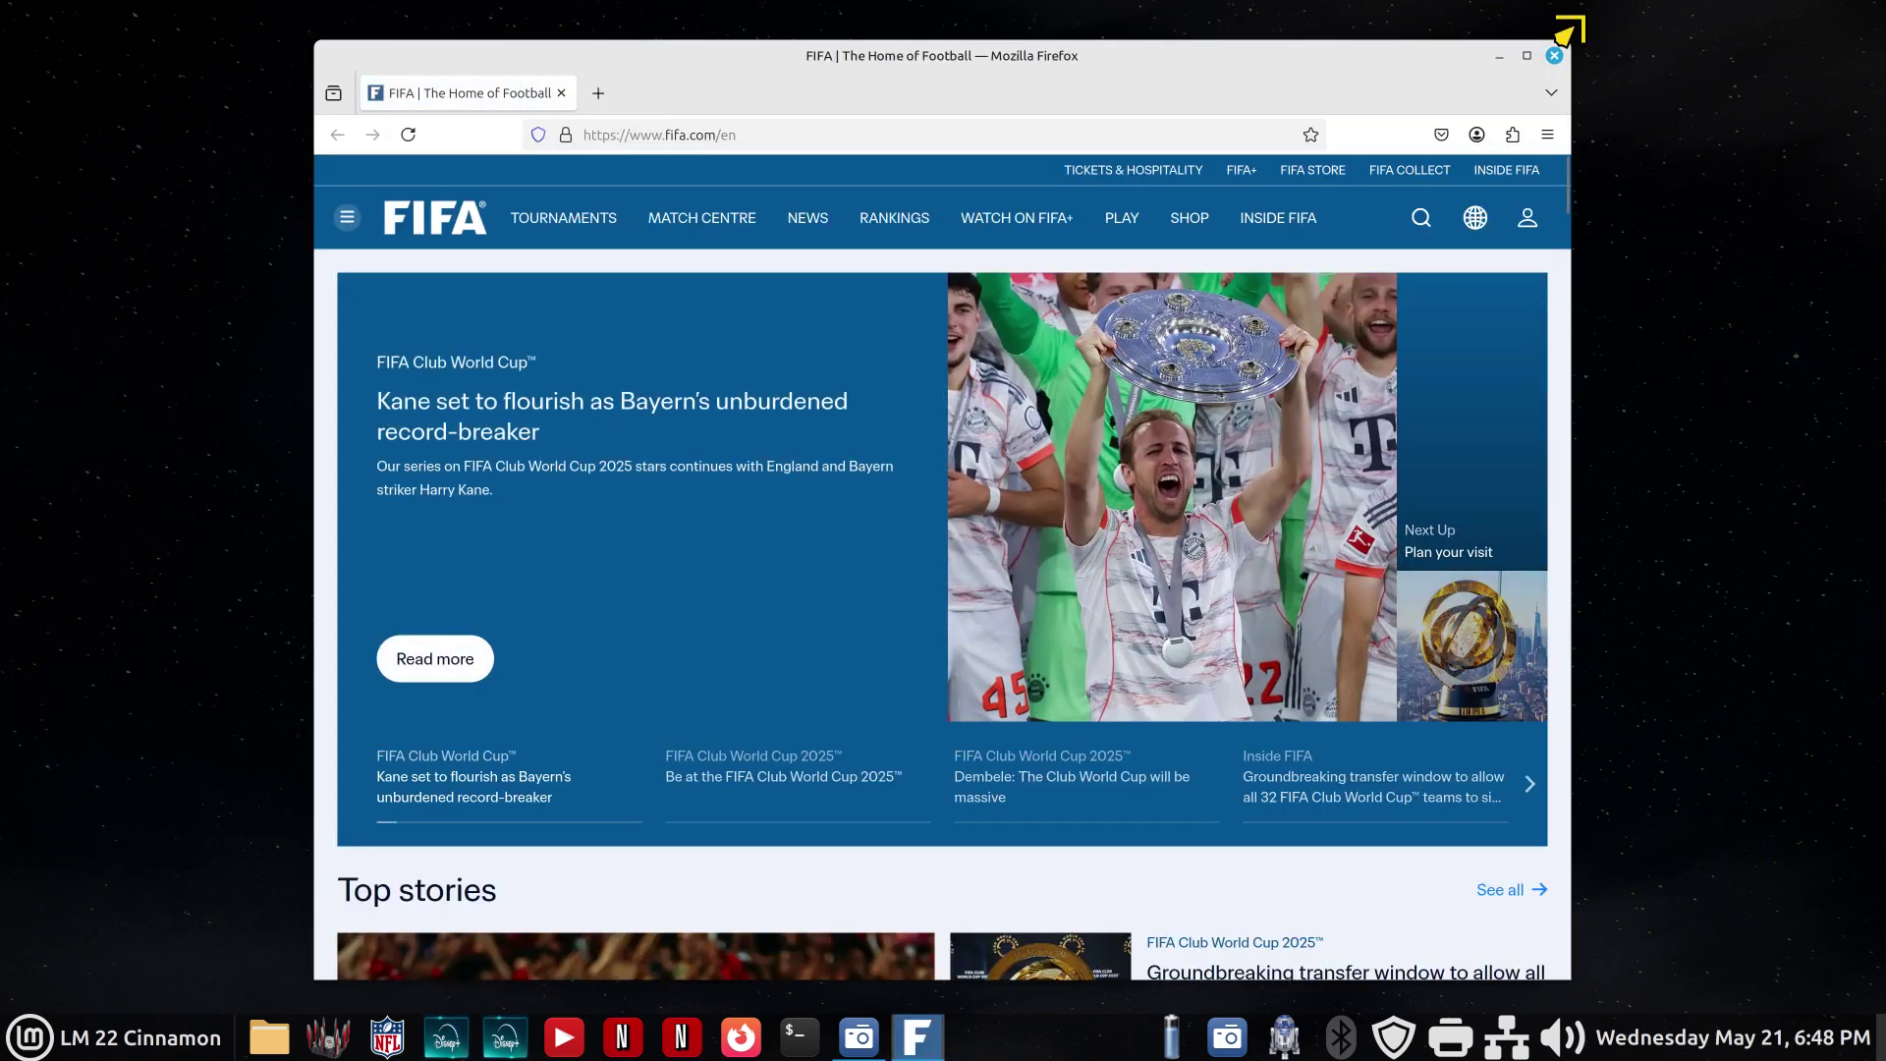
click(1555, 56)
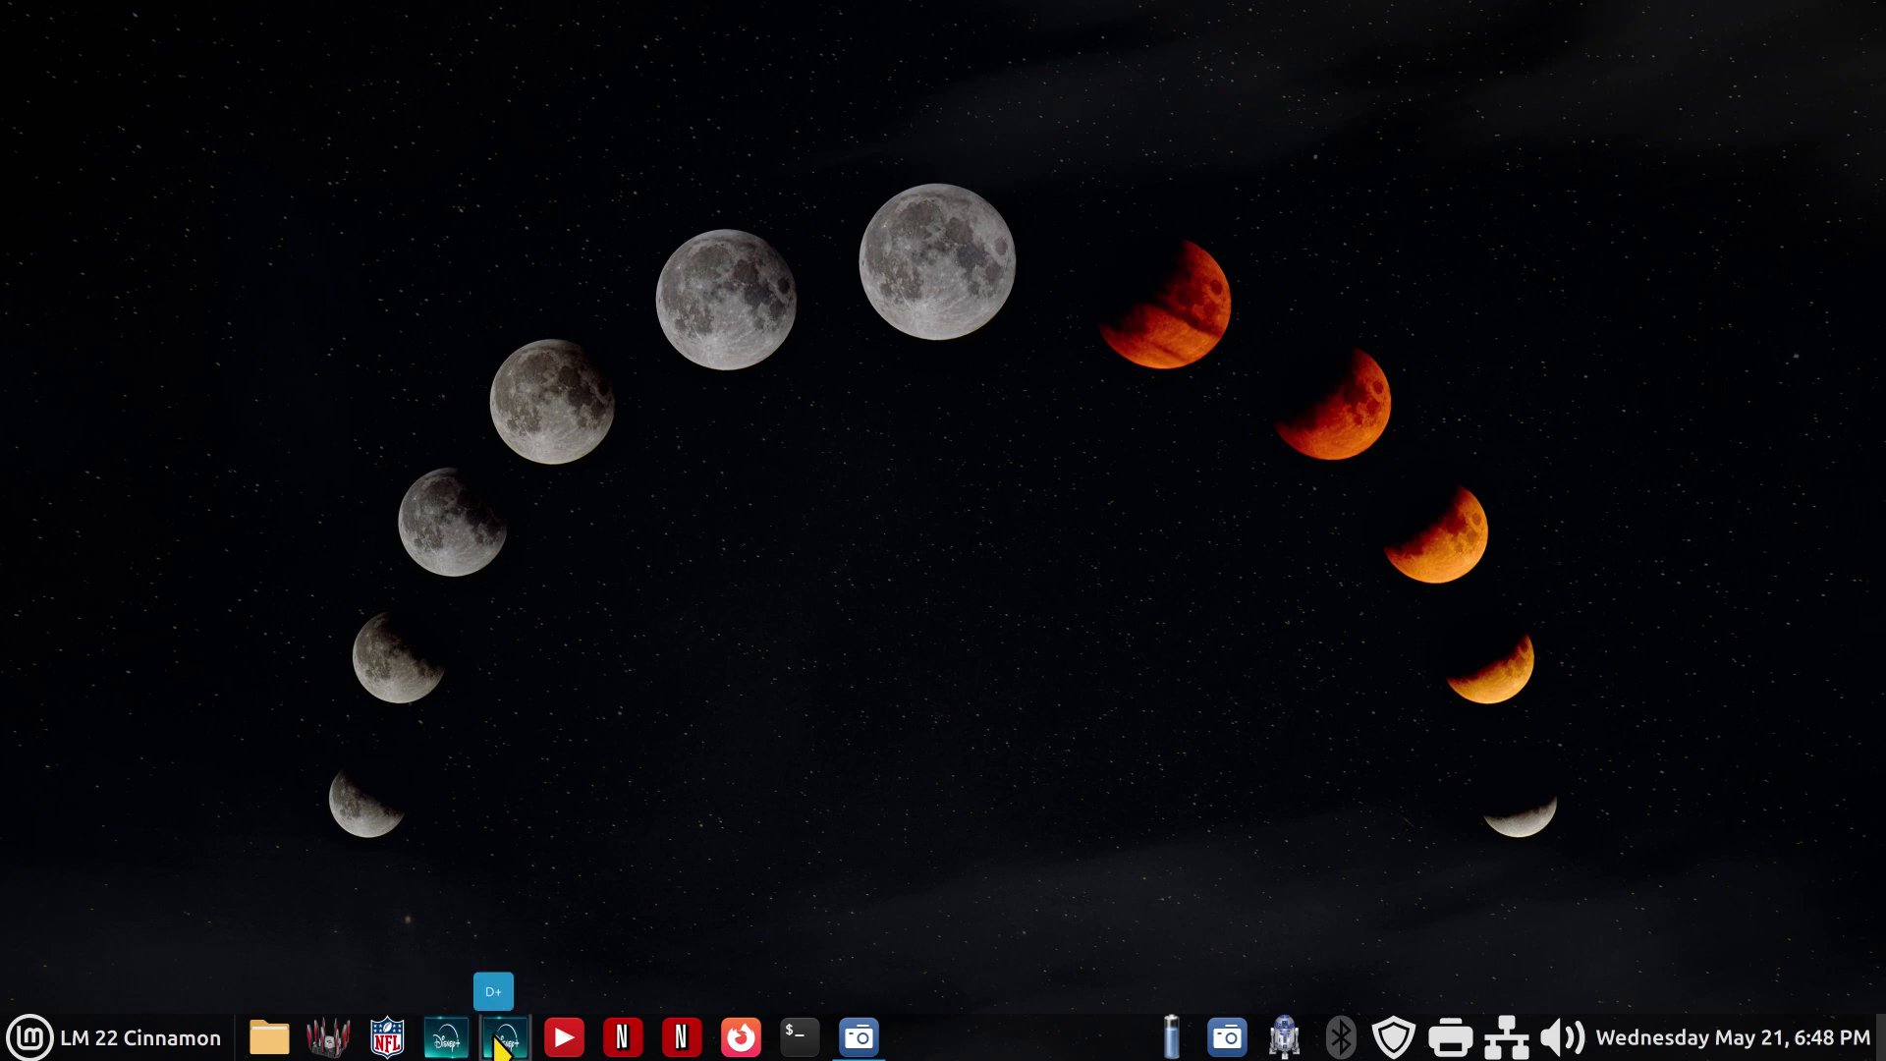
Launch and close the DisneyPlus and D+ web apps from the panel in turn.
click(445, 1049)
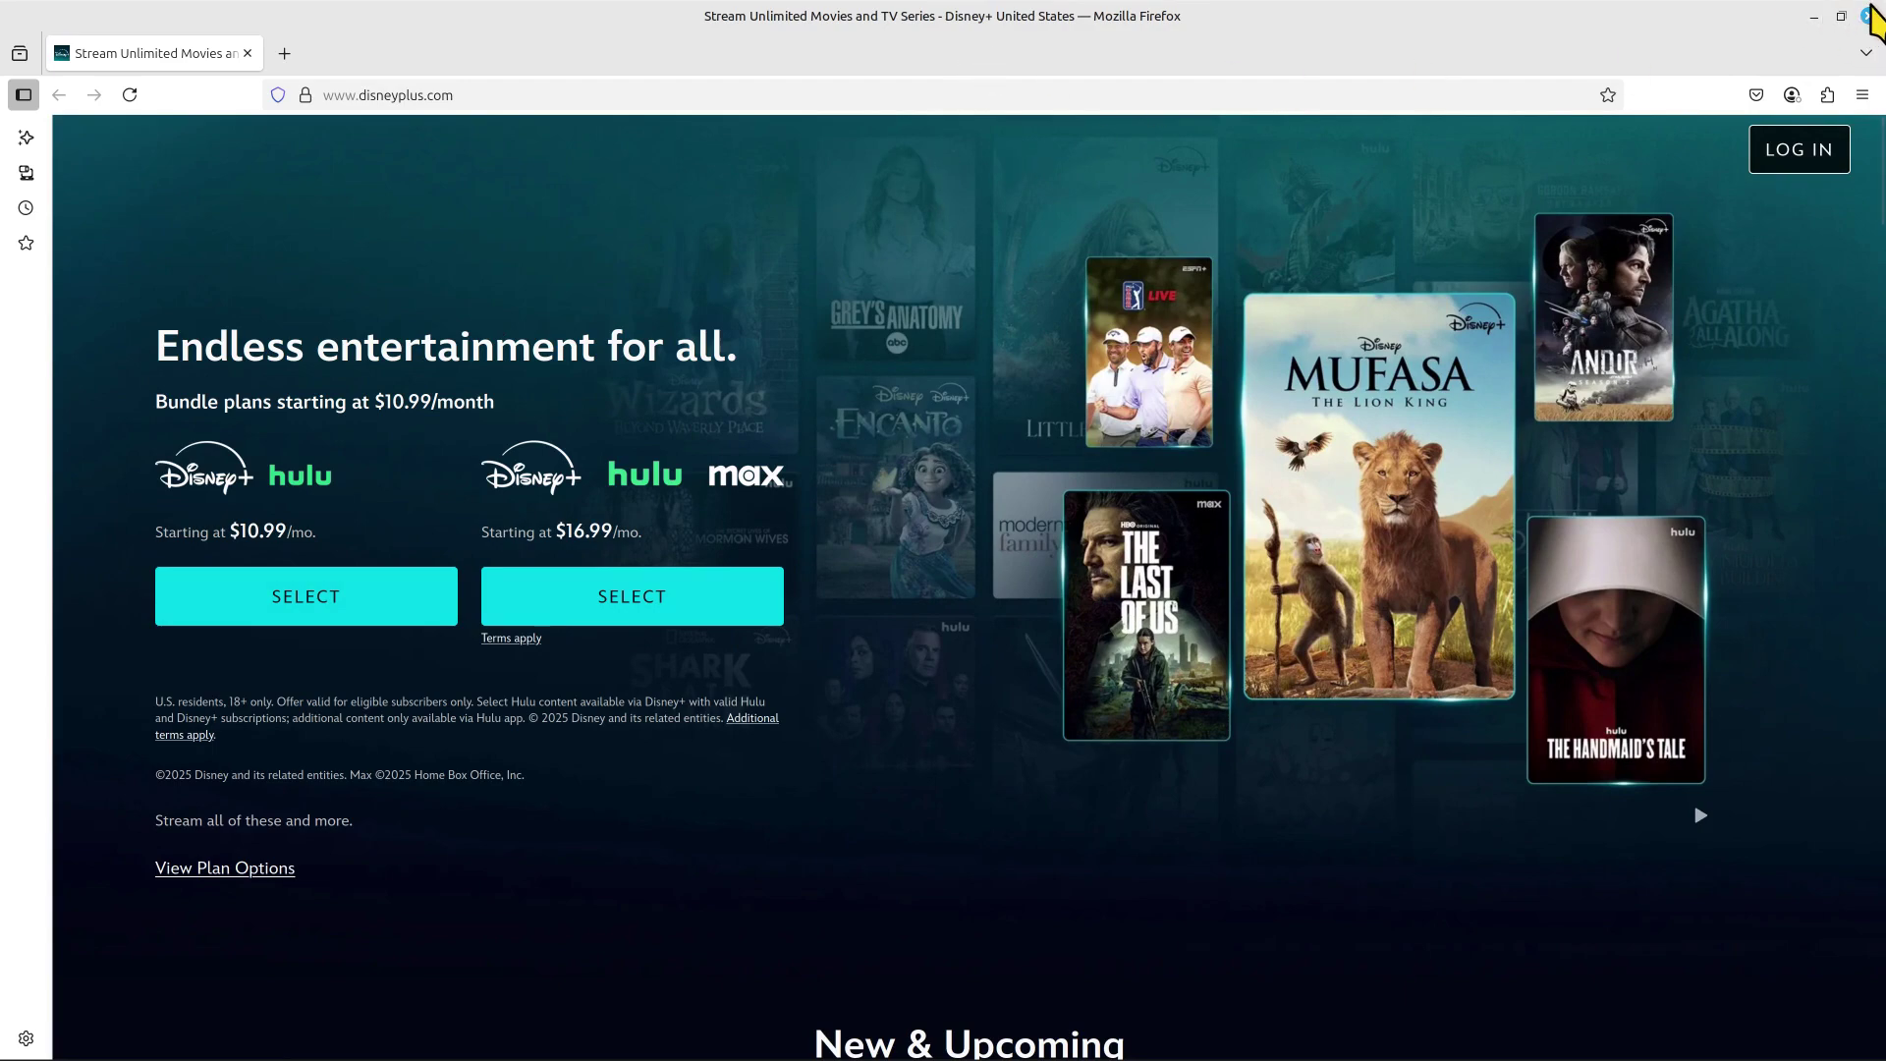
click(1870, 15)
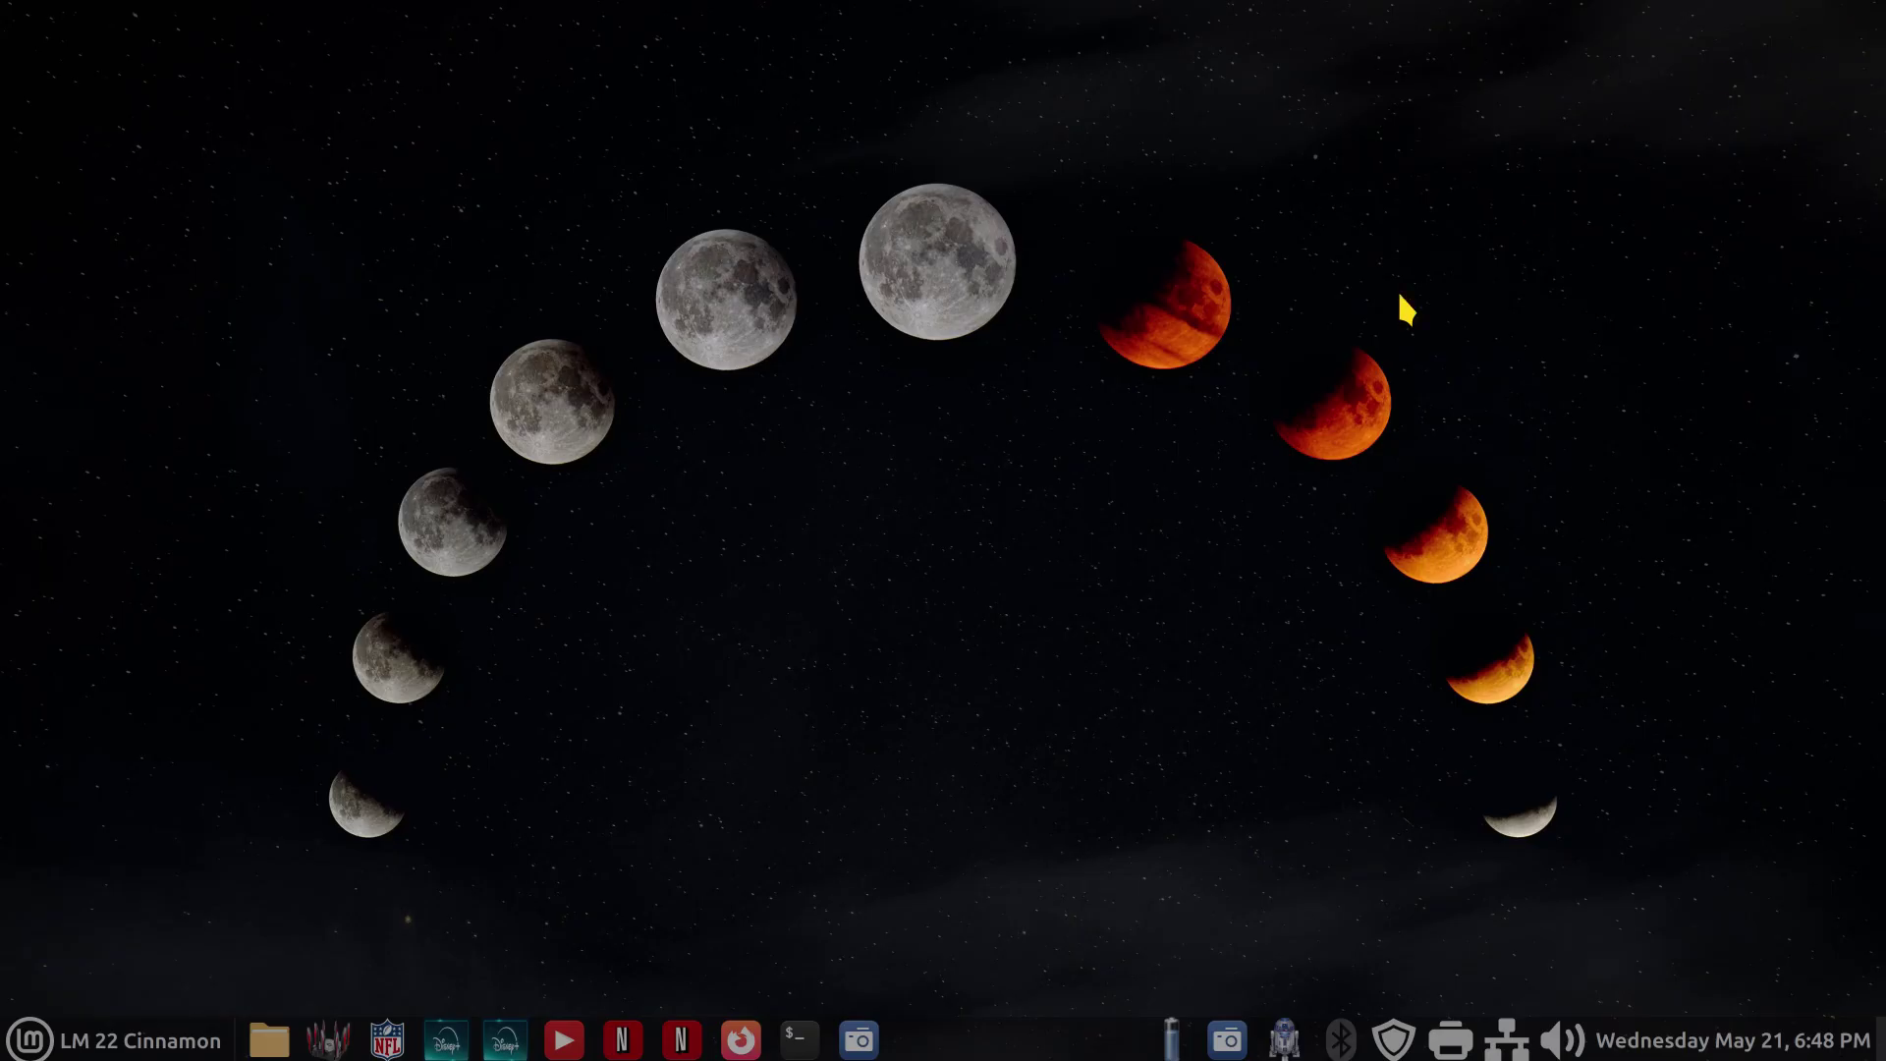
click(507, 1040)
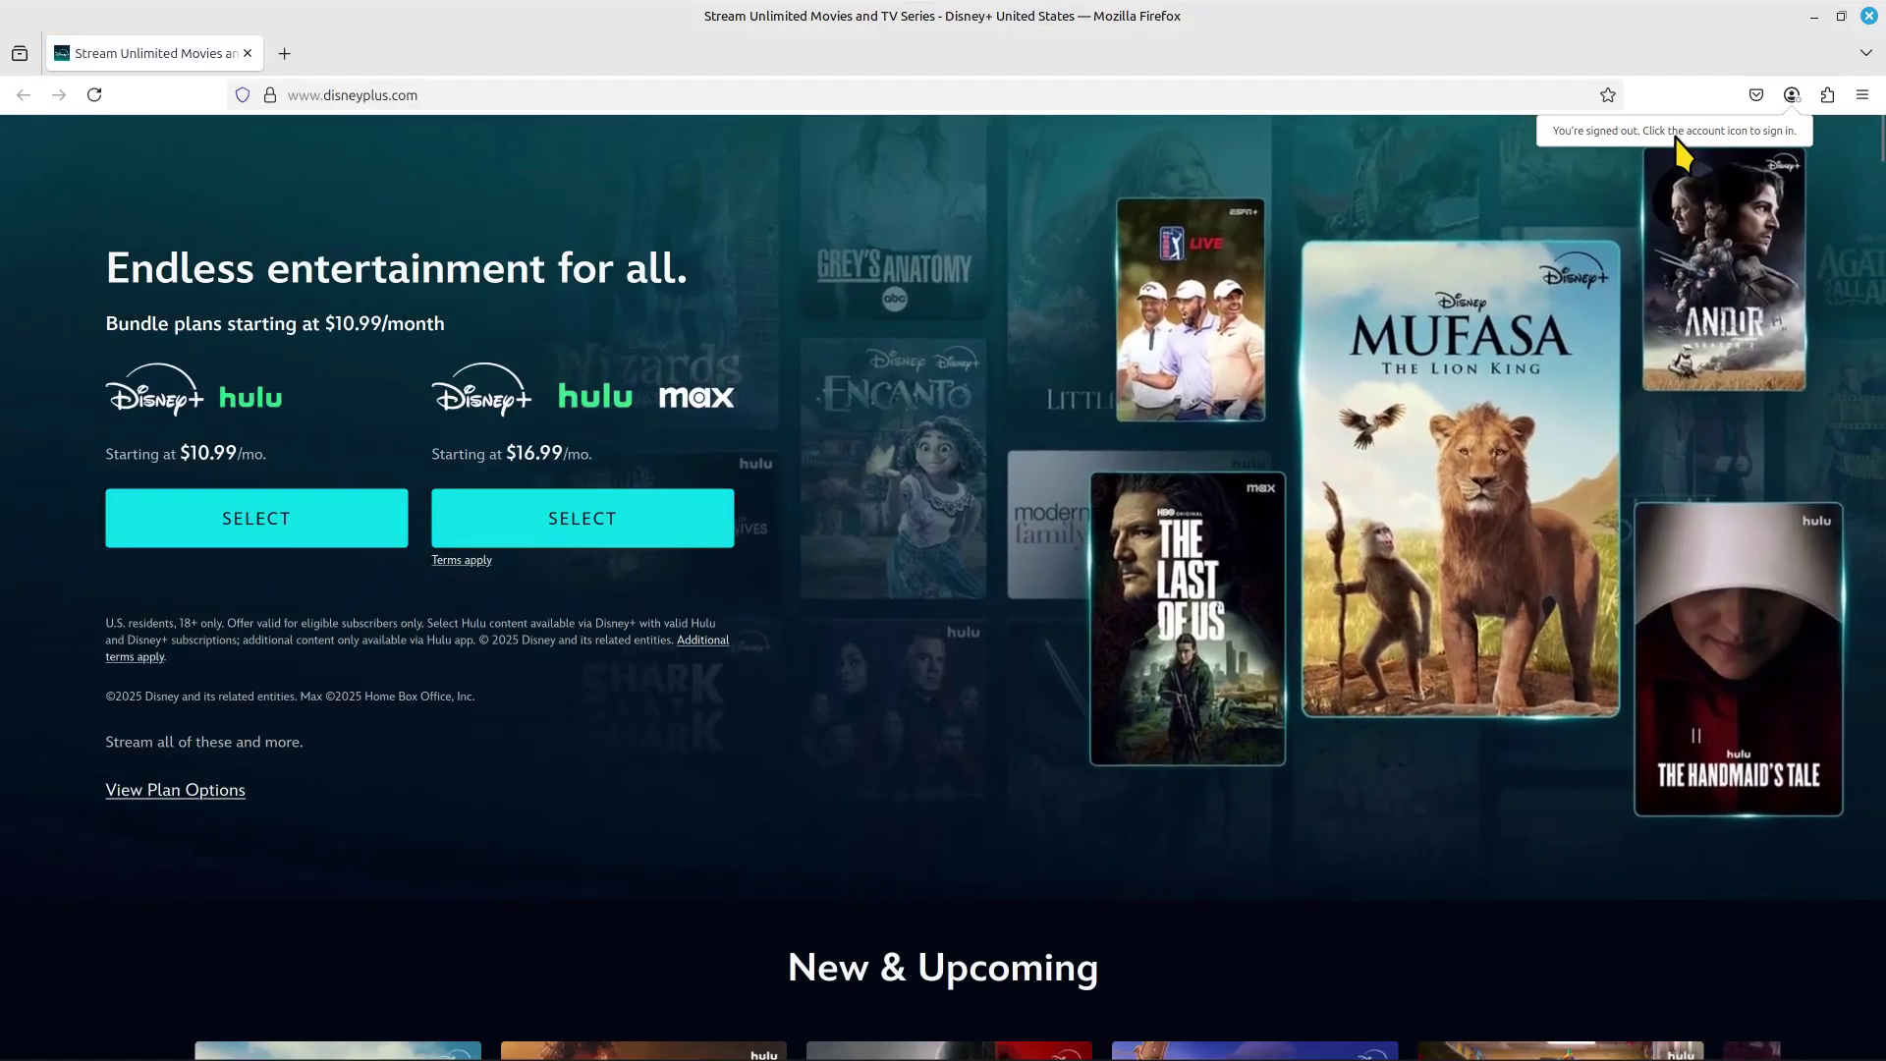
click(1869, 15)
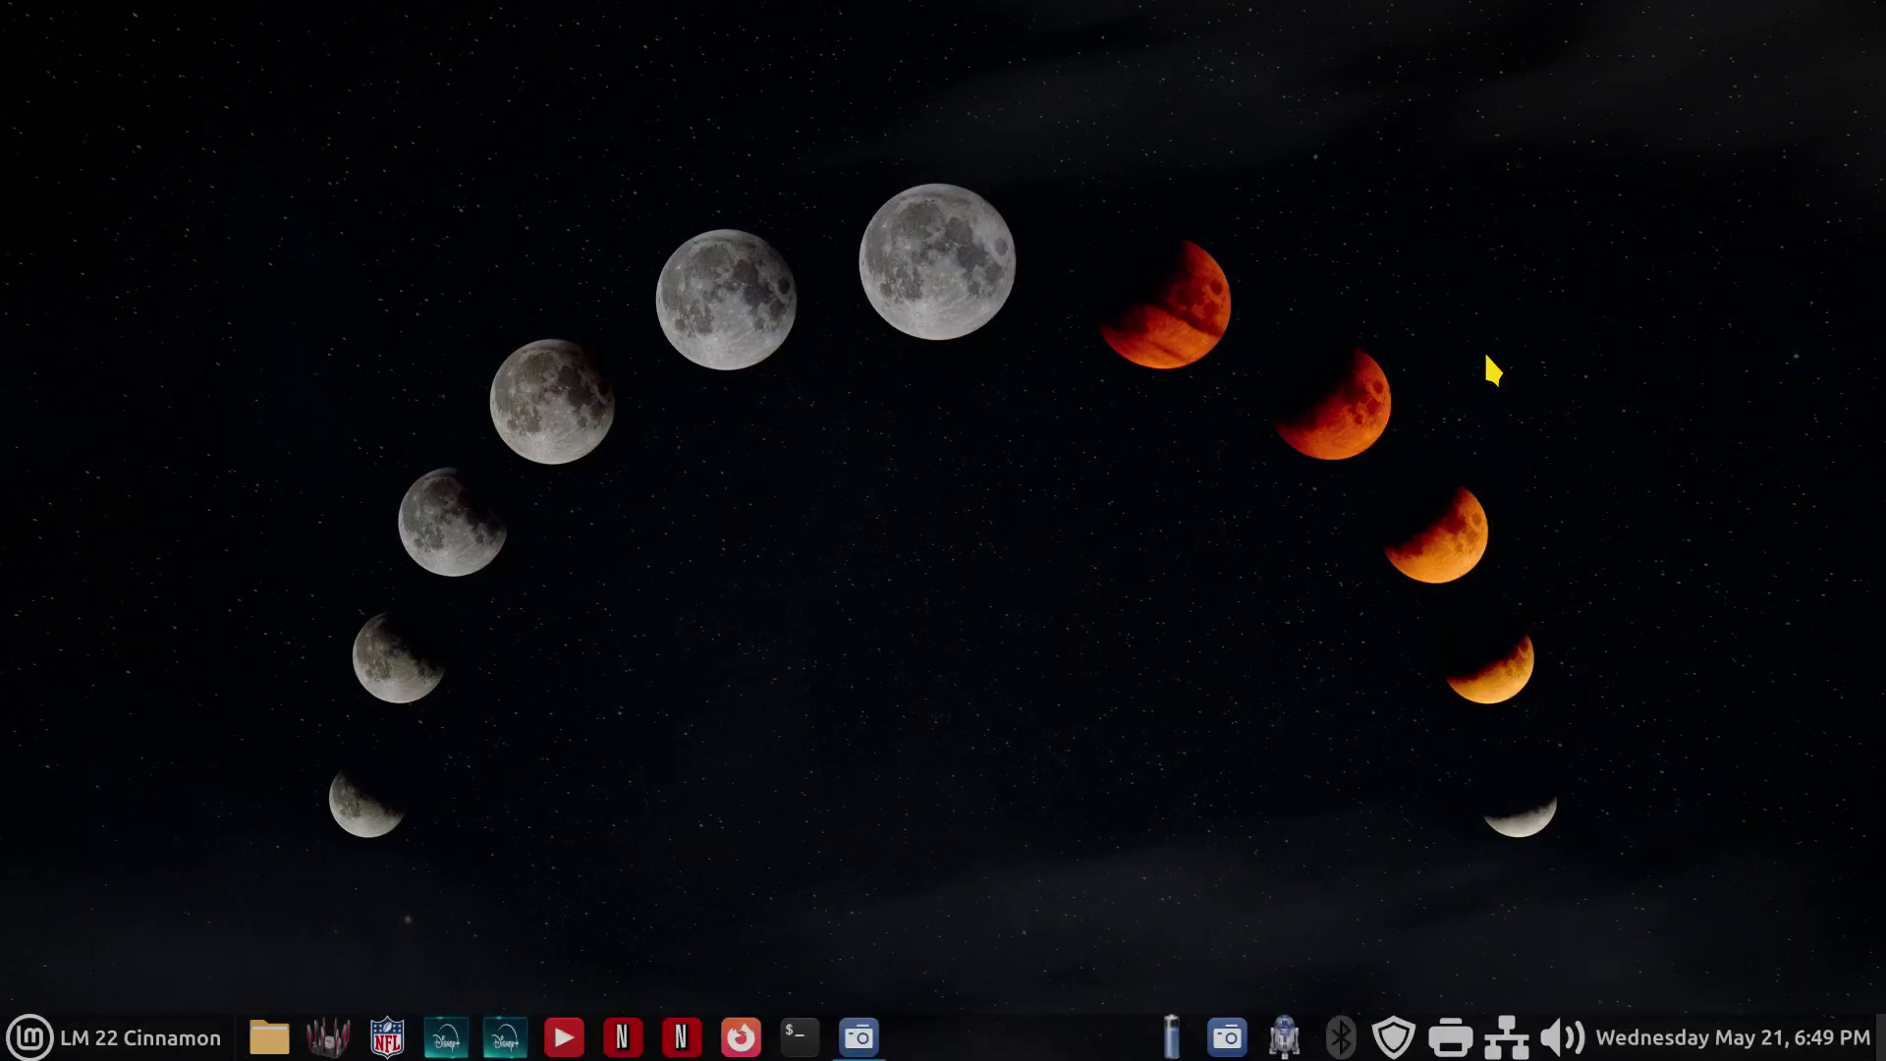
click(505, 1038)
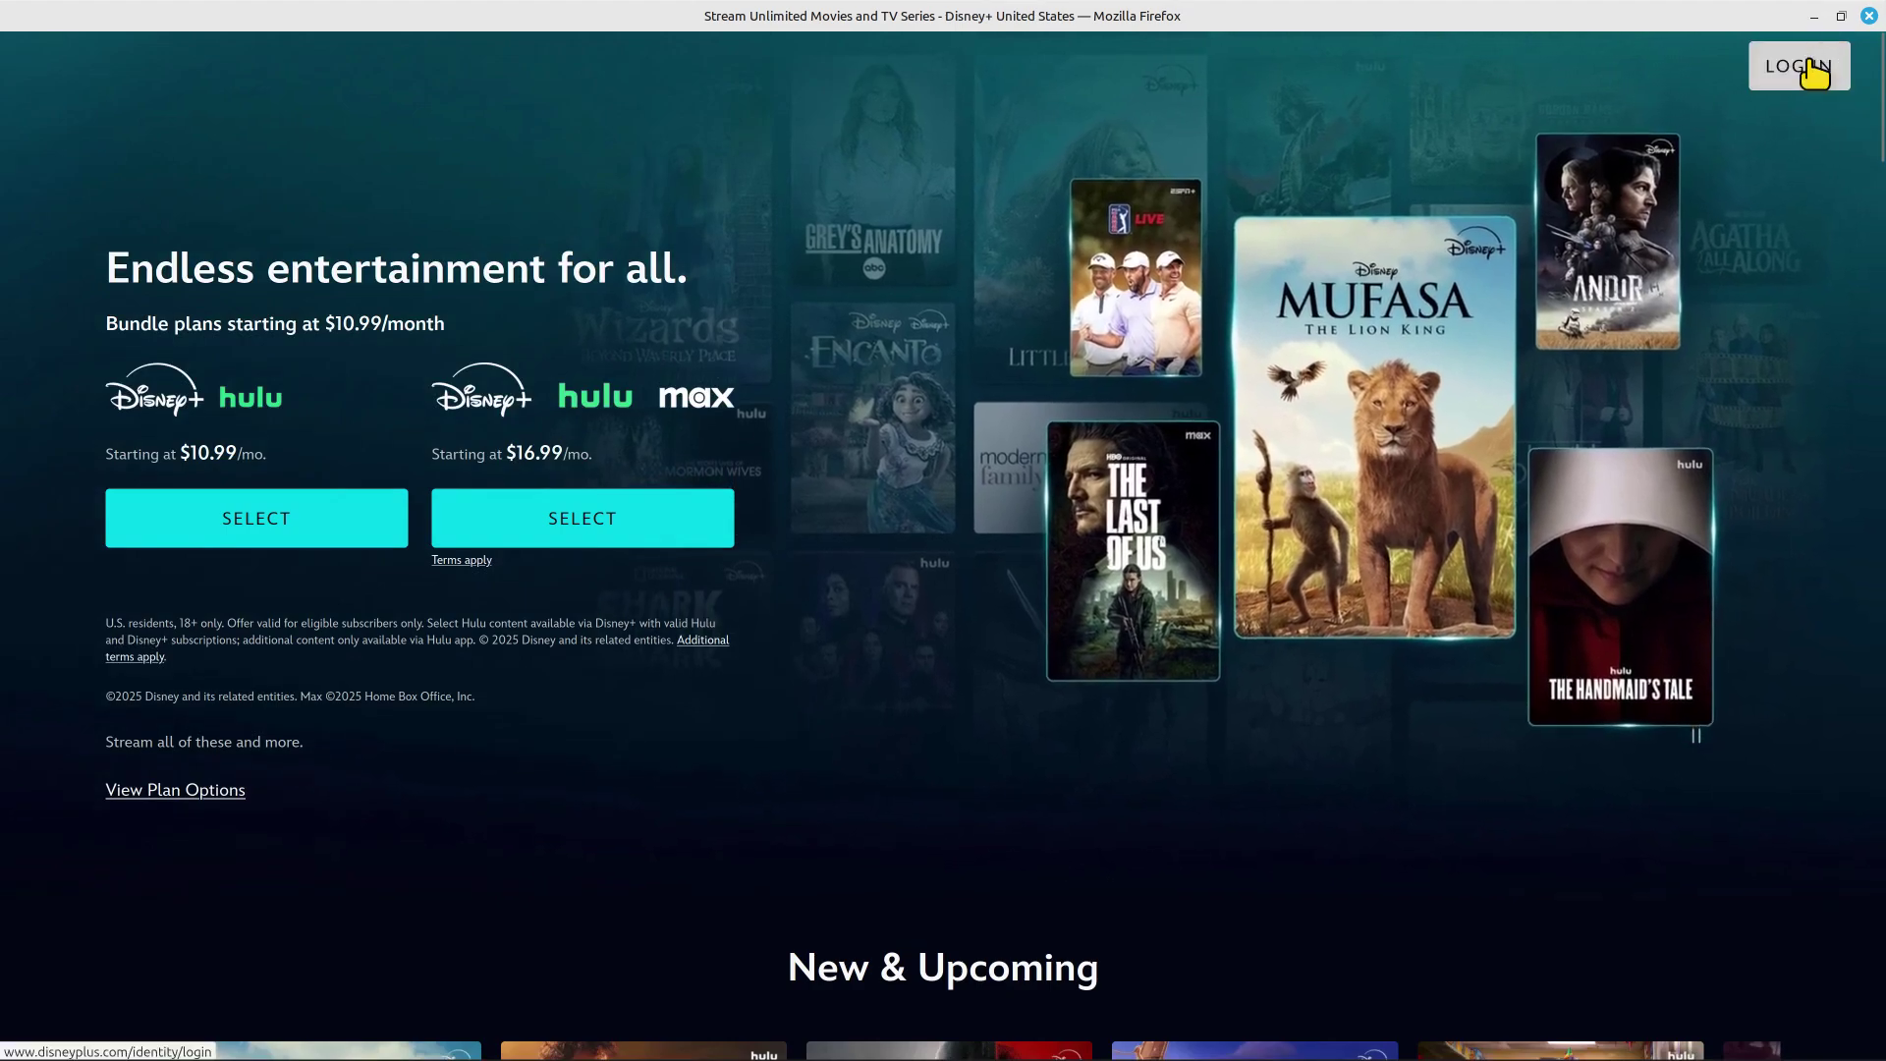
click(1870, 16)
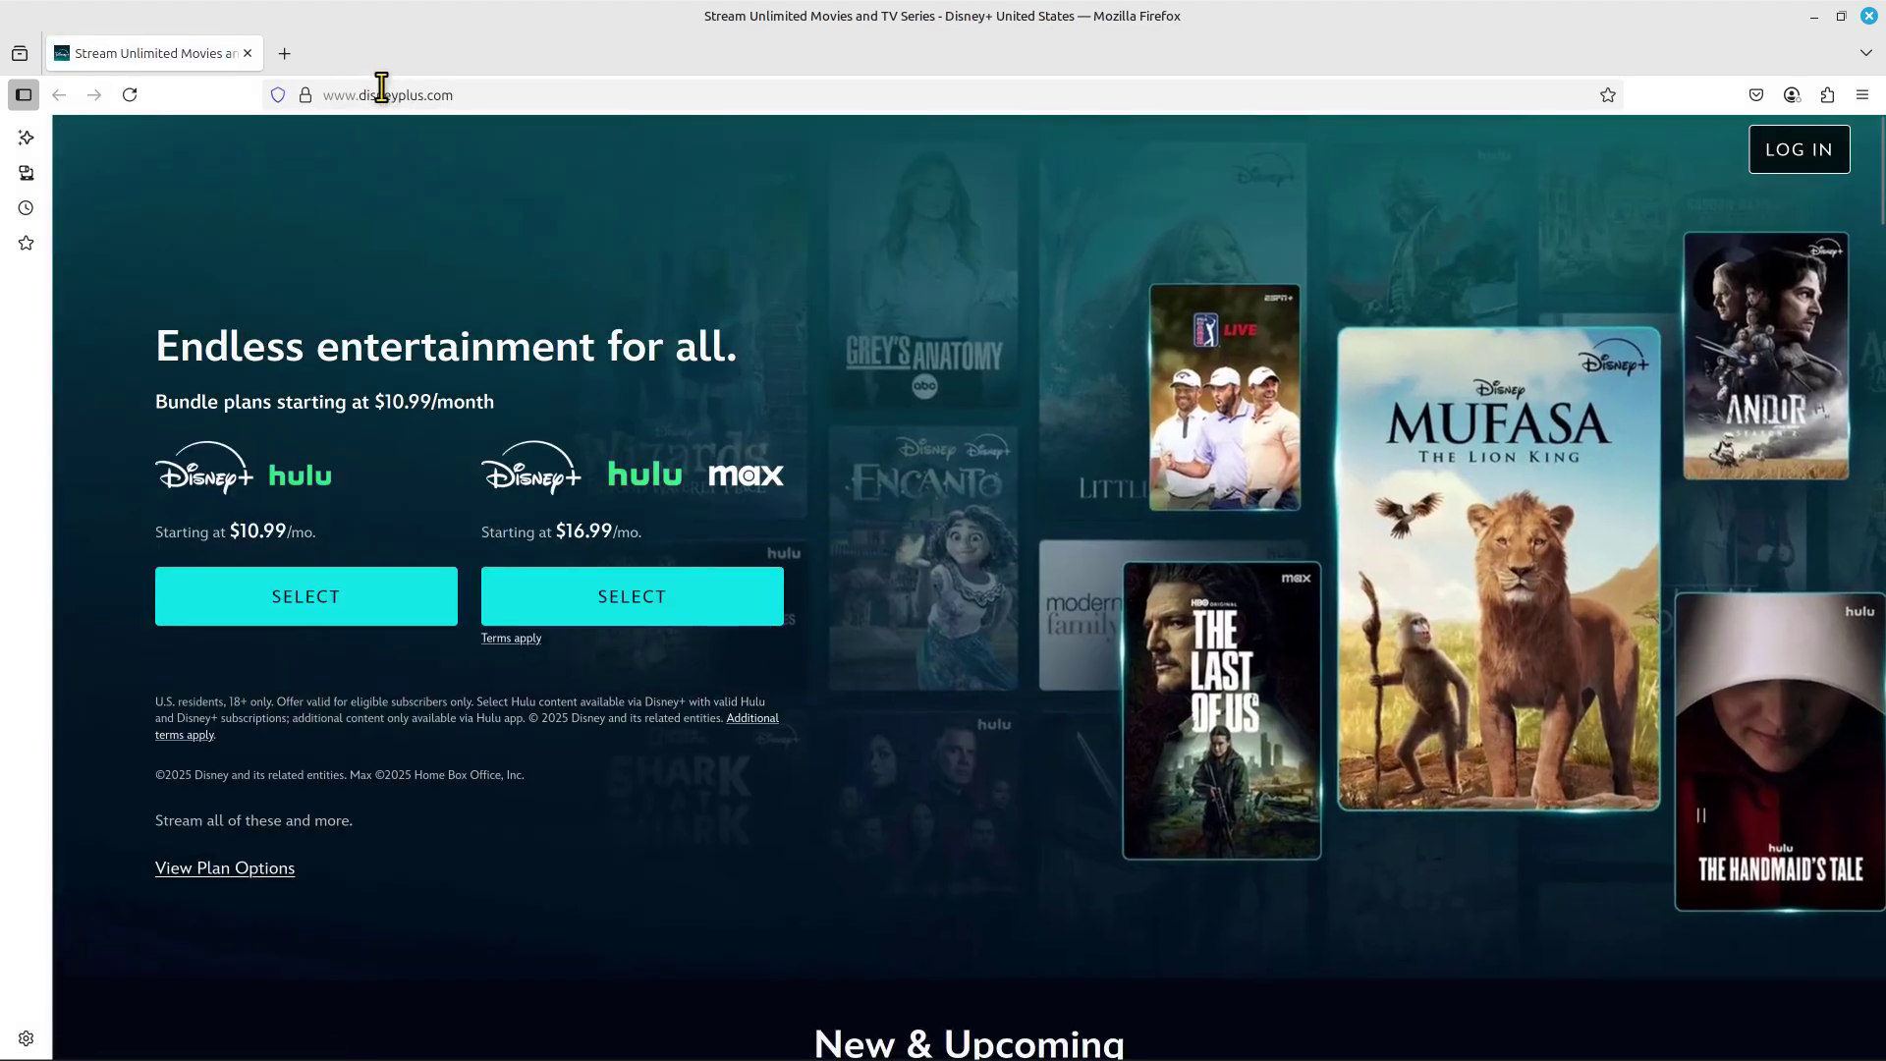
Close the Amazon window, then open and close both Disney+ web apps, checking the page context menu.
click(285, 53)
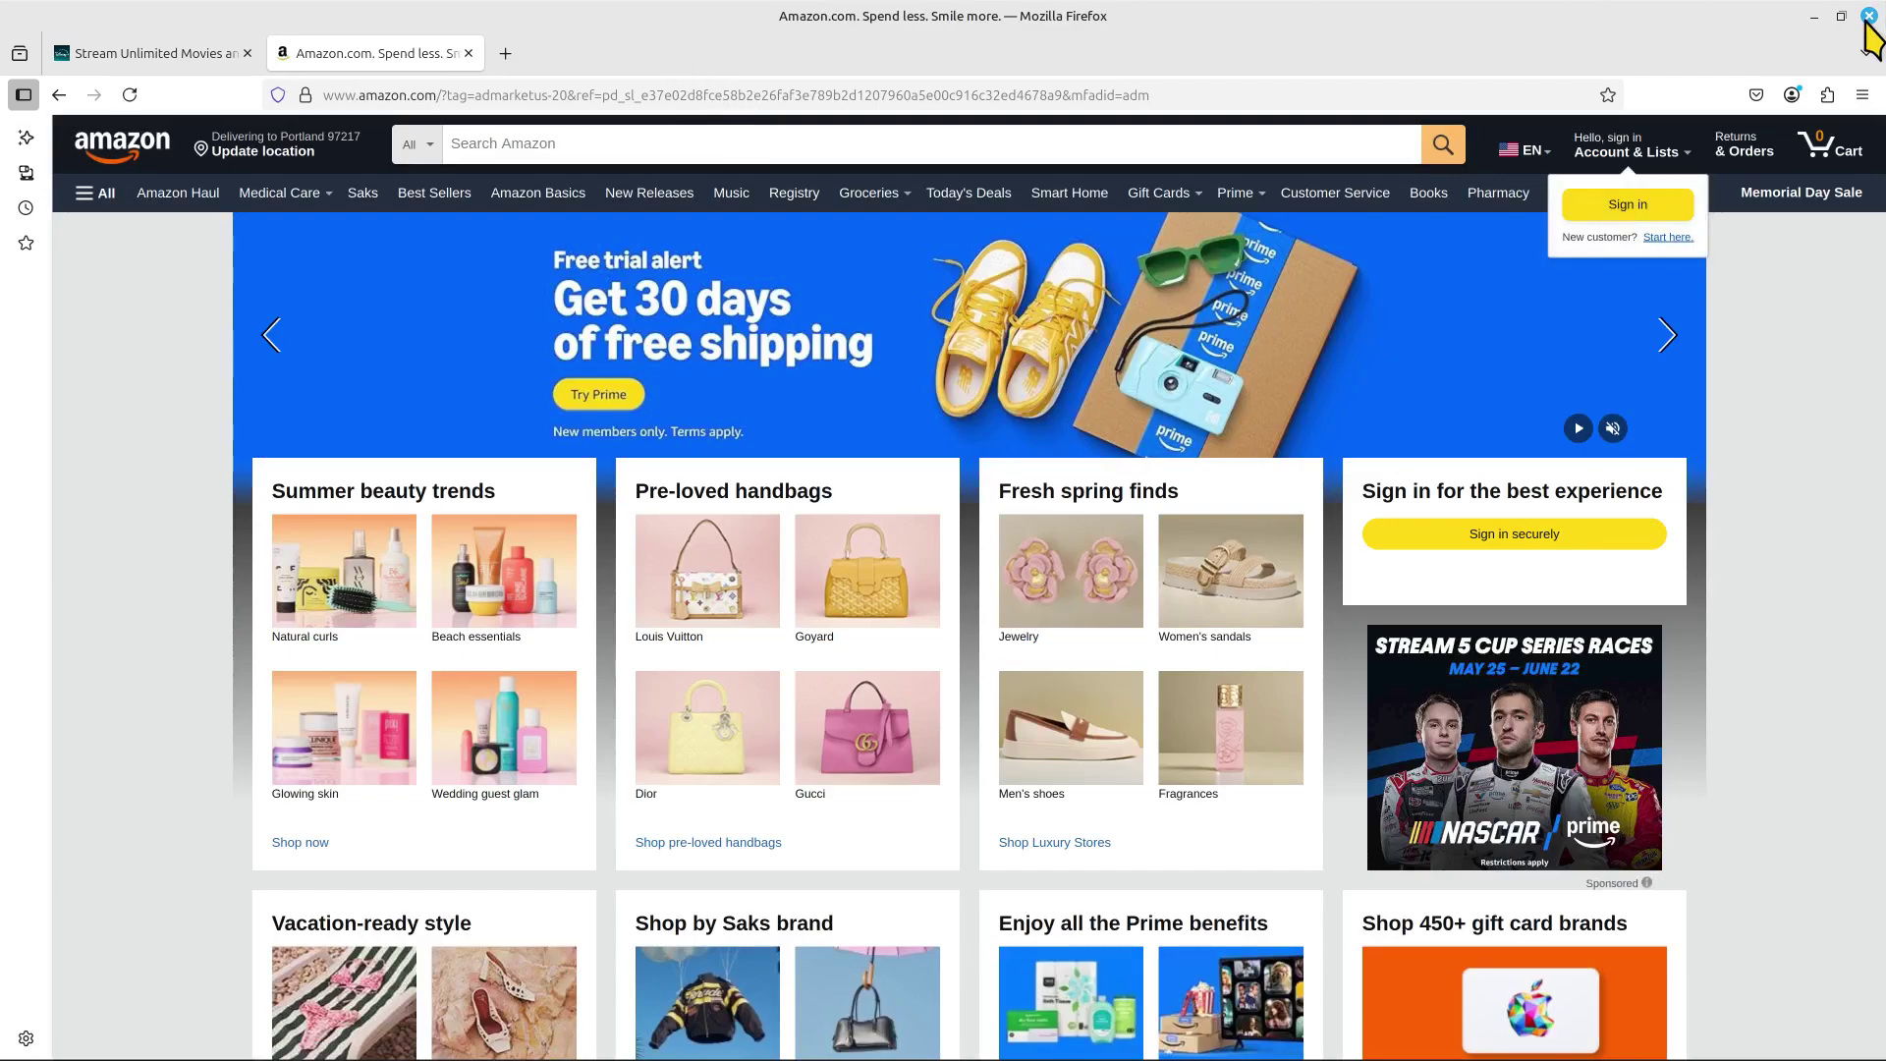
click(1869, 15)
click(447, 1038)
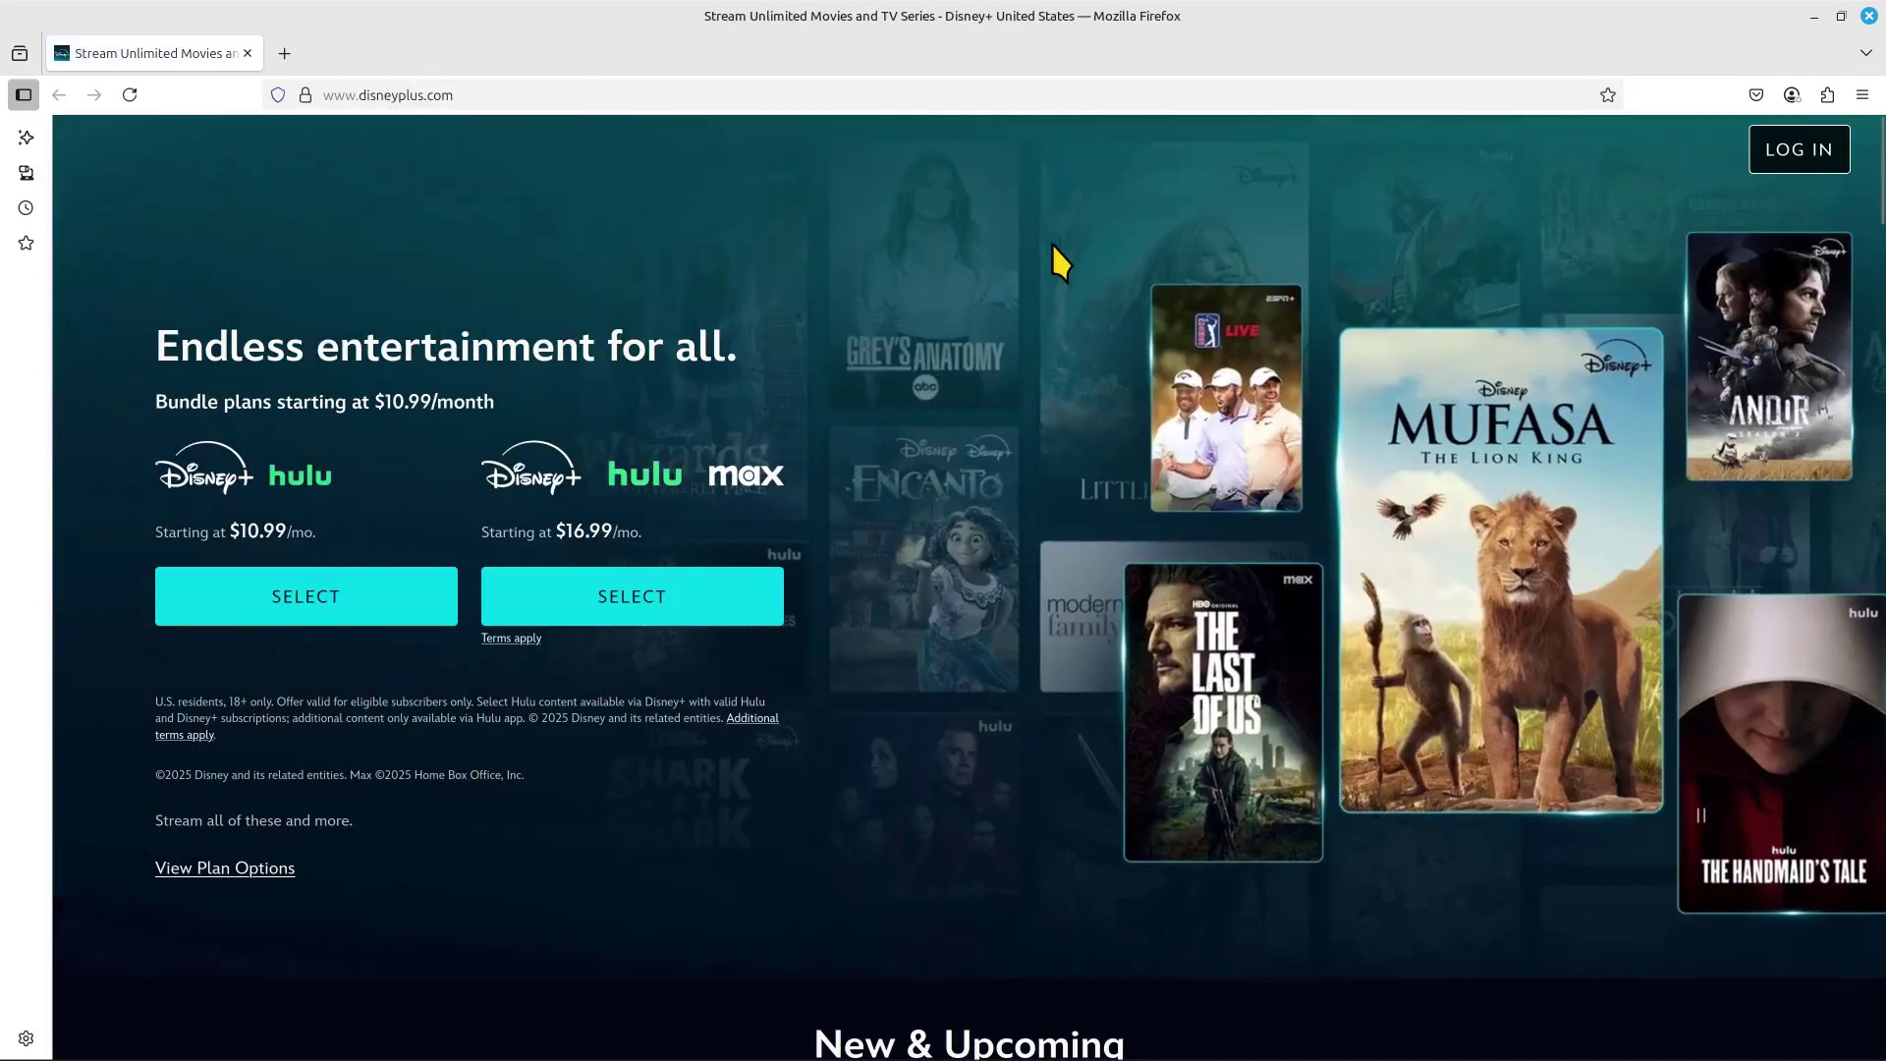
click(1869, 15)
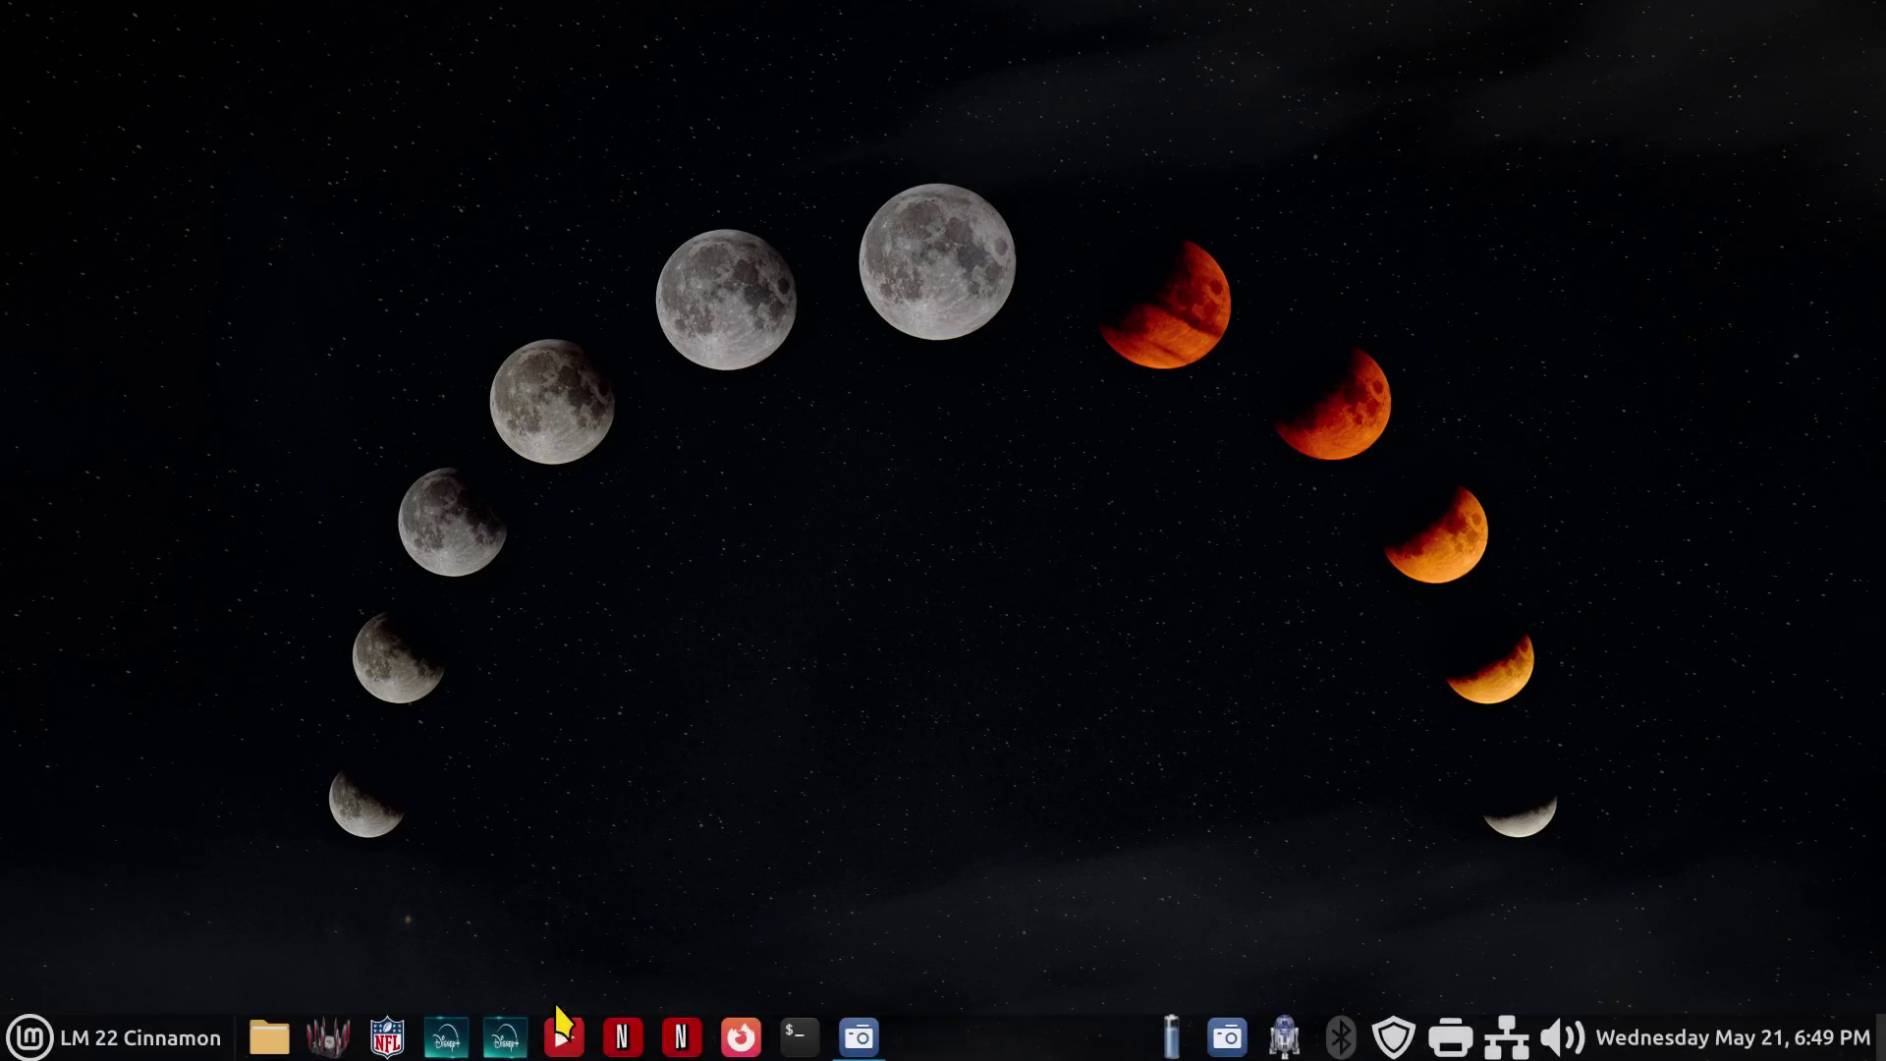
click(505, 1037)
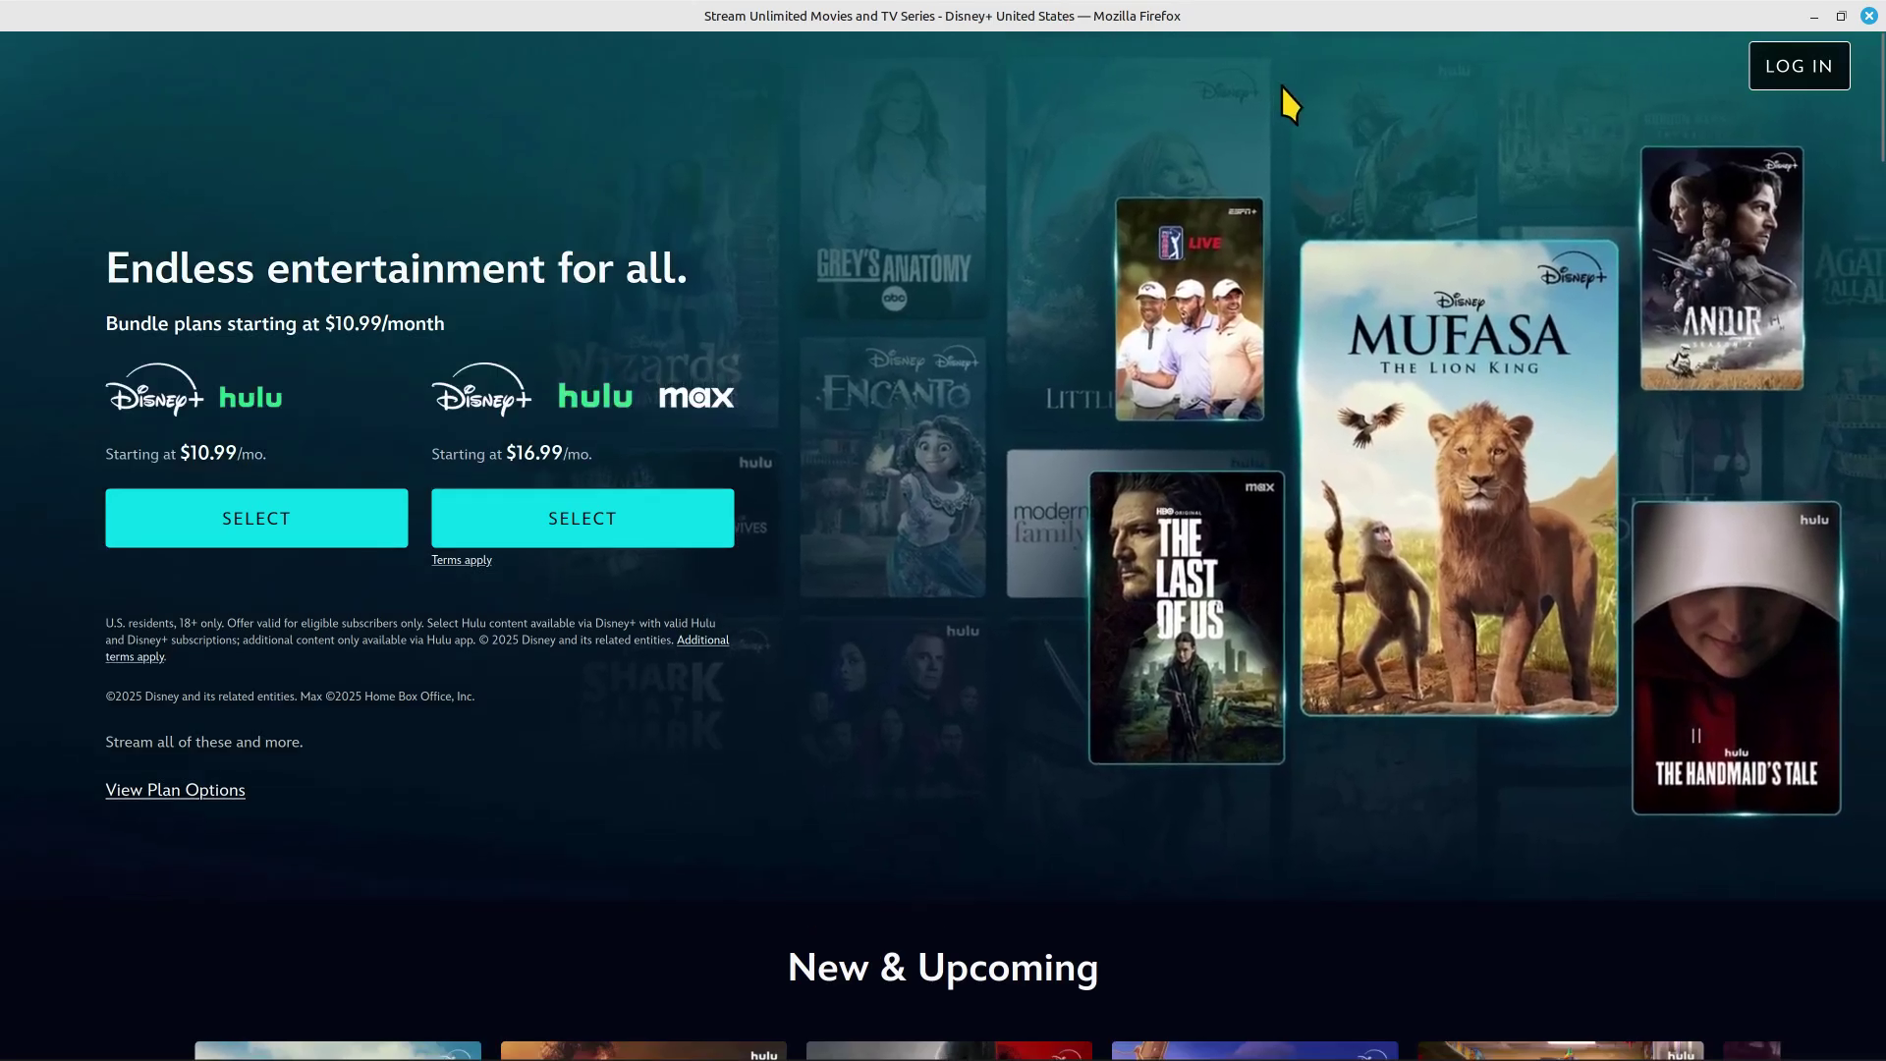
right_click(1289, 69)
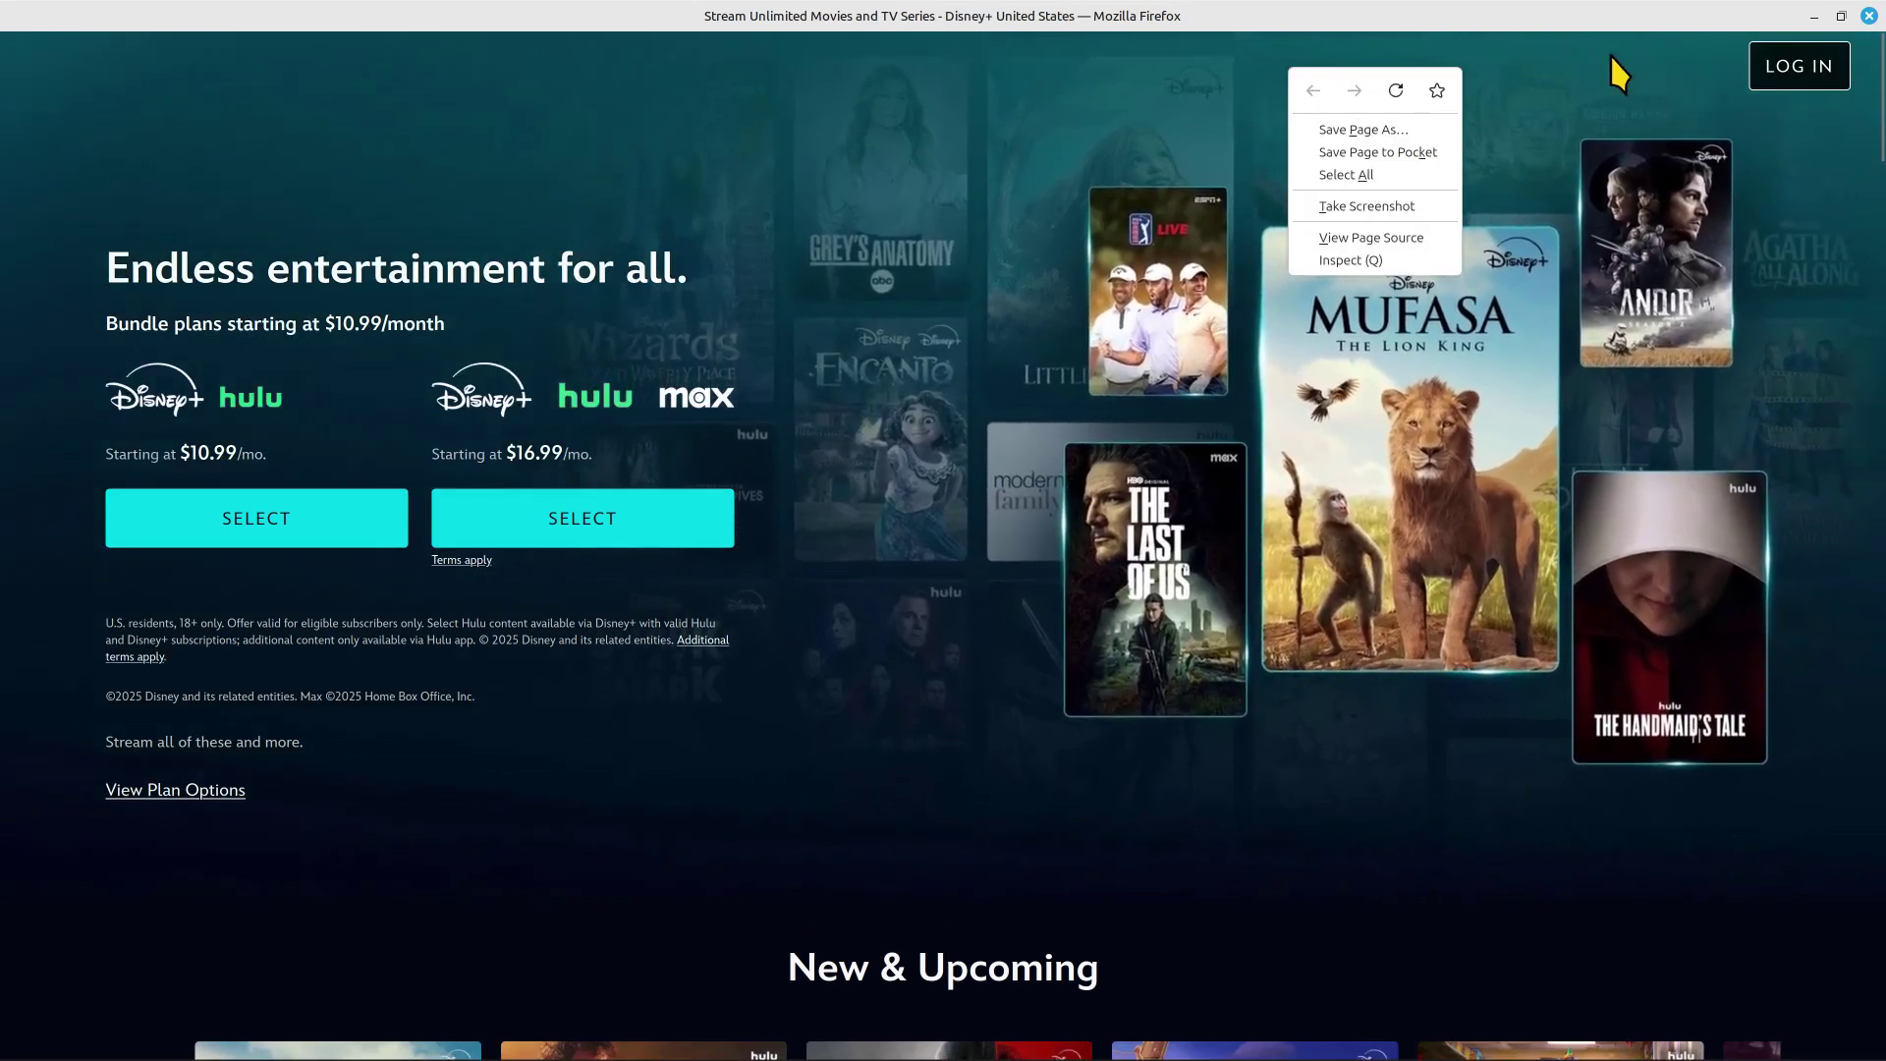
click(1869, 16)
click(1870, 16)
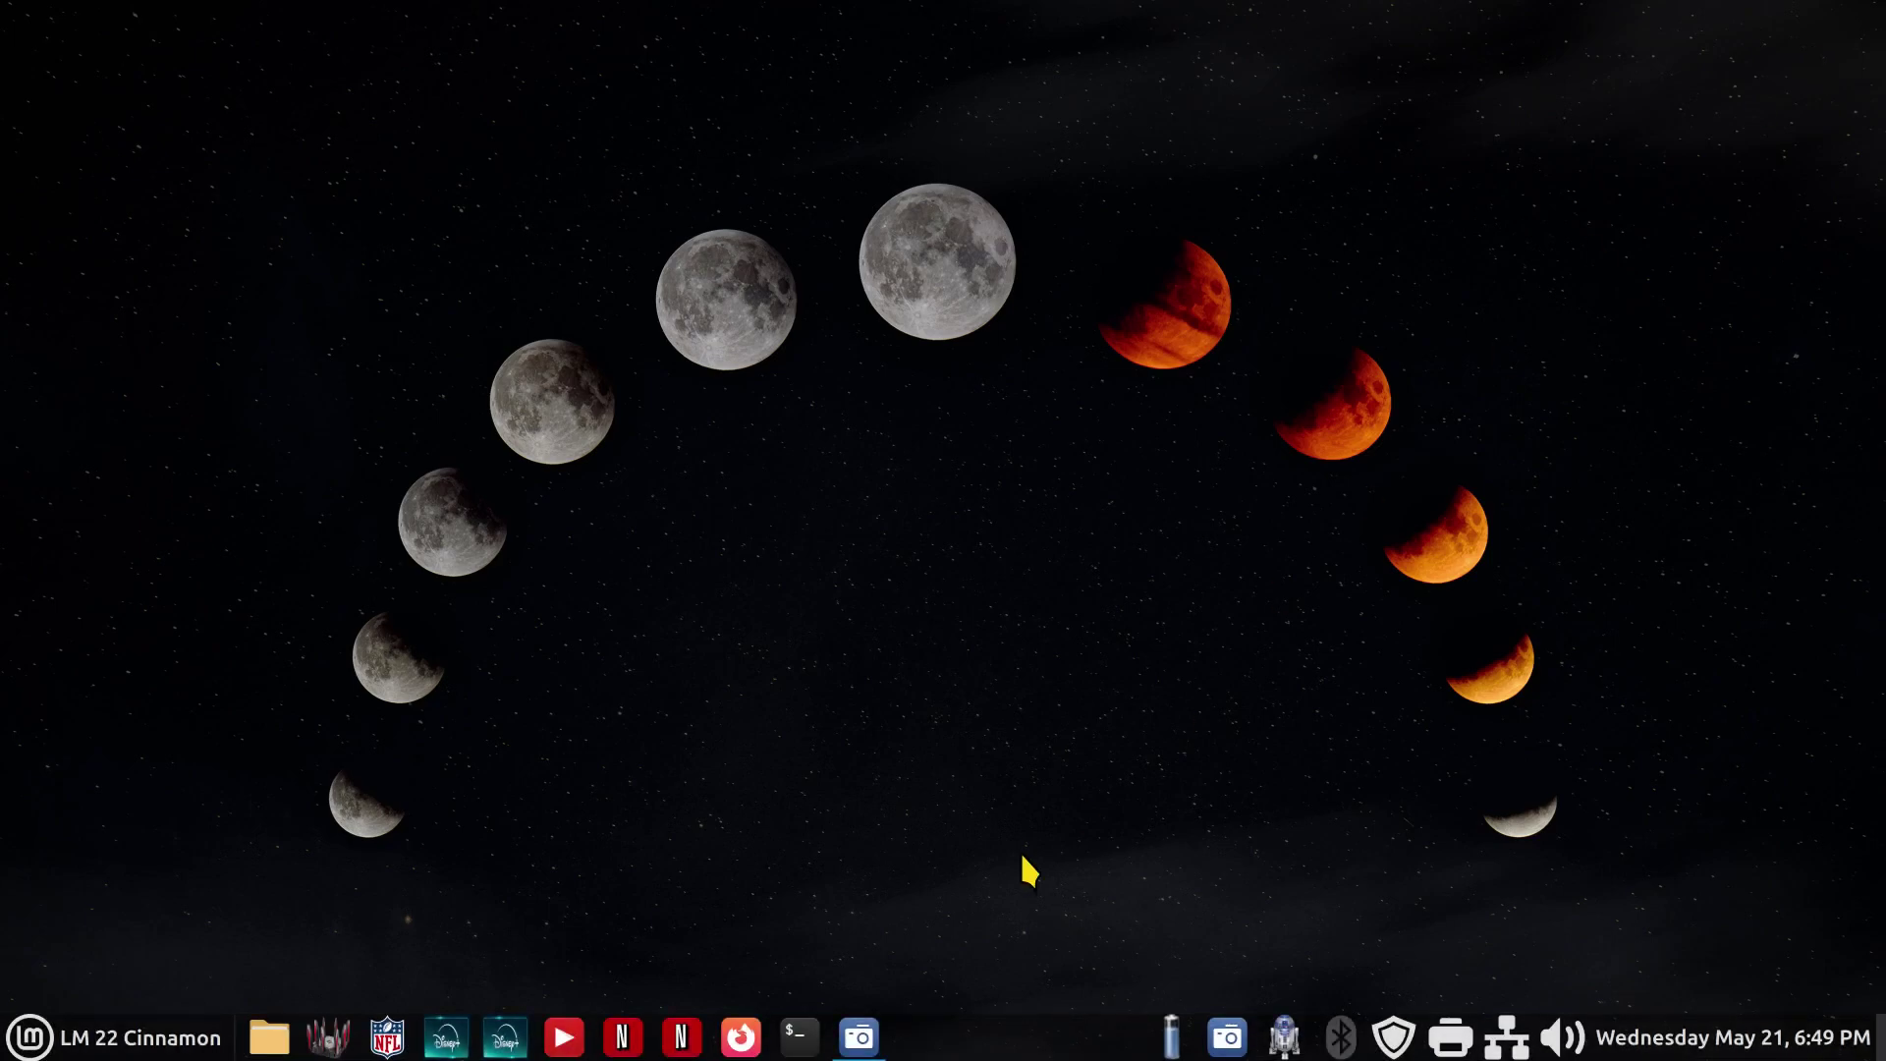
click(565, 1038)
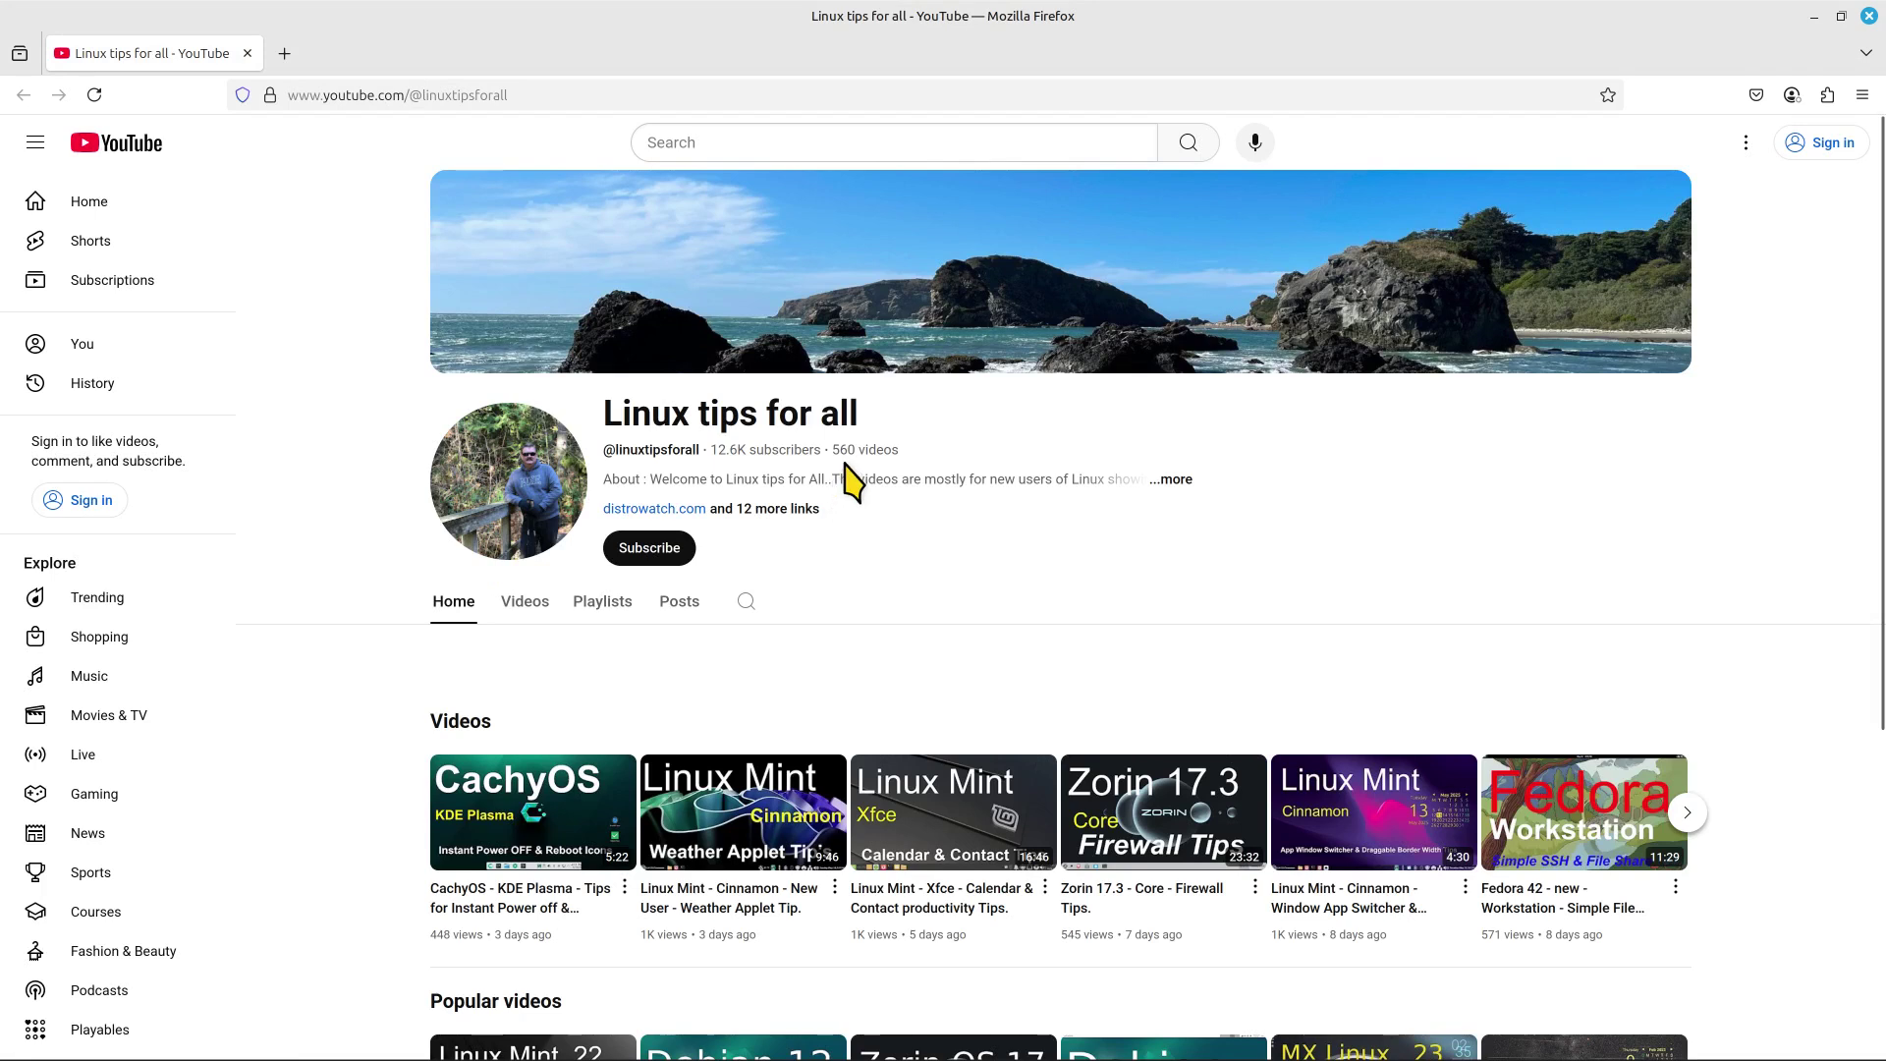
click(746, 601)
text(web a)
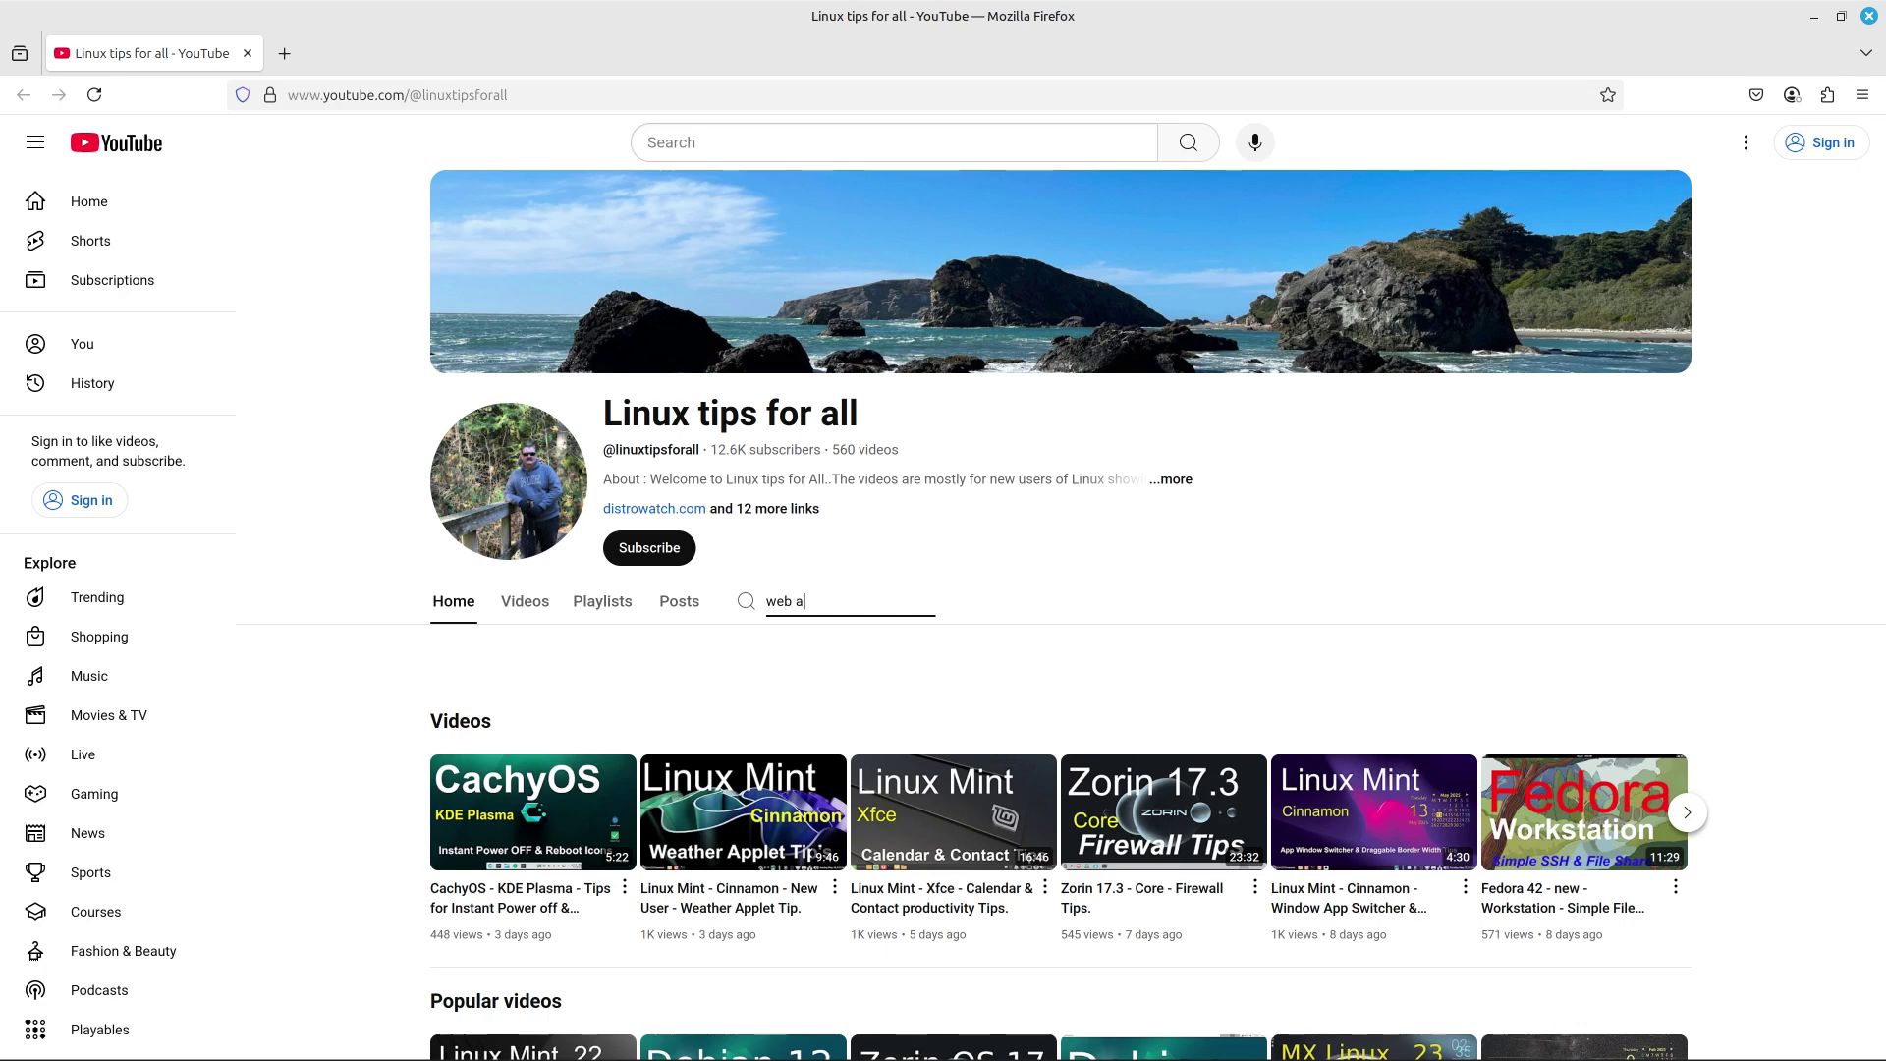
text(pp)
key(Return)
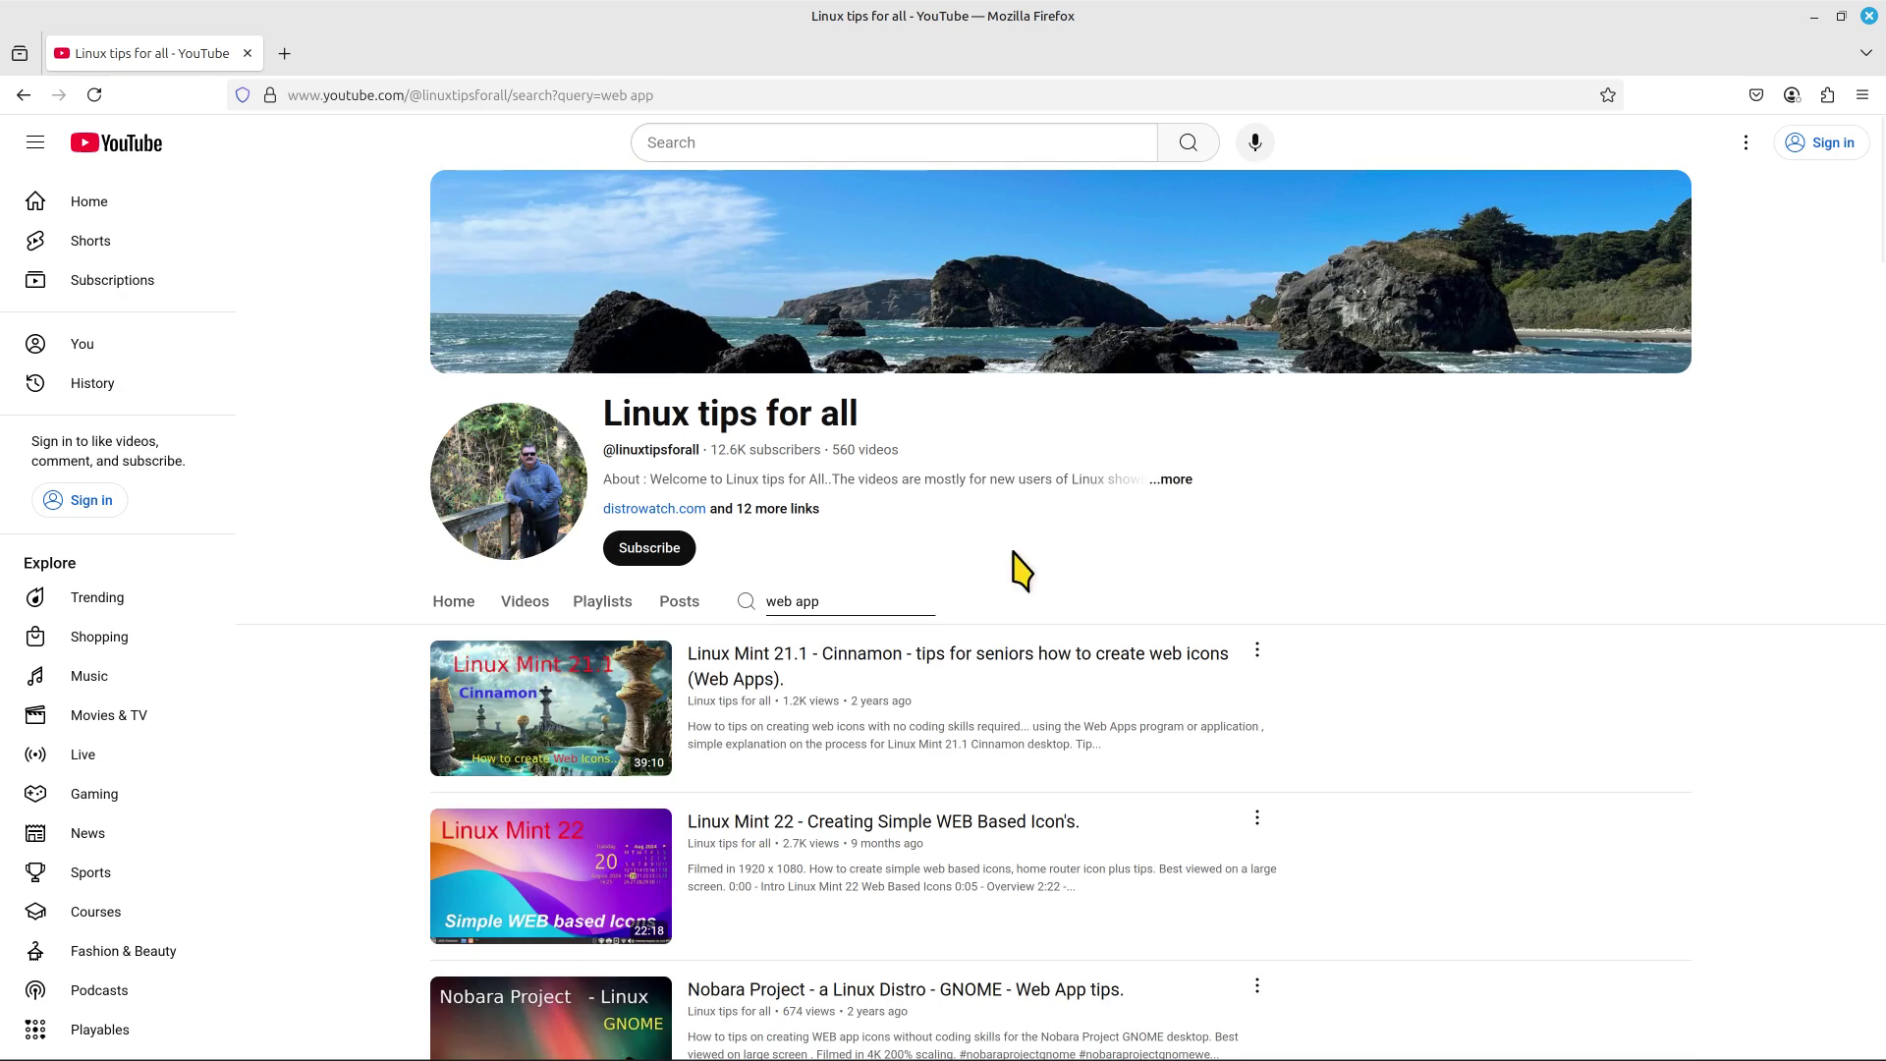
scroll(1031, 674, down, 4)
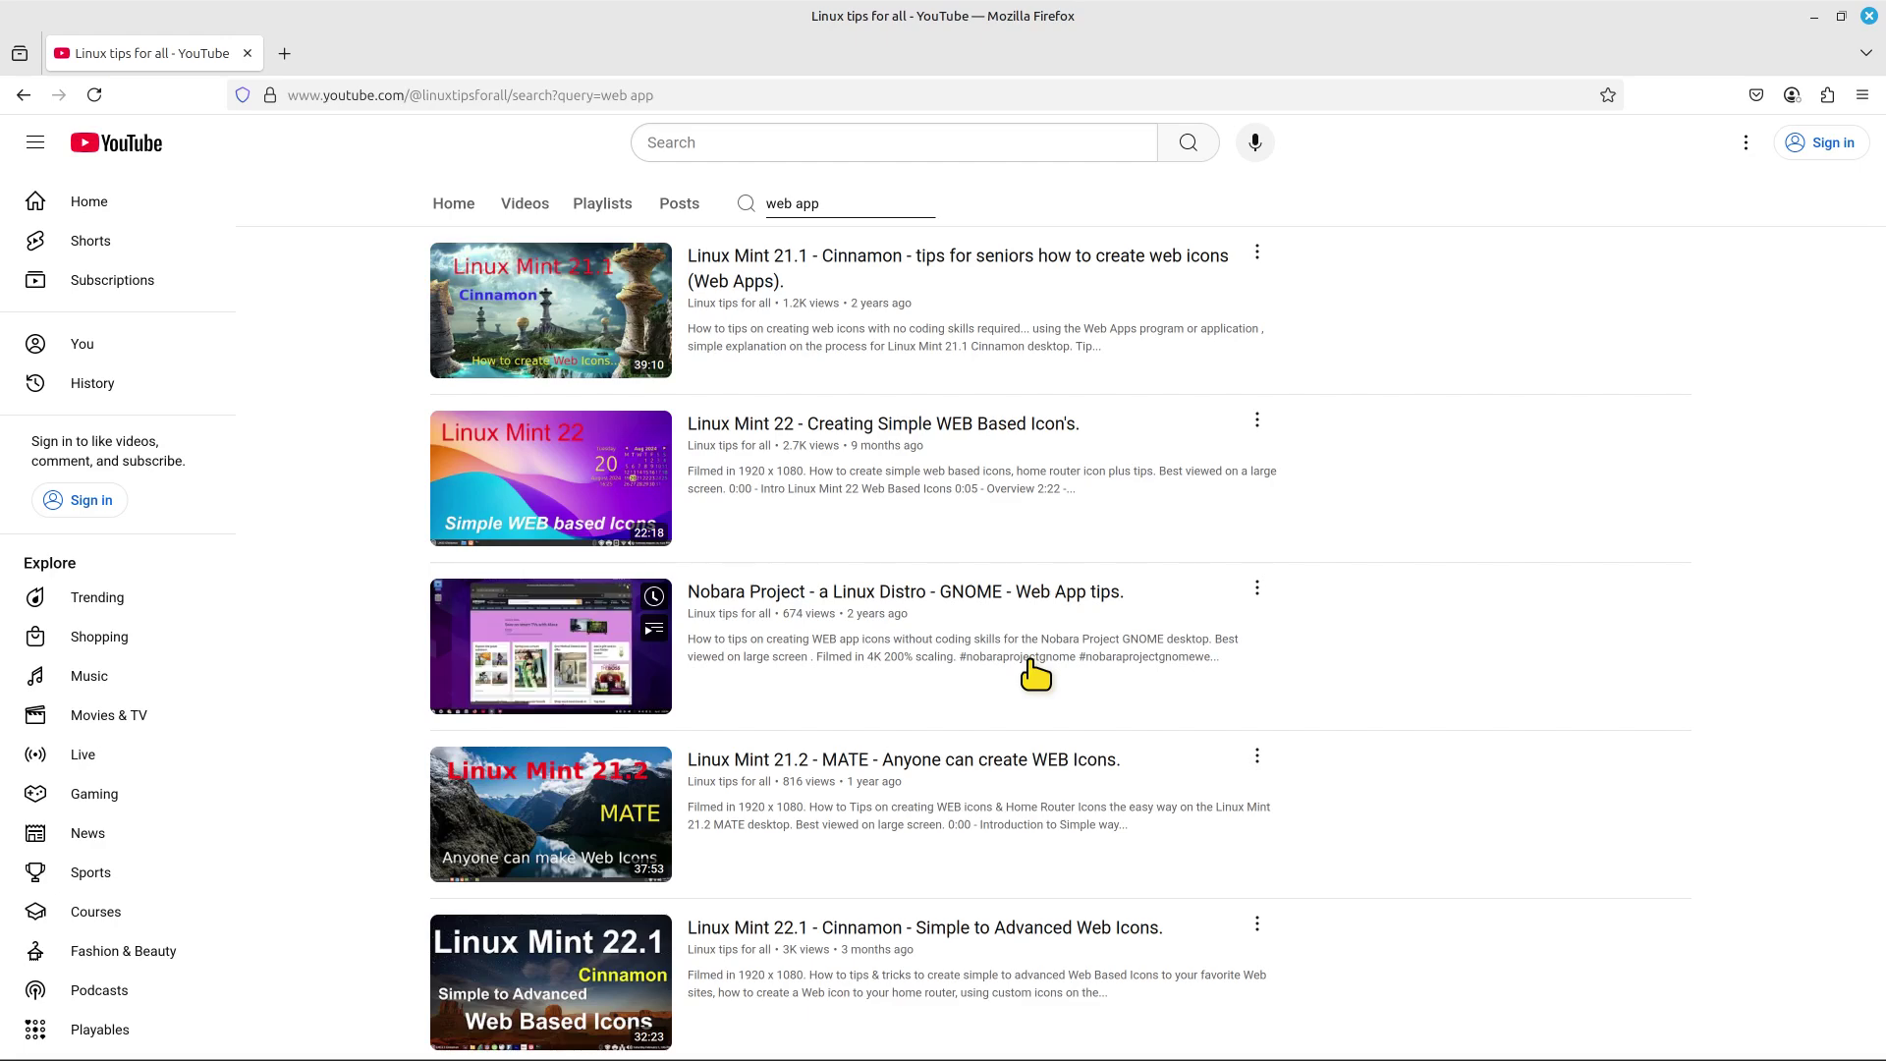
click(1871, 17)
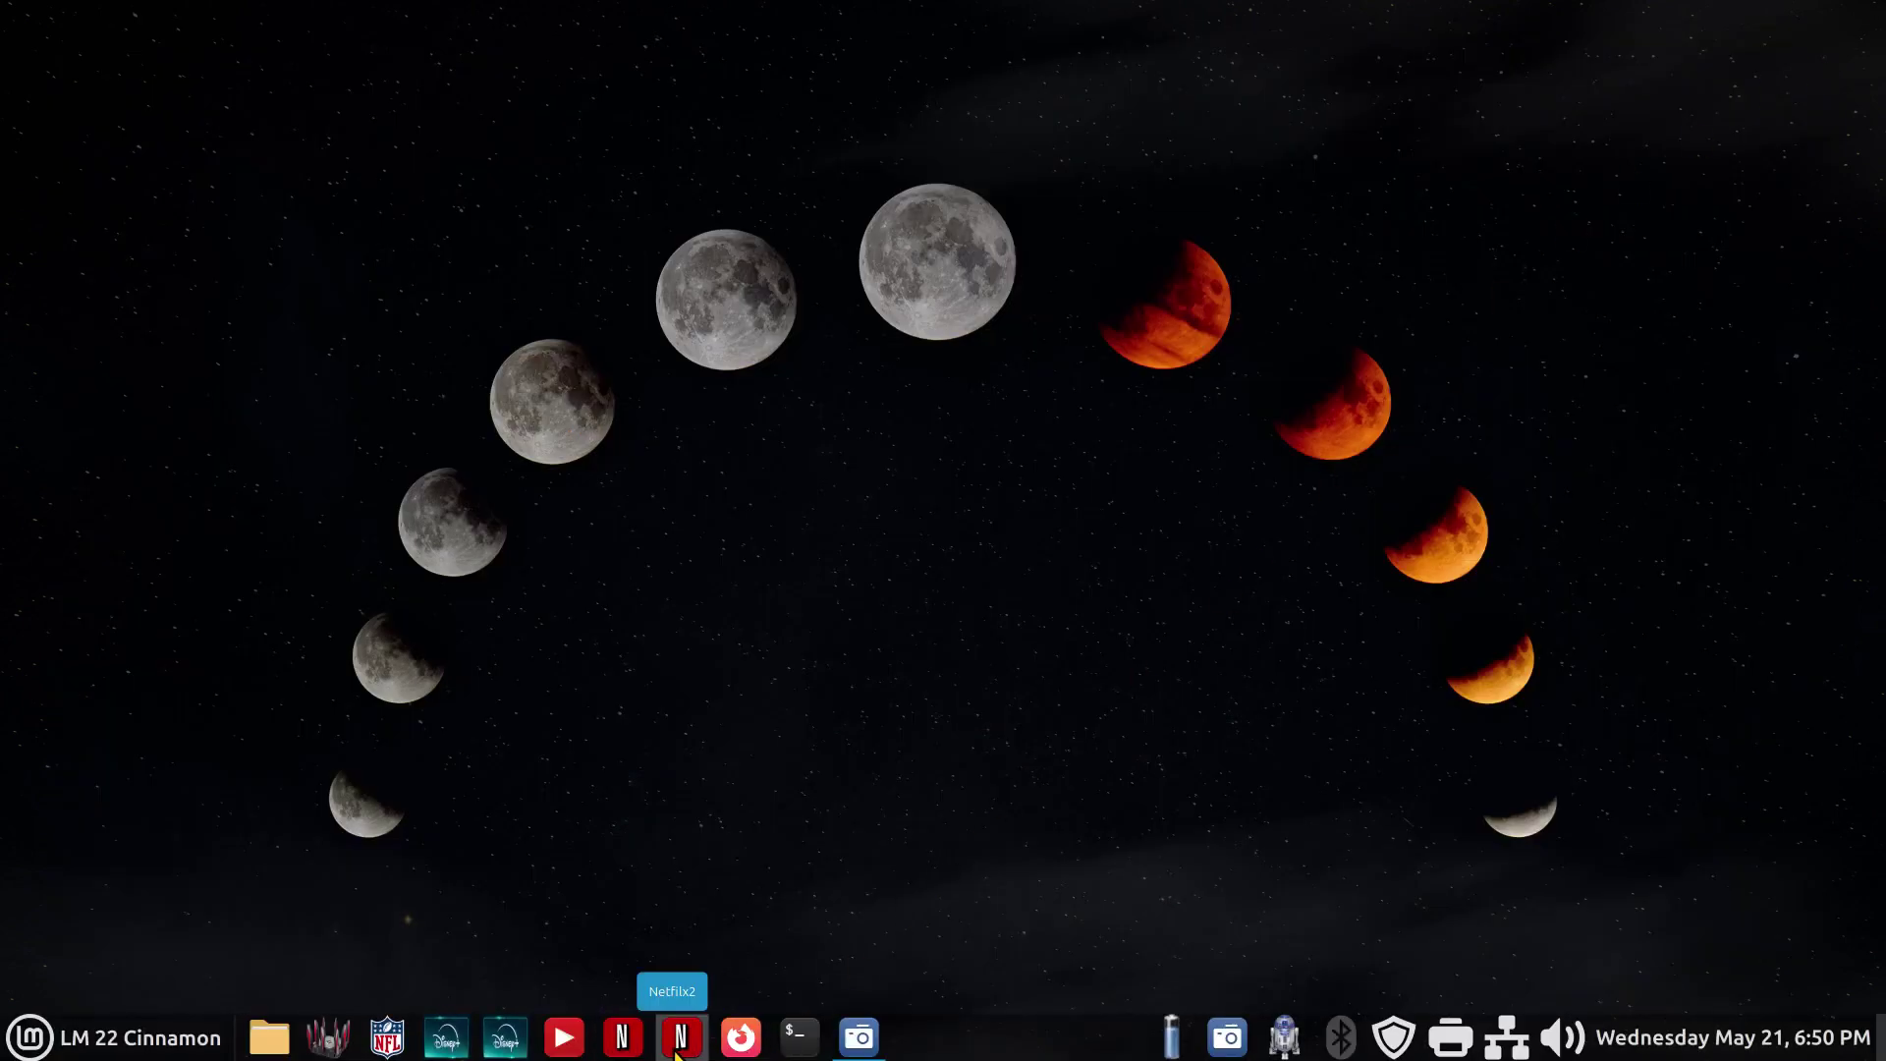
click(624, 1044)
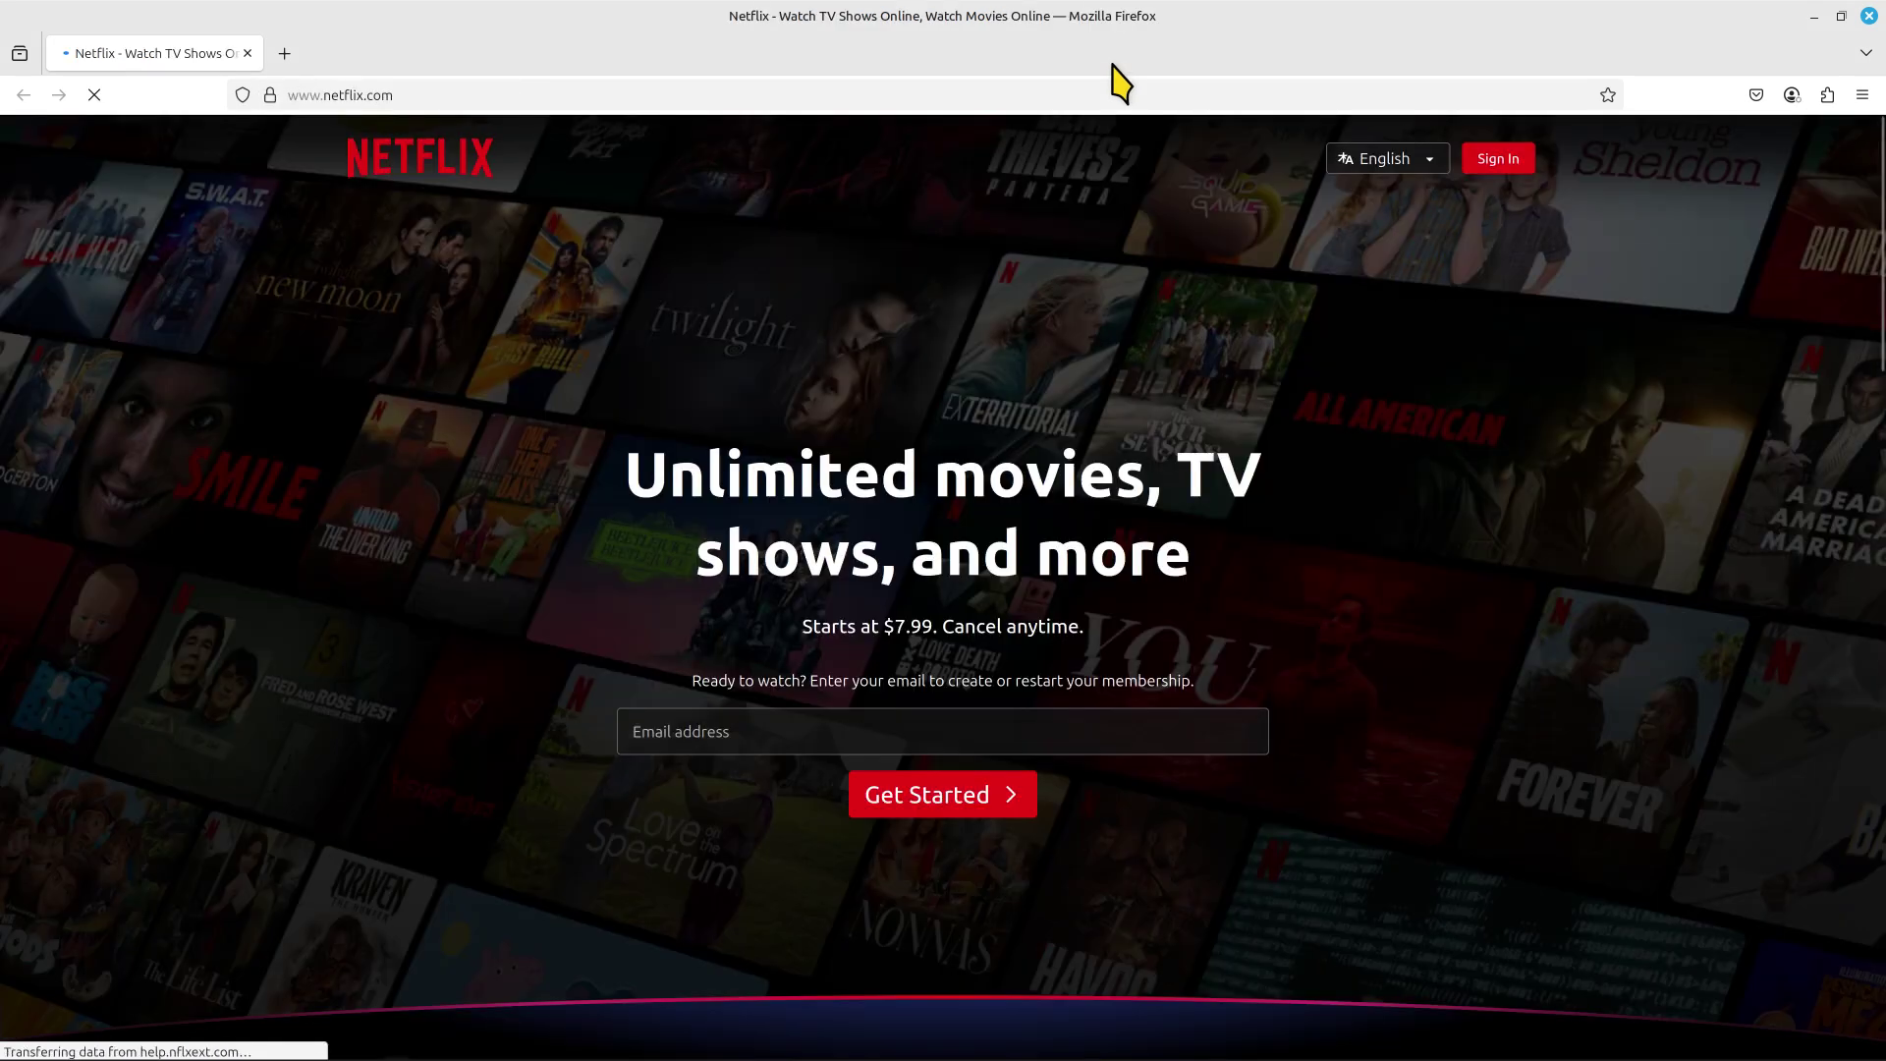
click(1870, 16)
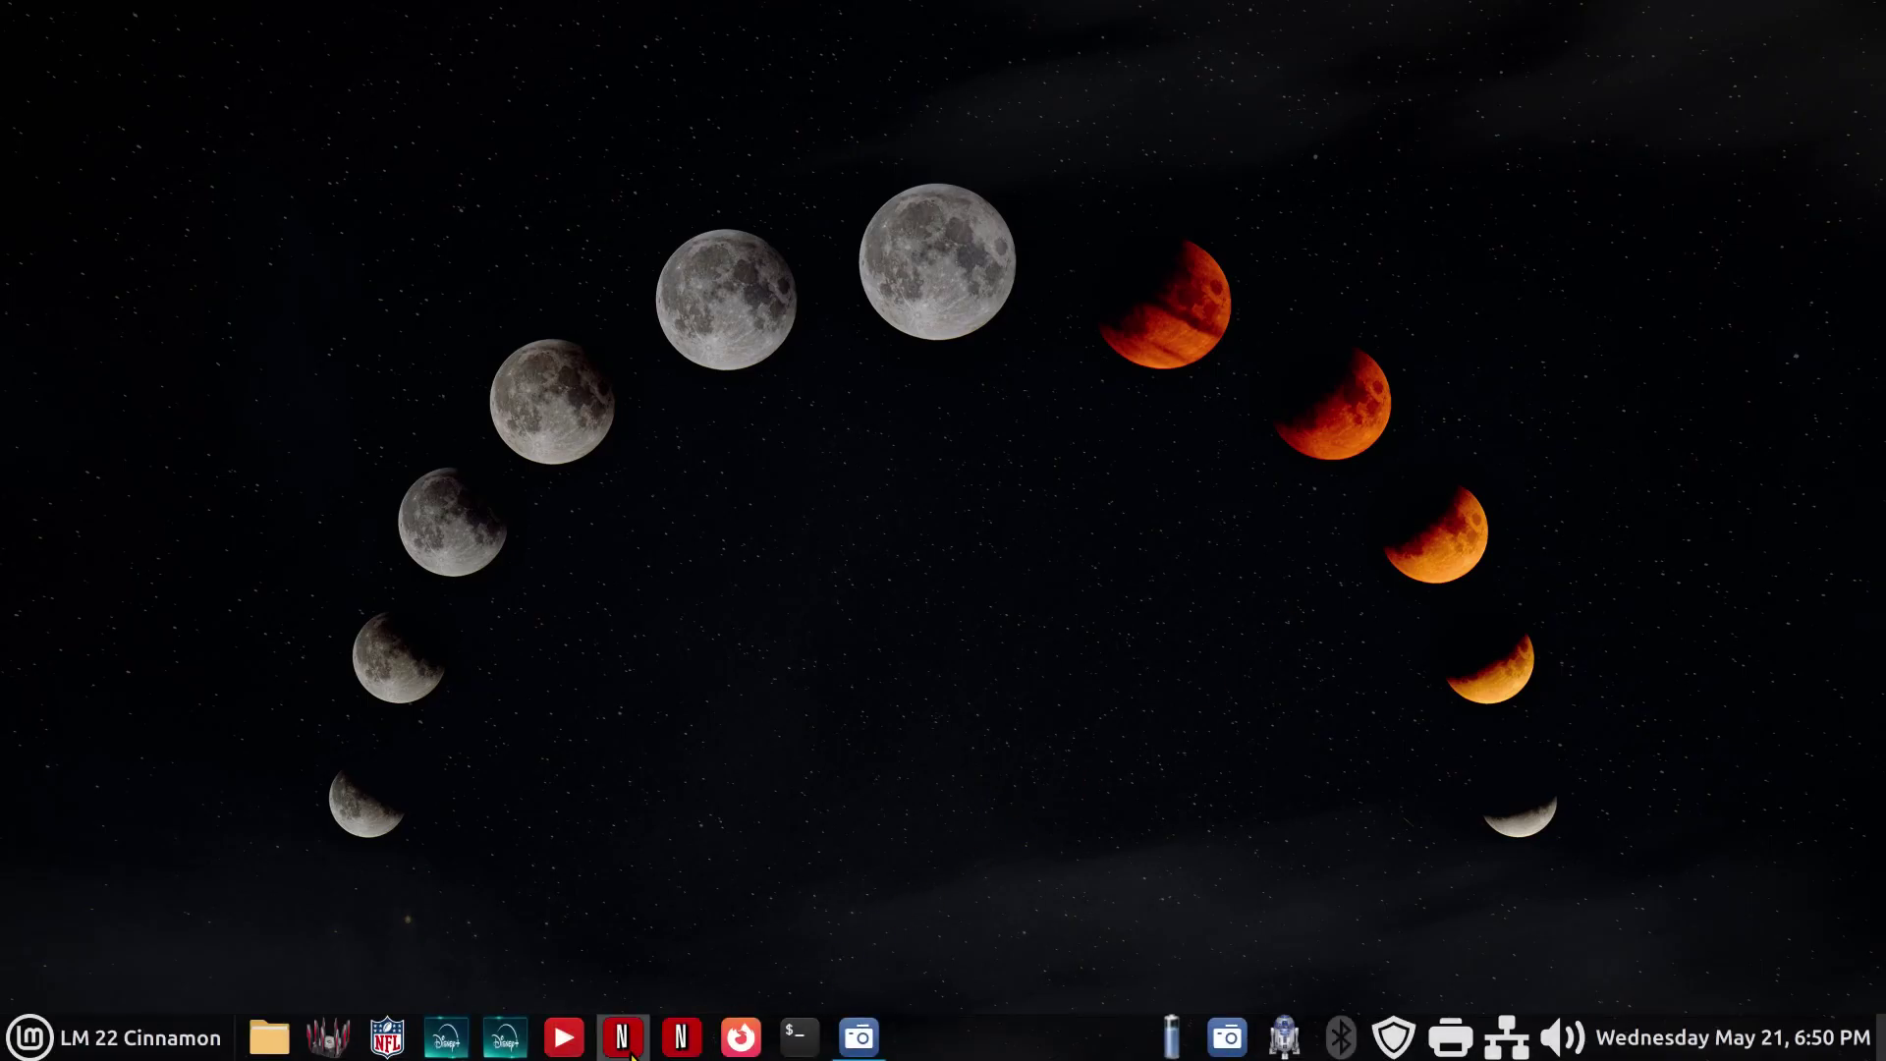
click(682, 1037)
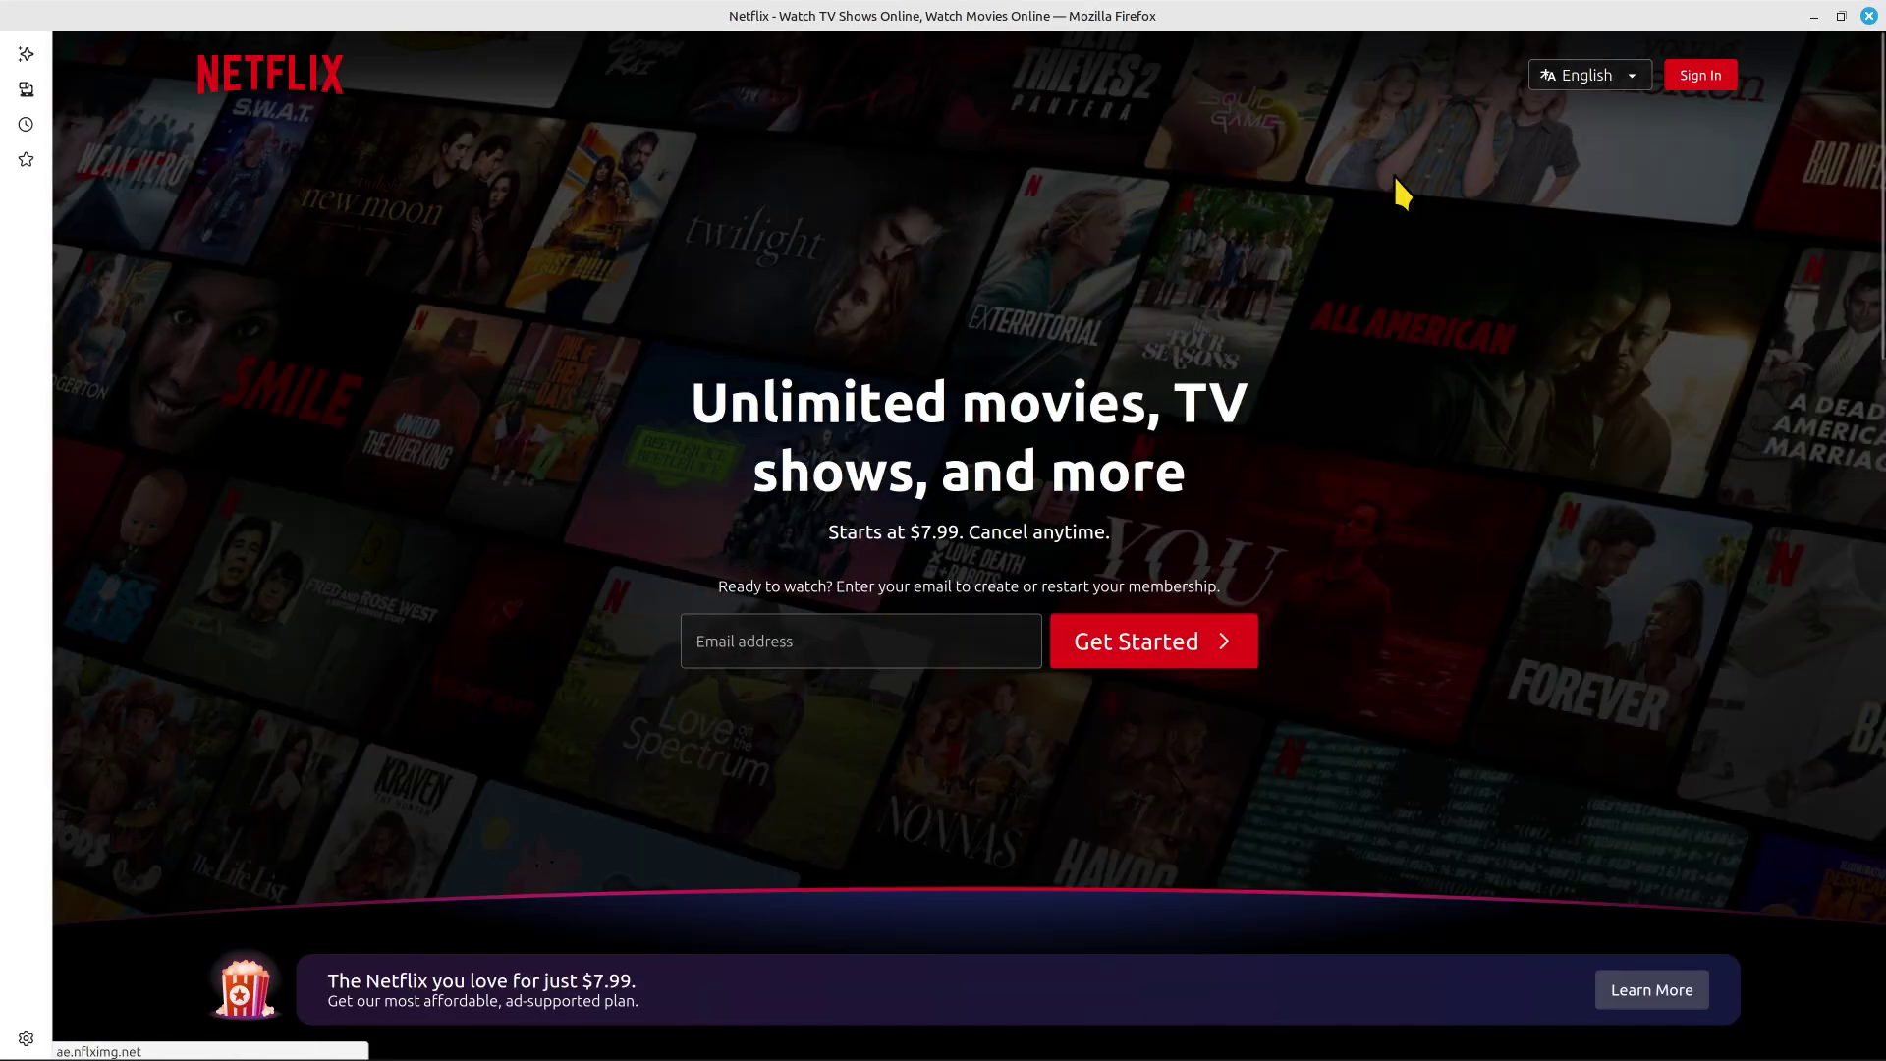
click(1868, 15)
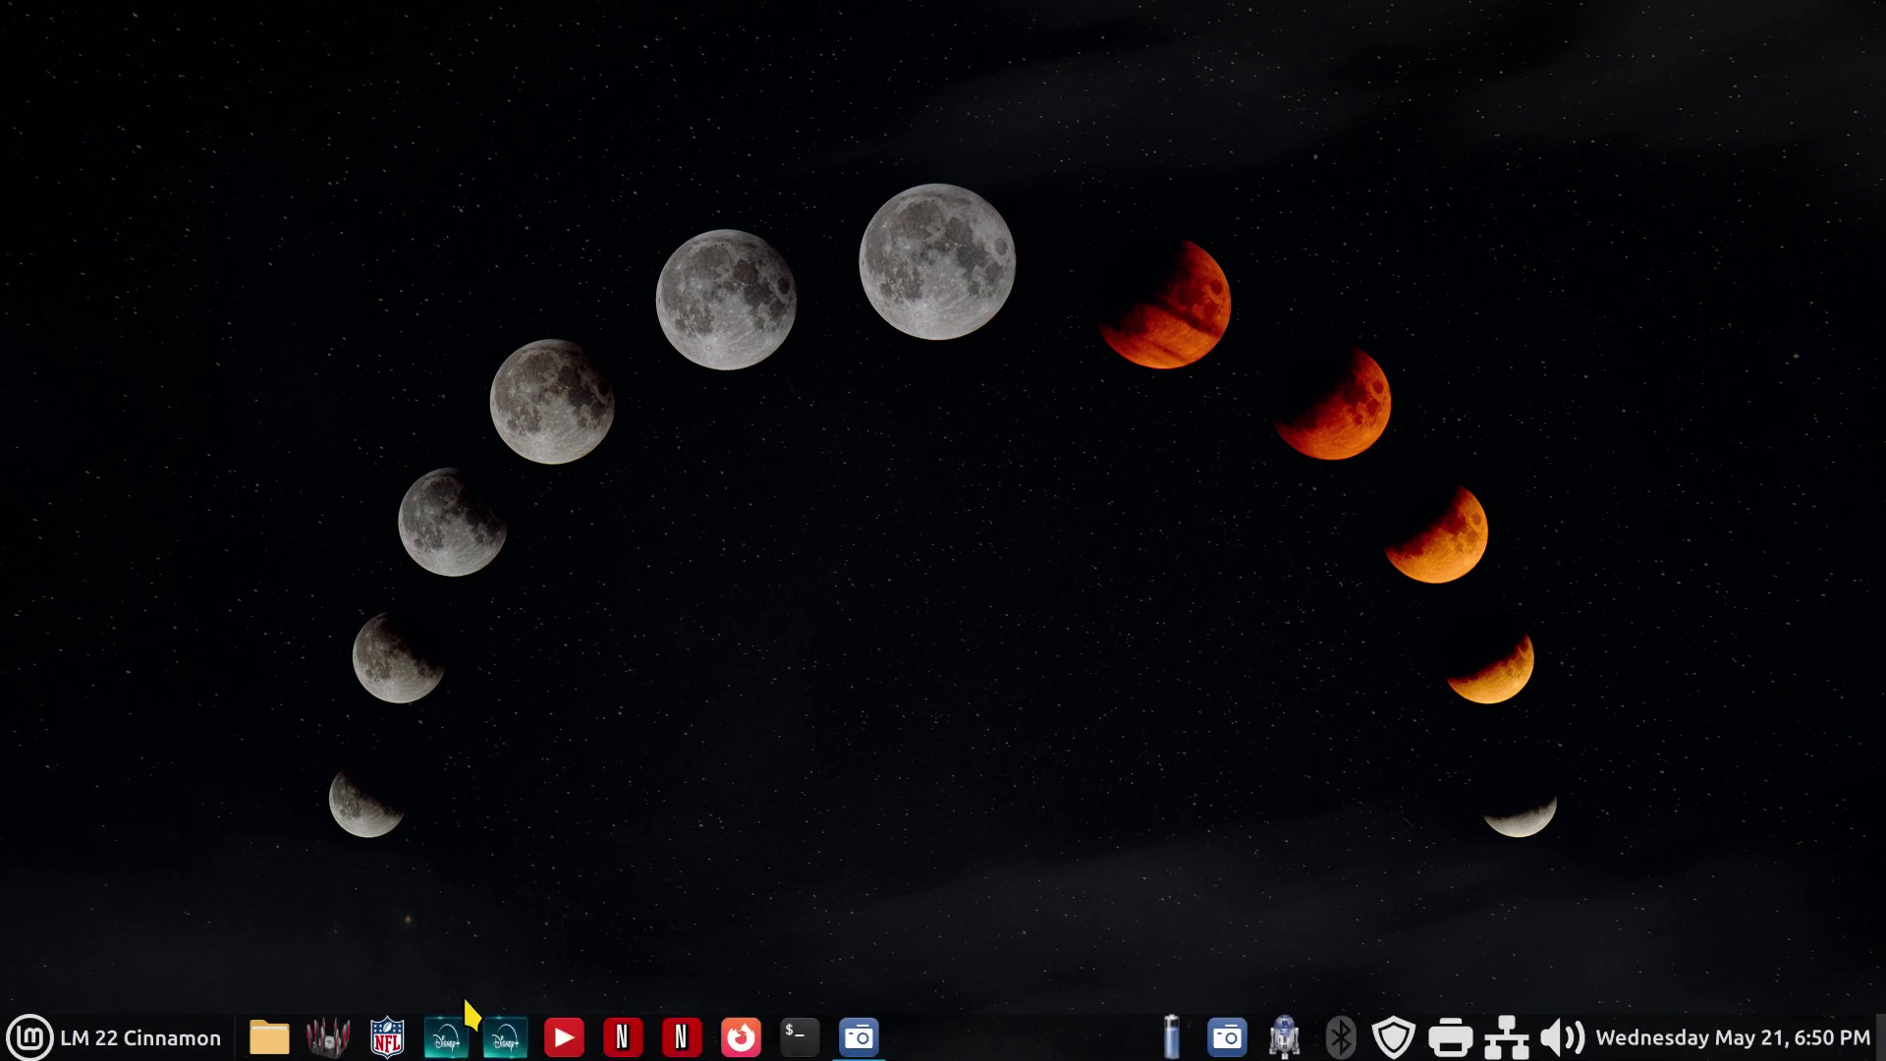
Unpin both Disney+ launchers from the panel and open the application menu.
right_click(447, 1051)
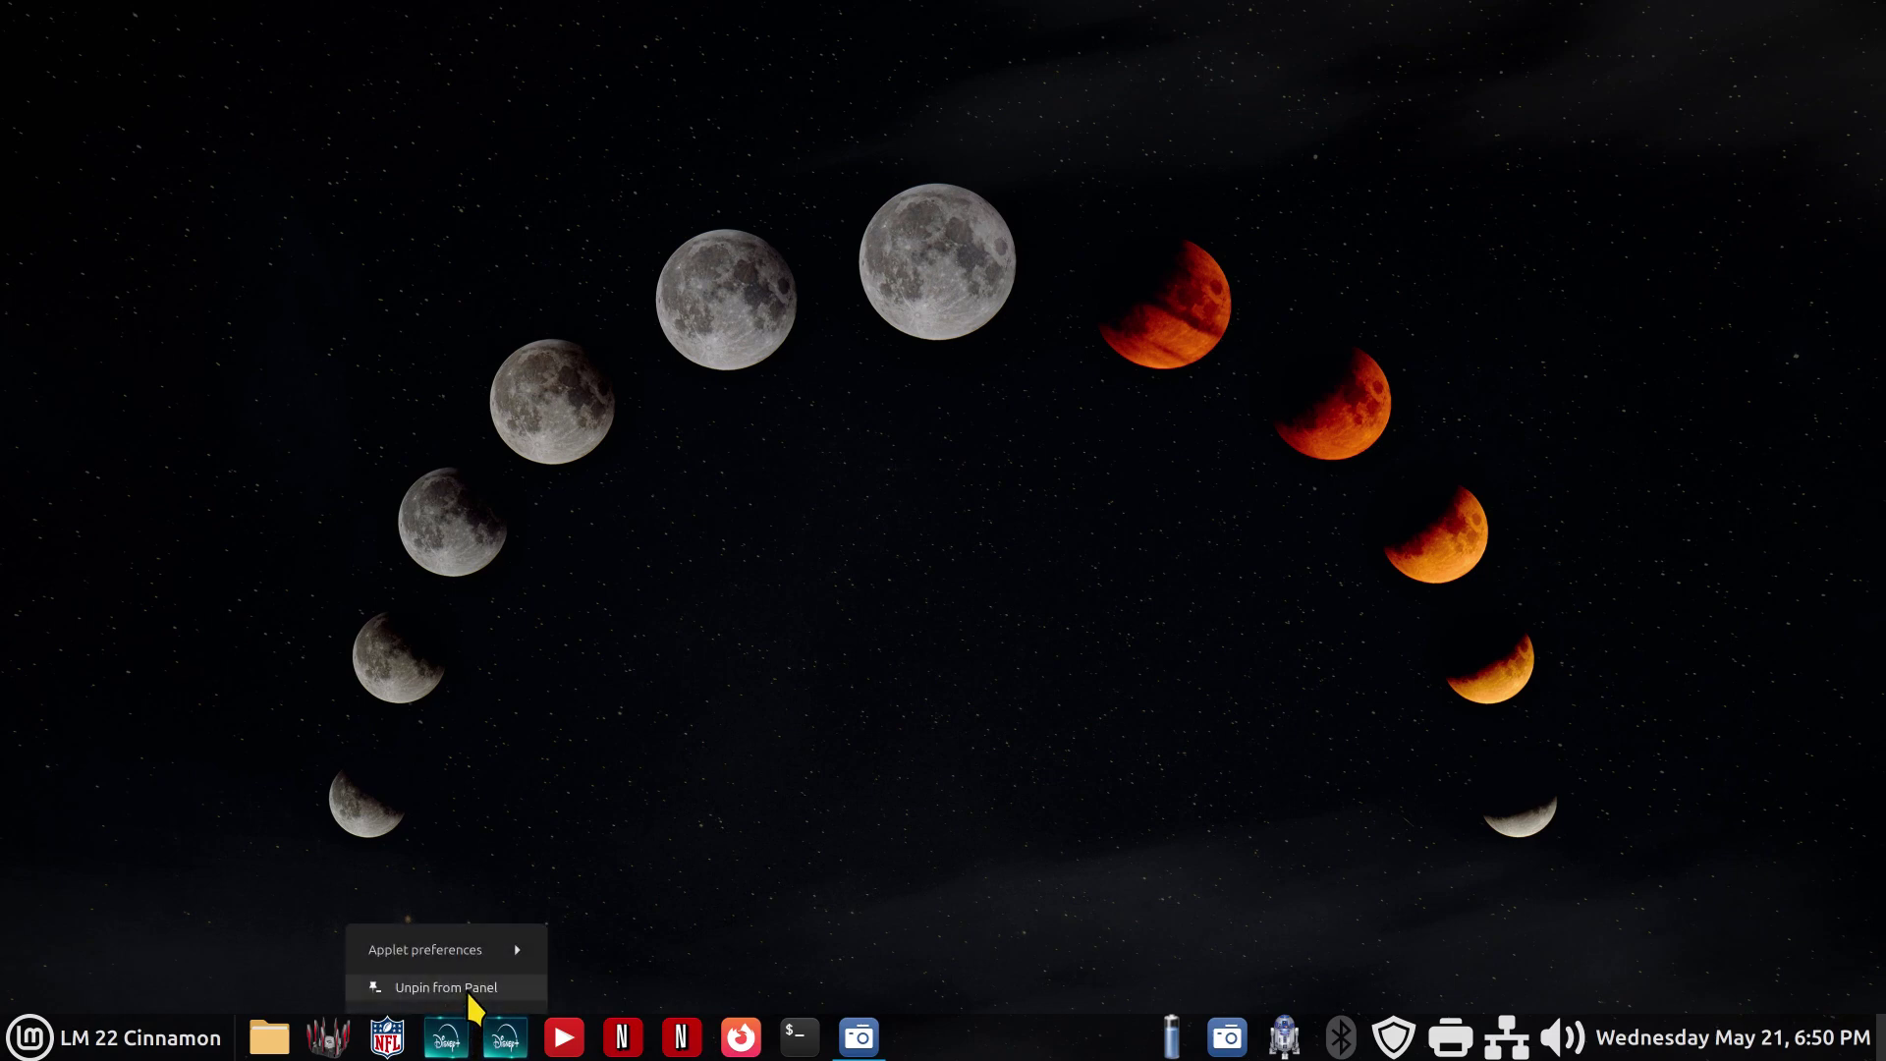
click(464, 981)
right_click(439, 1047)
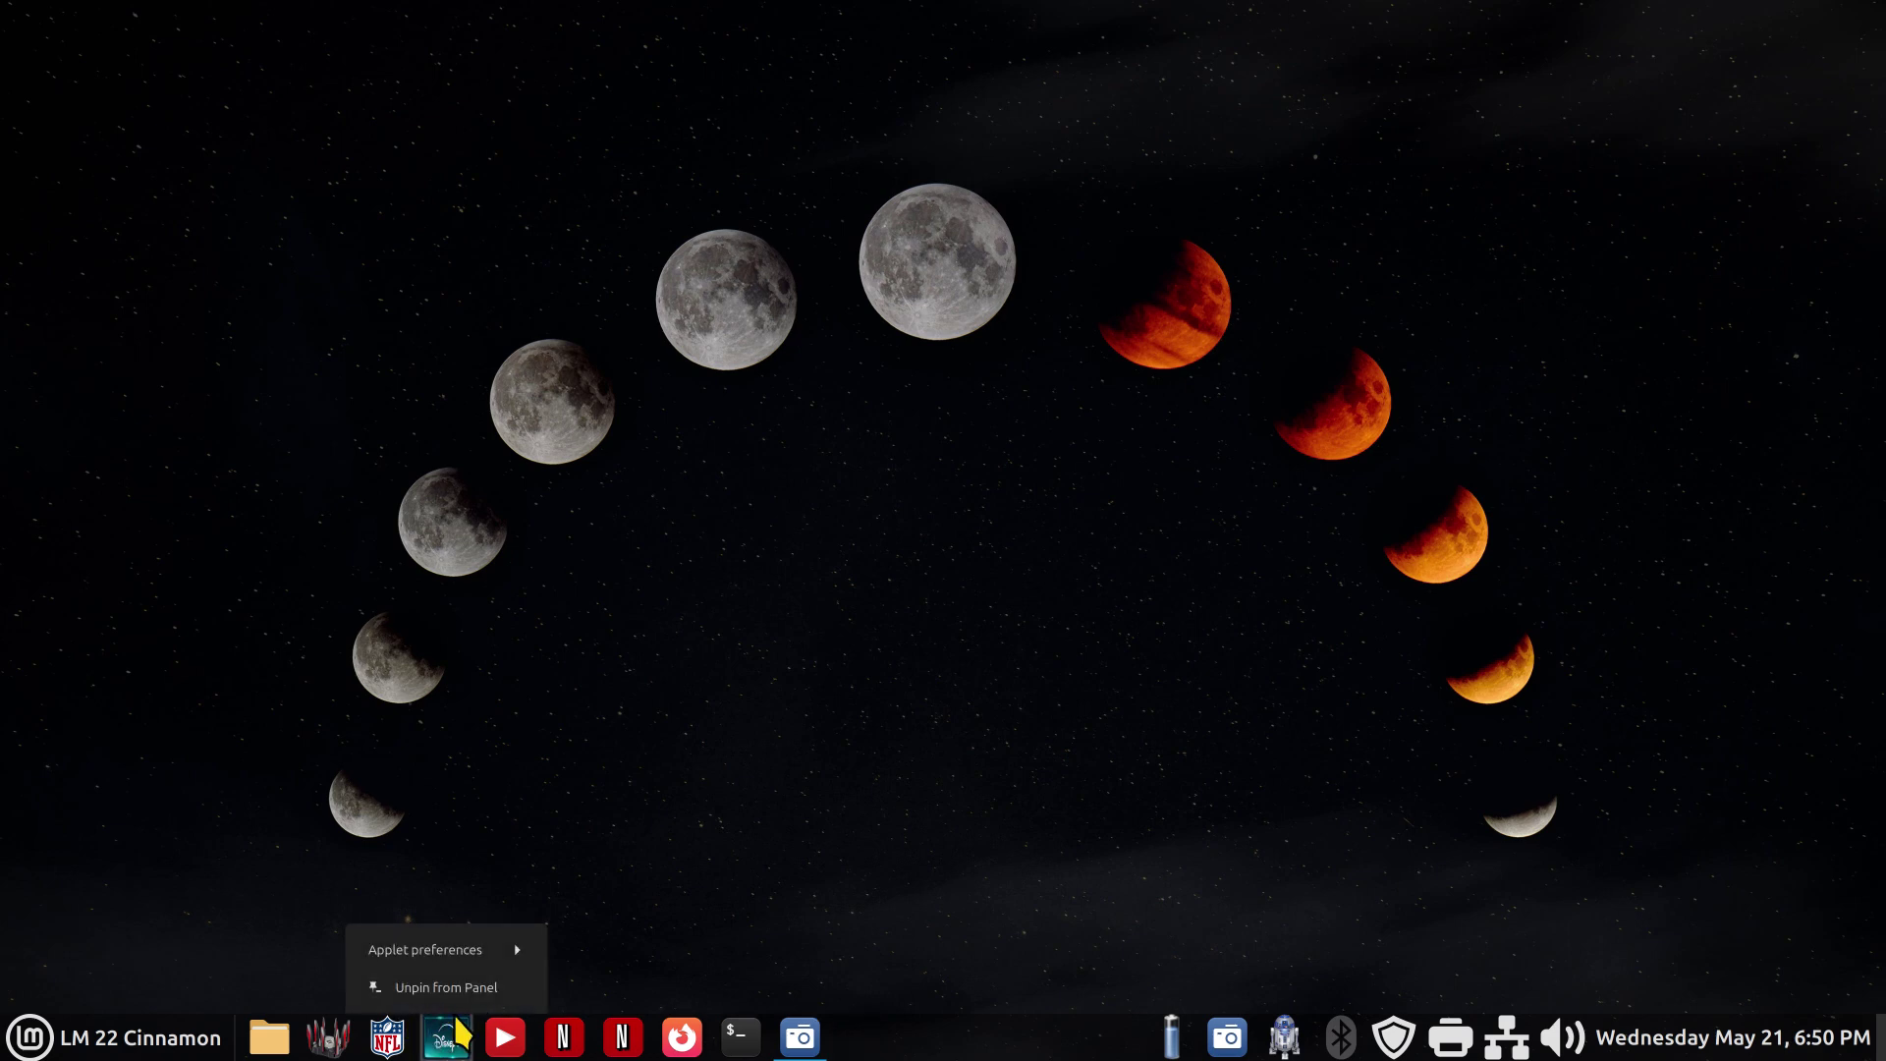
click(464, 981)
click(144, 1047)
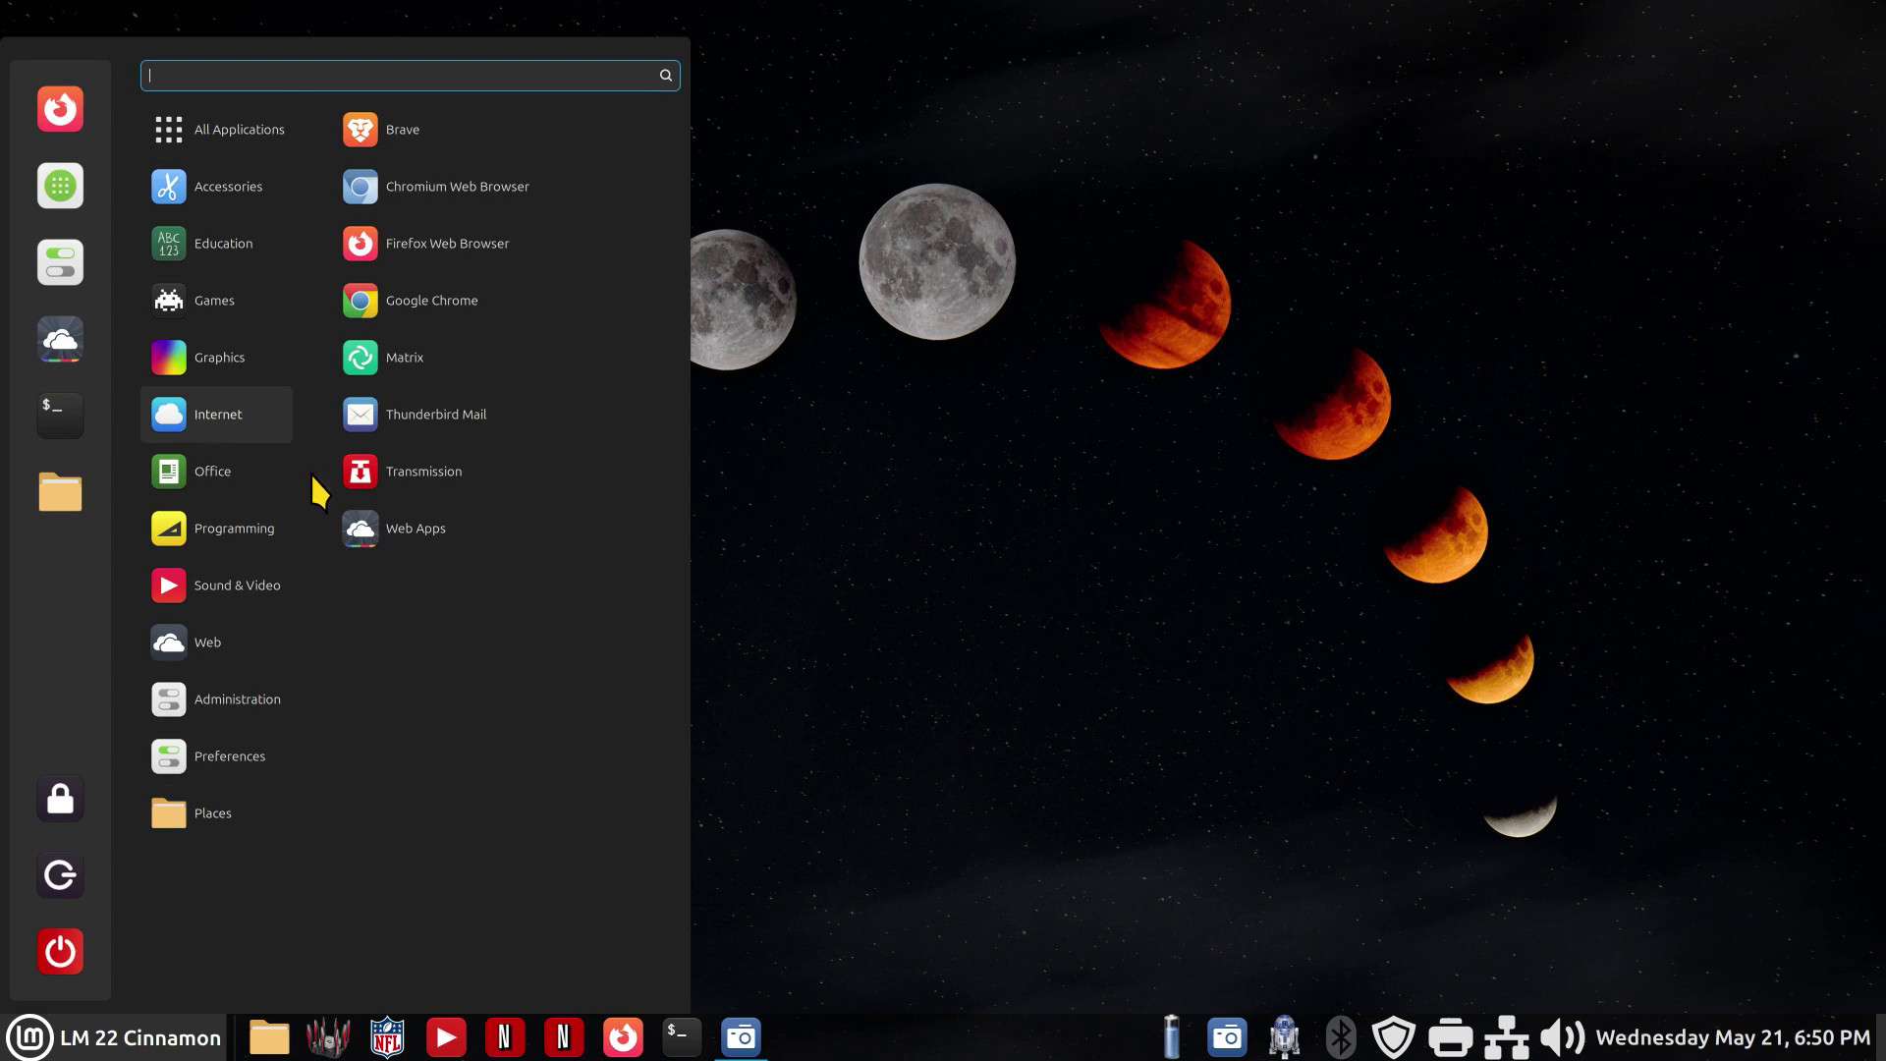
Launch Web Apps, centre its window and enlarge it to list every web app.
click(448, 533)
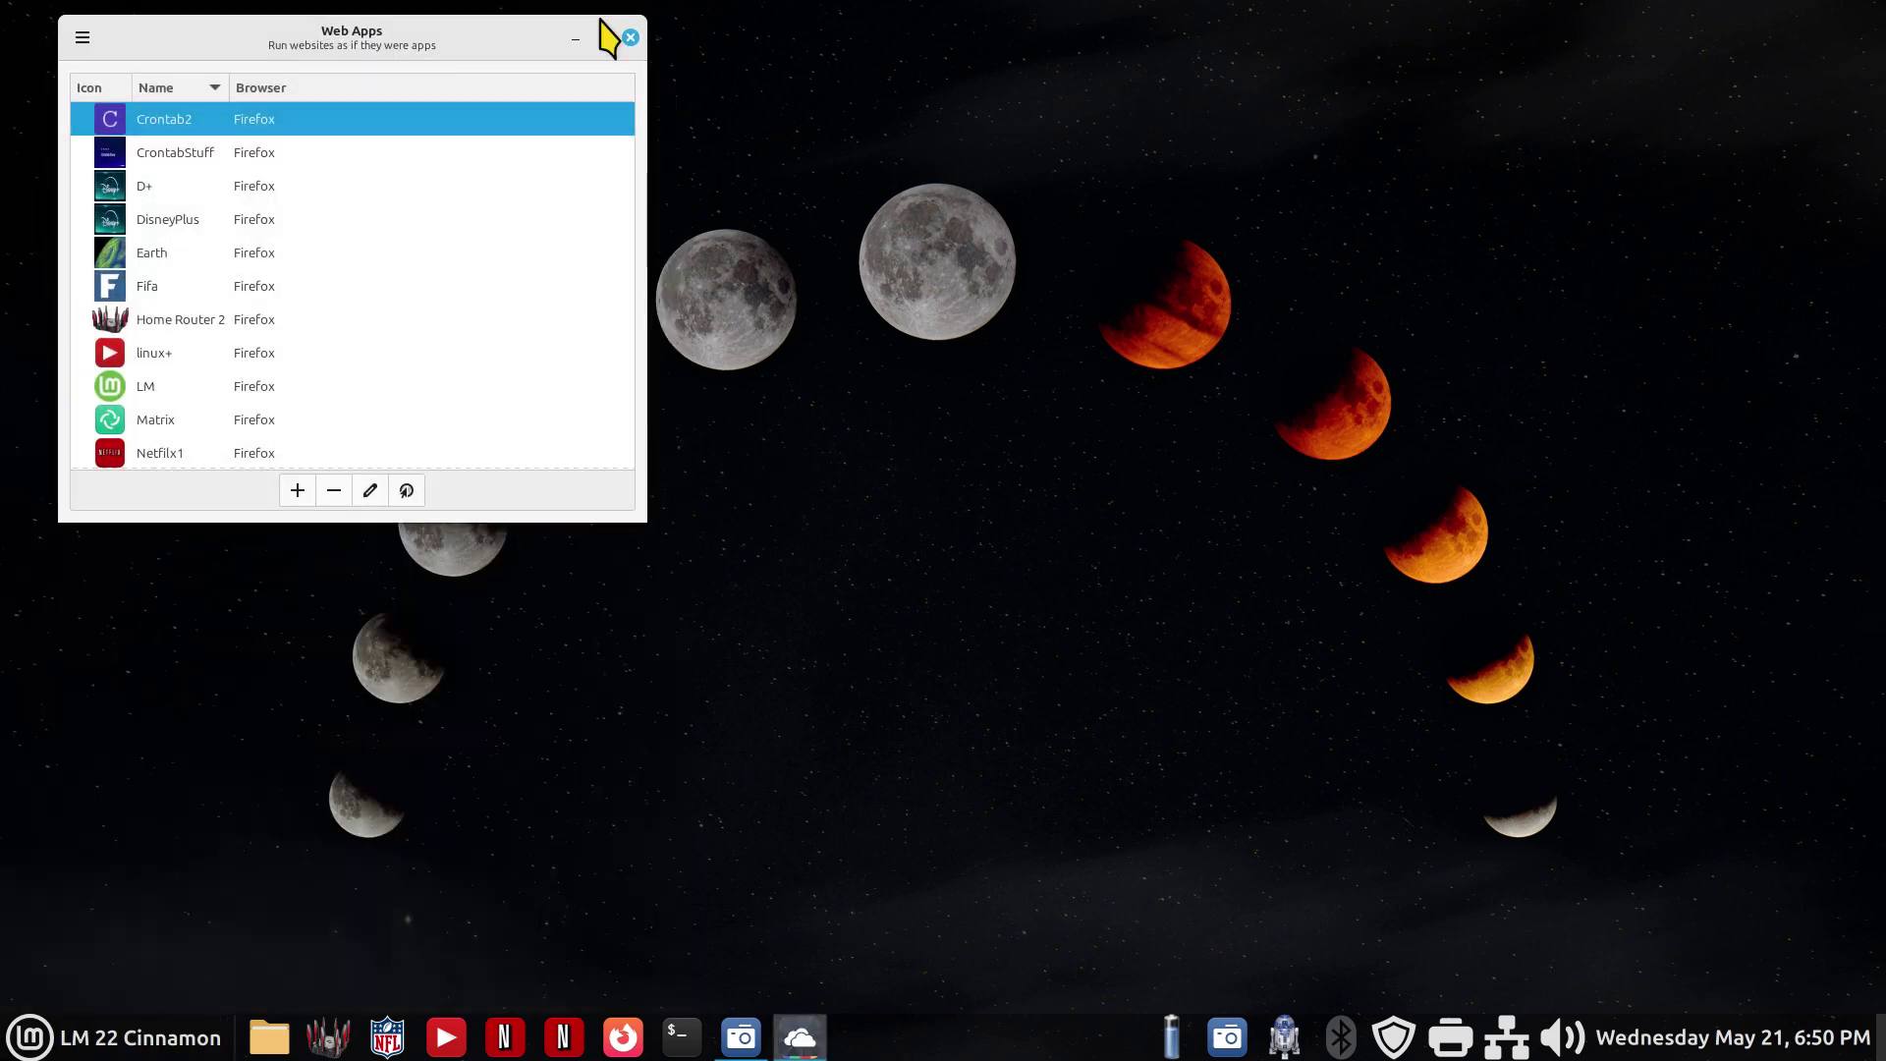
drag(581, 33, 927, 267)
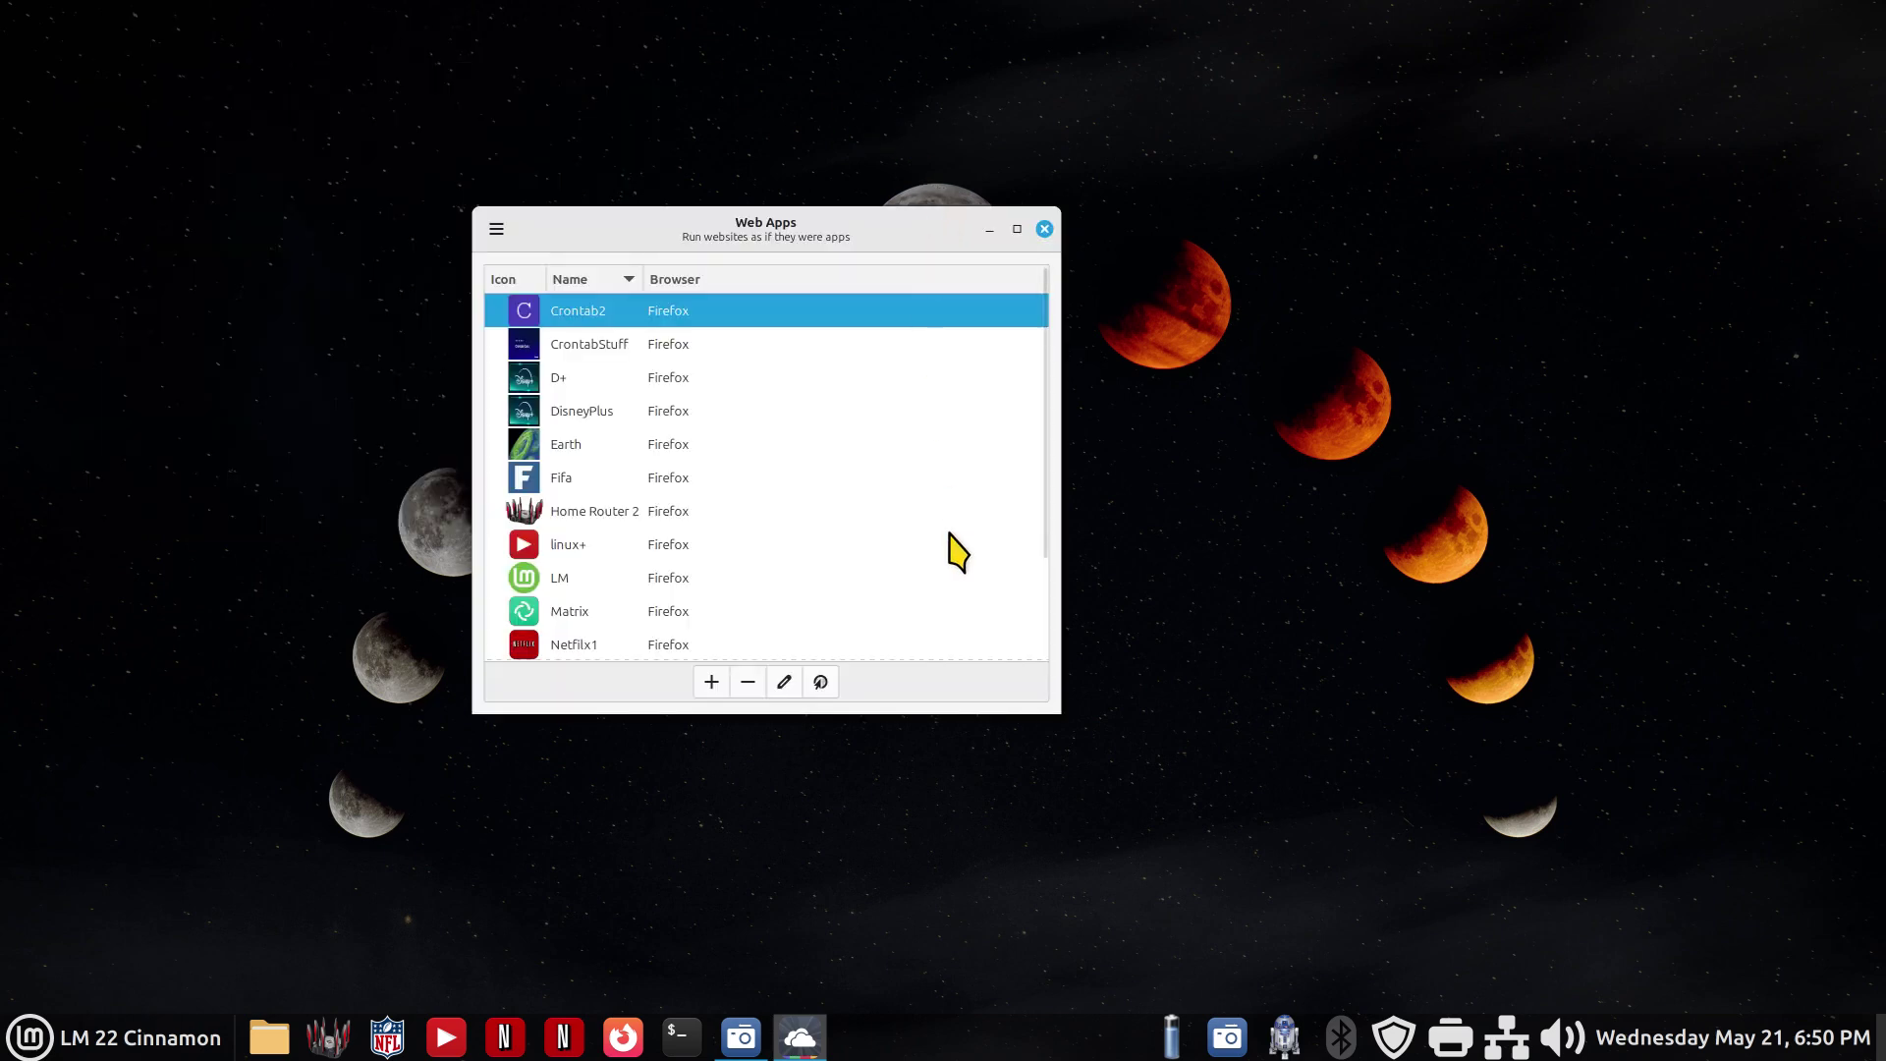
drag(1050, 699, 1223, 882)
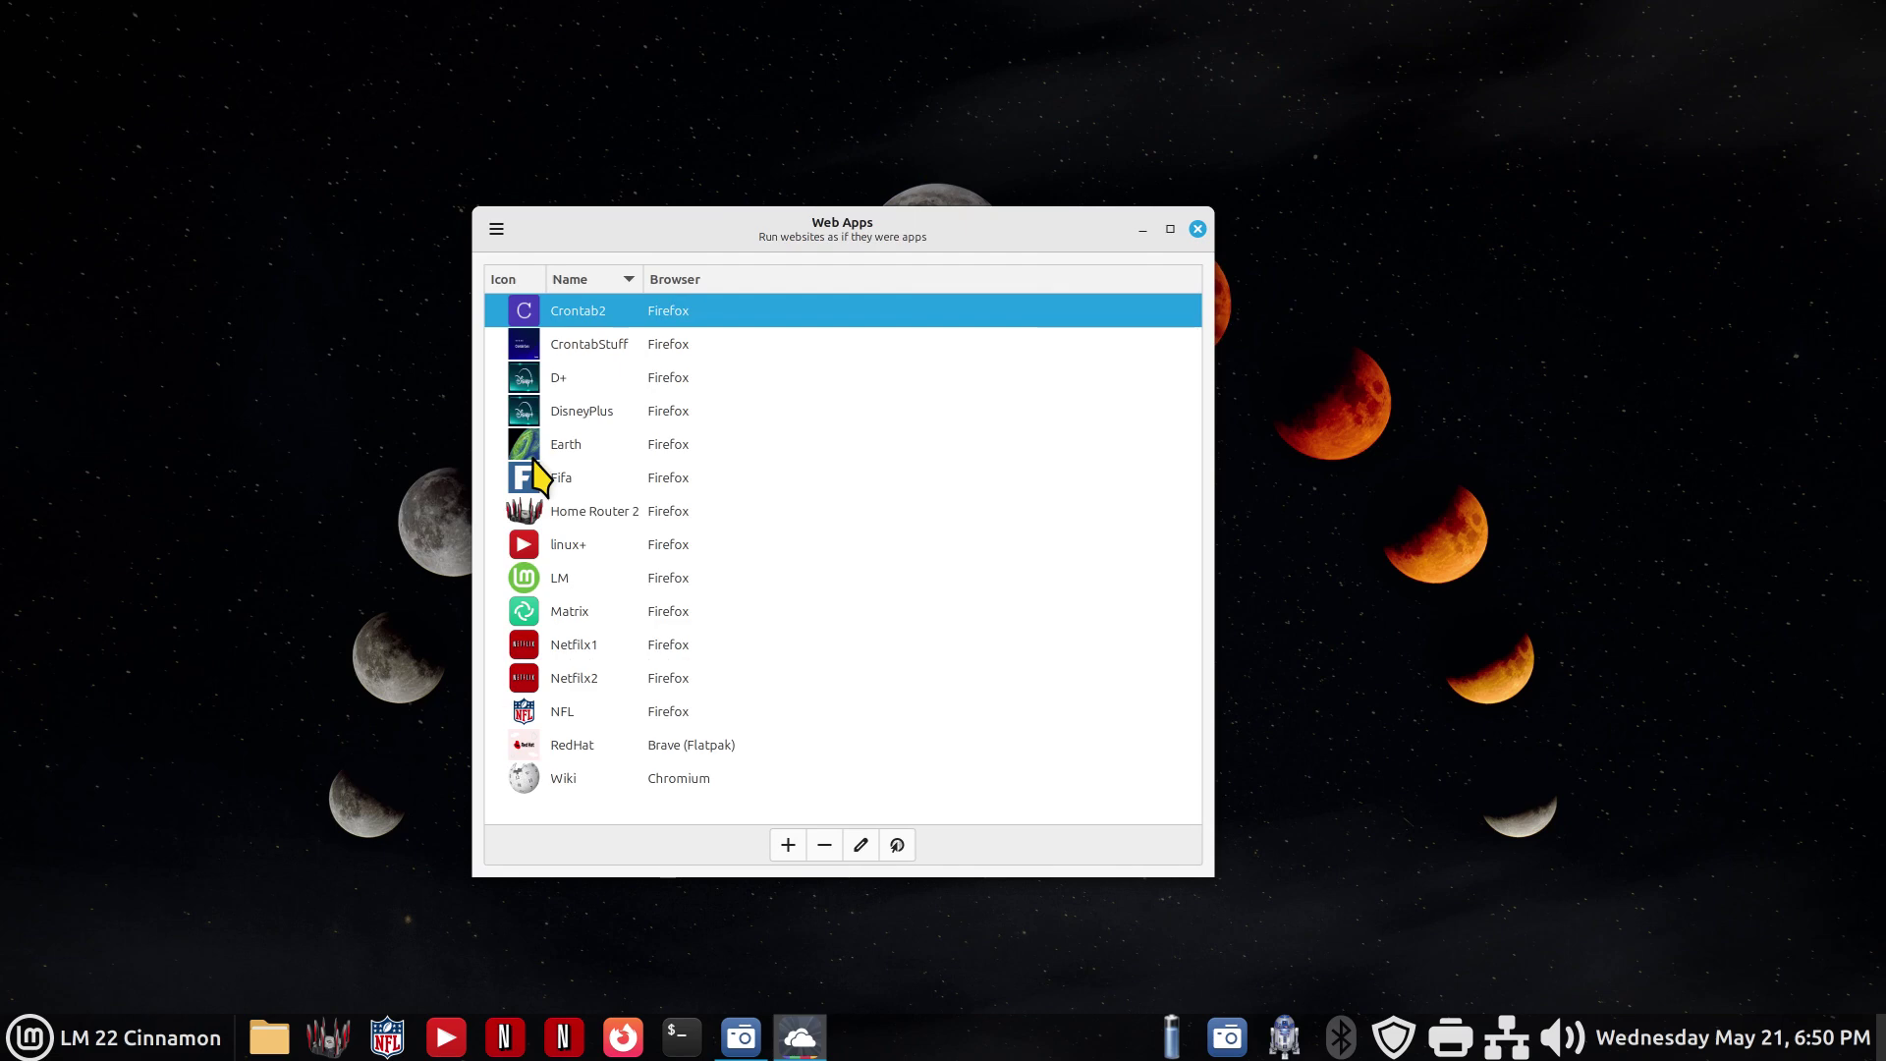
View the Keyboard Shortcuts list, then show the About dialog with version 1.4.0.
click(496, 228)
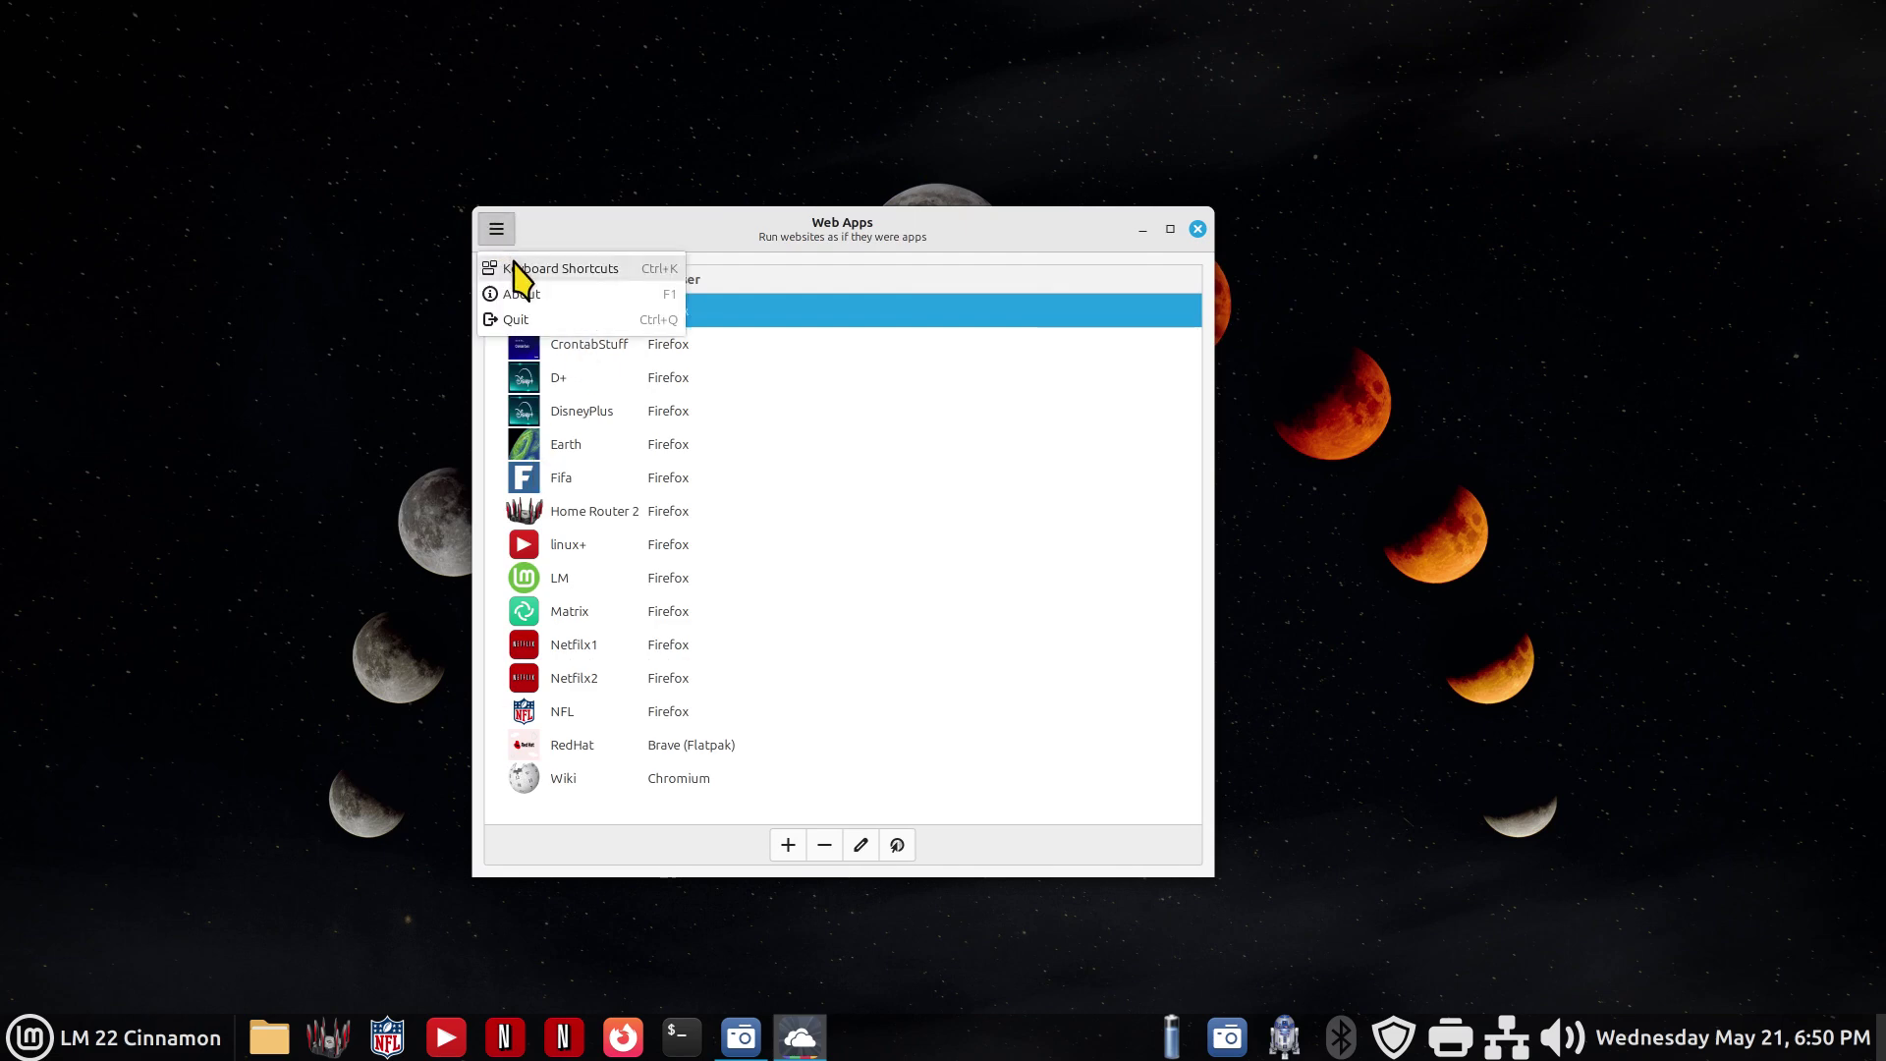
click(530, 261)
click(1141, 452)
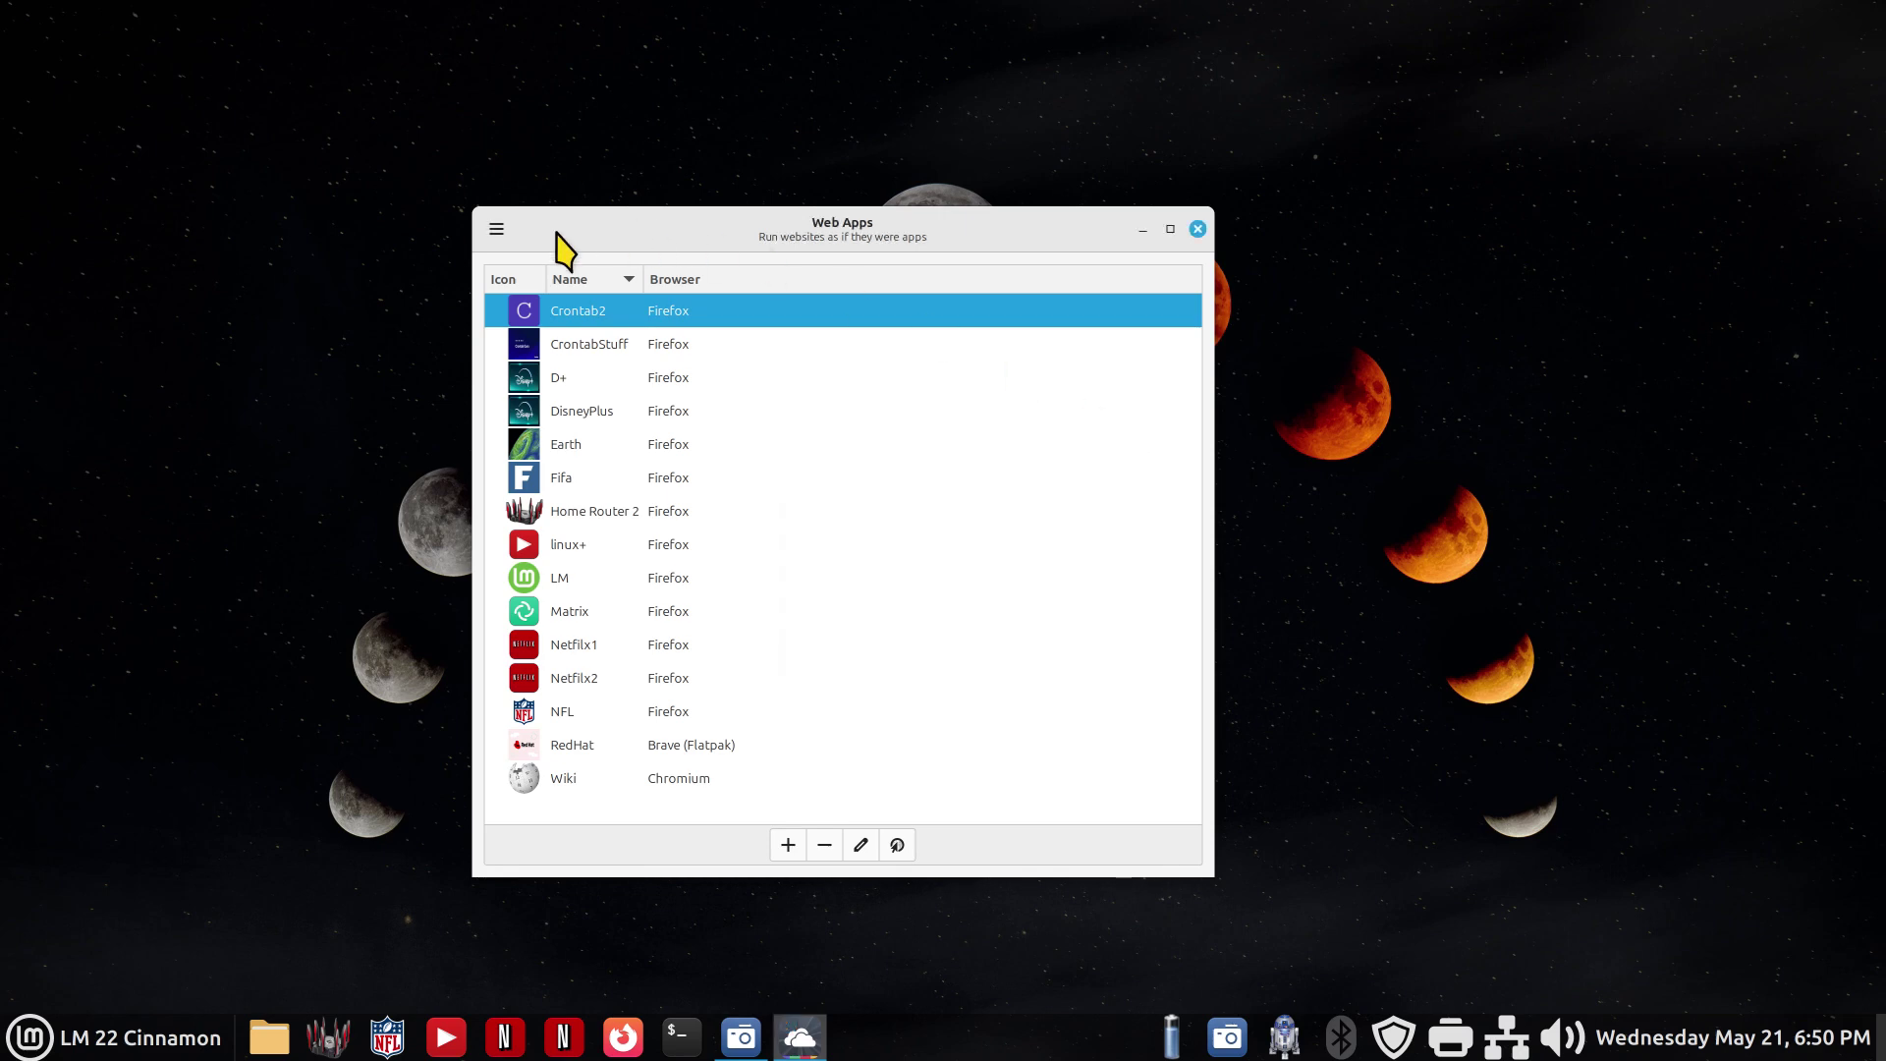
click(499, 229)
click(532, 291)
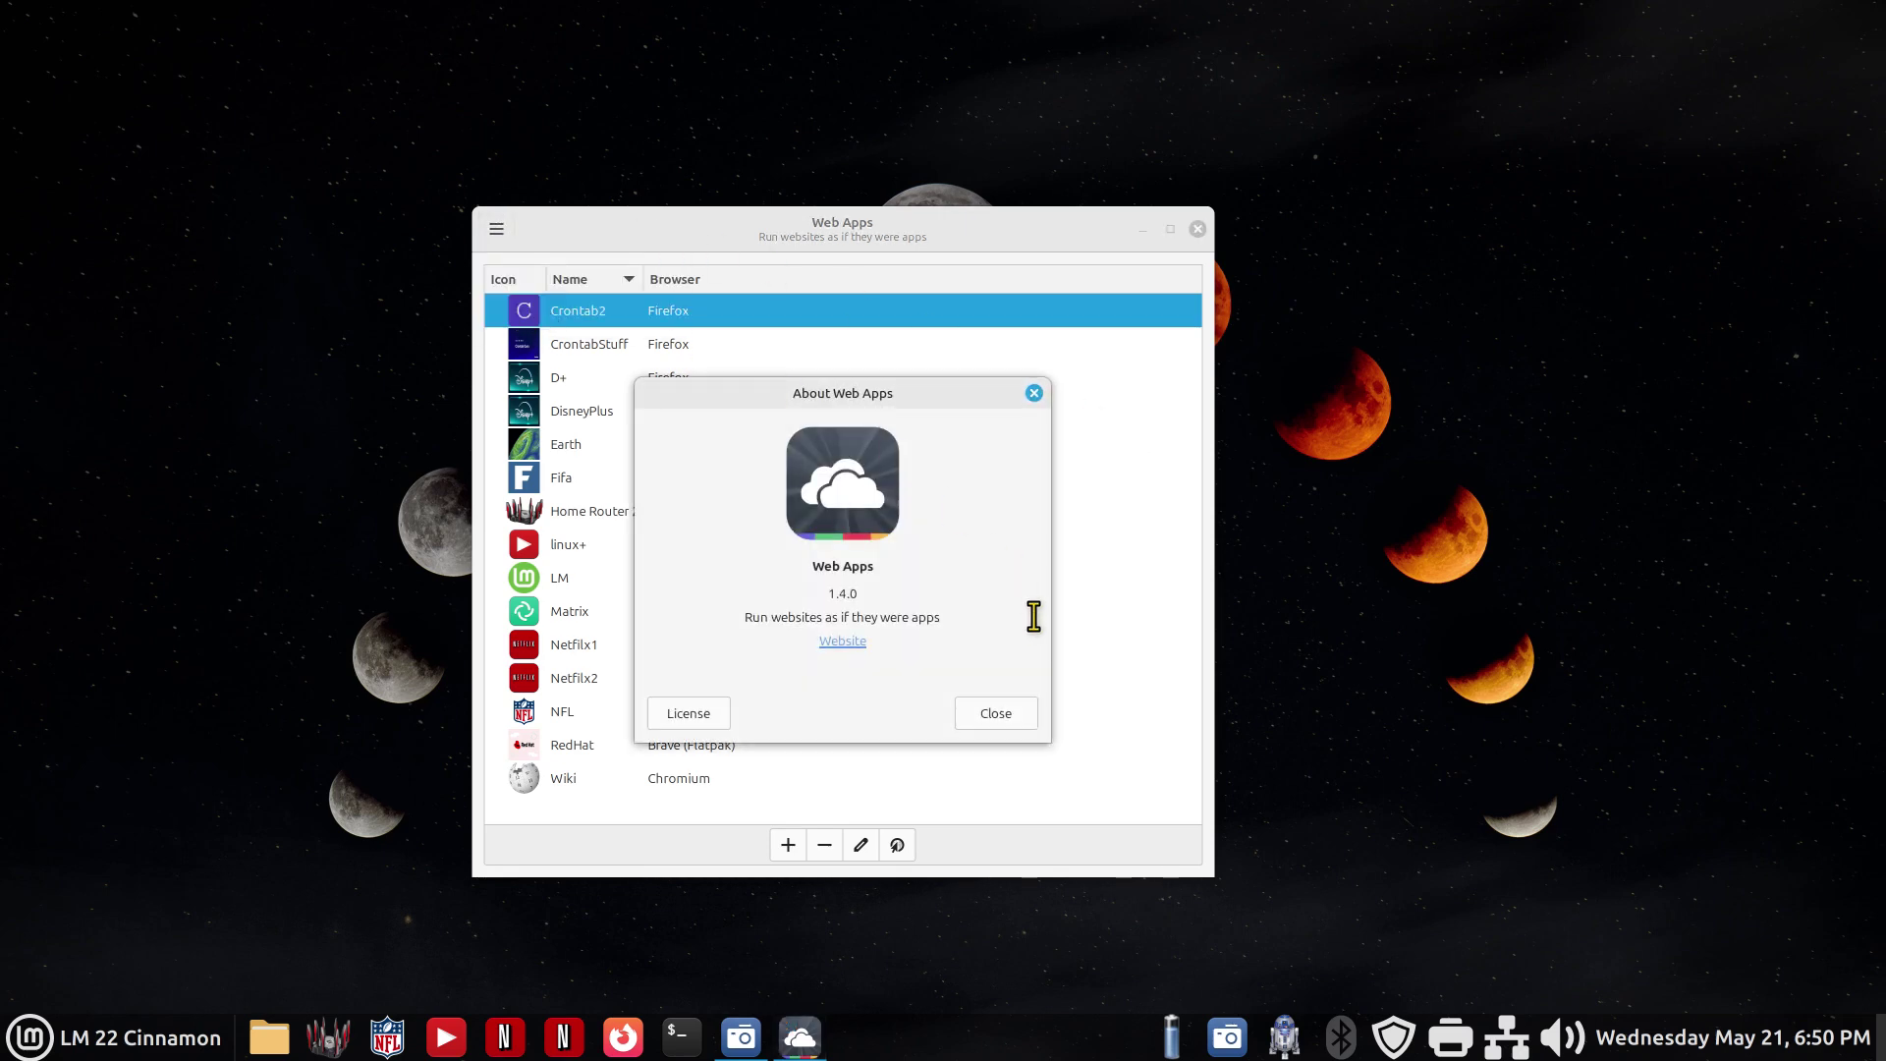
click(835, 641)
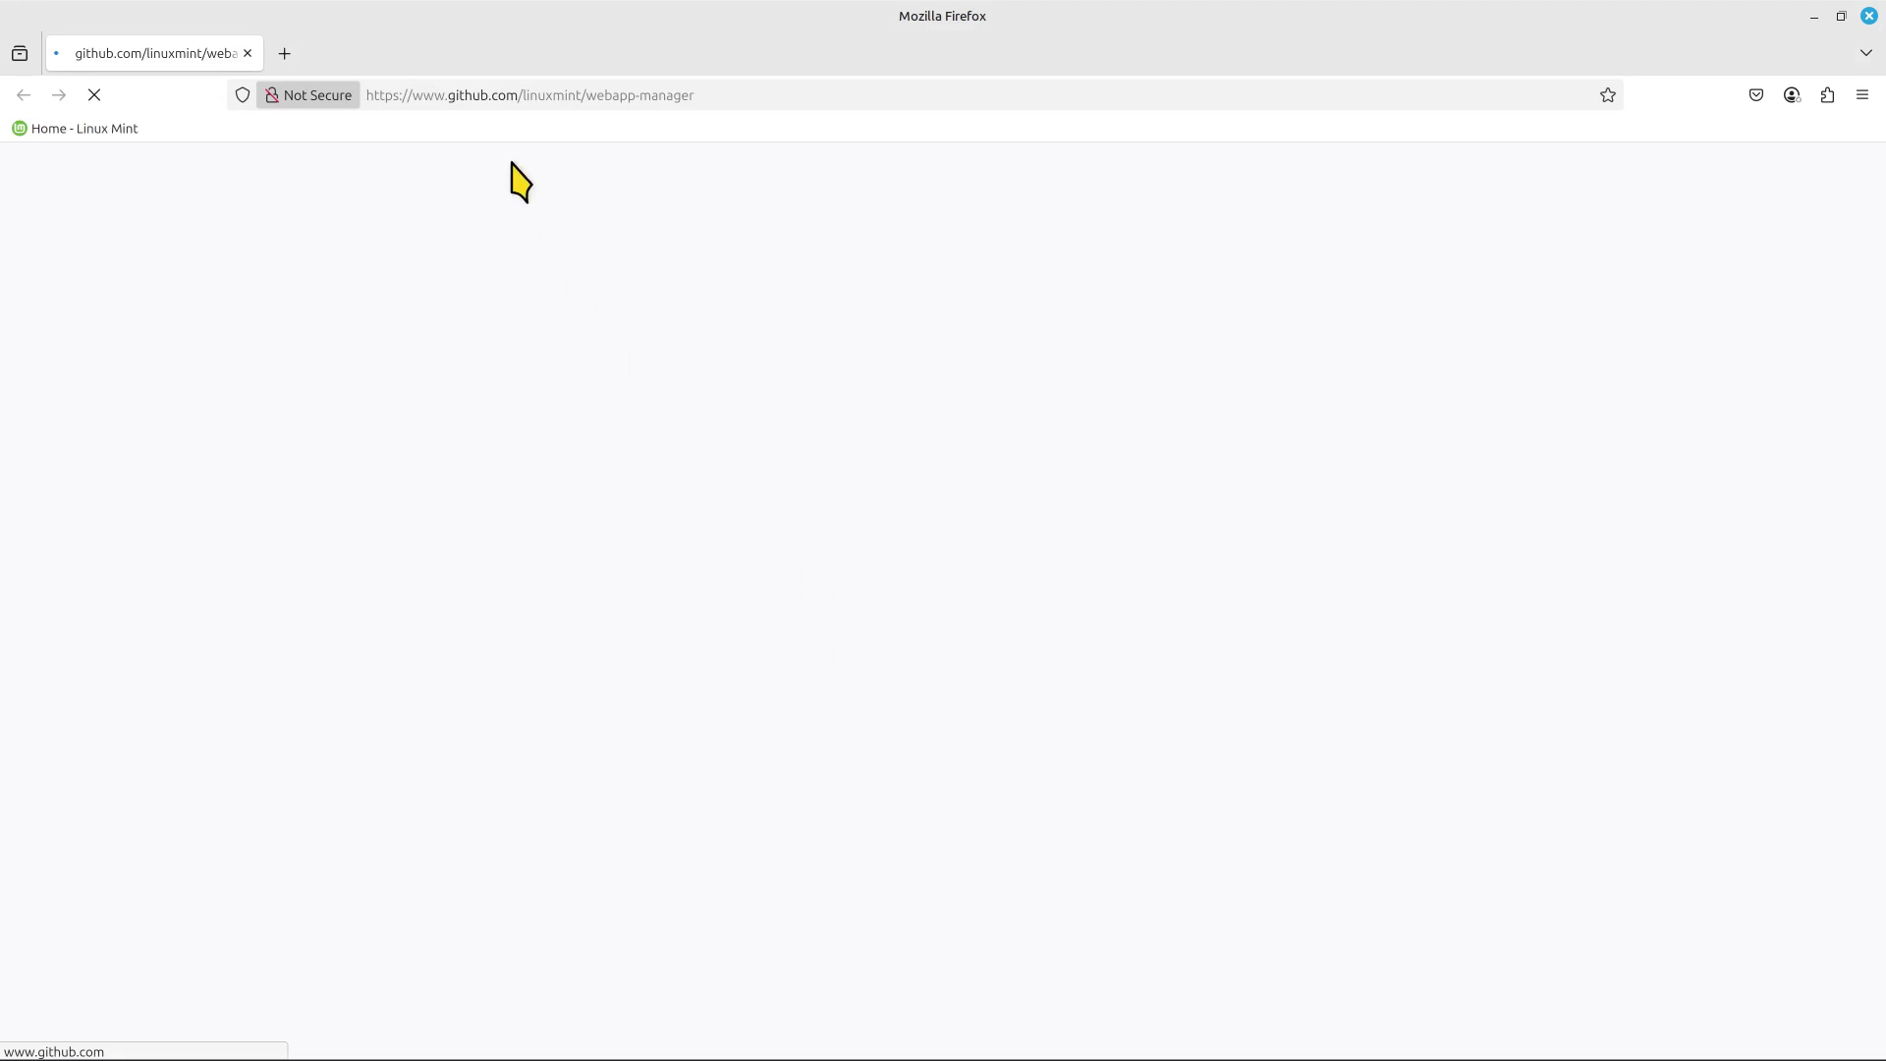
mouse_move(565, 178)
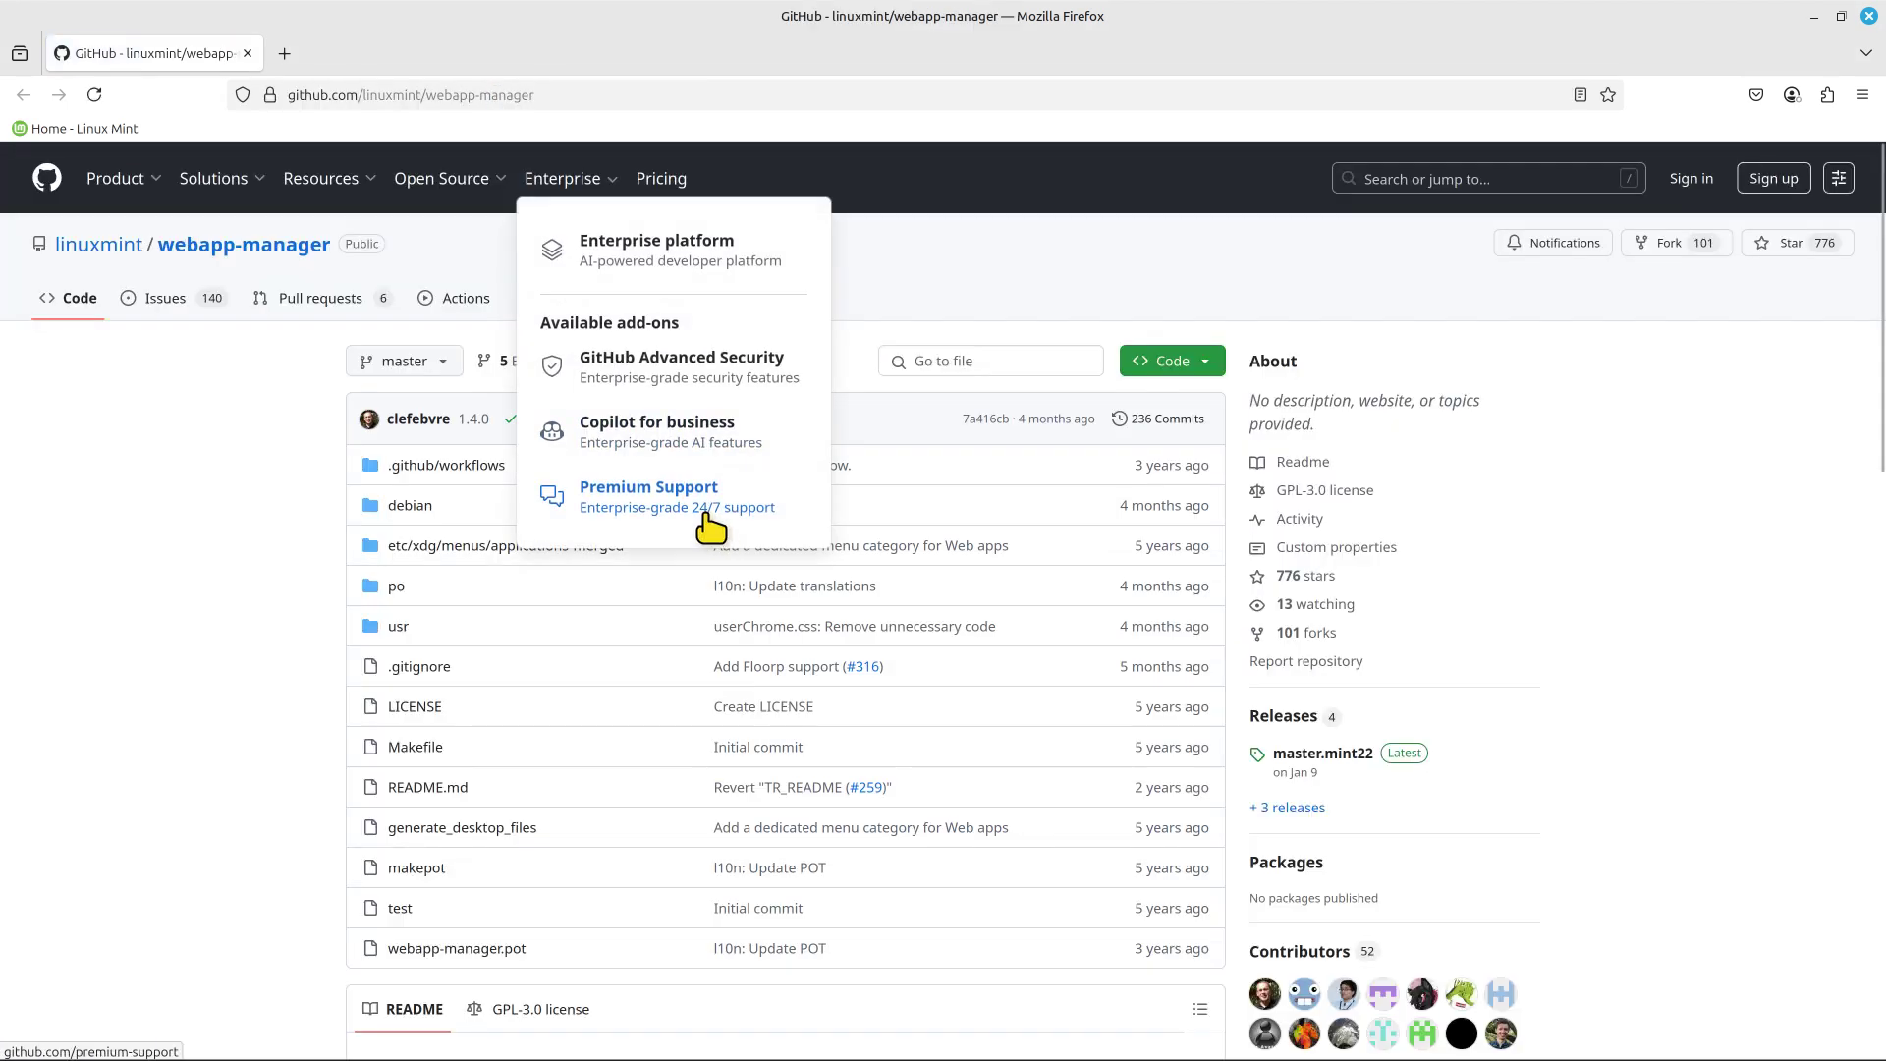
click(1268, 1008)
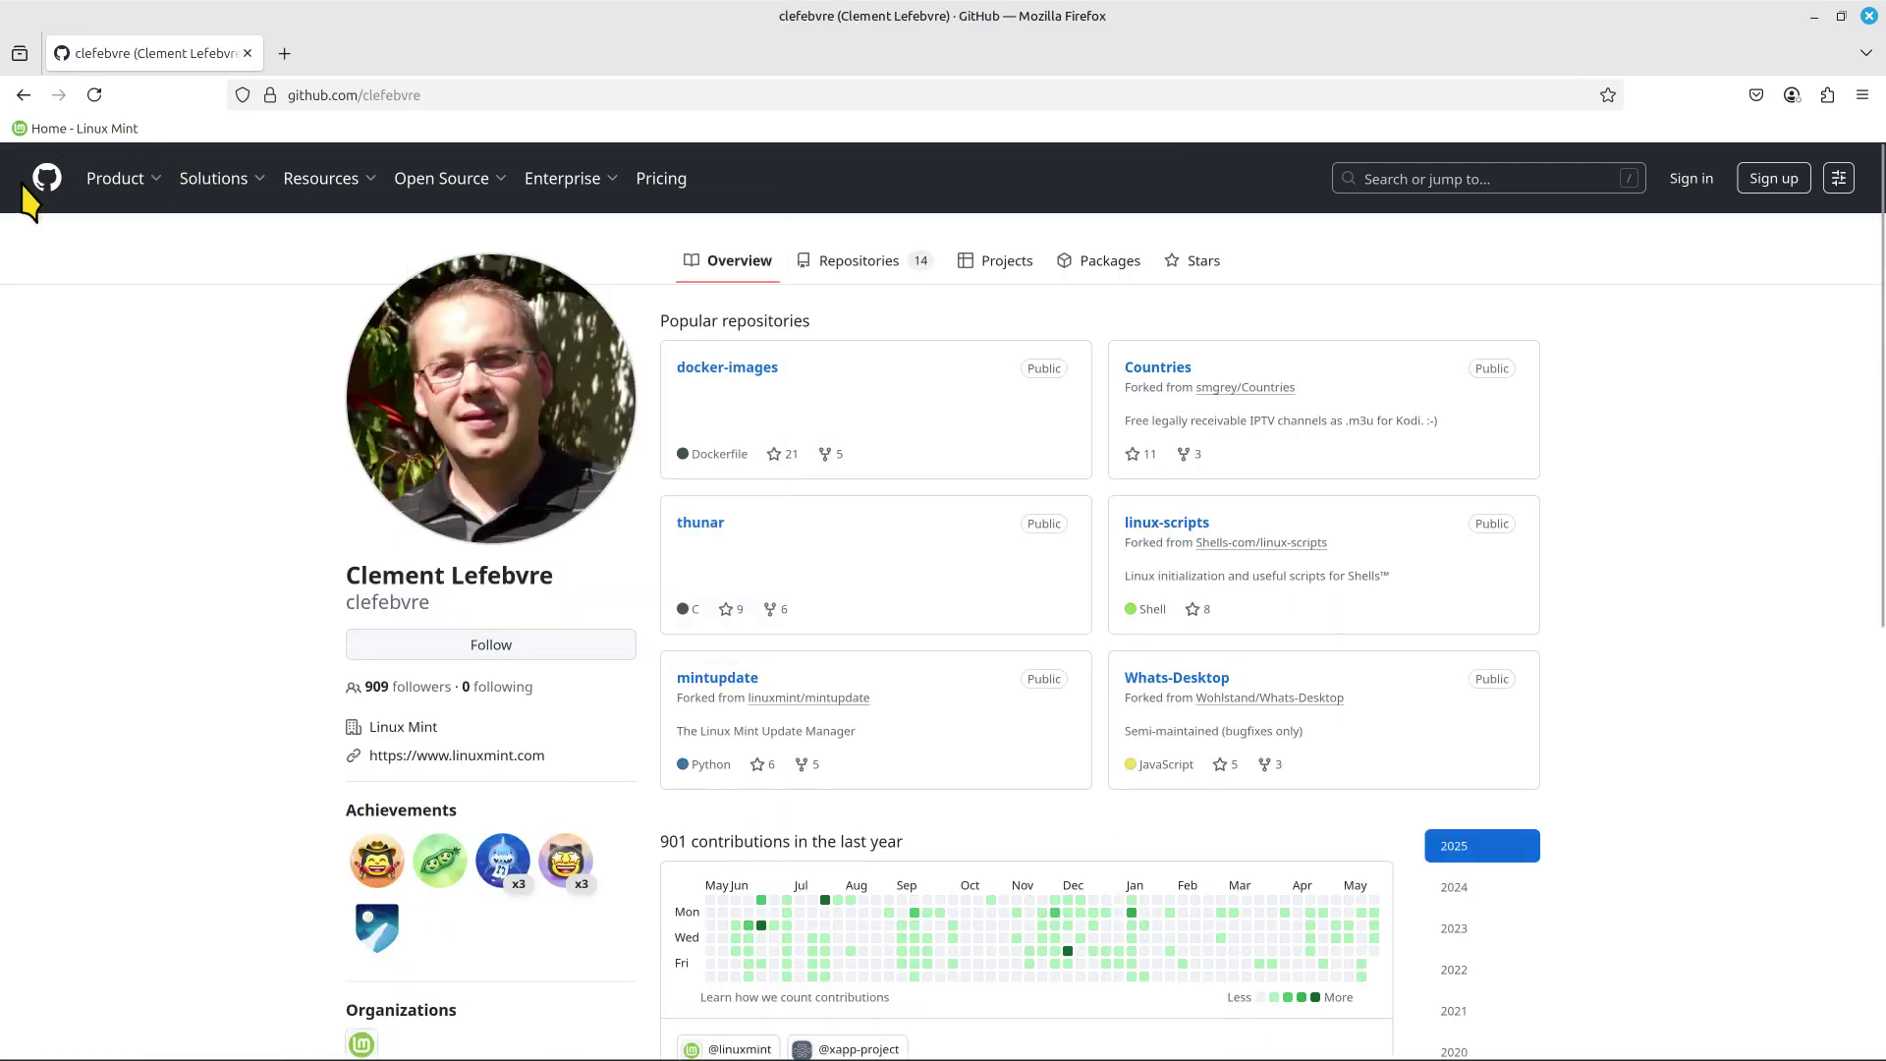
click(22, 95)
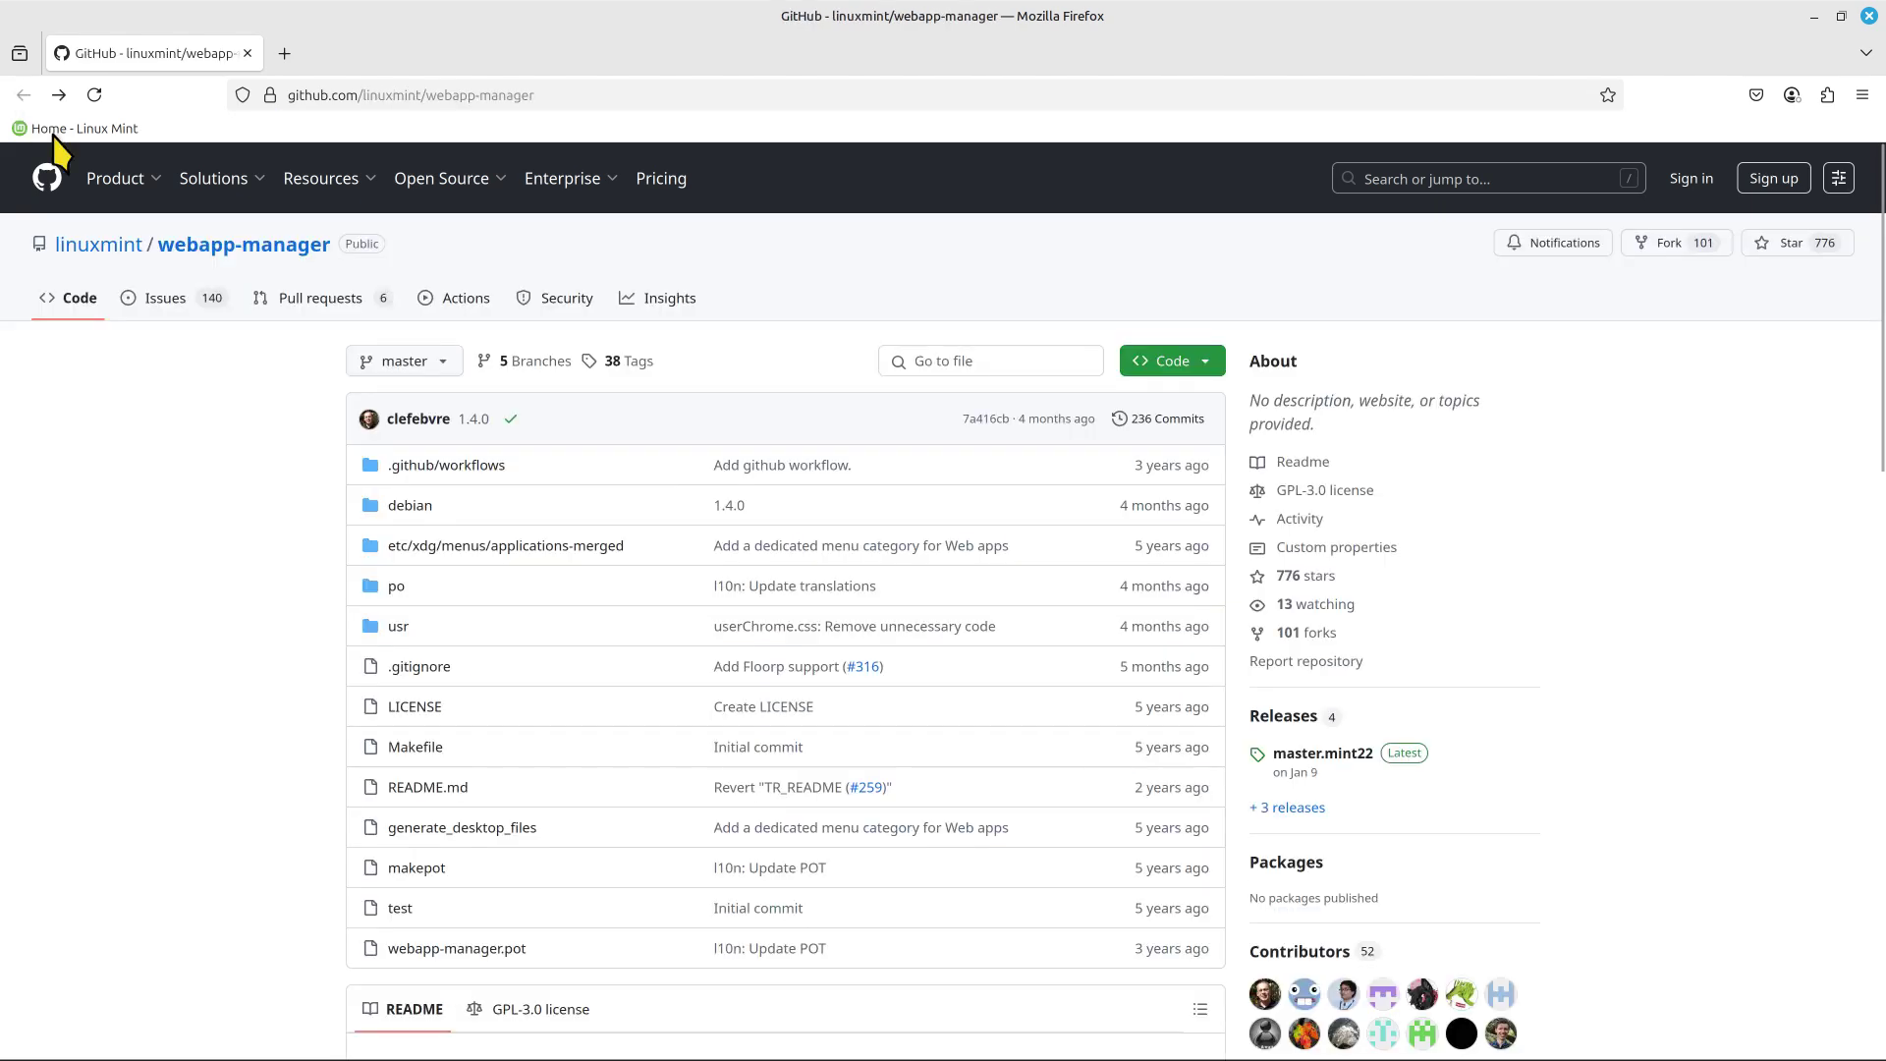
mouse_move(127, 208)
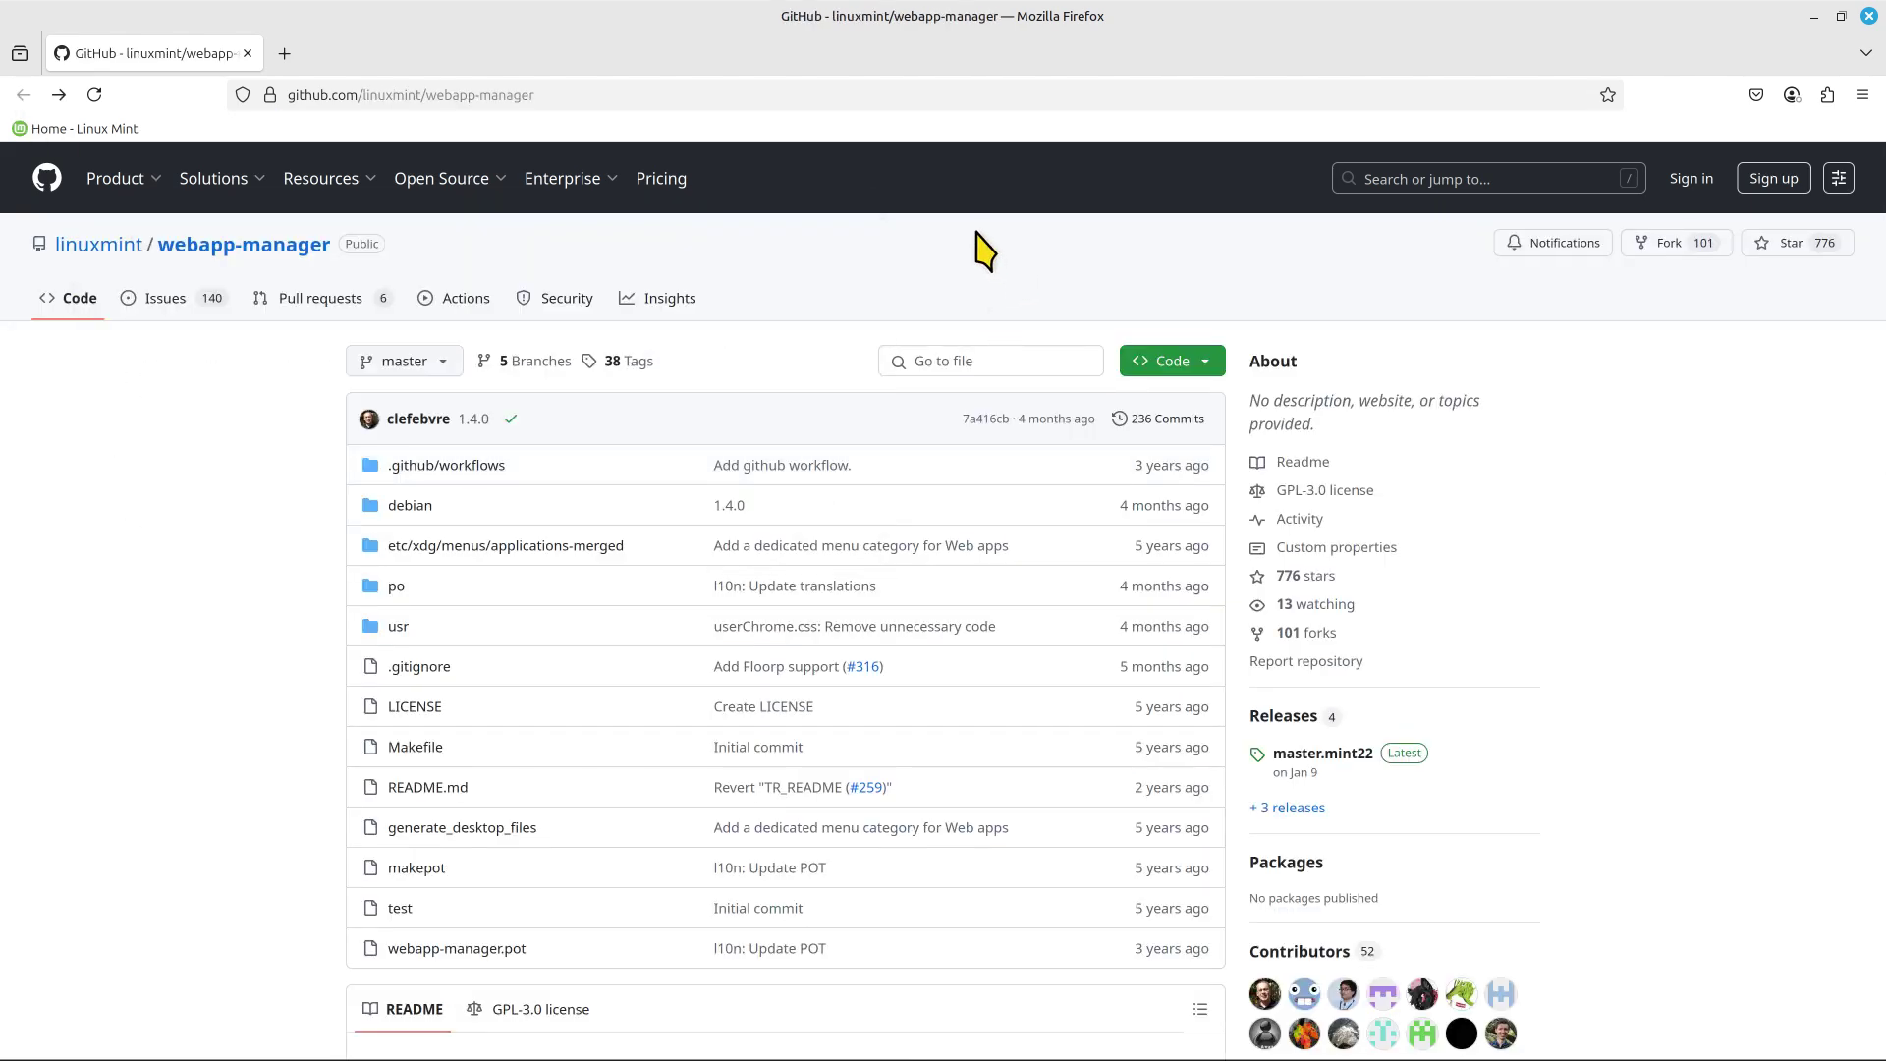
scroll(724, 633, down, 5)
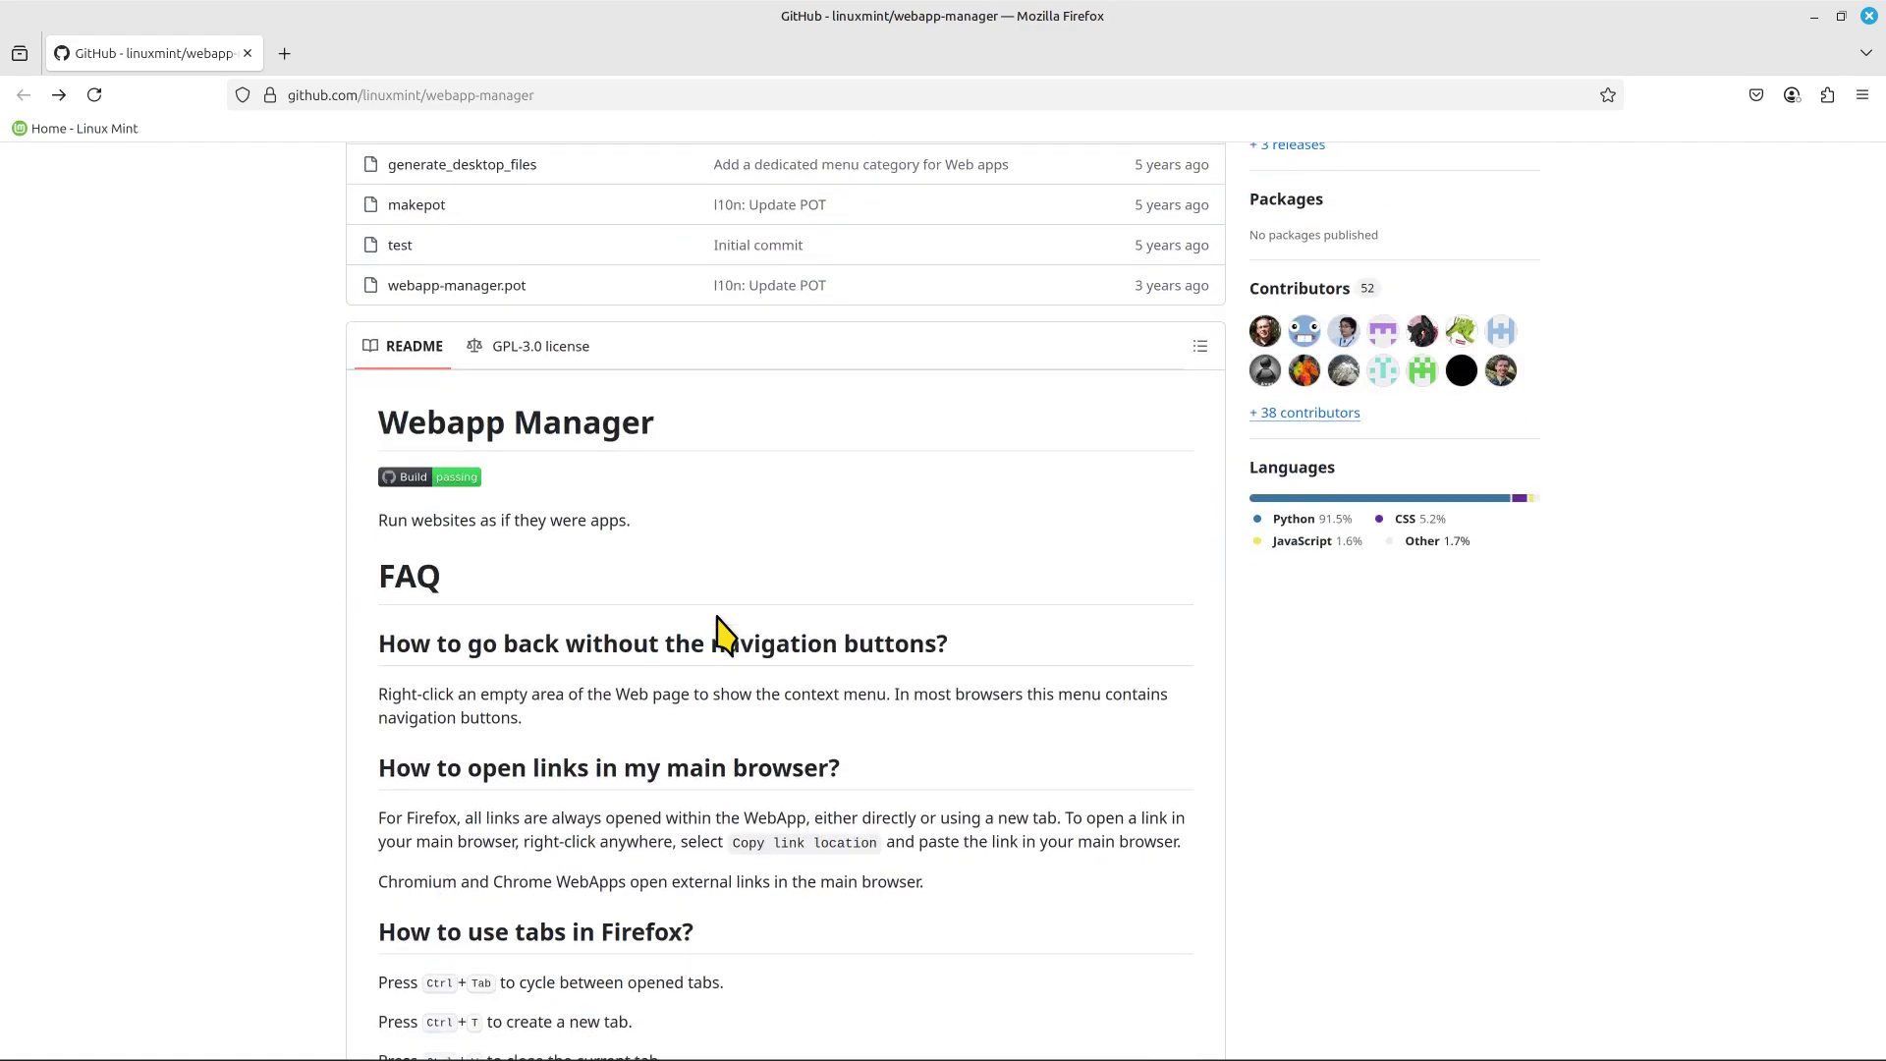
scroll(715, 624, down, 4)
scroll(711, 606, down, 3)
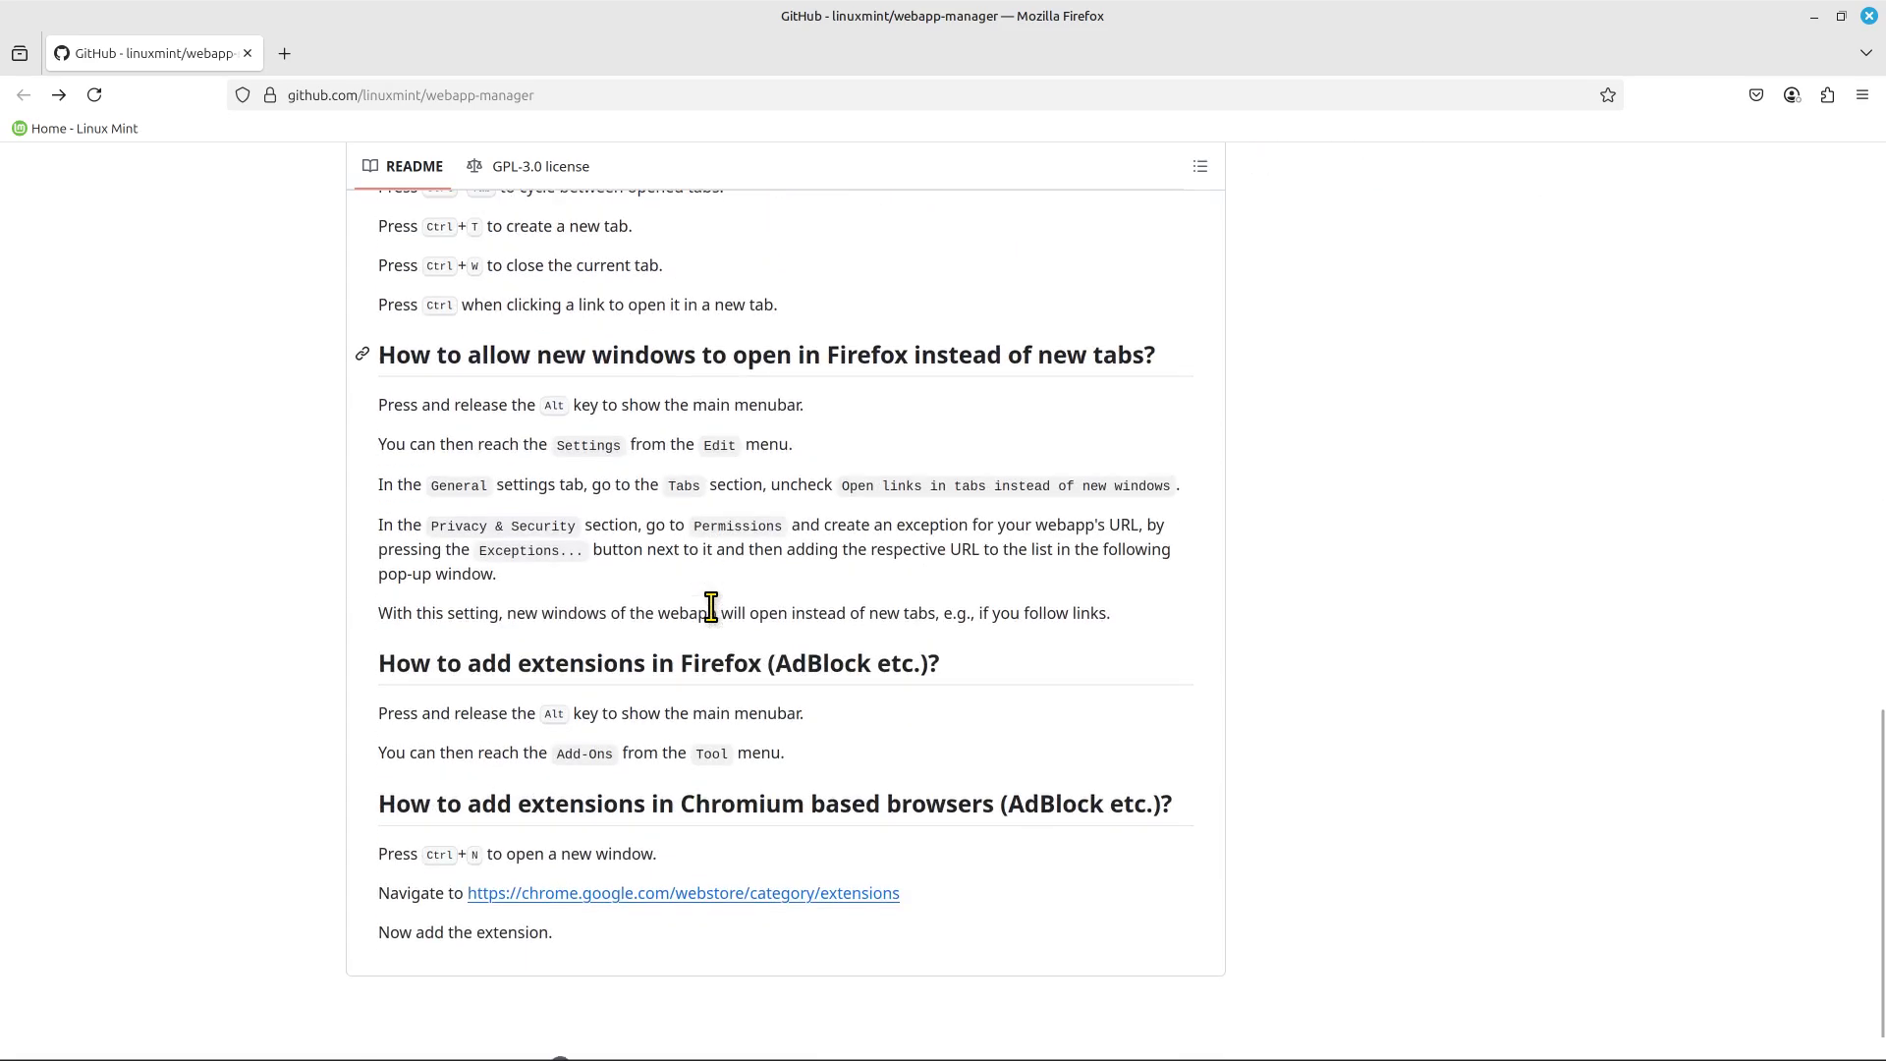
click(1867, 15)
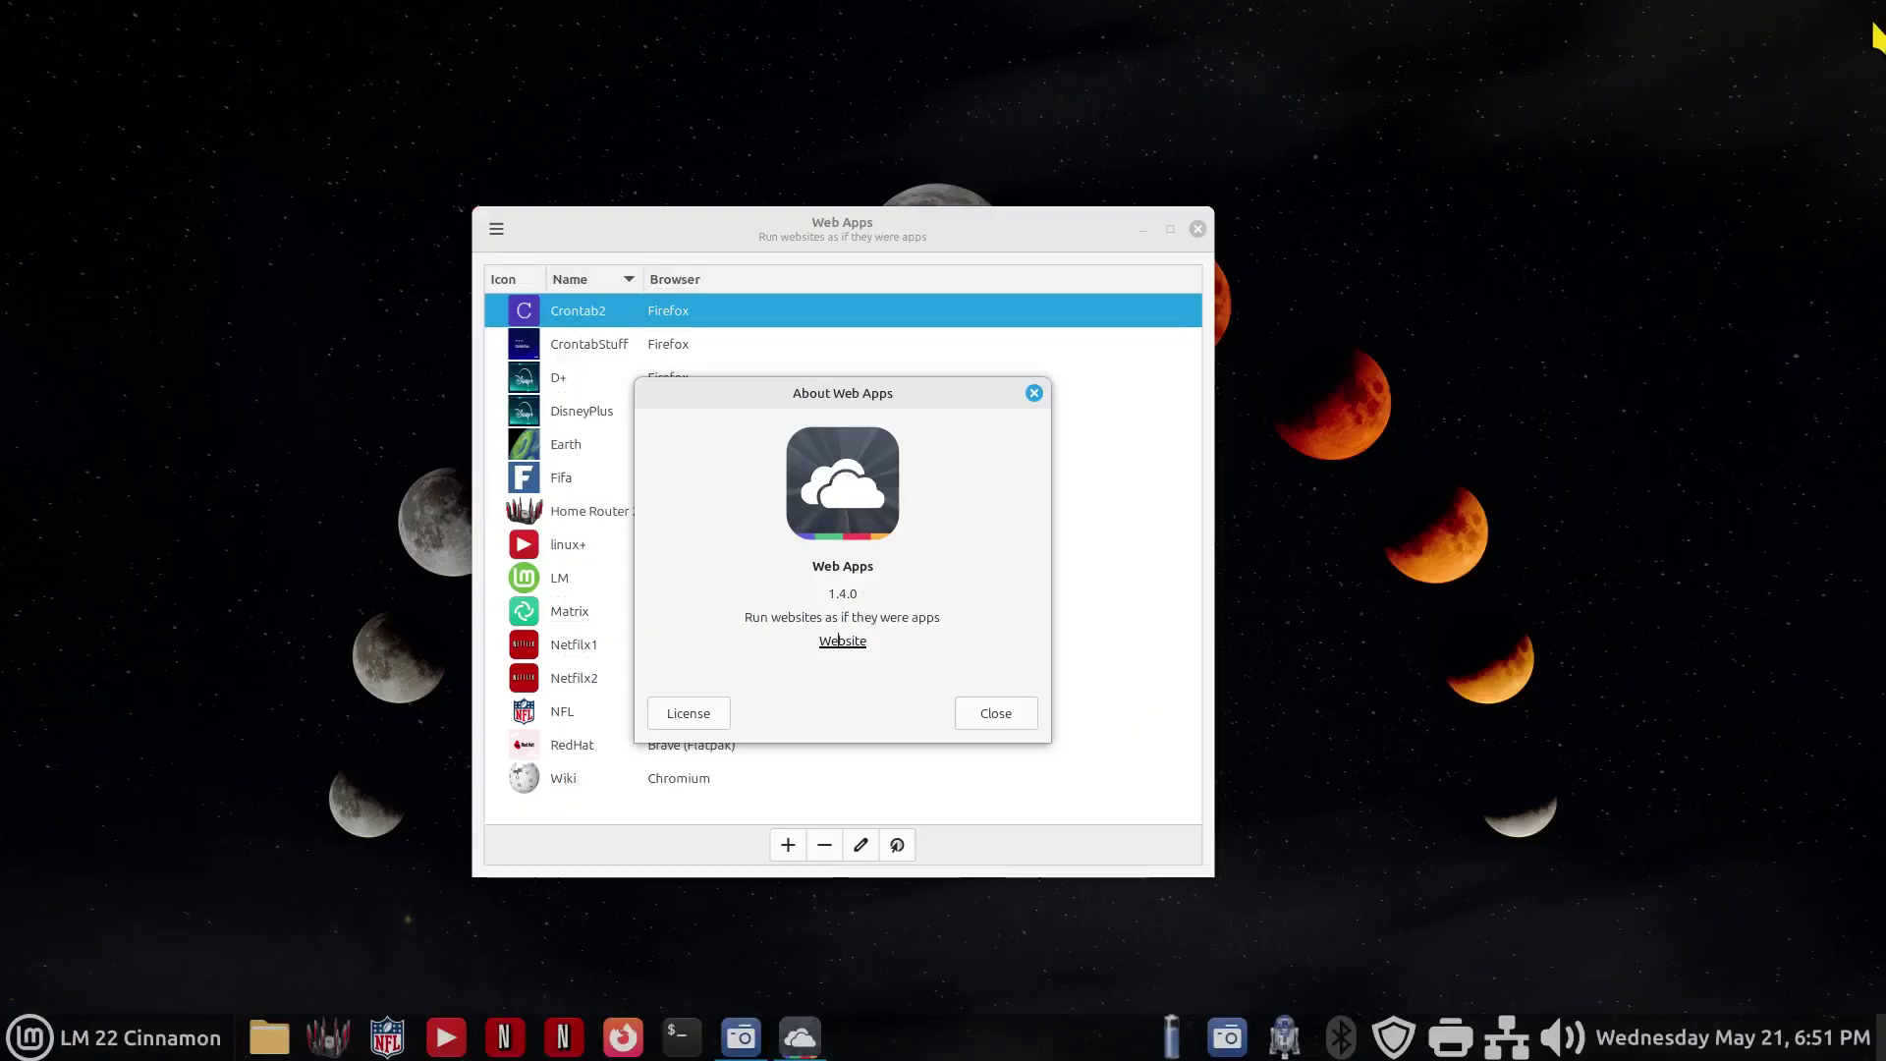
click(994, 713)
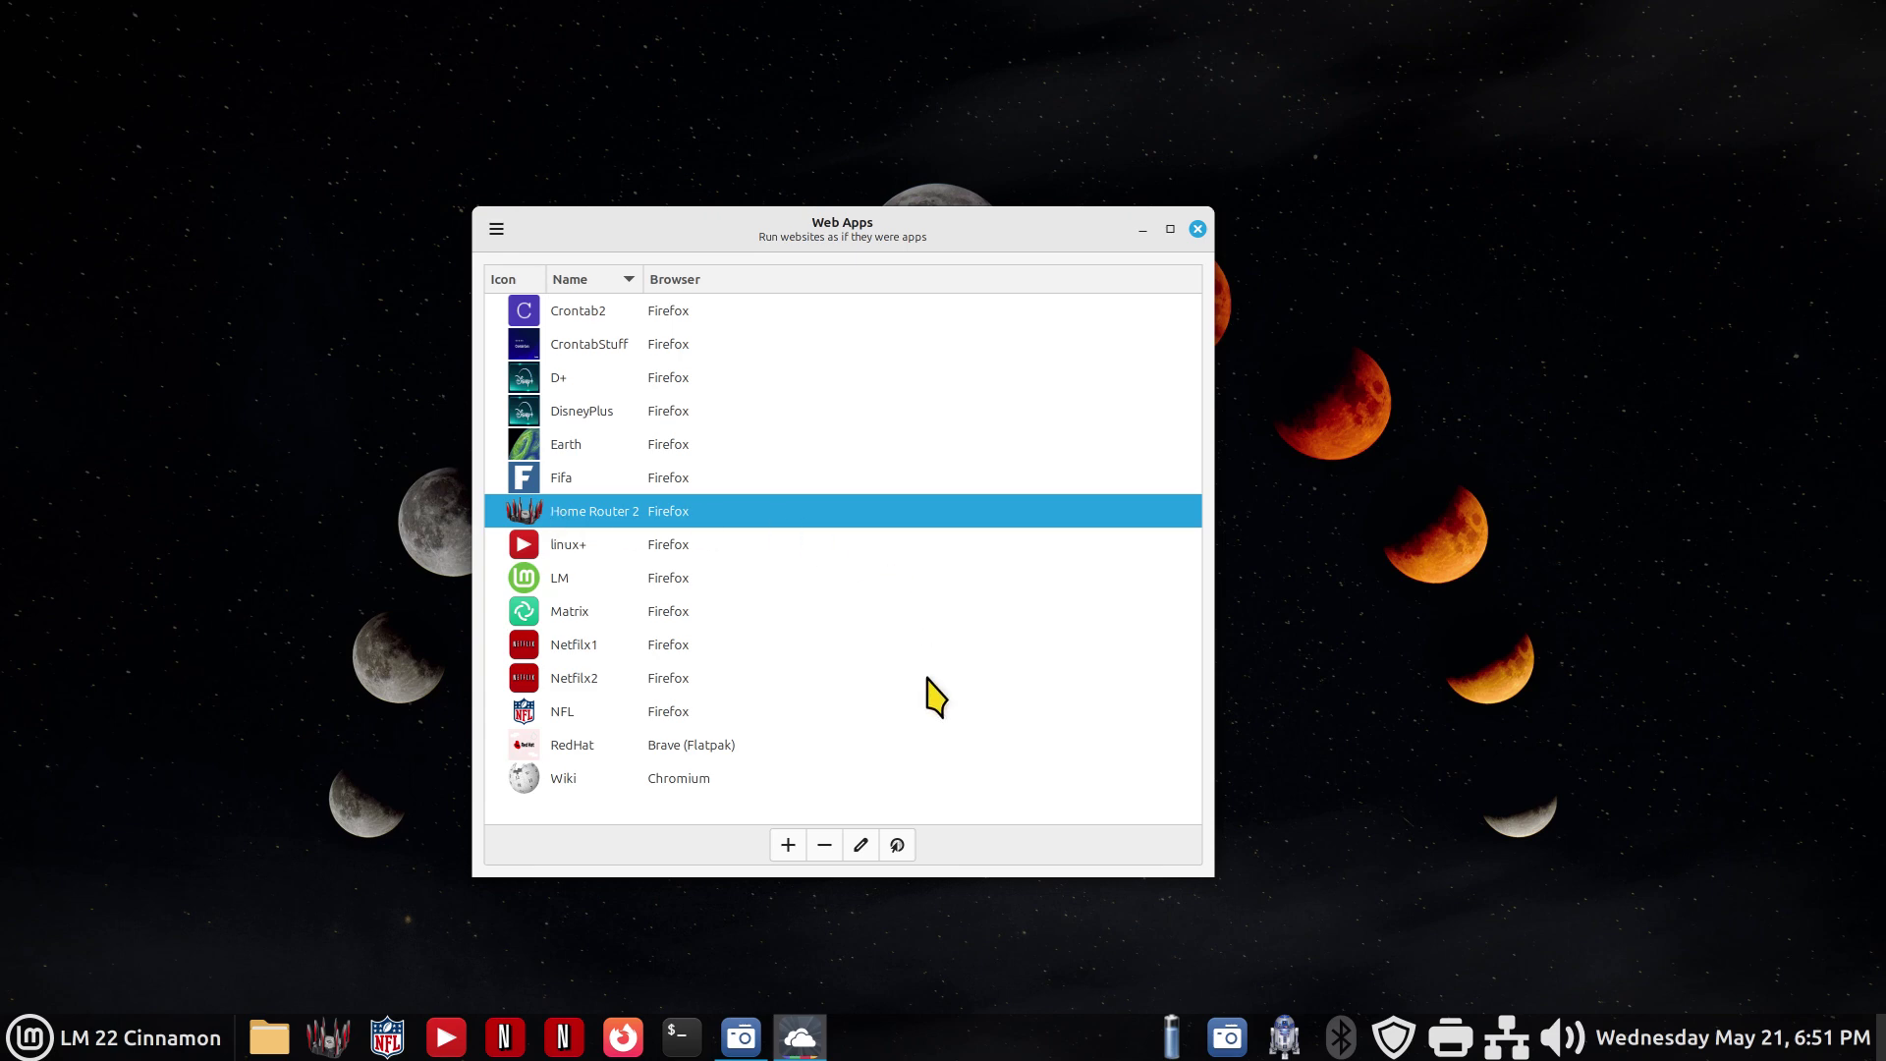
click(863, 849)
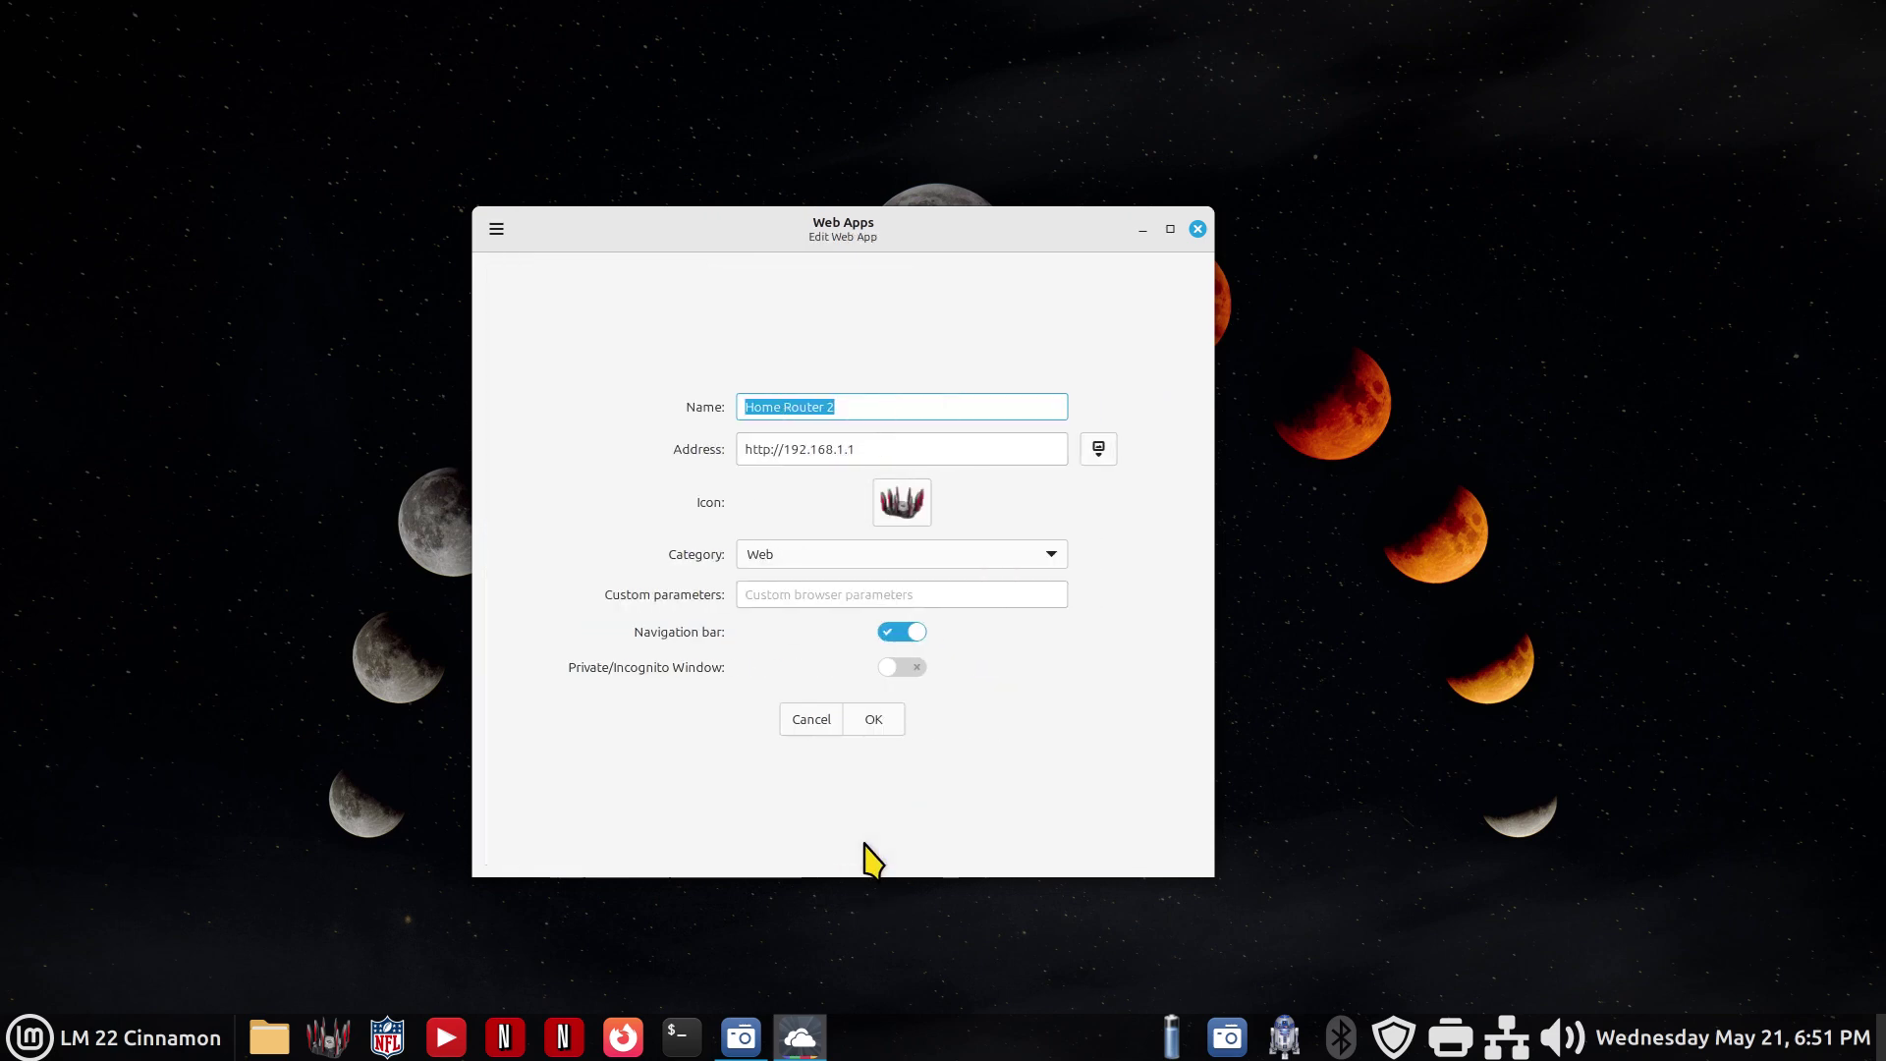
drag(865, 449, 734, 444)
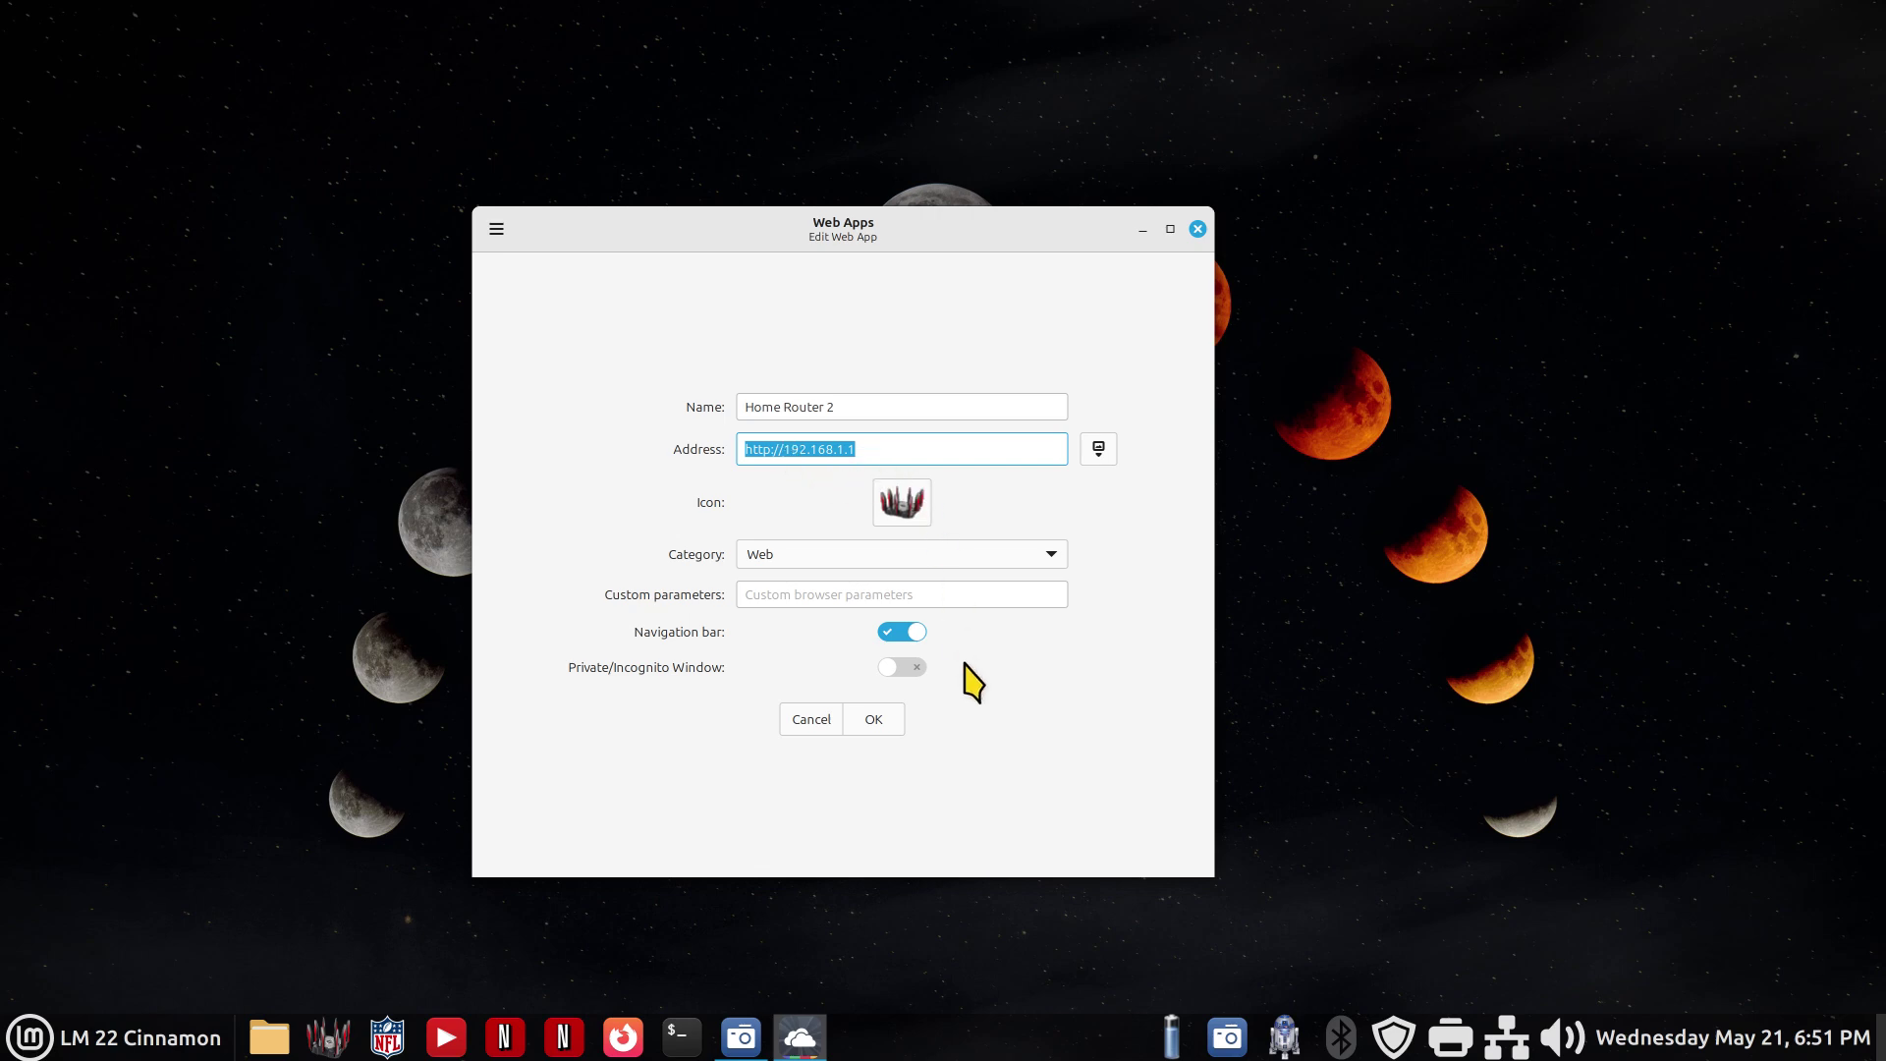
click(904, 503)
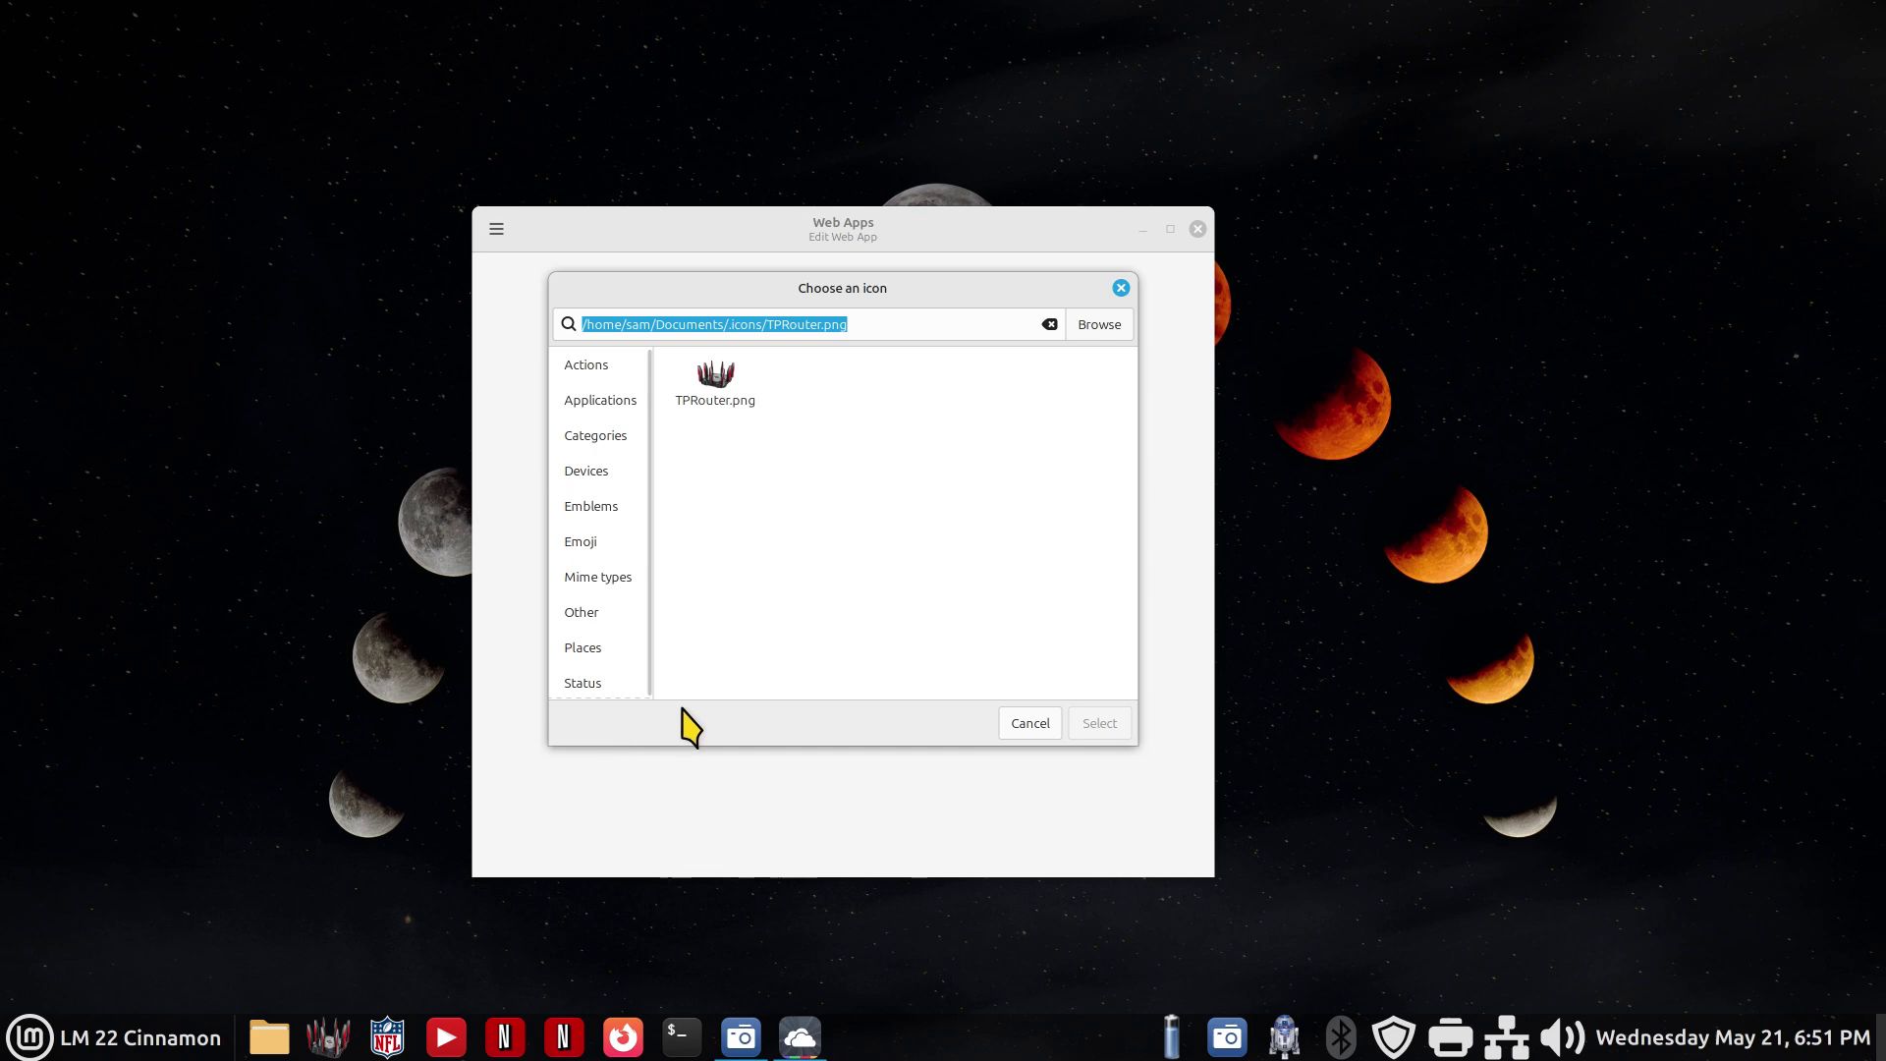
click(1029, 723)
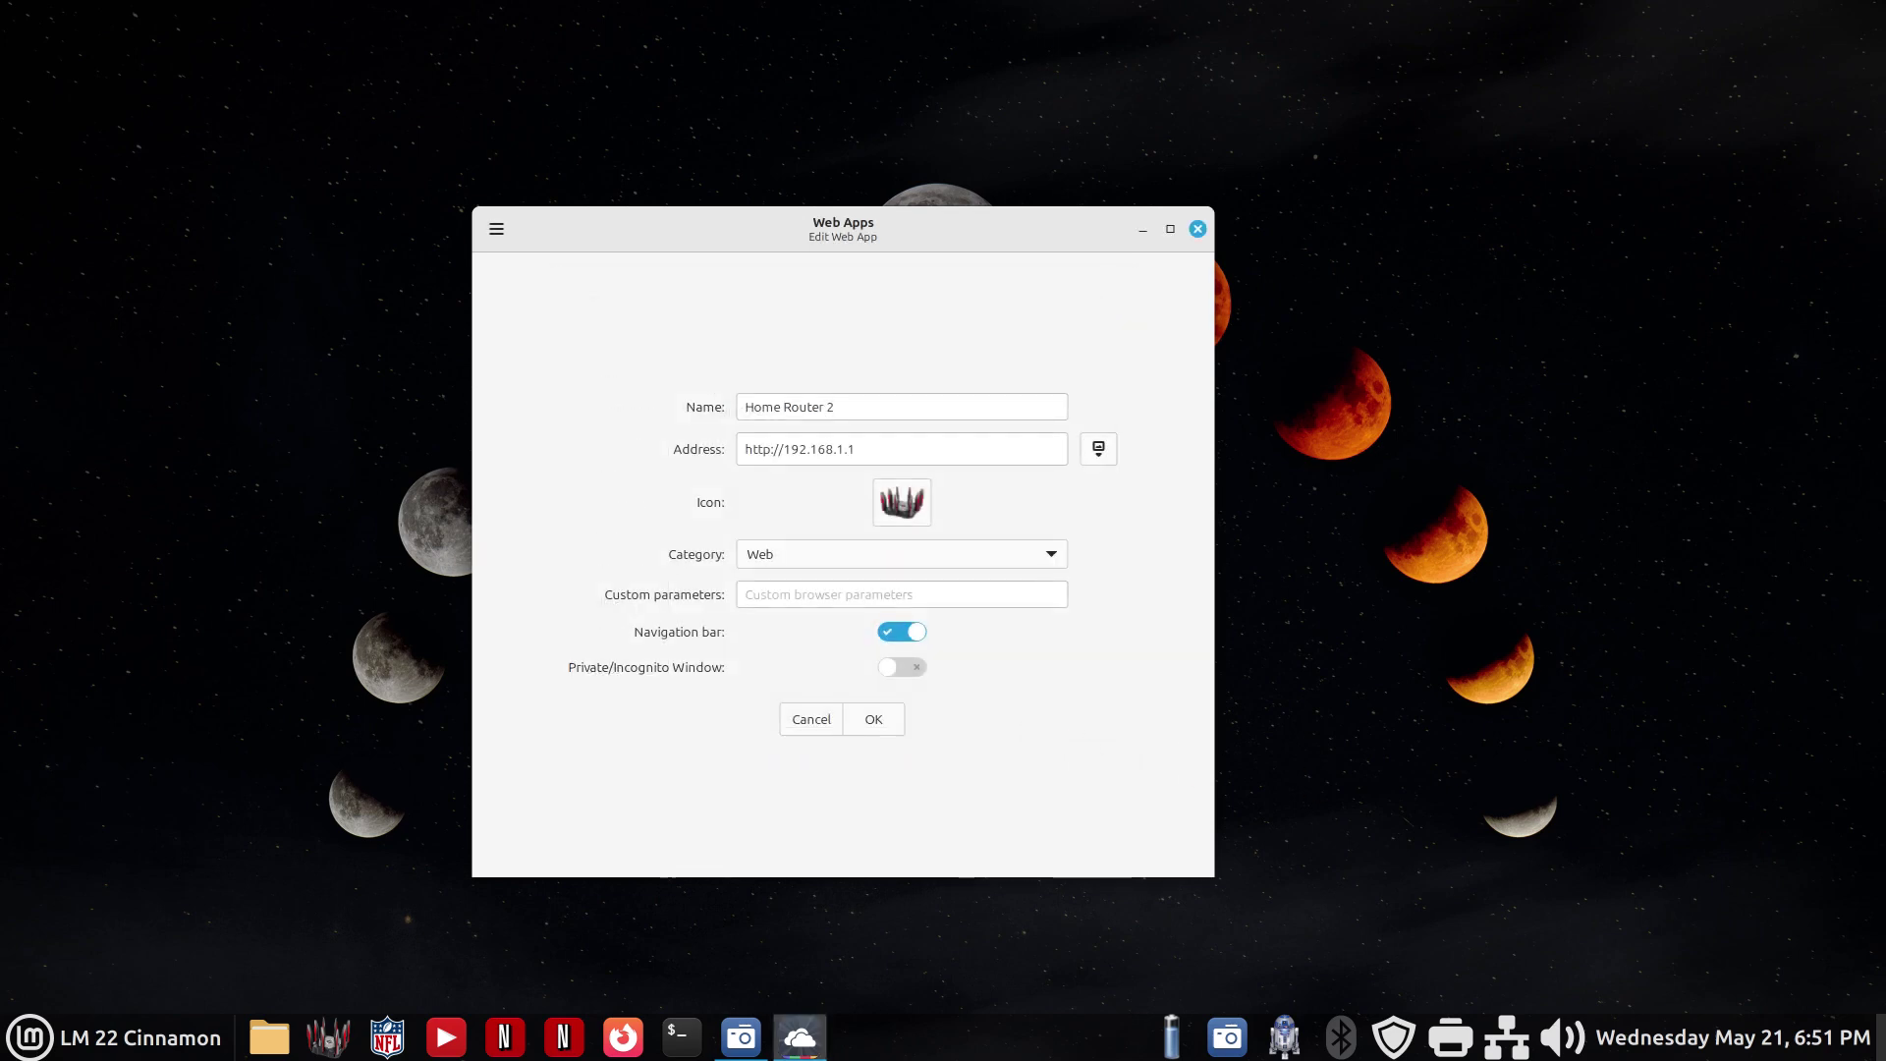
Cancel the Home Router 2 edits and launch the Earth web app from the list.
click(809, 722)
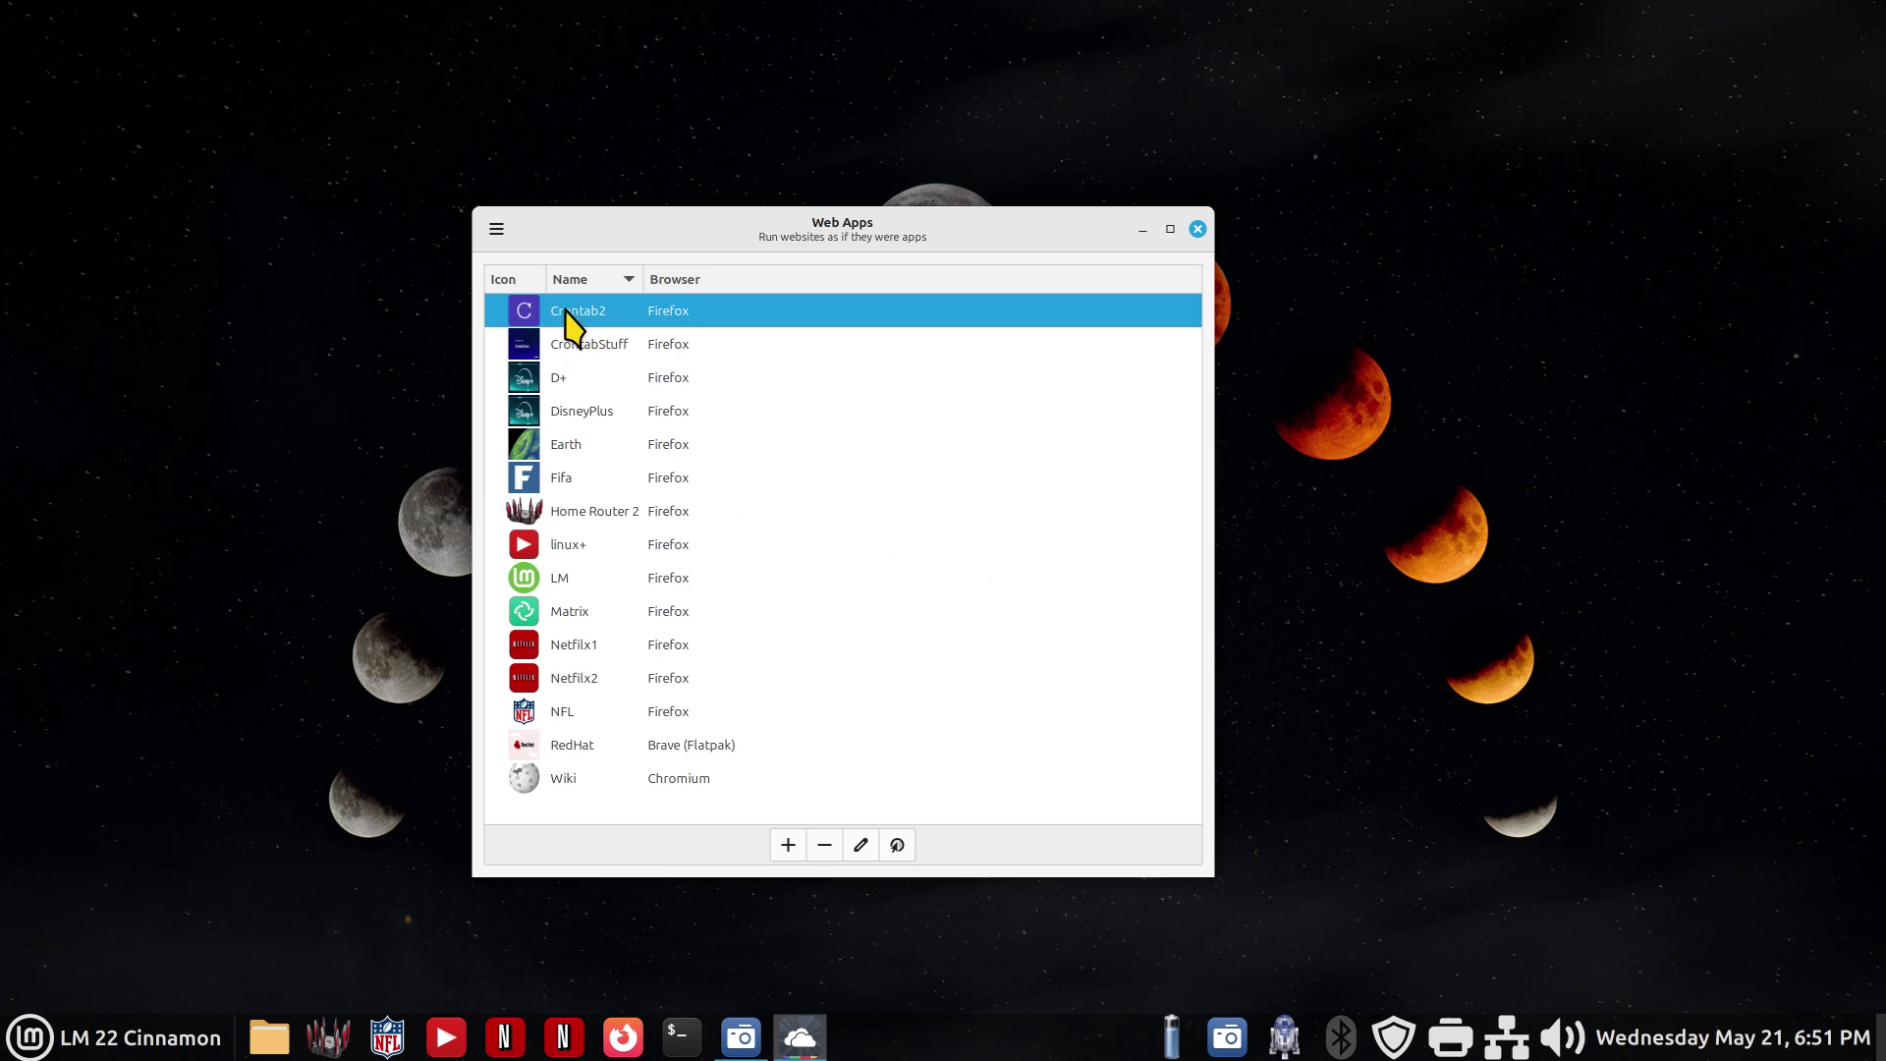
click(609, 342)
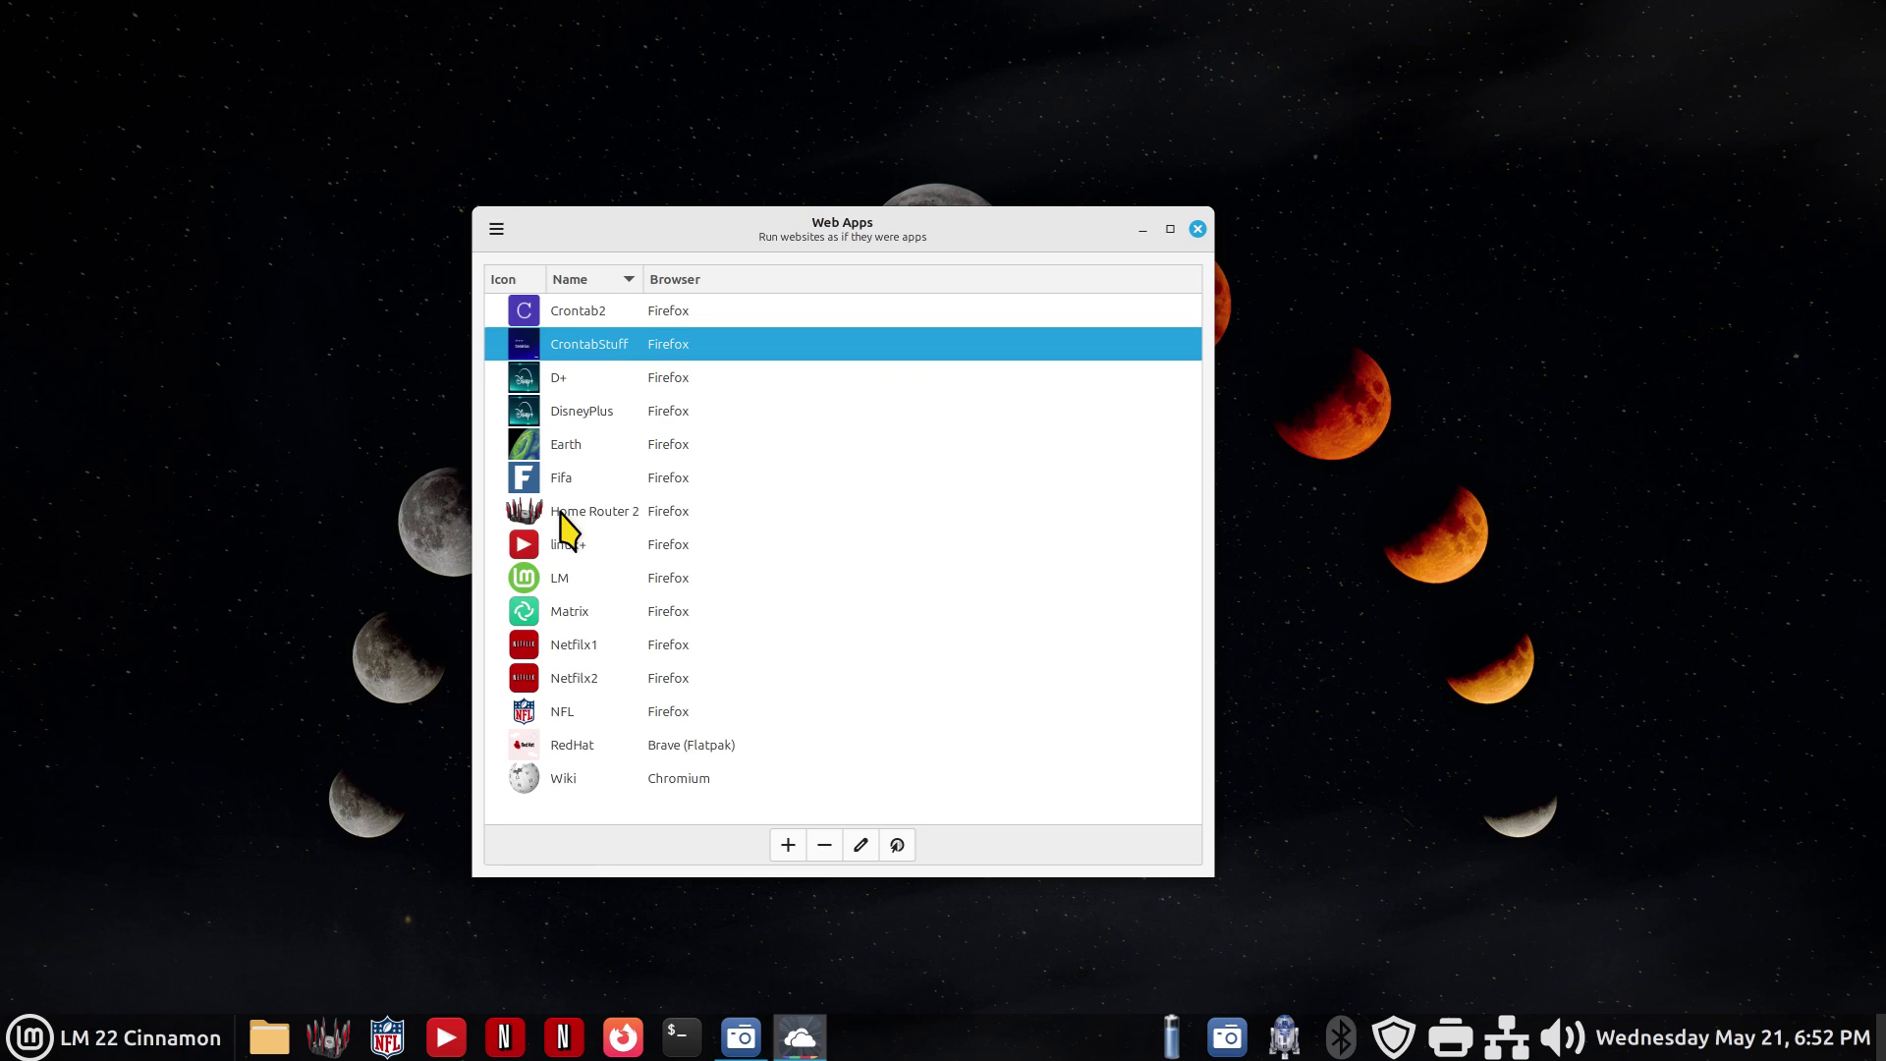
click(533, 444)
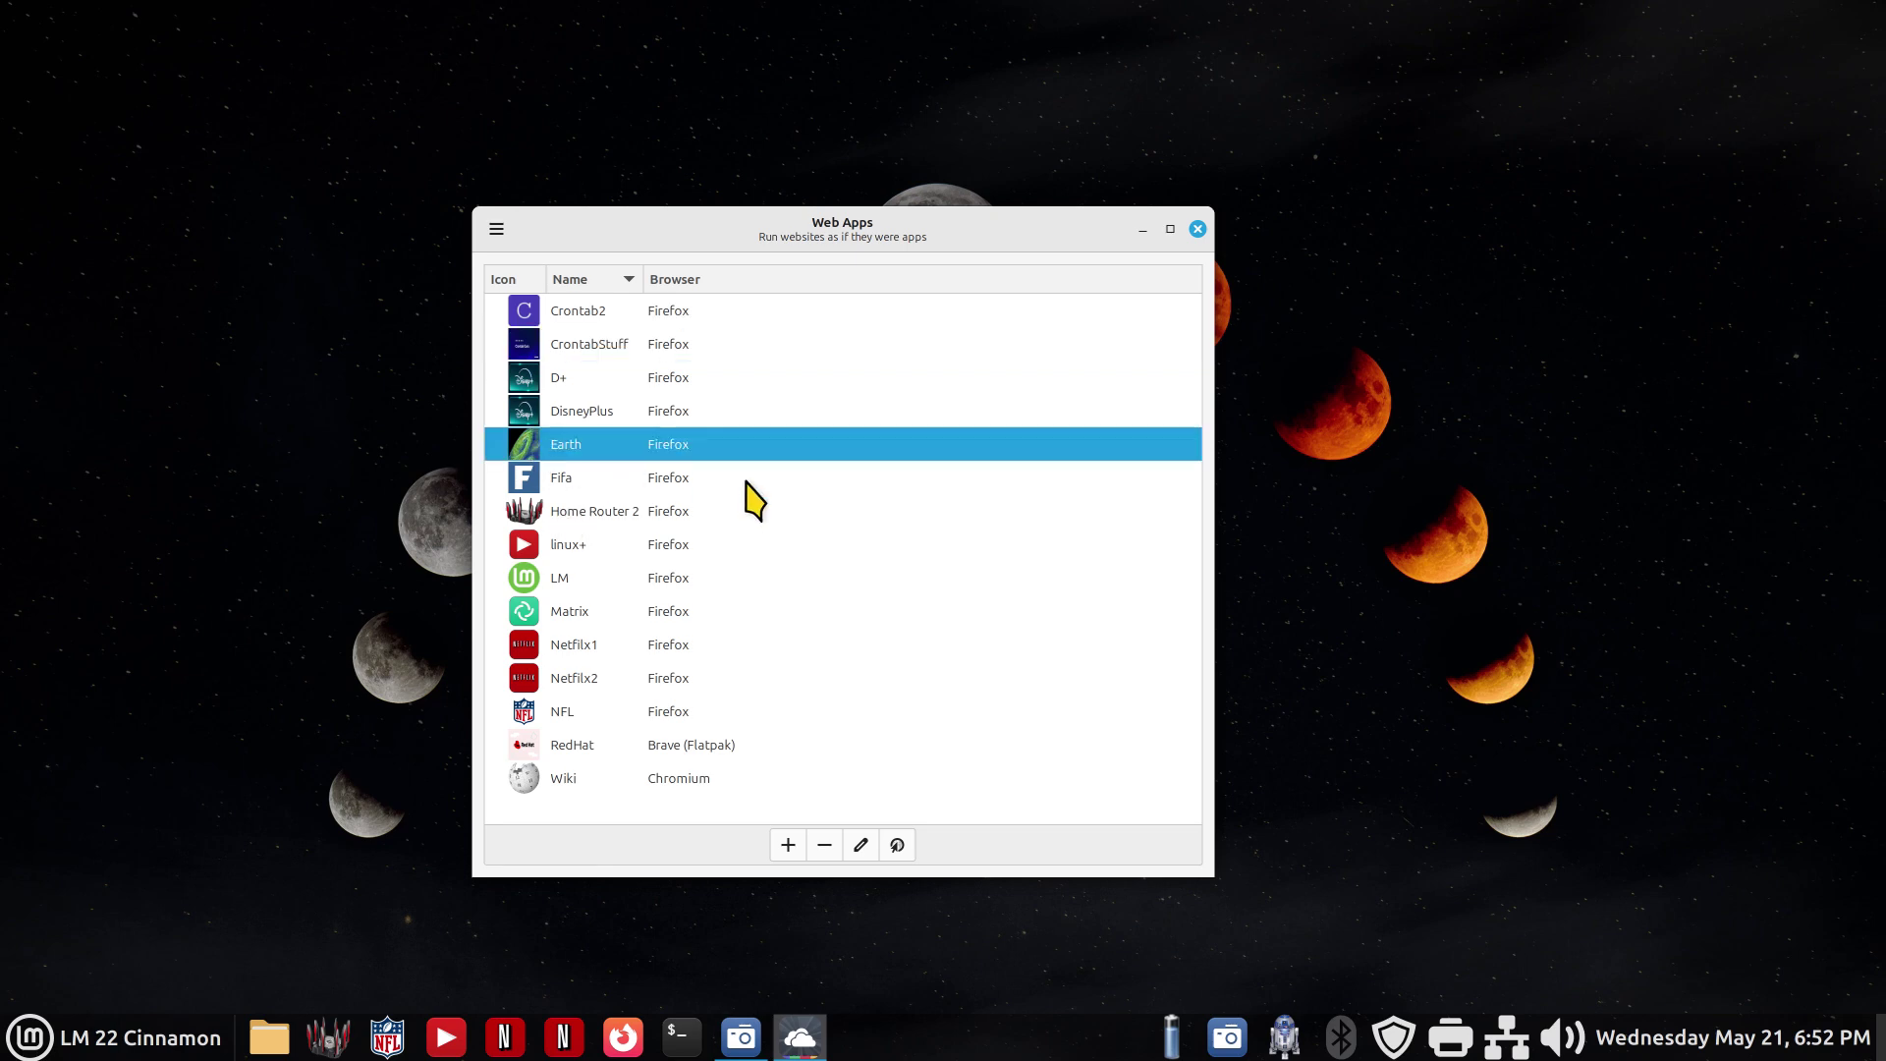
double_click(529, 444)
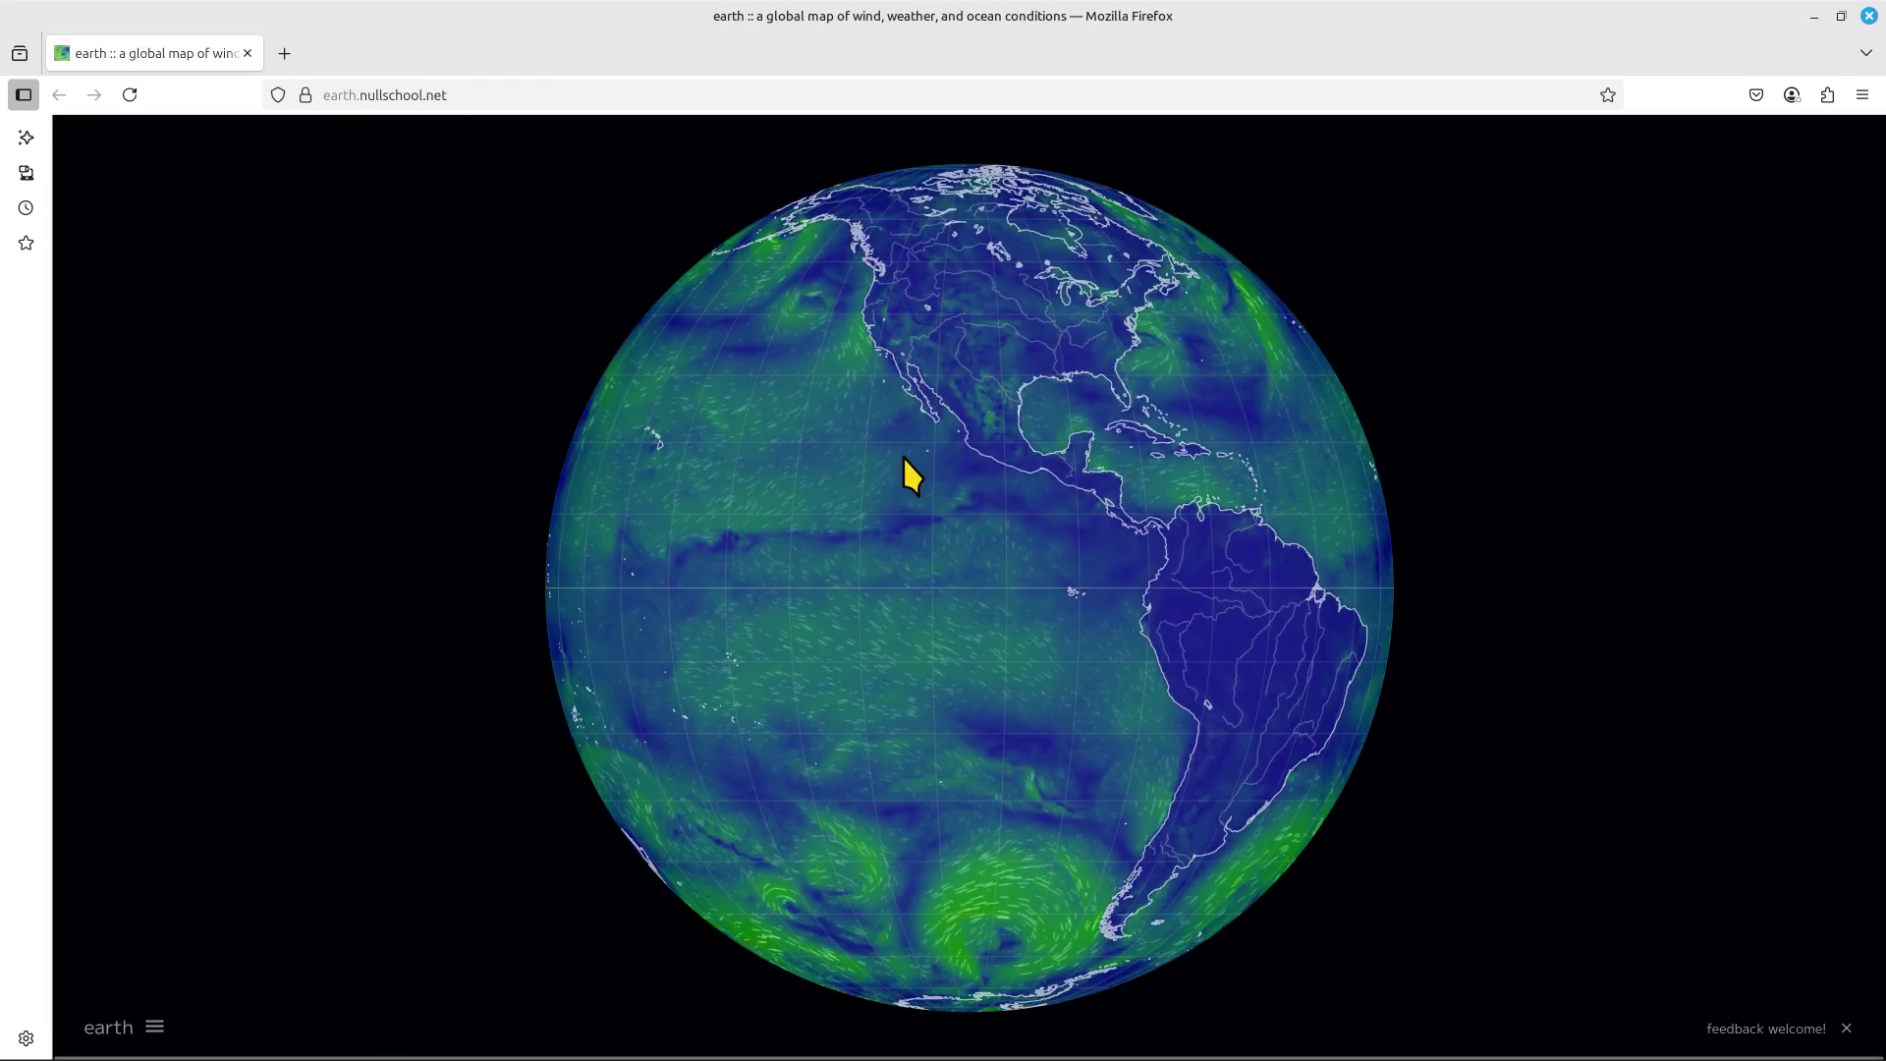
Rotate the wind globe across North America, the Atlantic and Europe.
drag(1019, 380, 841, 580)
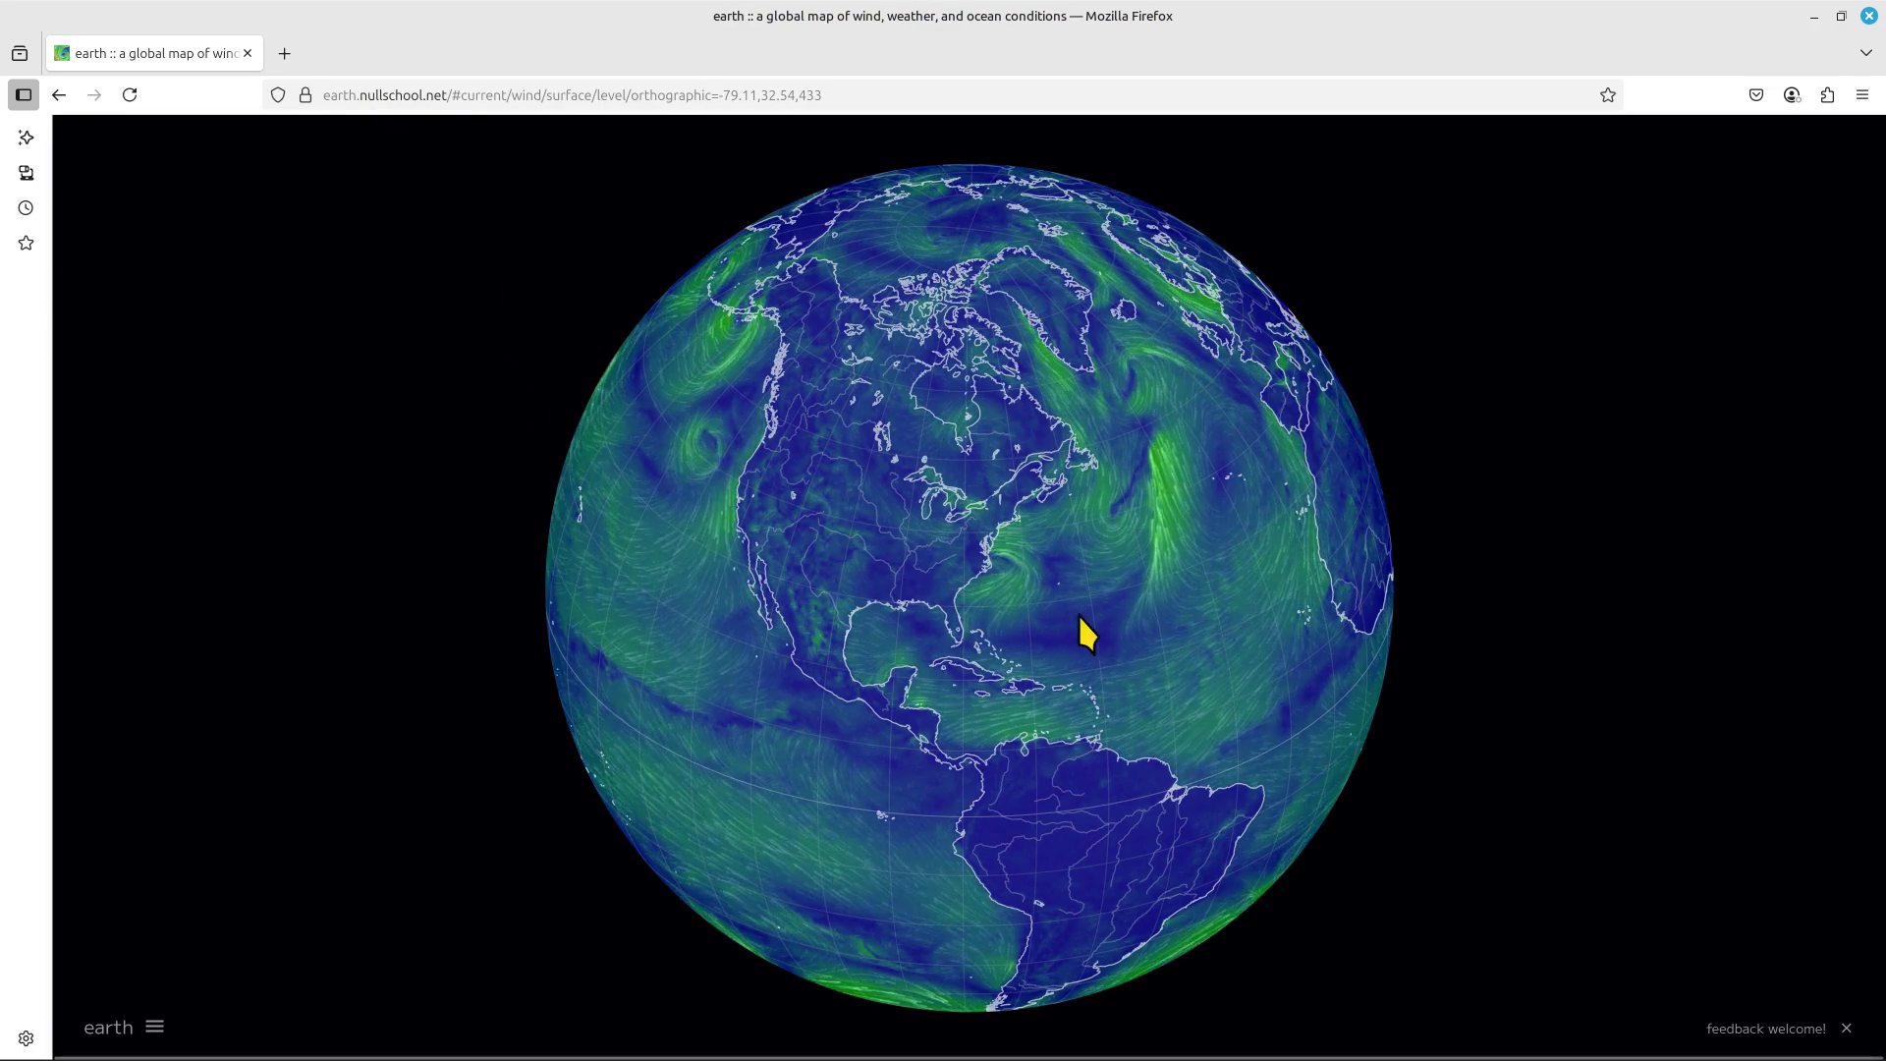
drag(1087, 631, 798, 653)
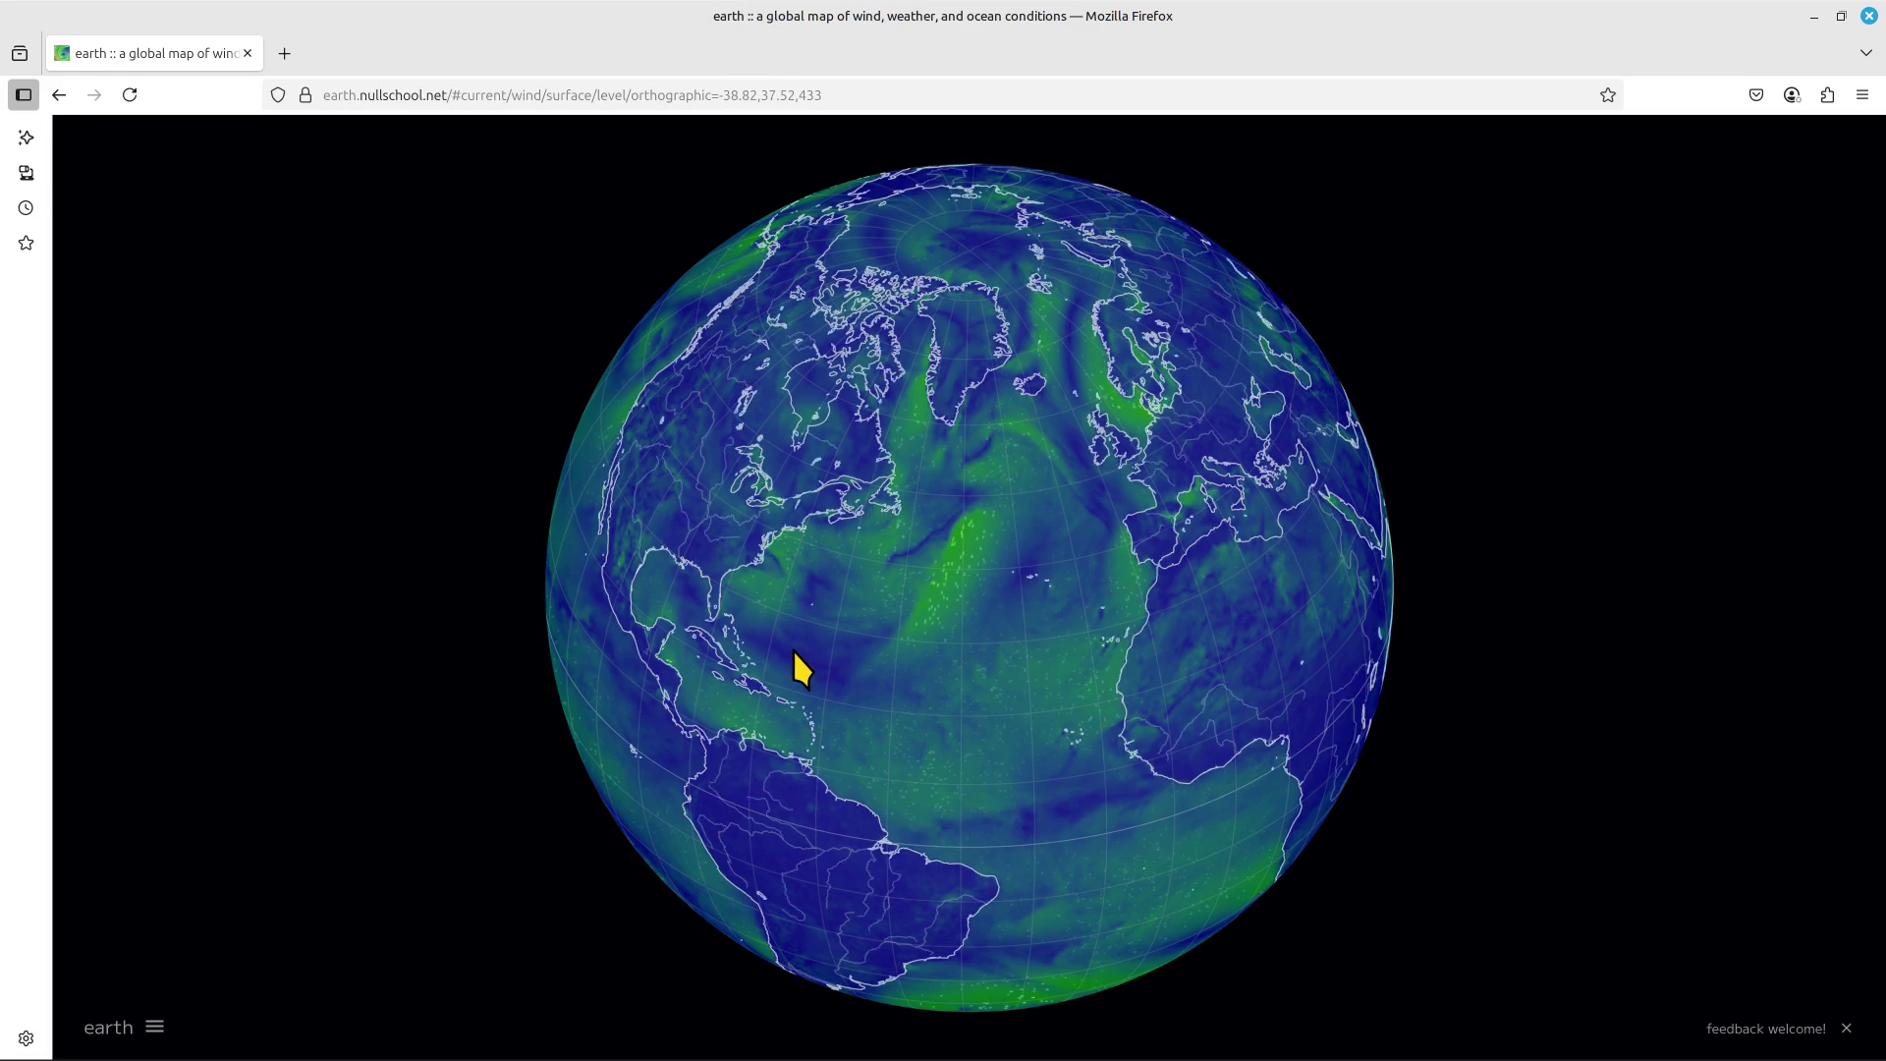
drag(1020, 483, 727, 585)
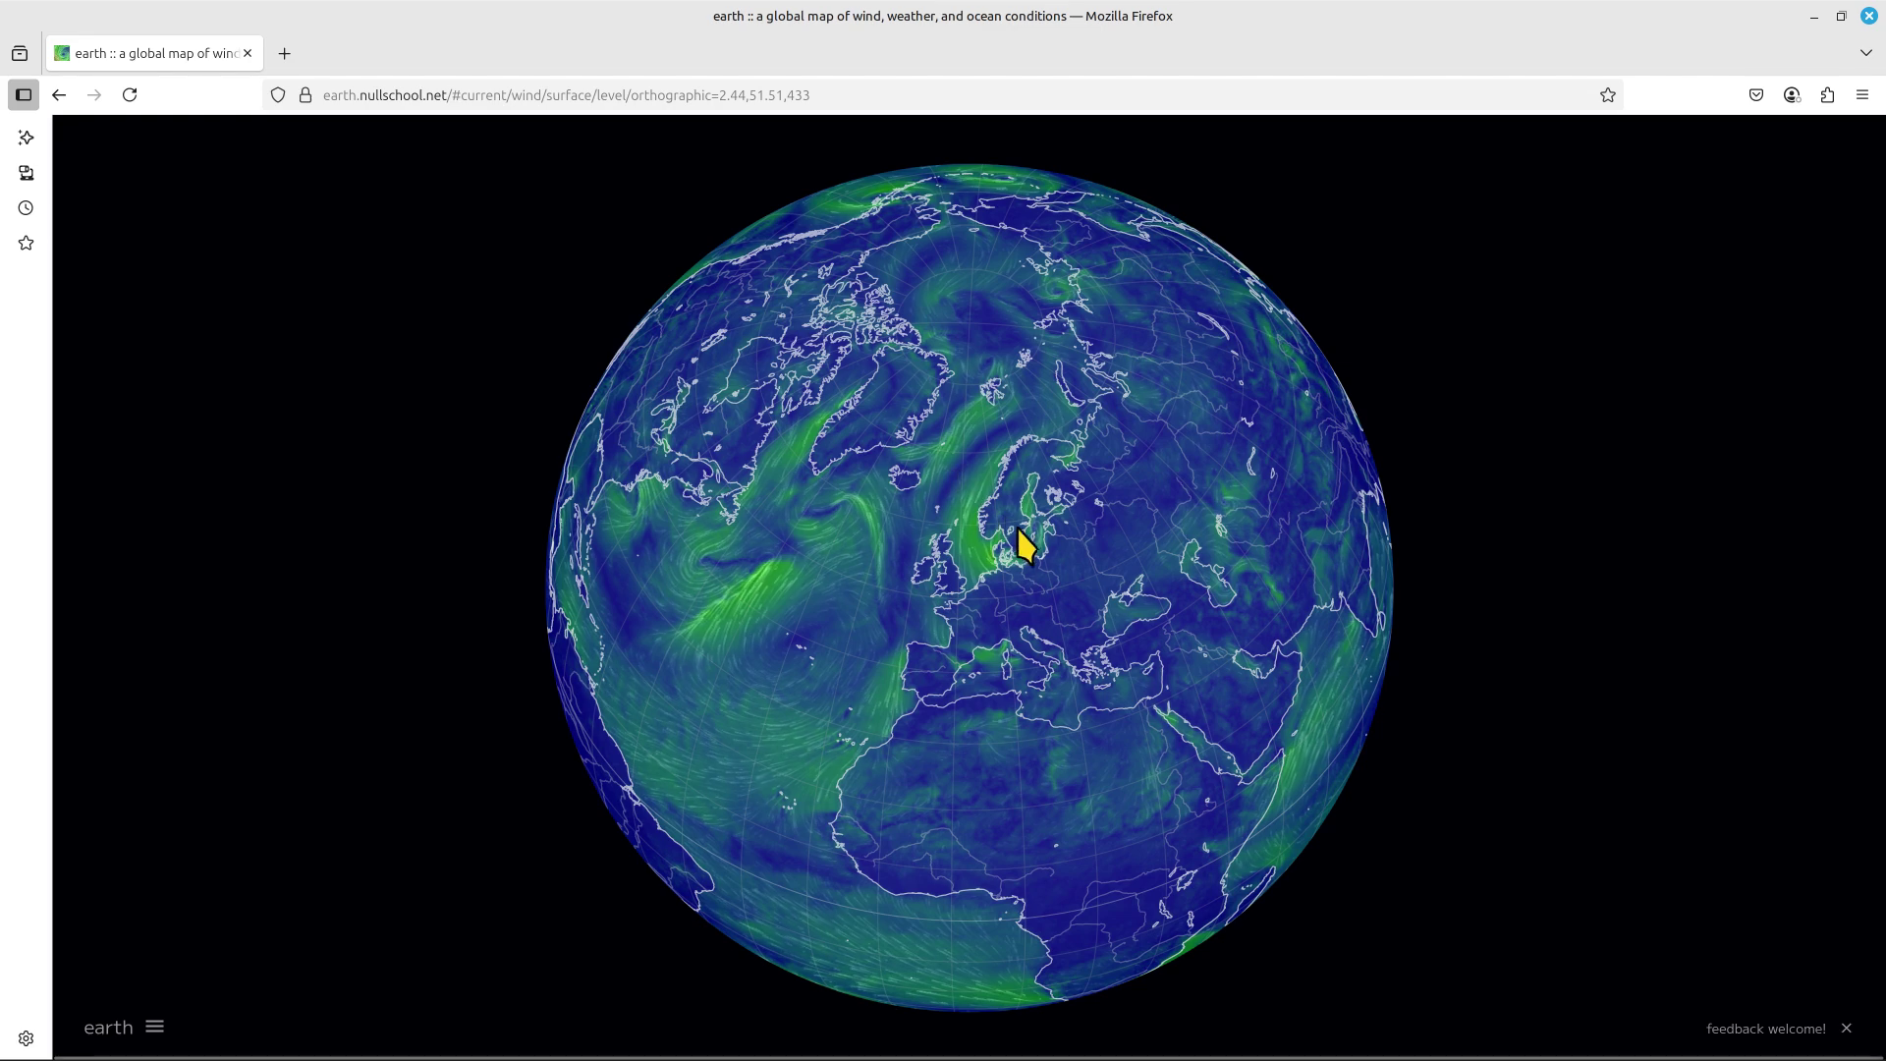
drag(1027, 547, 823, 542)
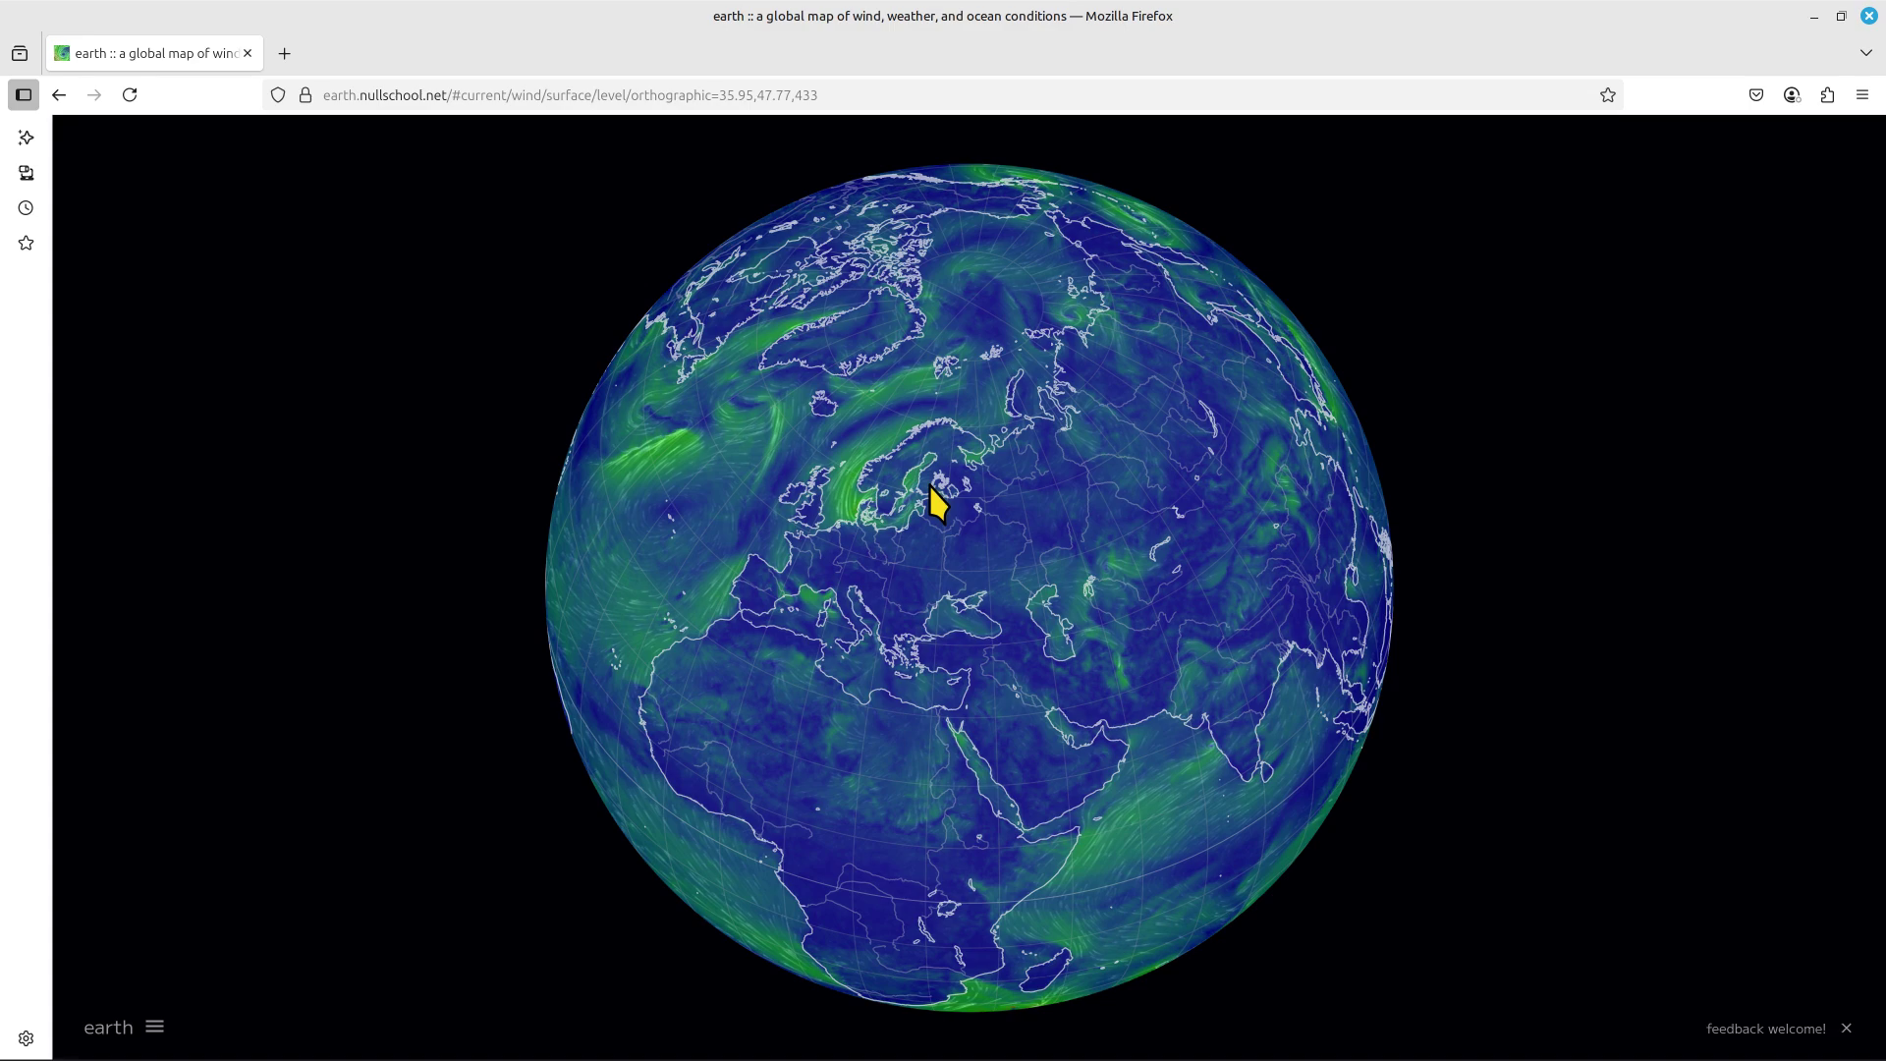
drag(858, 505, 1415, 476)
drag(813, 547, 1027, 547)
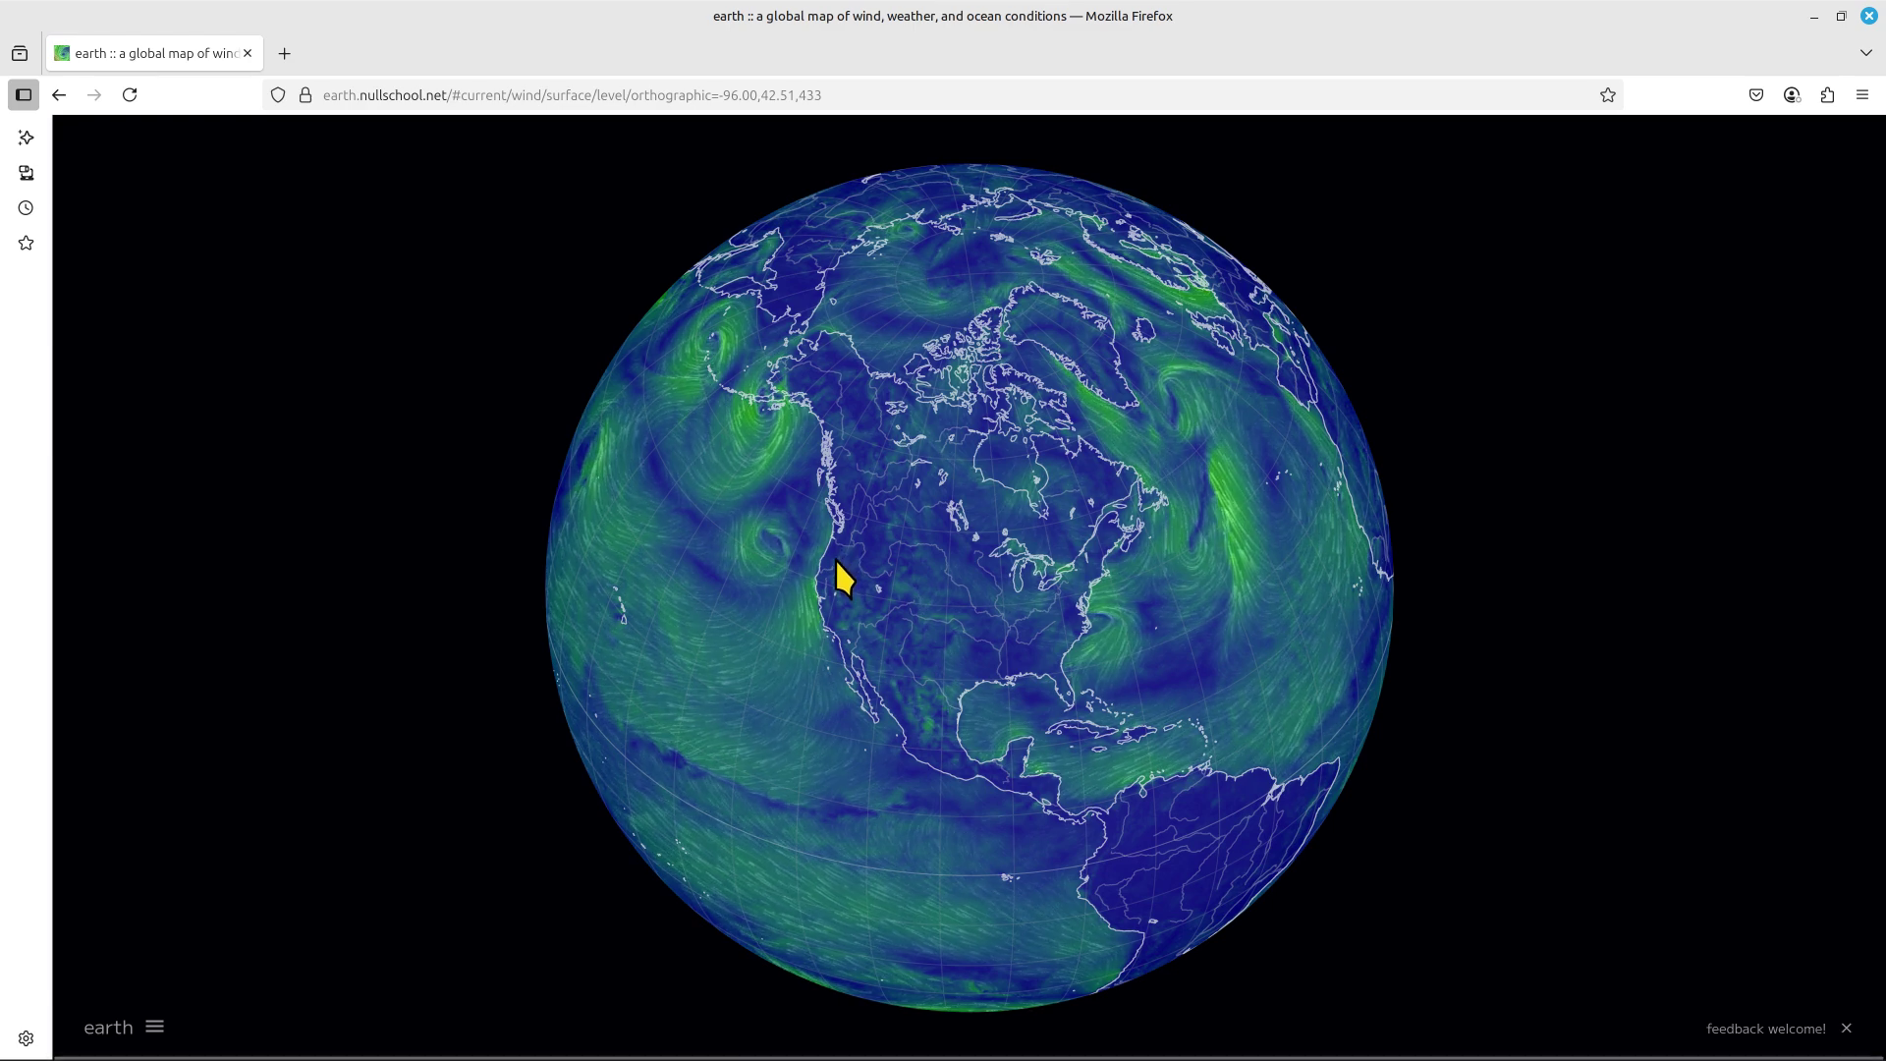
Spin the globe past the Pacific, Antarctica, Africa, Asia and the Arctic, then close the Earth window.
drag(888, 623, 935, 232)
drag(1018, 527, 994, 227)
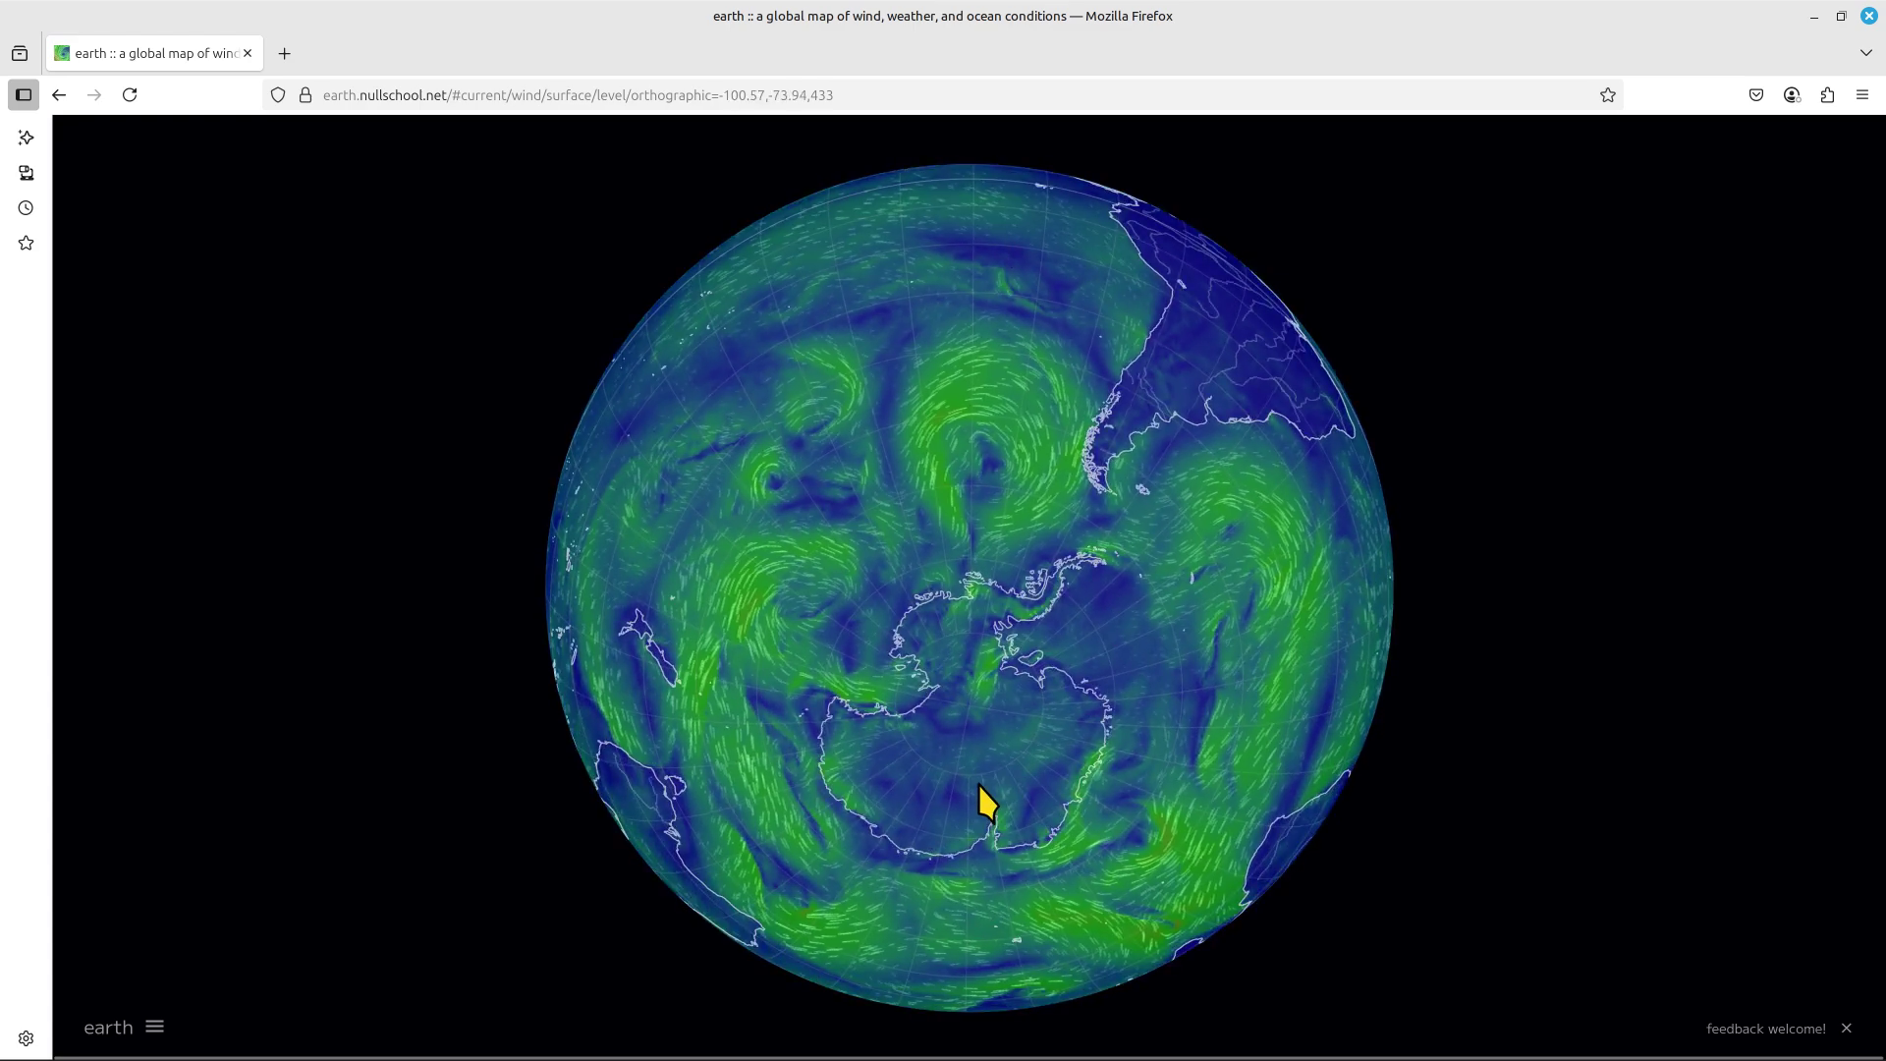
drag(1235, 388, 897, 704)
drag(1145, 603, 565, 751)
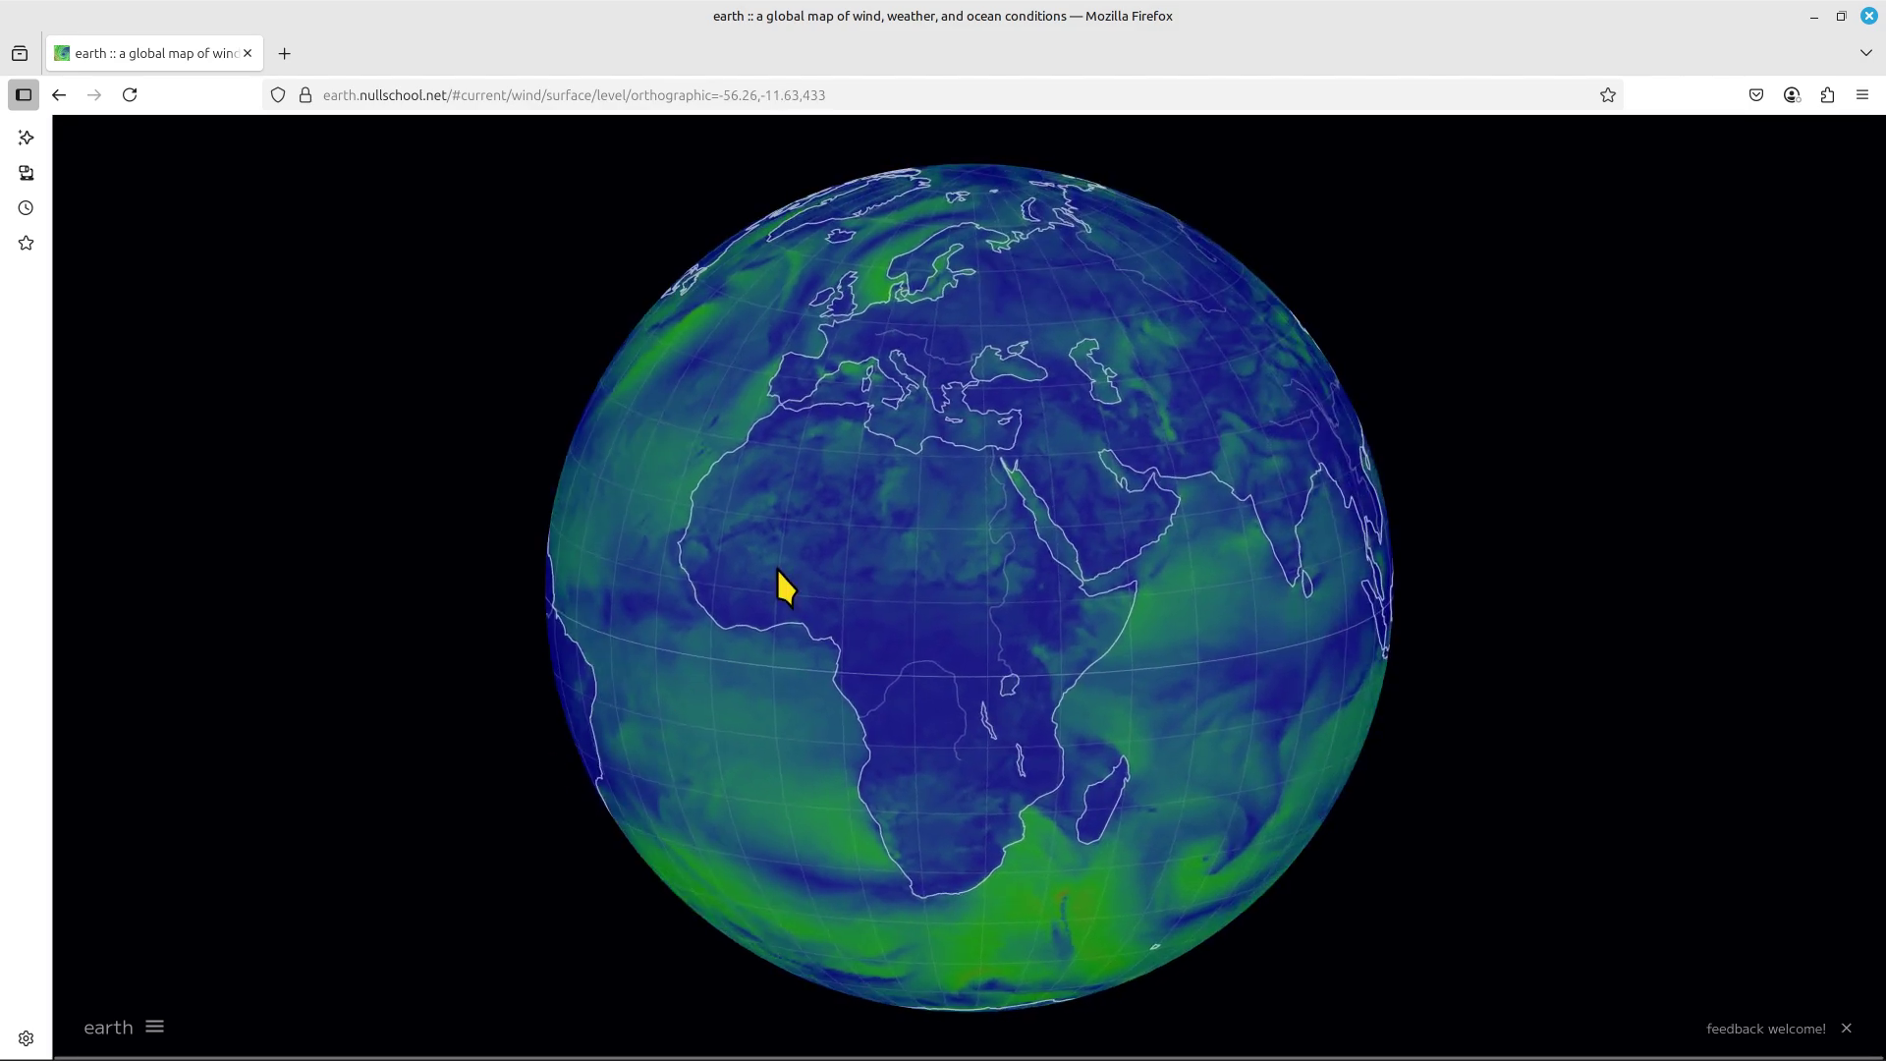
drag(911, 552, 808, 678)
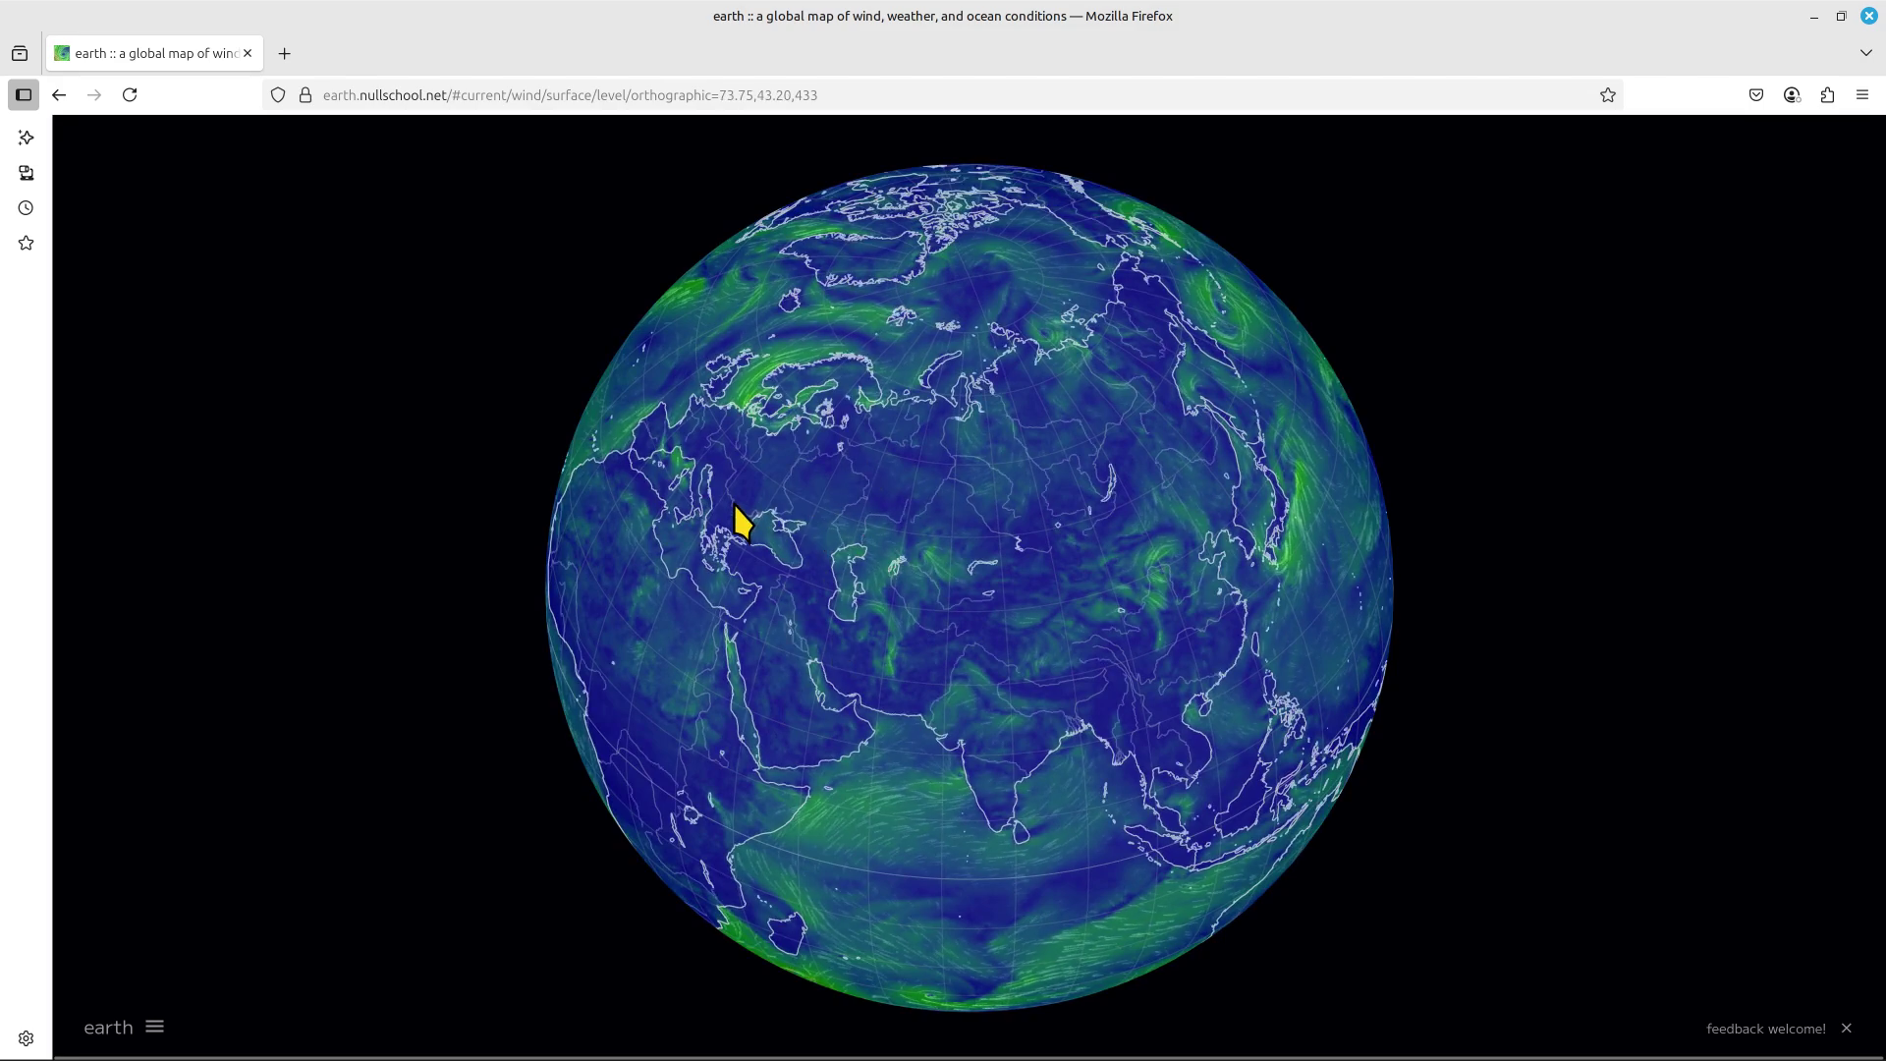
drag(743, 521, 1399, 463)
drag(1029, 552, 1158, 800)
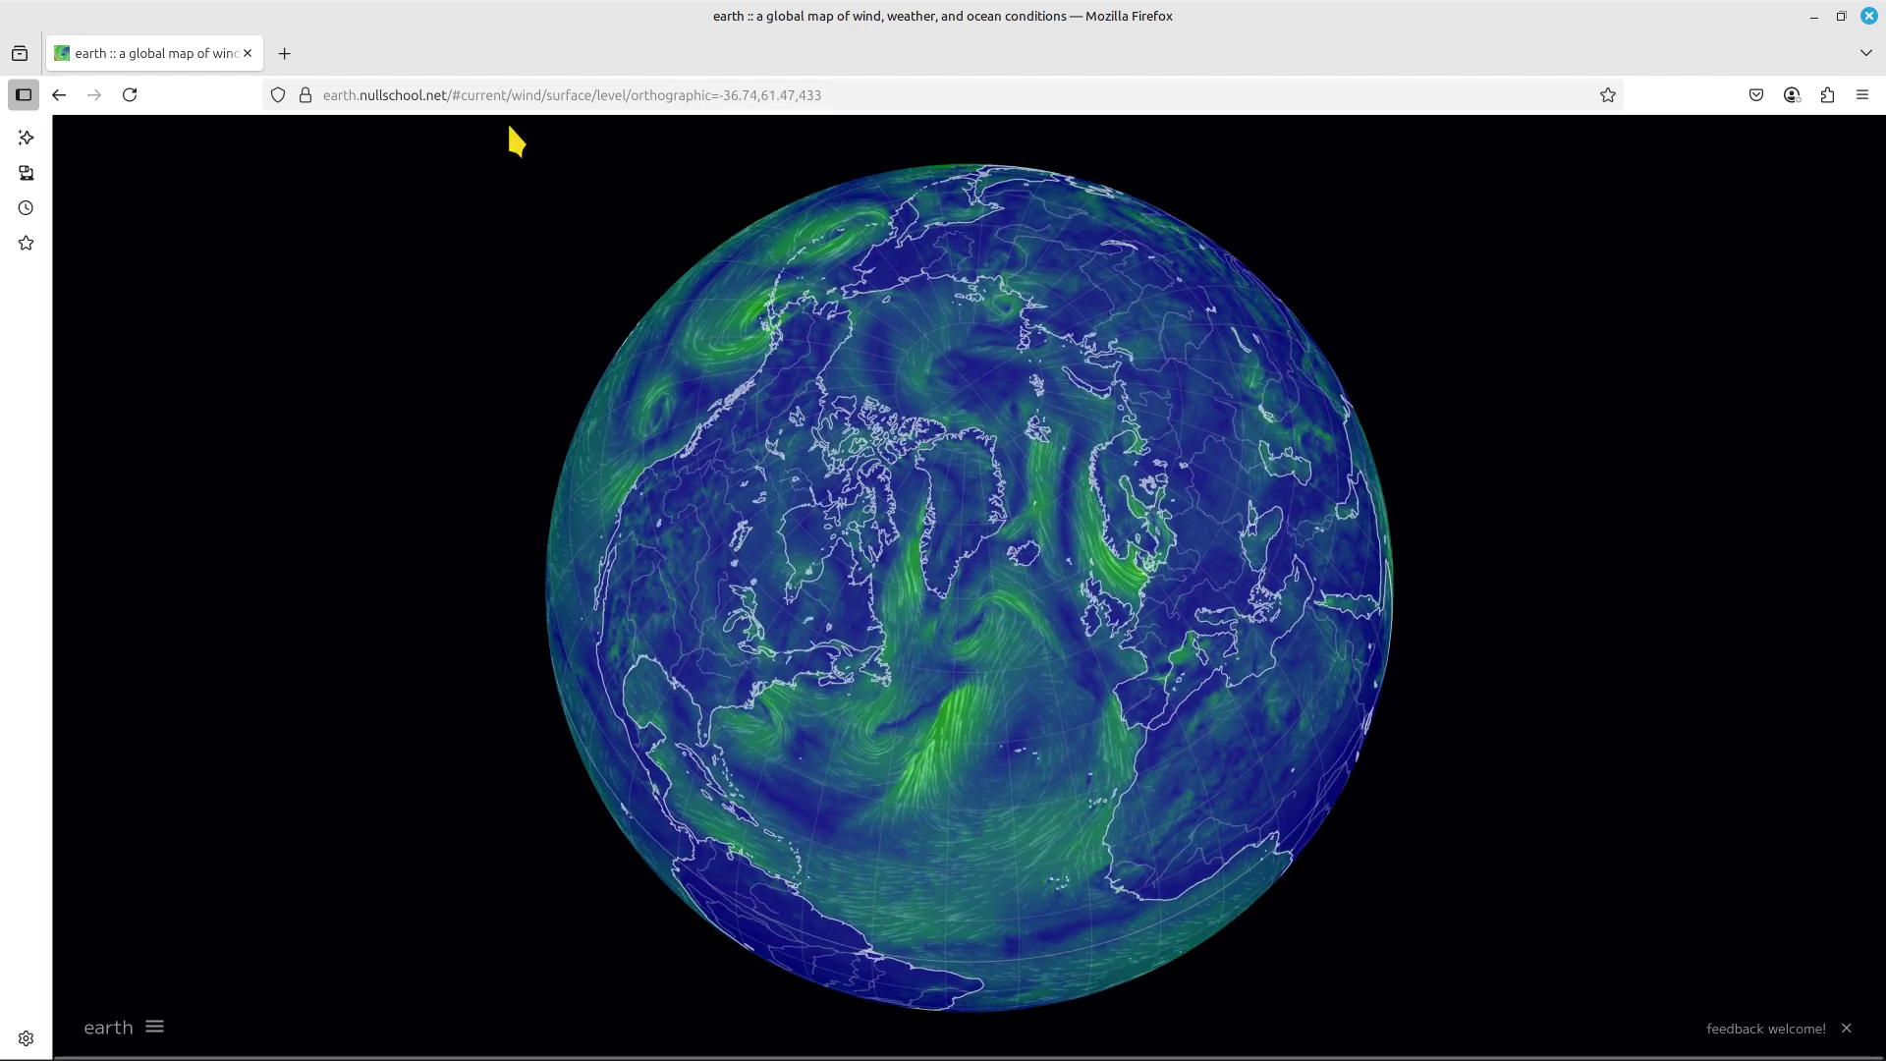
click(1869, 16)
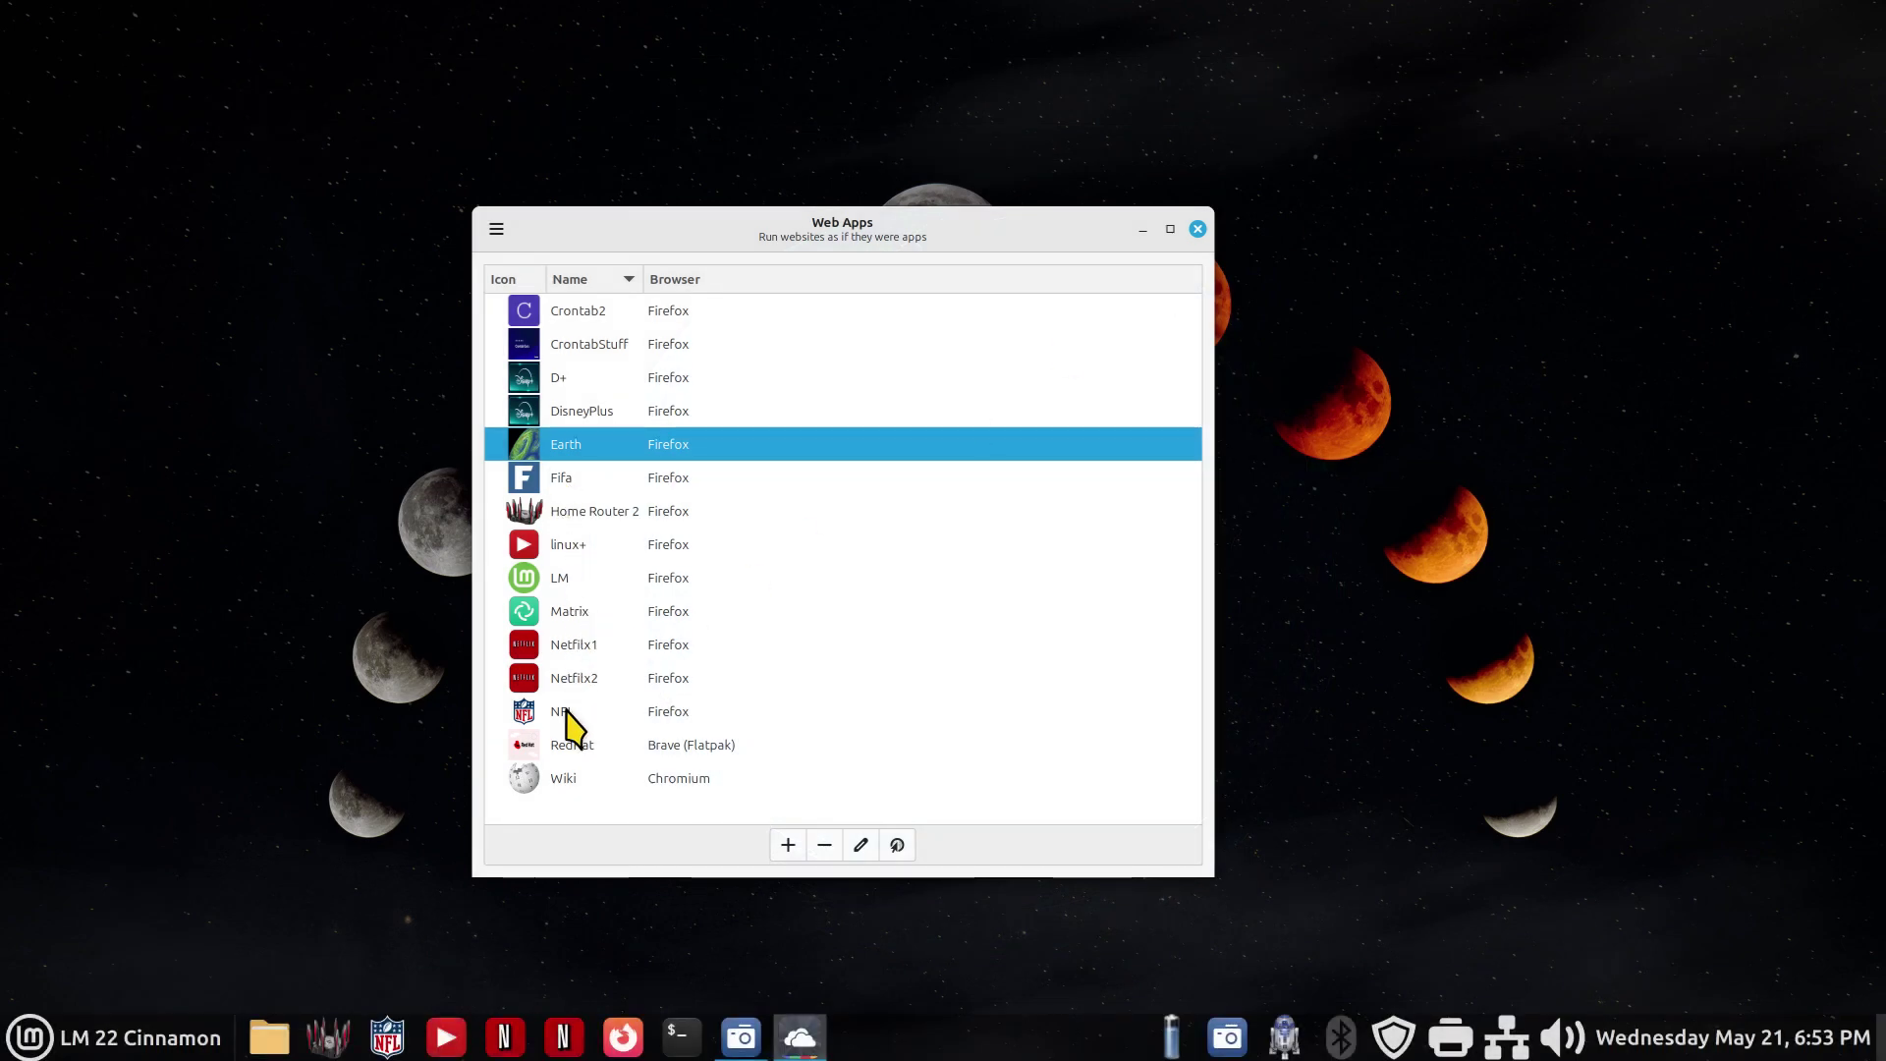
Delete the D+ web app.
click(550, 381)
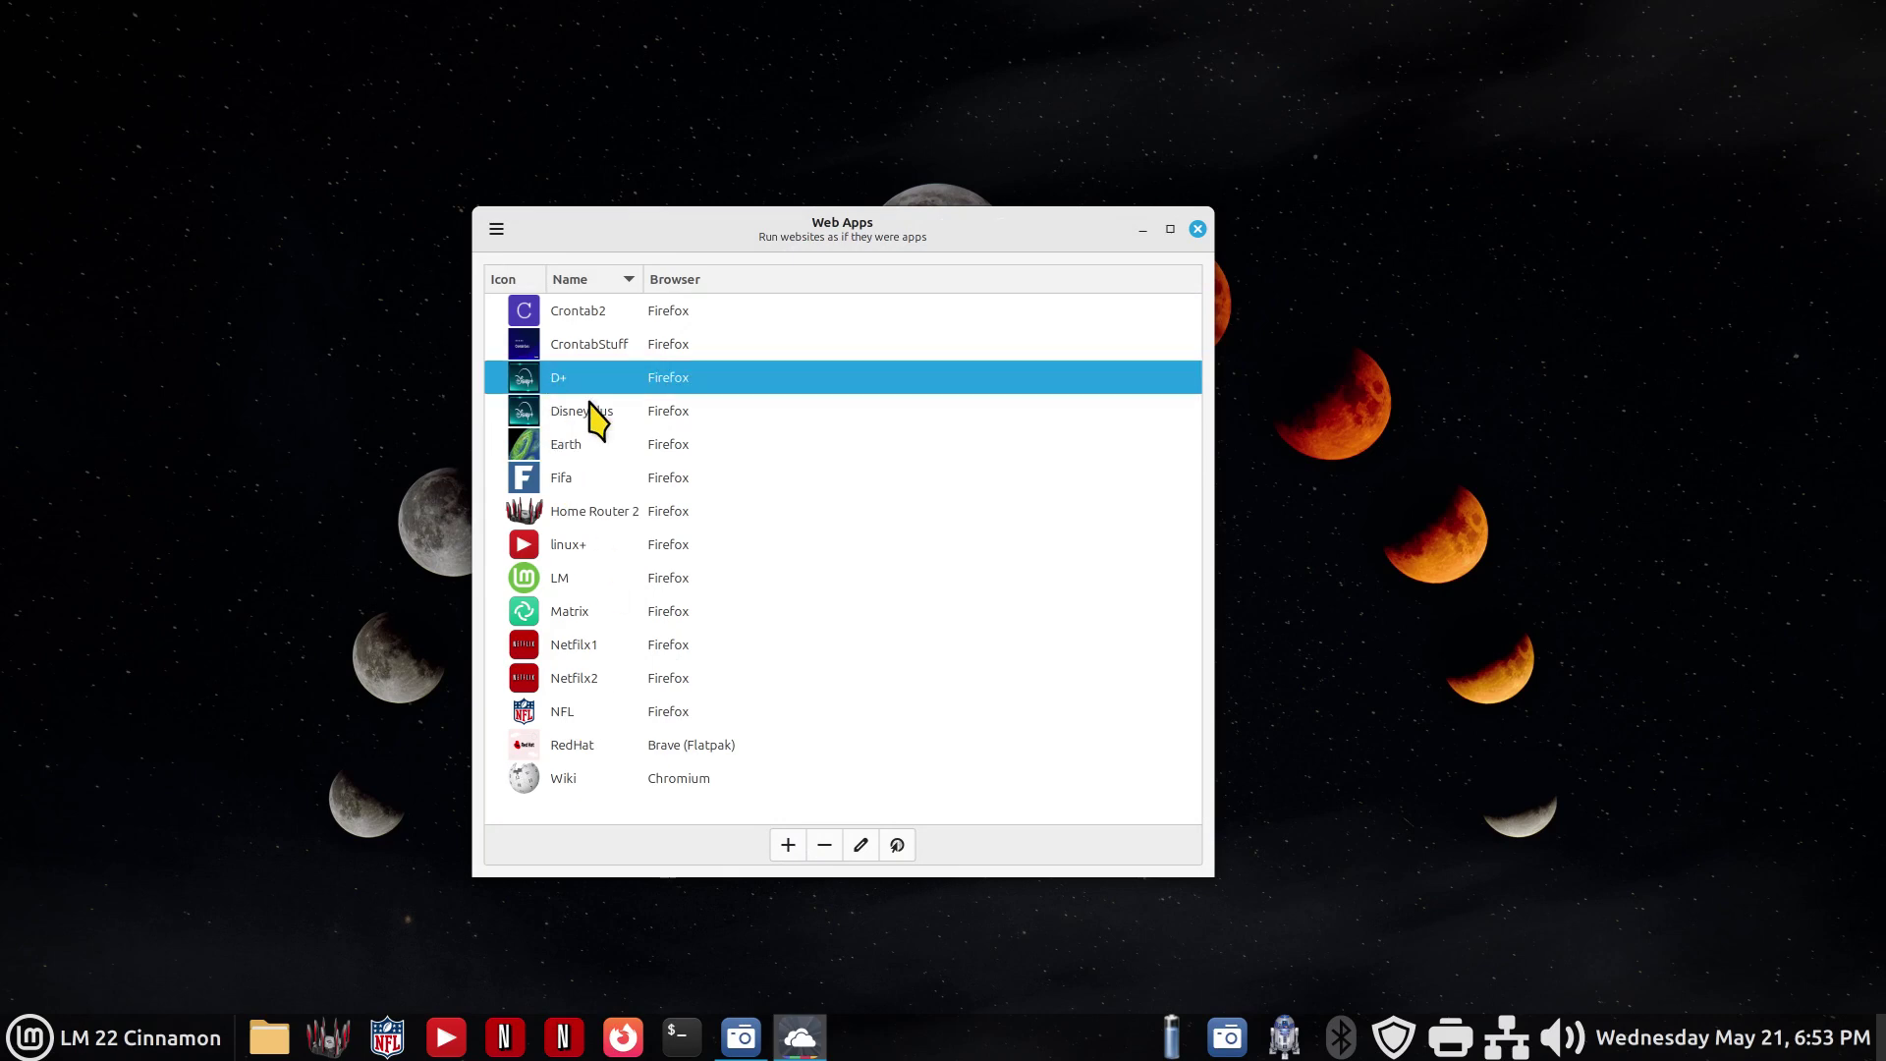
click(824, 845)
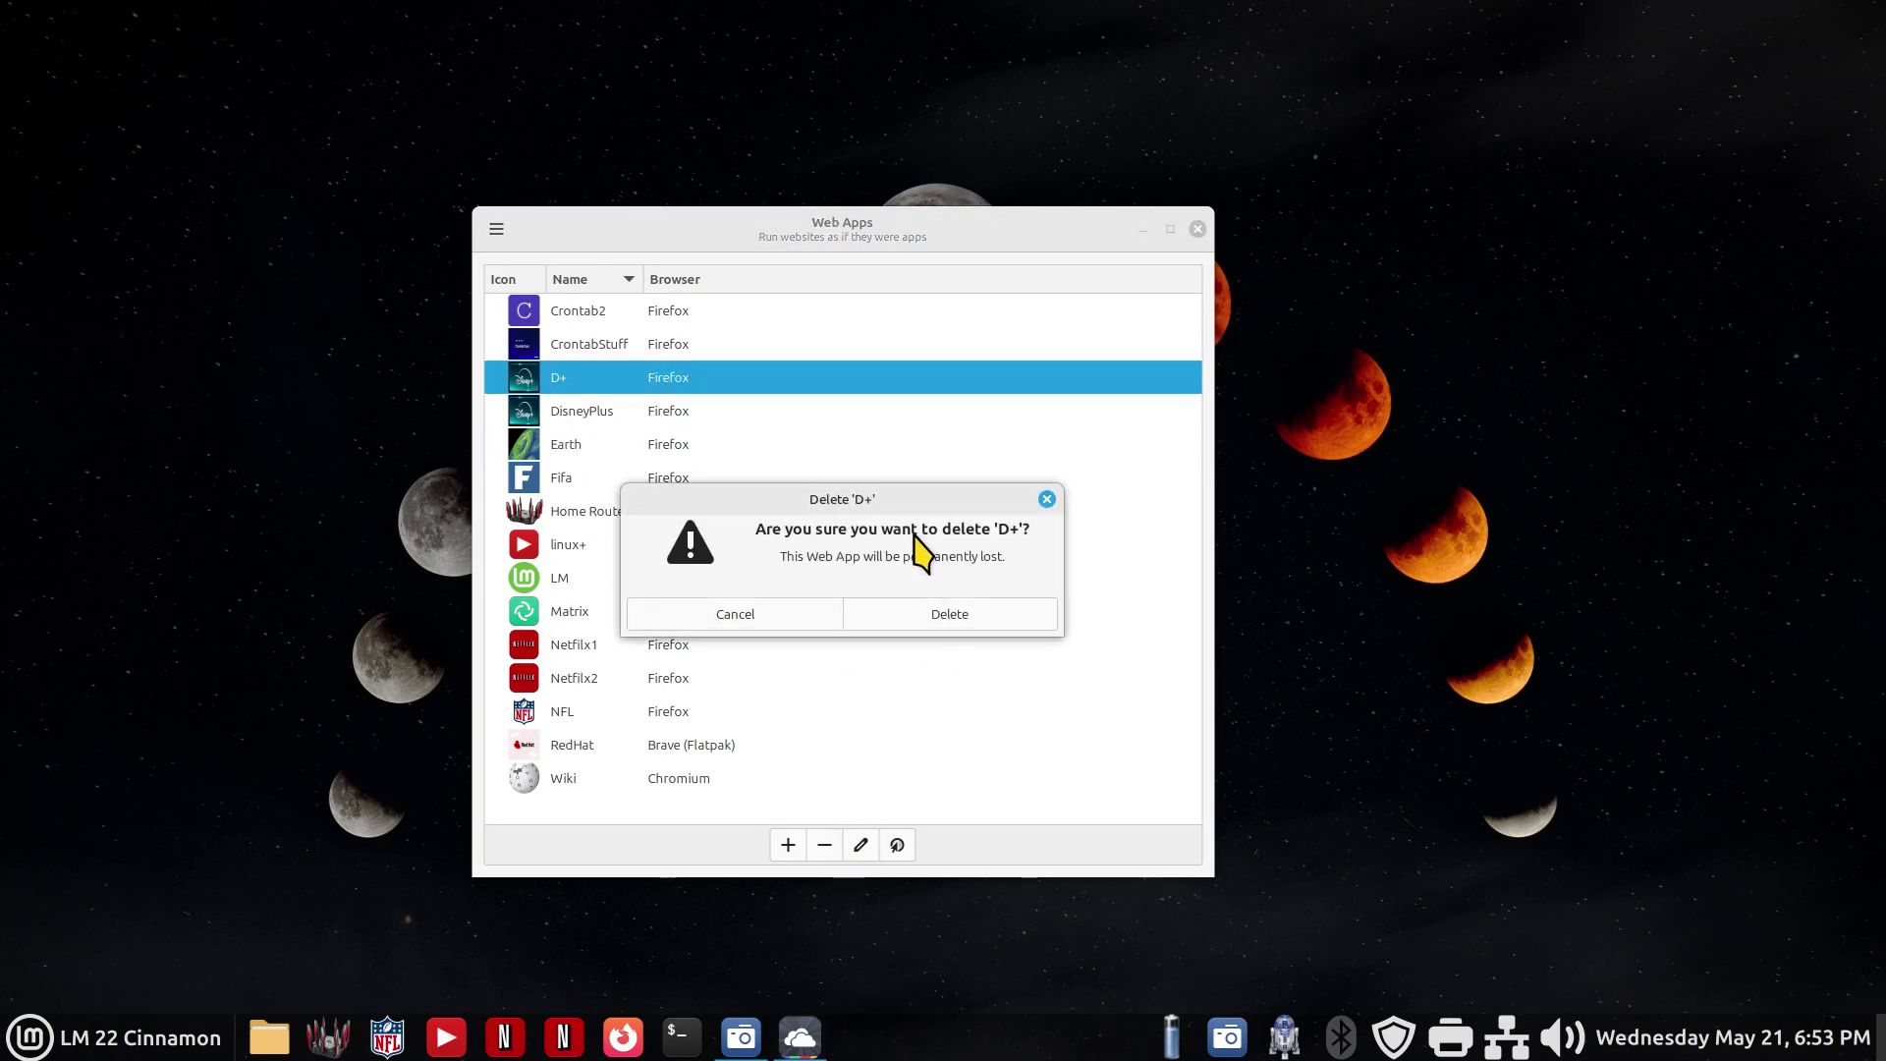
click(931, 614)
Delete the DisneyPlus web app and close the Web Apps manager.
click(596, 383)
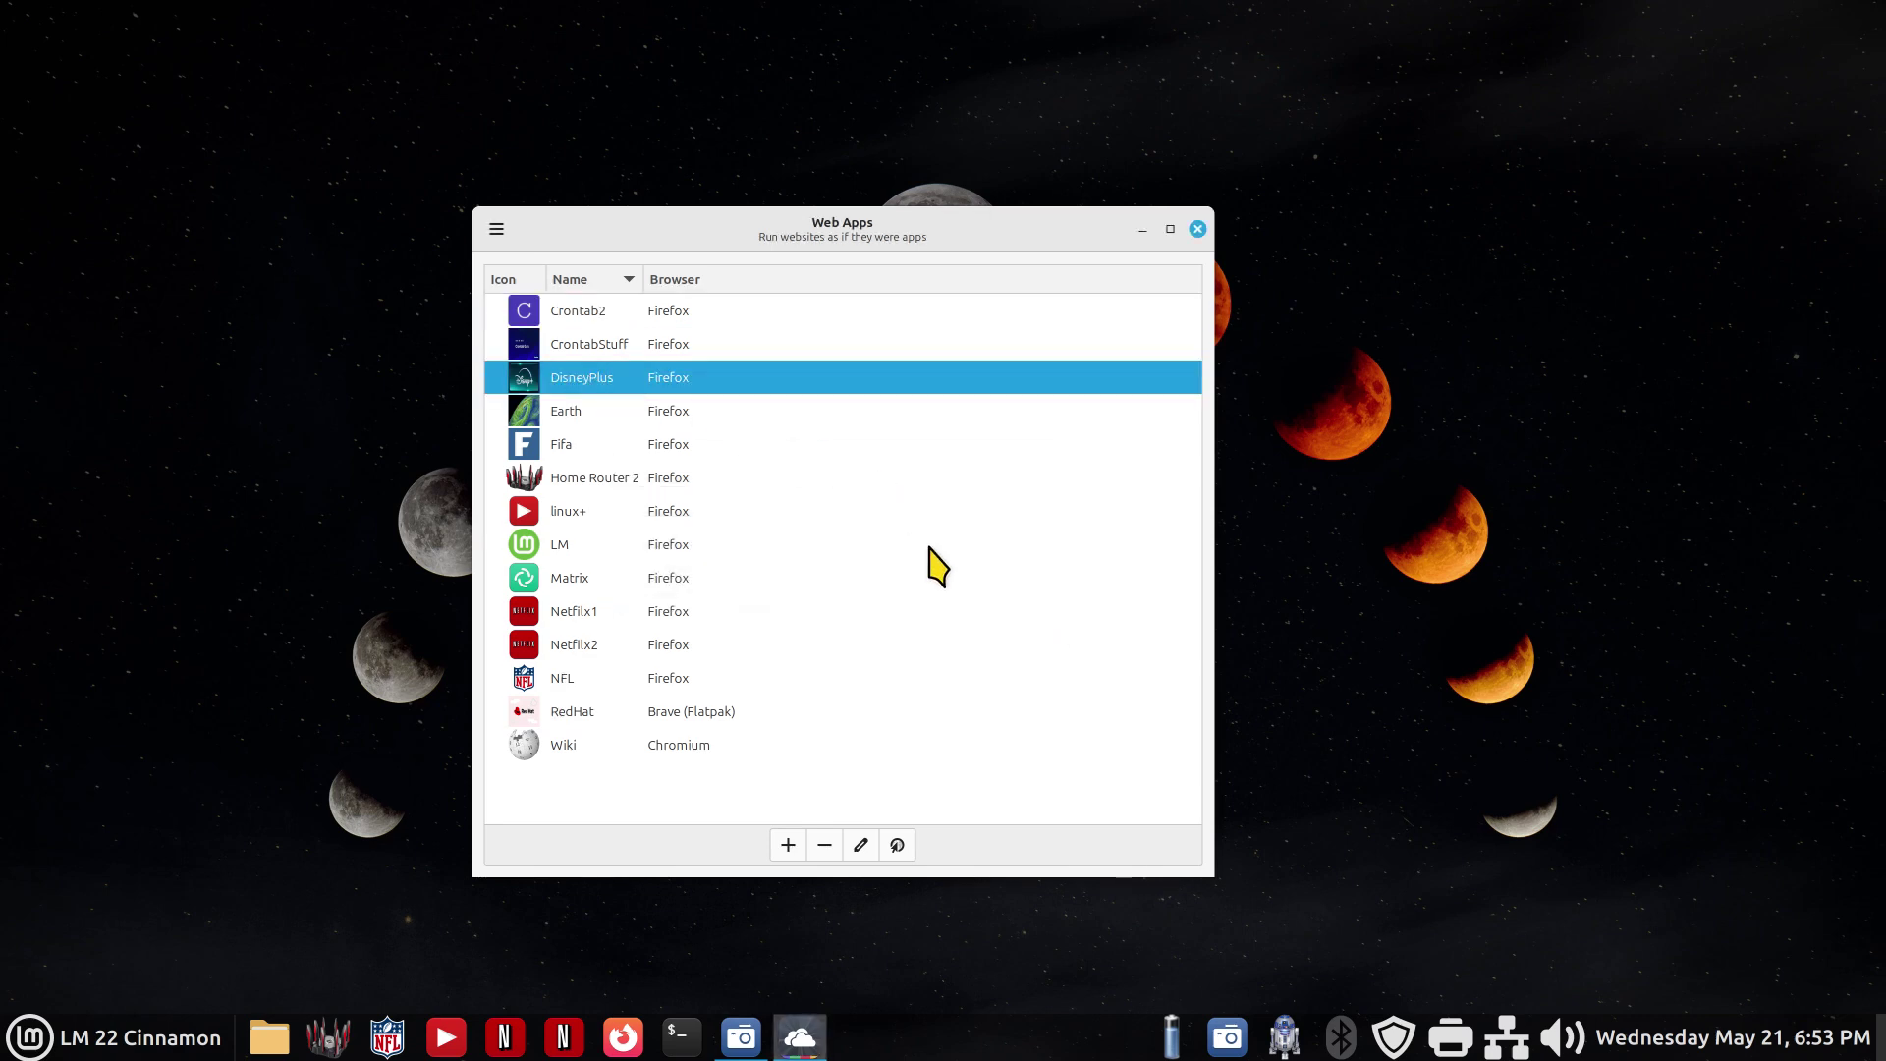
click(824, 845)
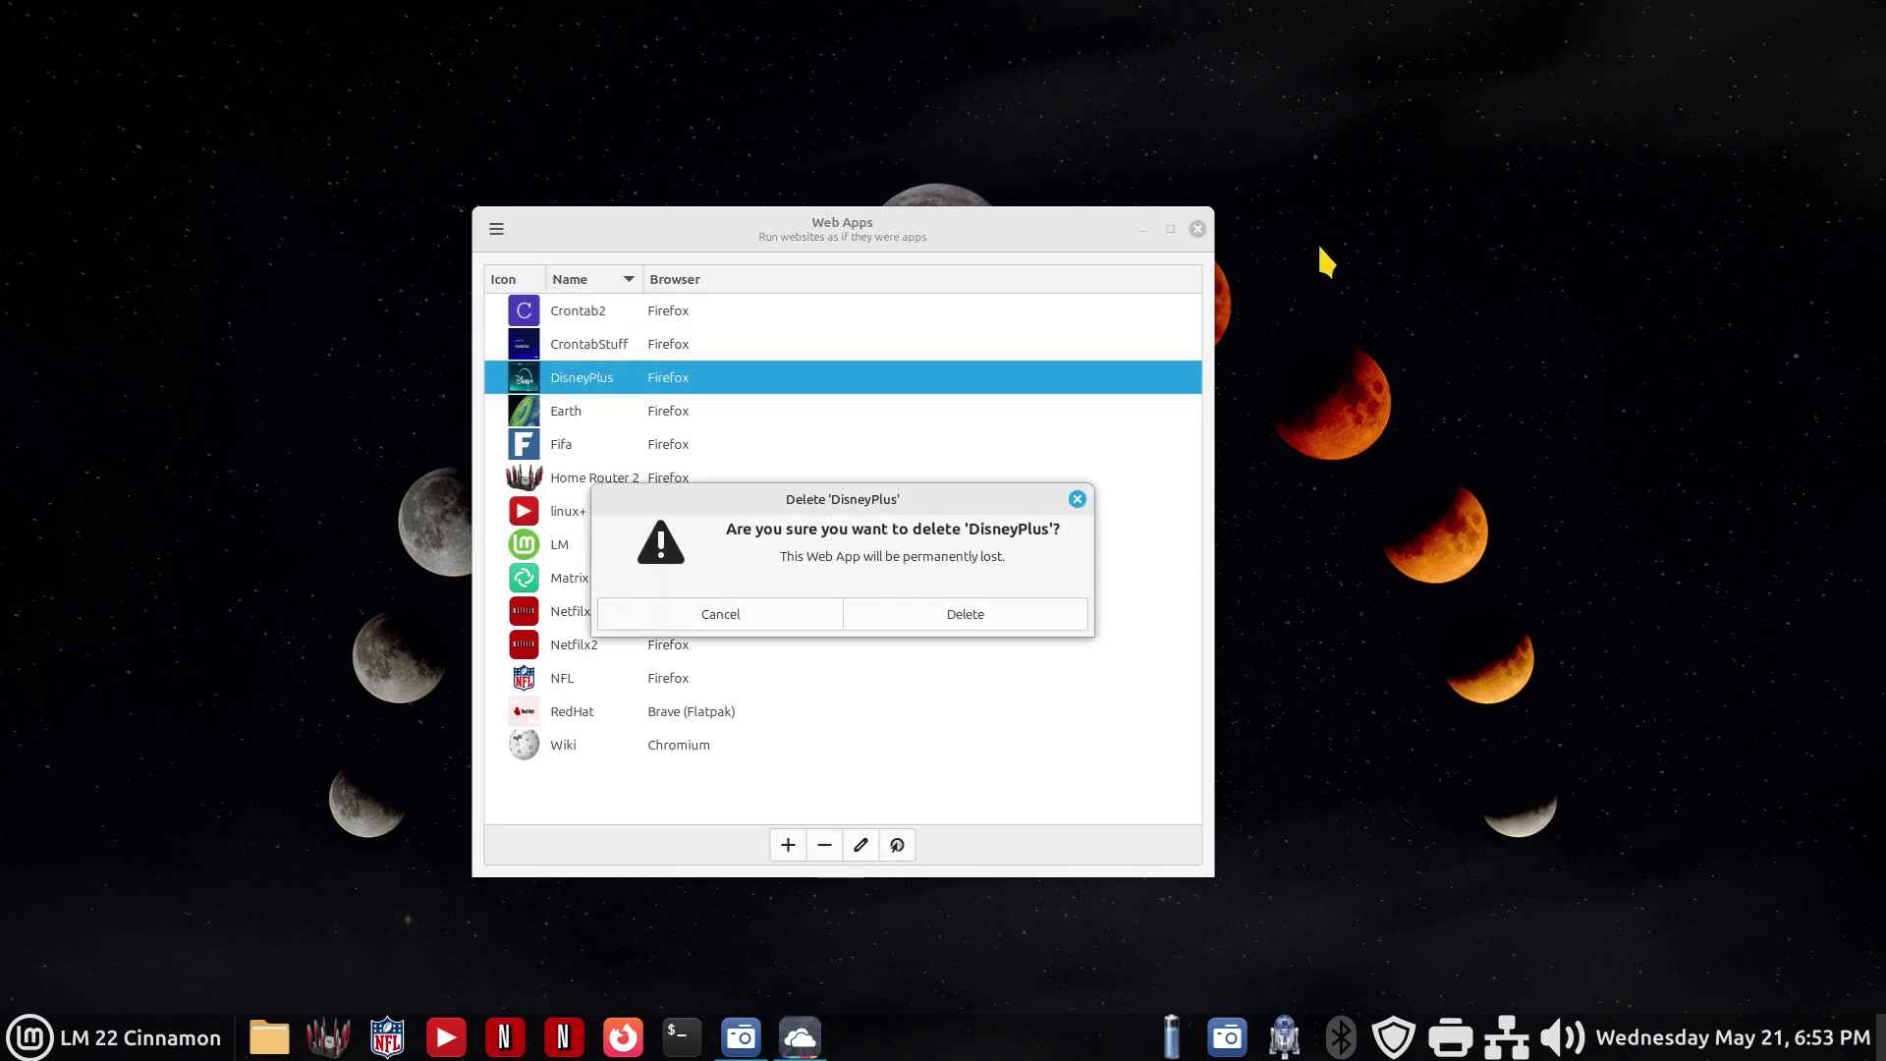
click(970, 619)
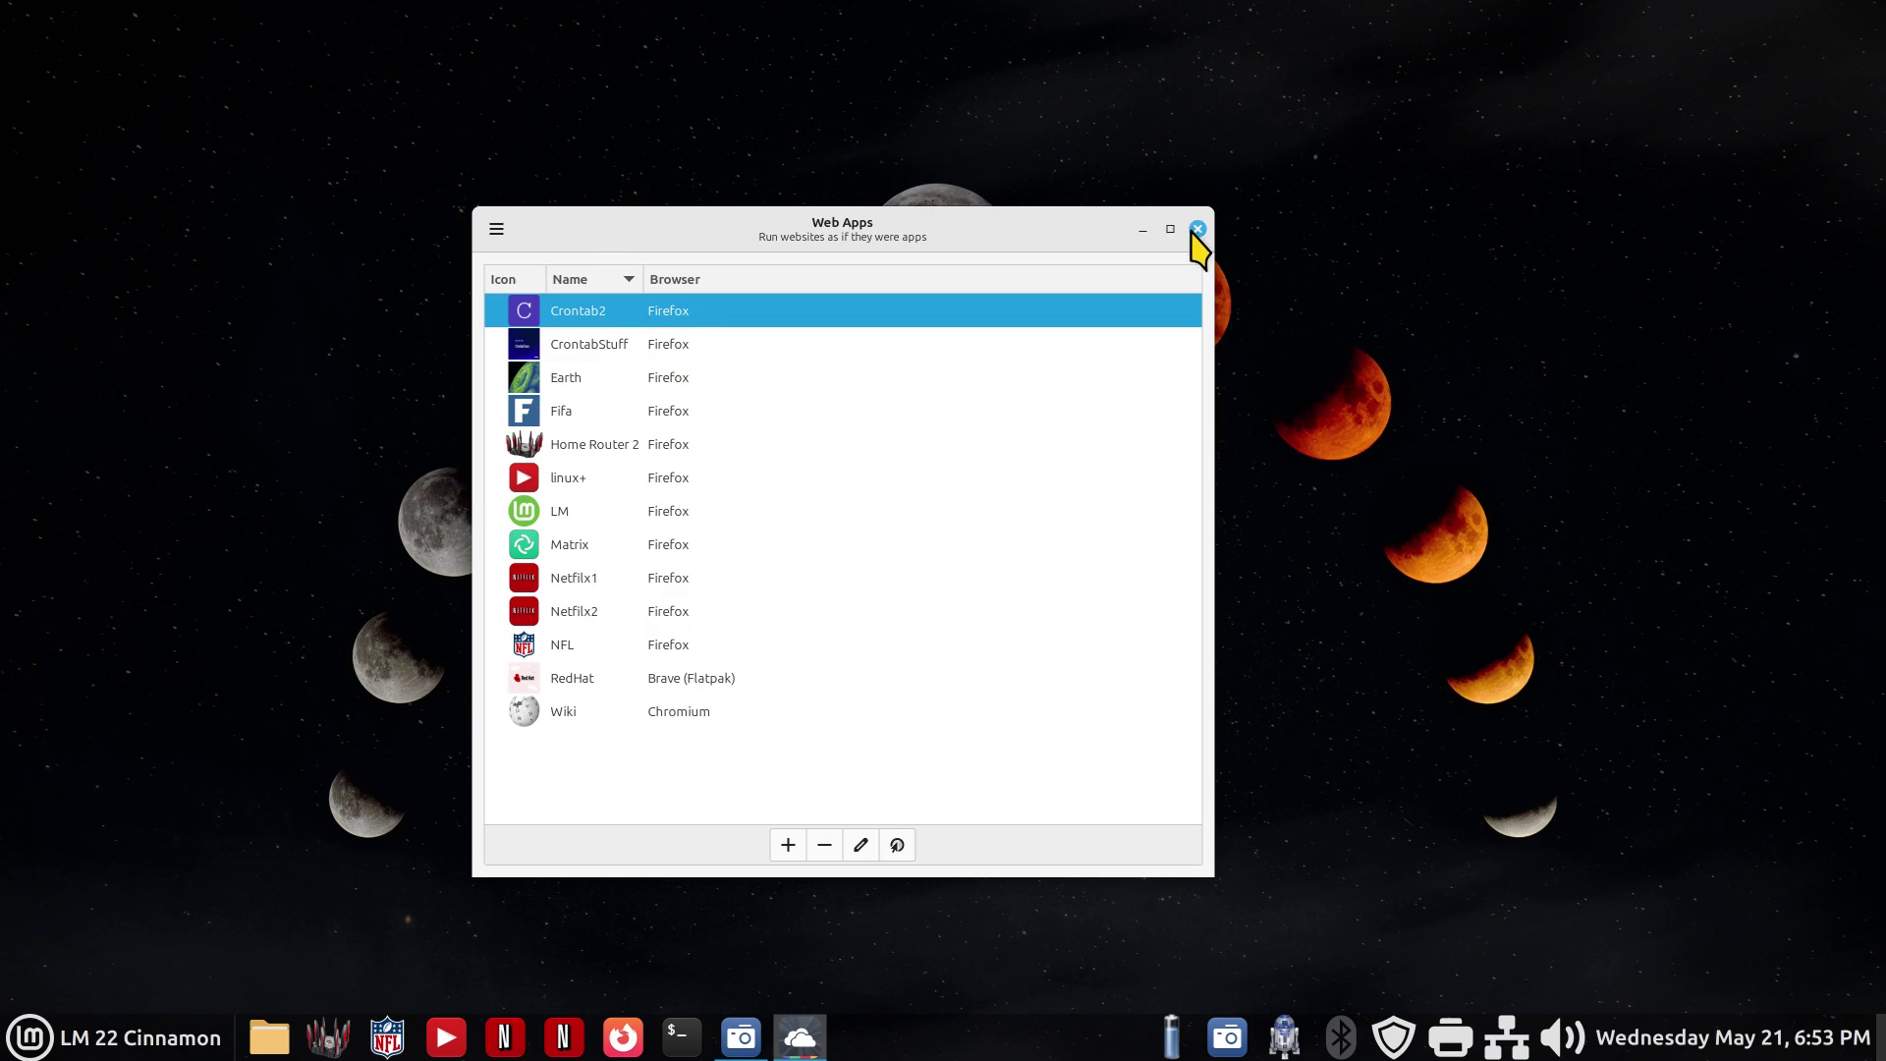
click(1198, 229)
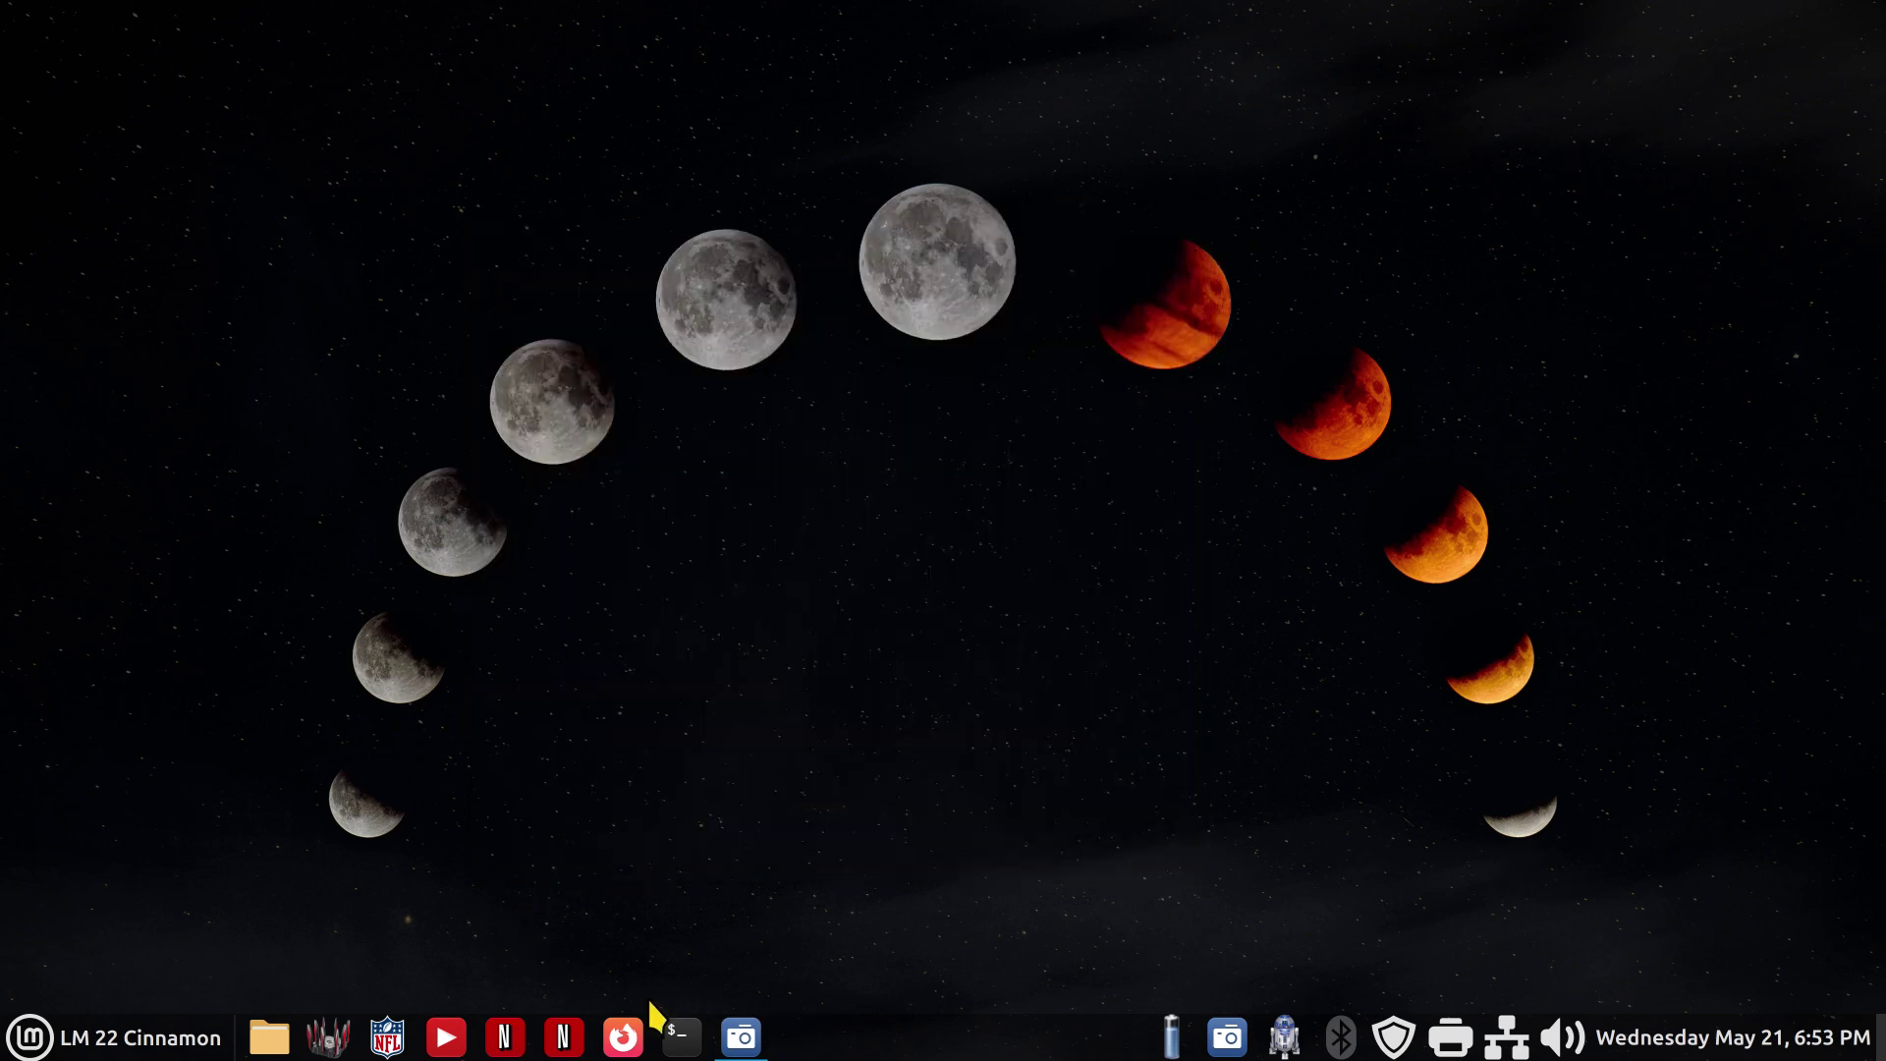
Launch Firefox and search for 'disney plus'.
click(640, 1031)
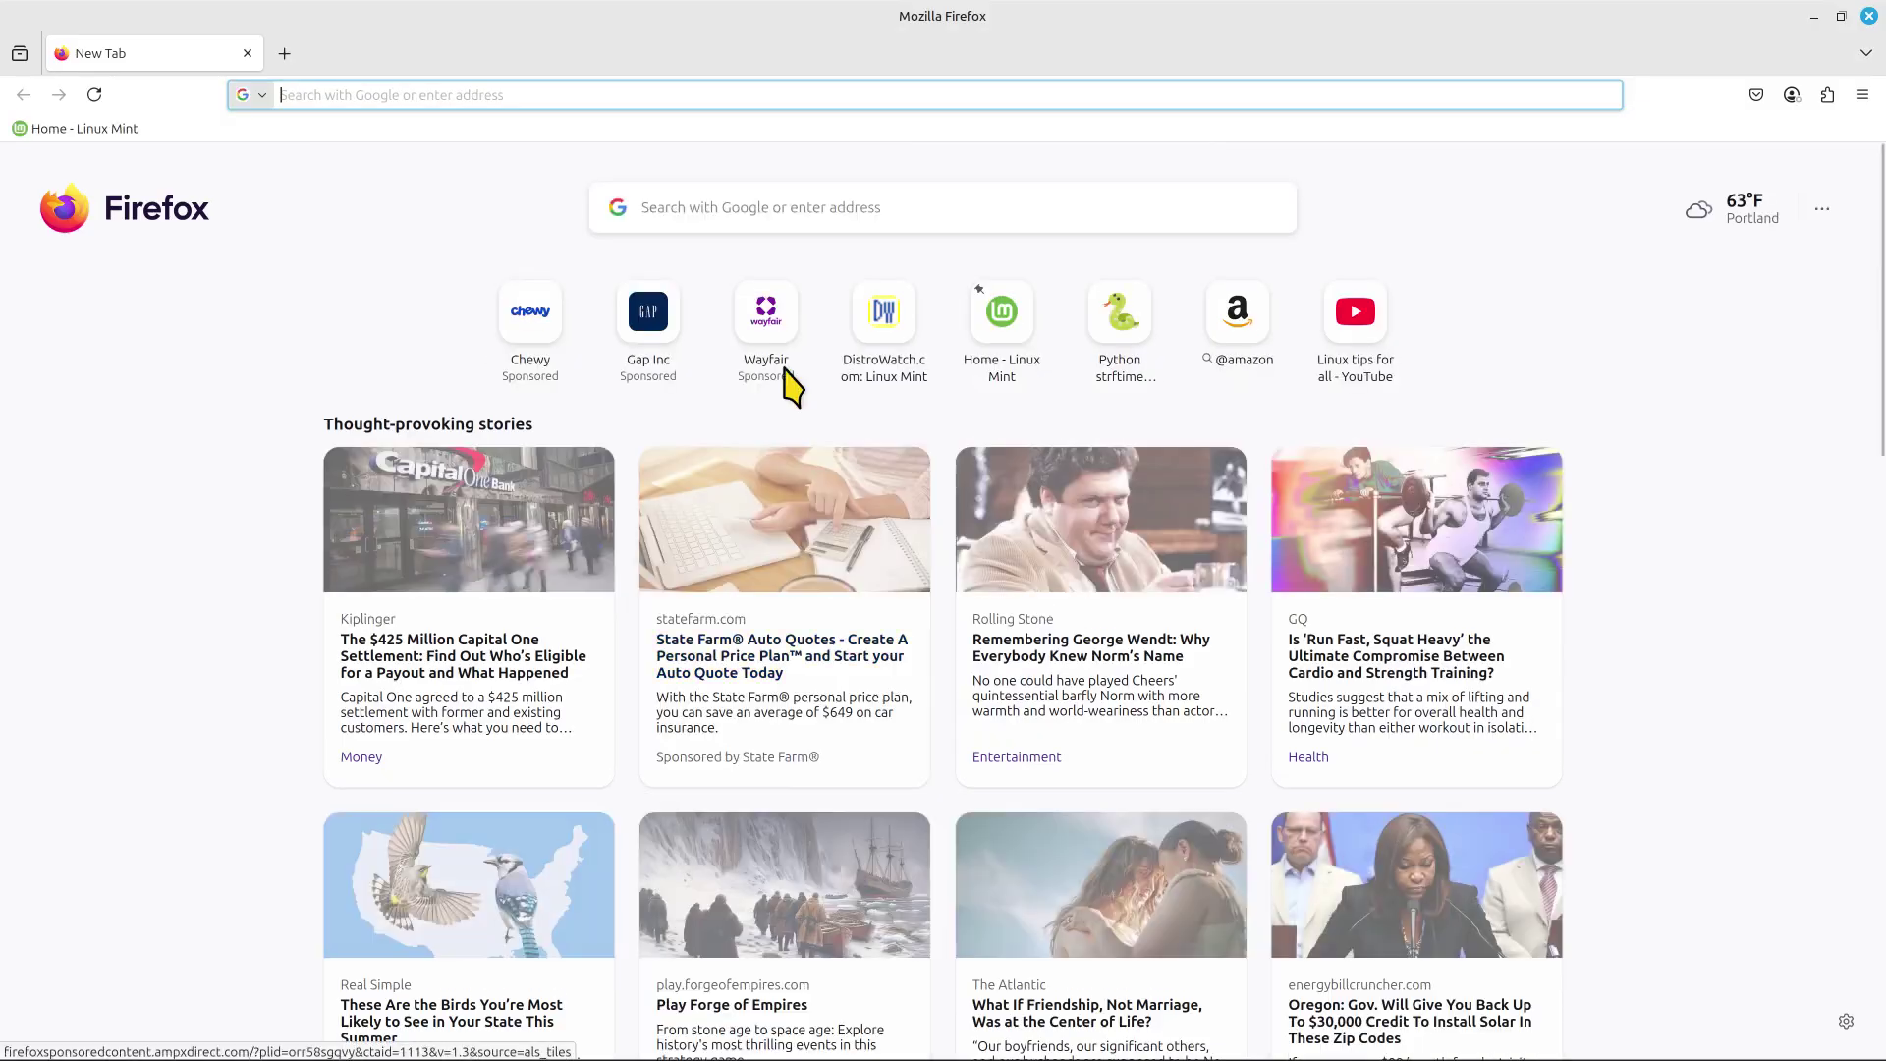
click(707, 203)
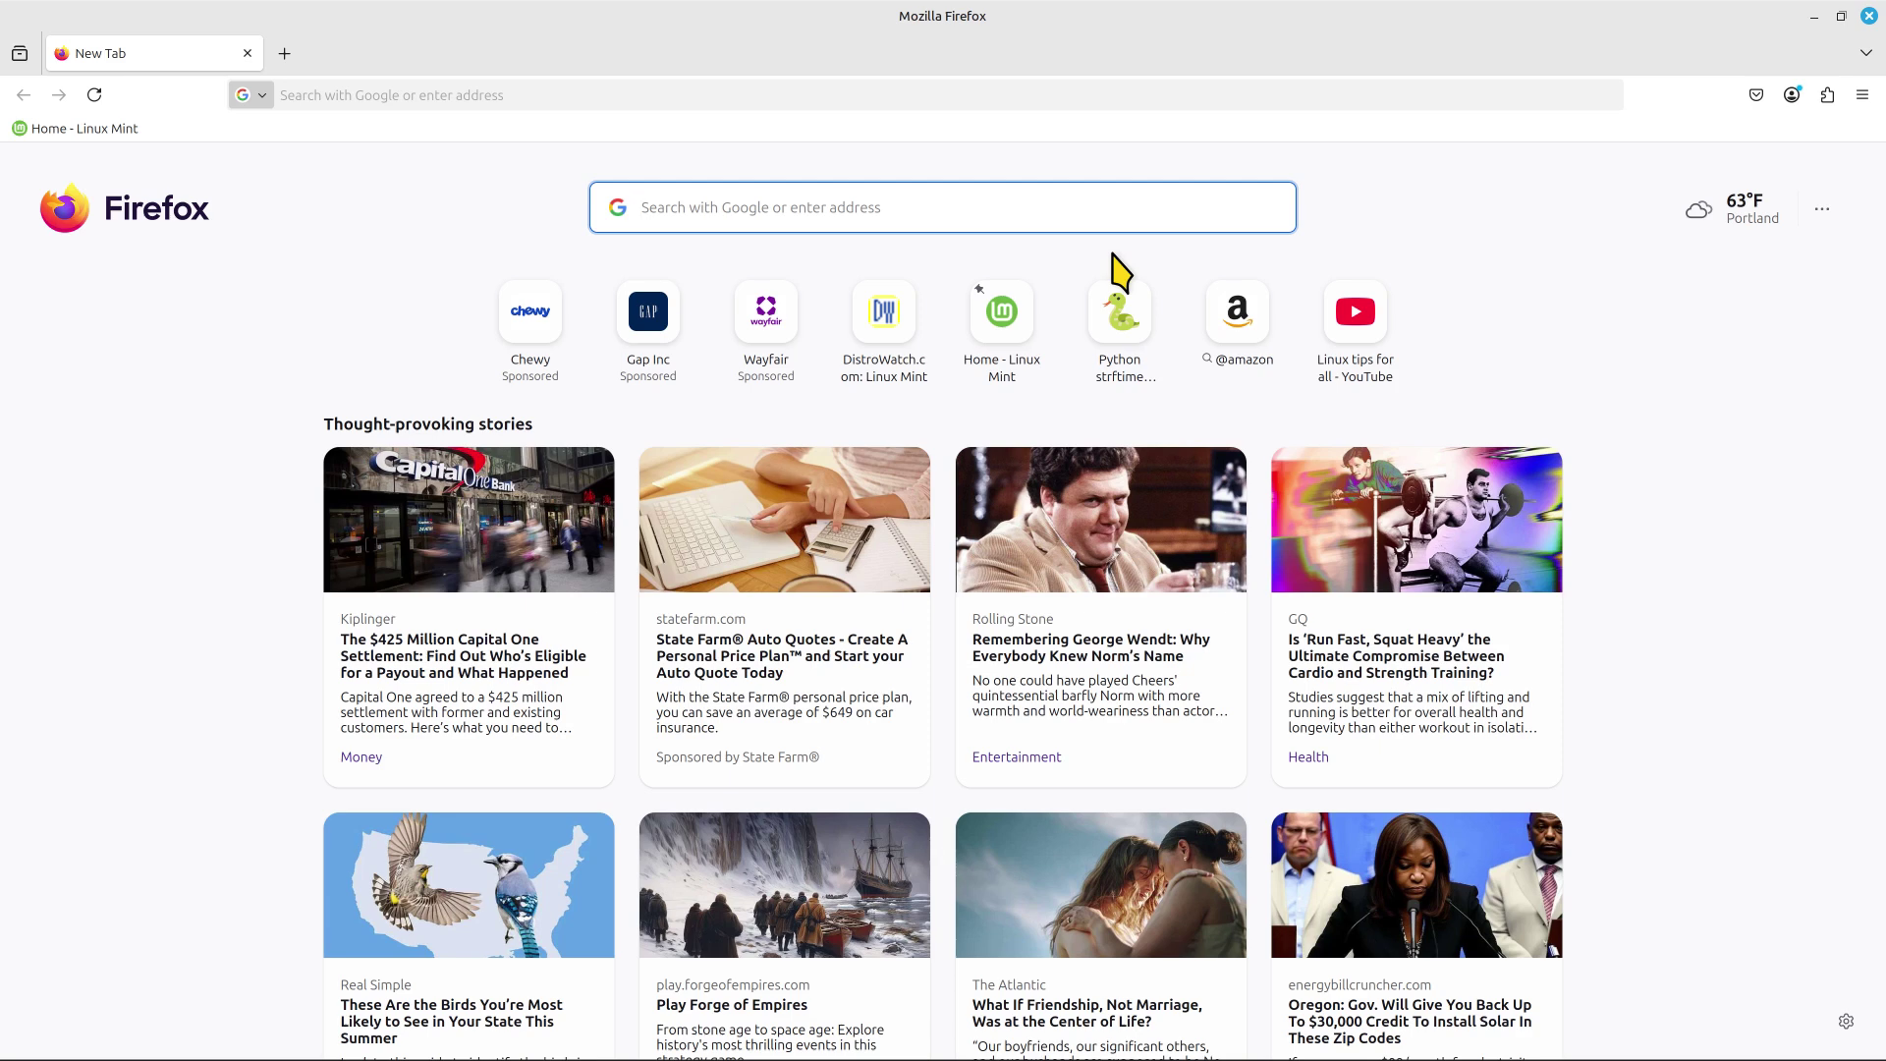
text(dis)
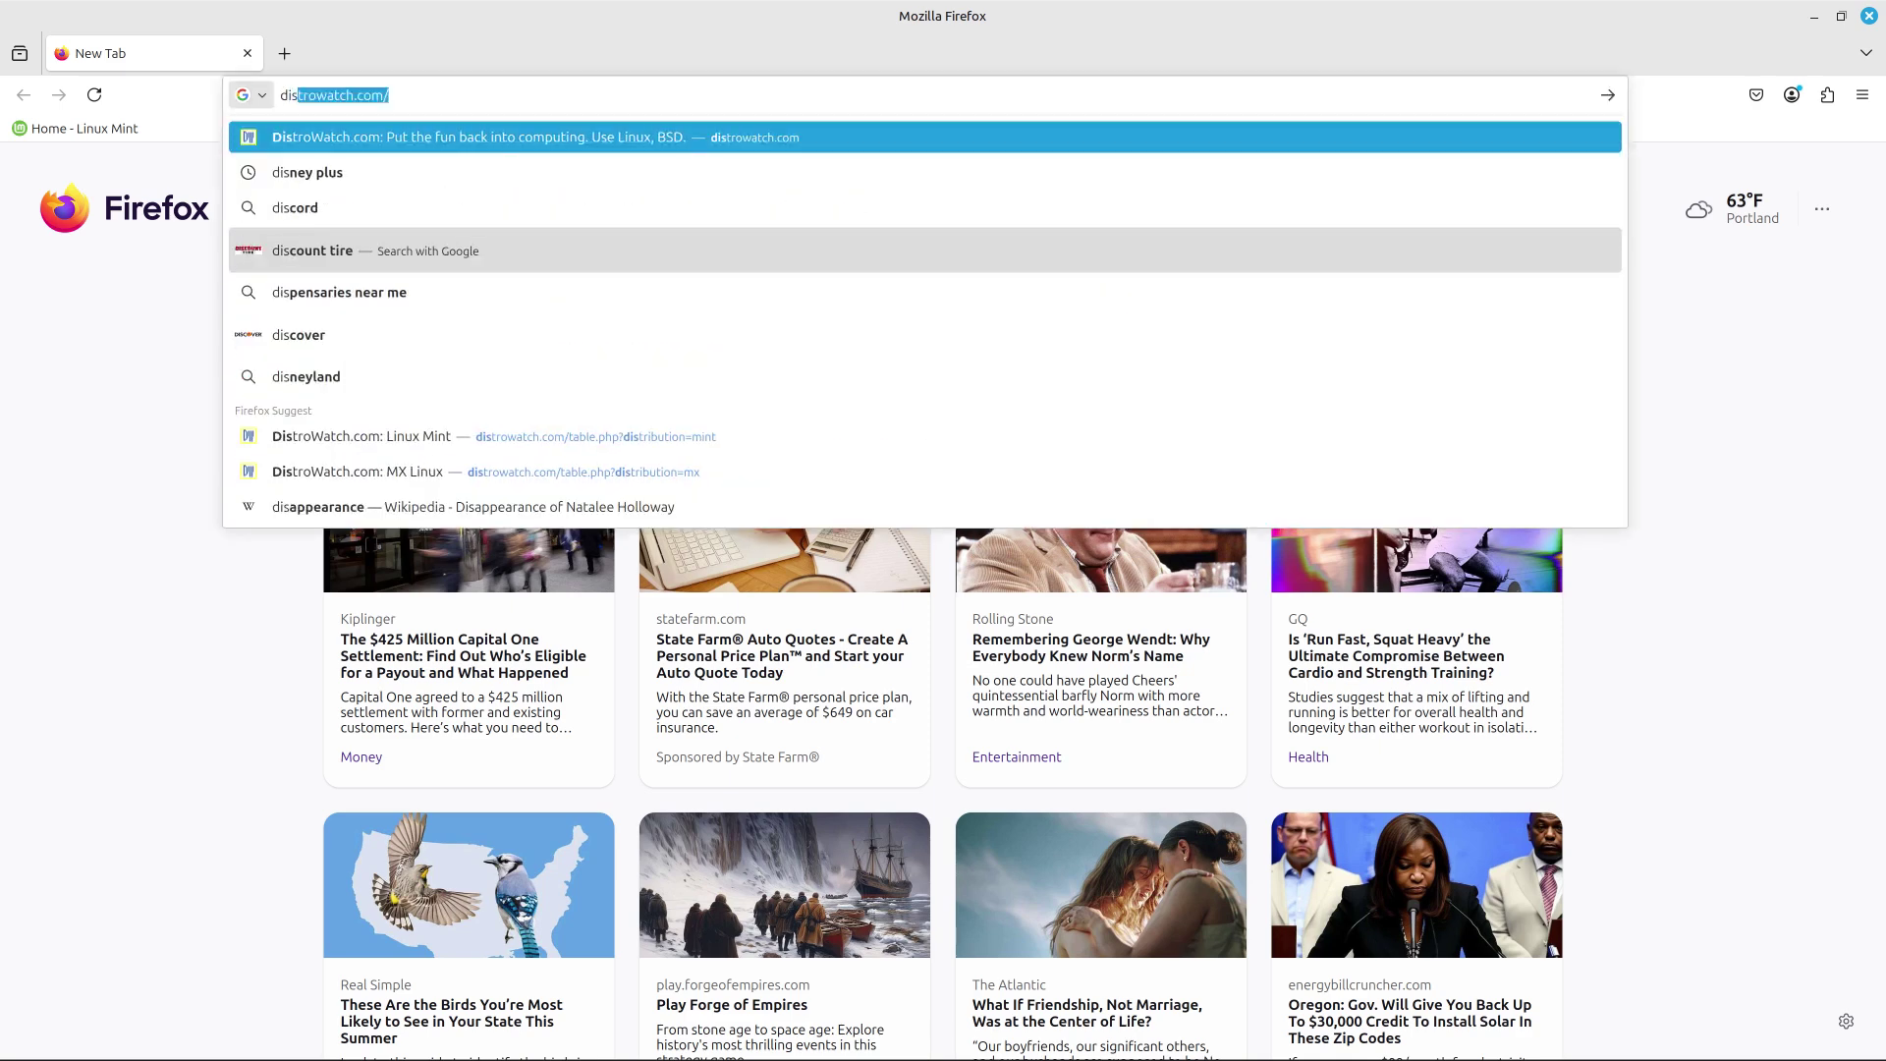
text(net)
key(BackSpace)
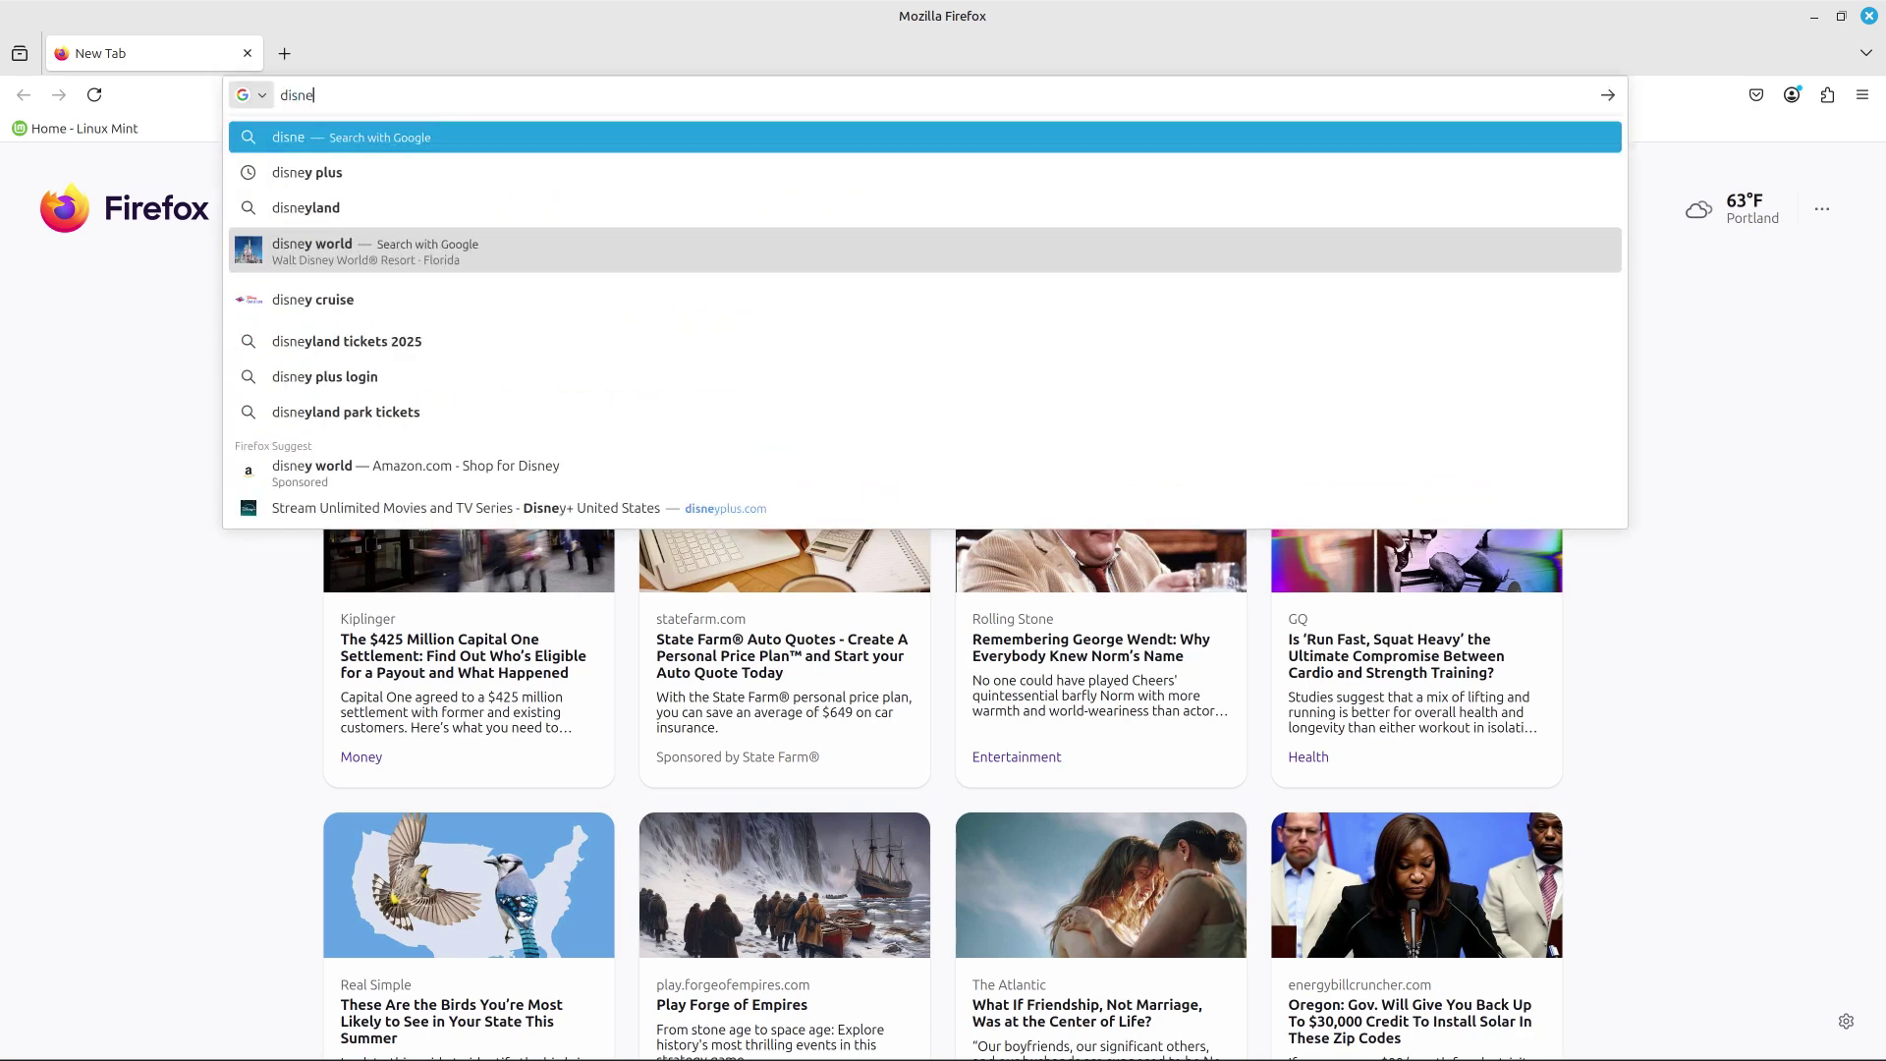
text(y plu)
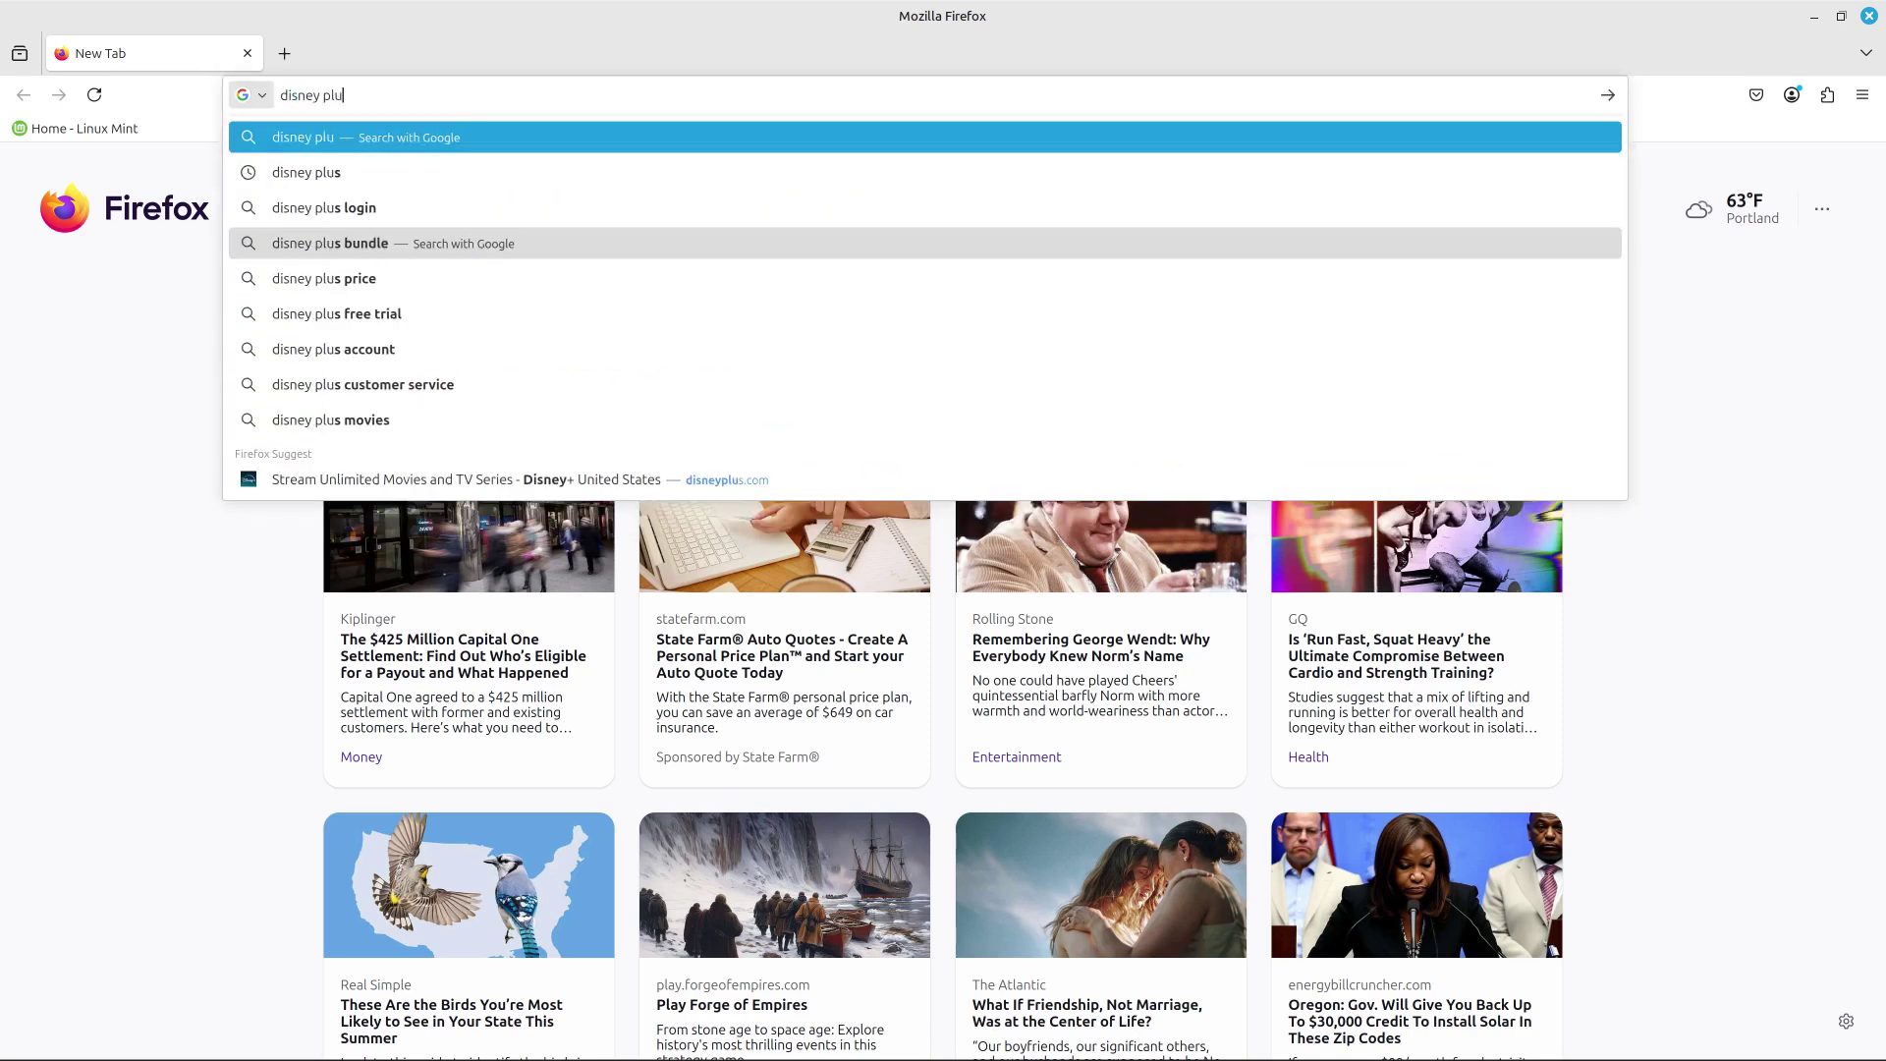
text(s)
key(Return)
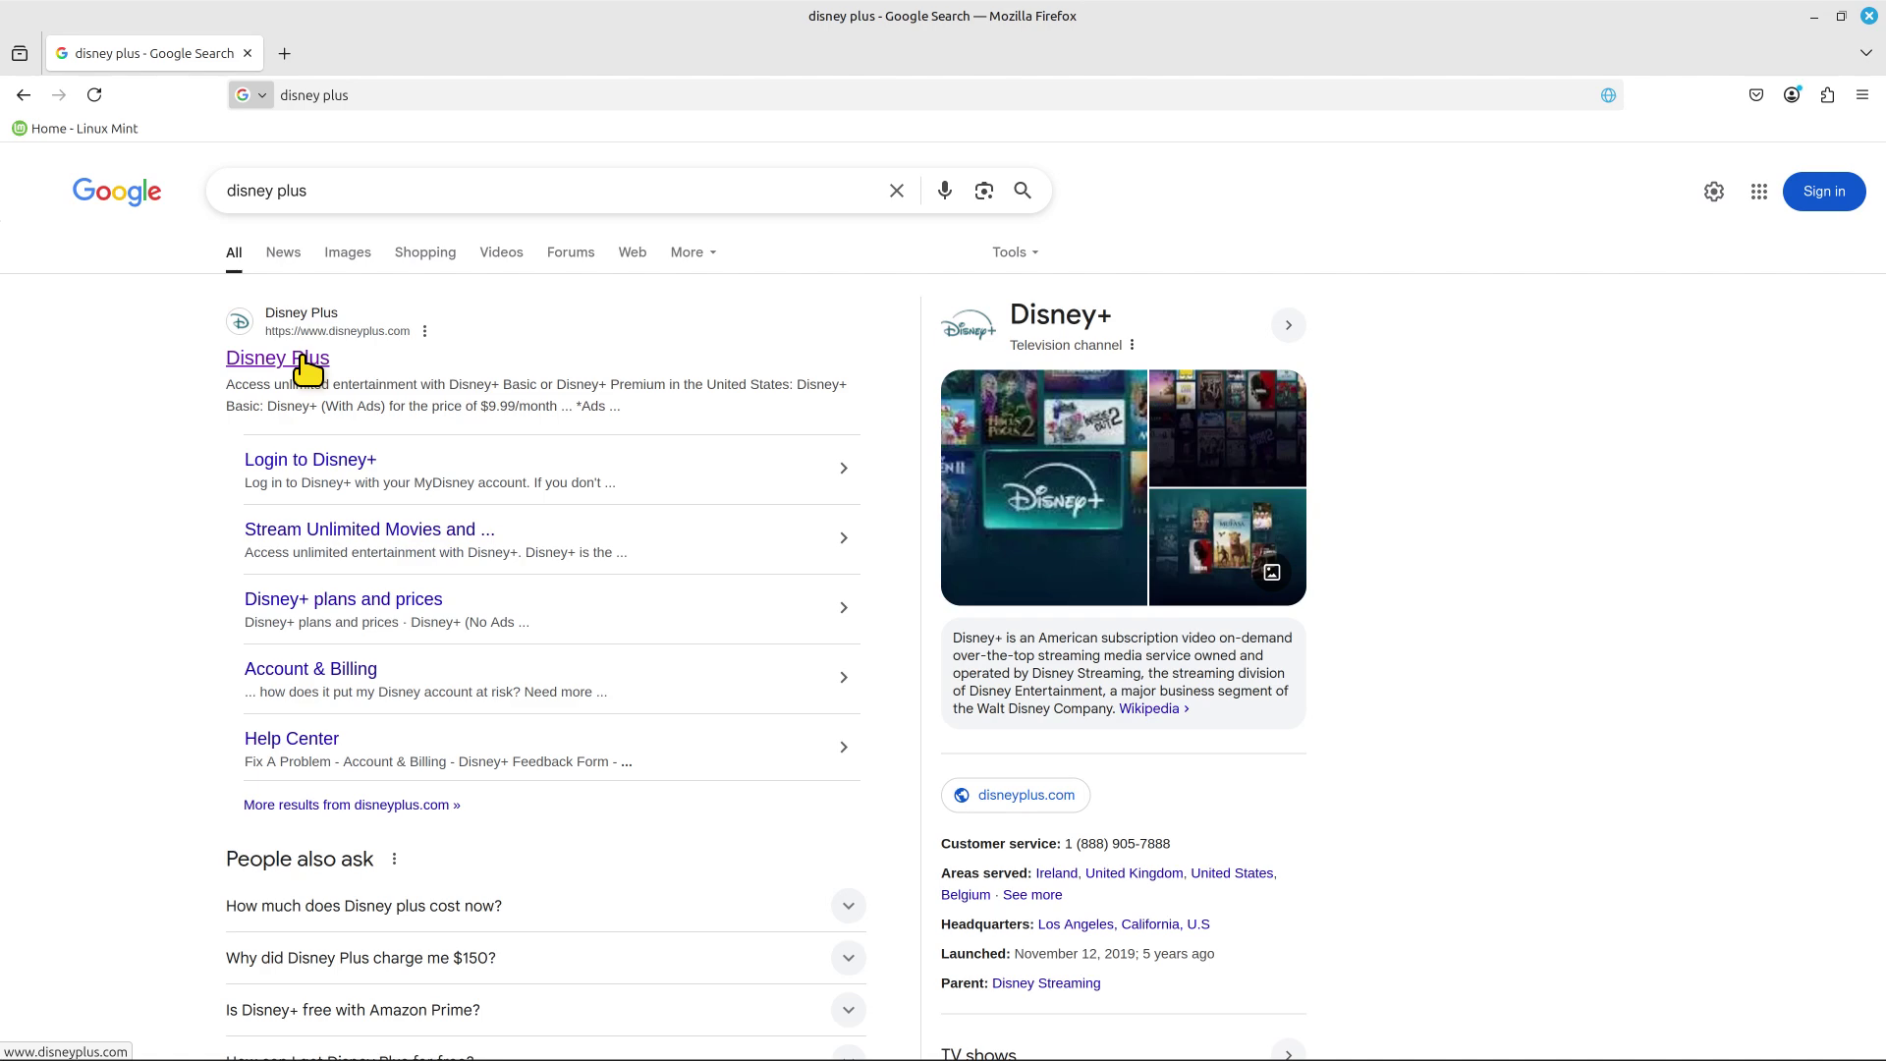
click(305, 360)
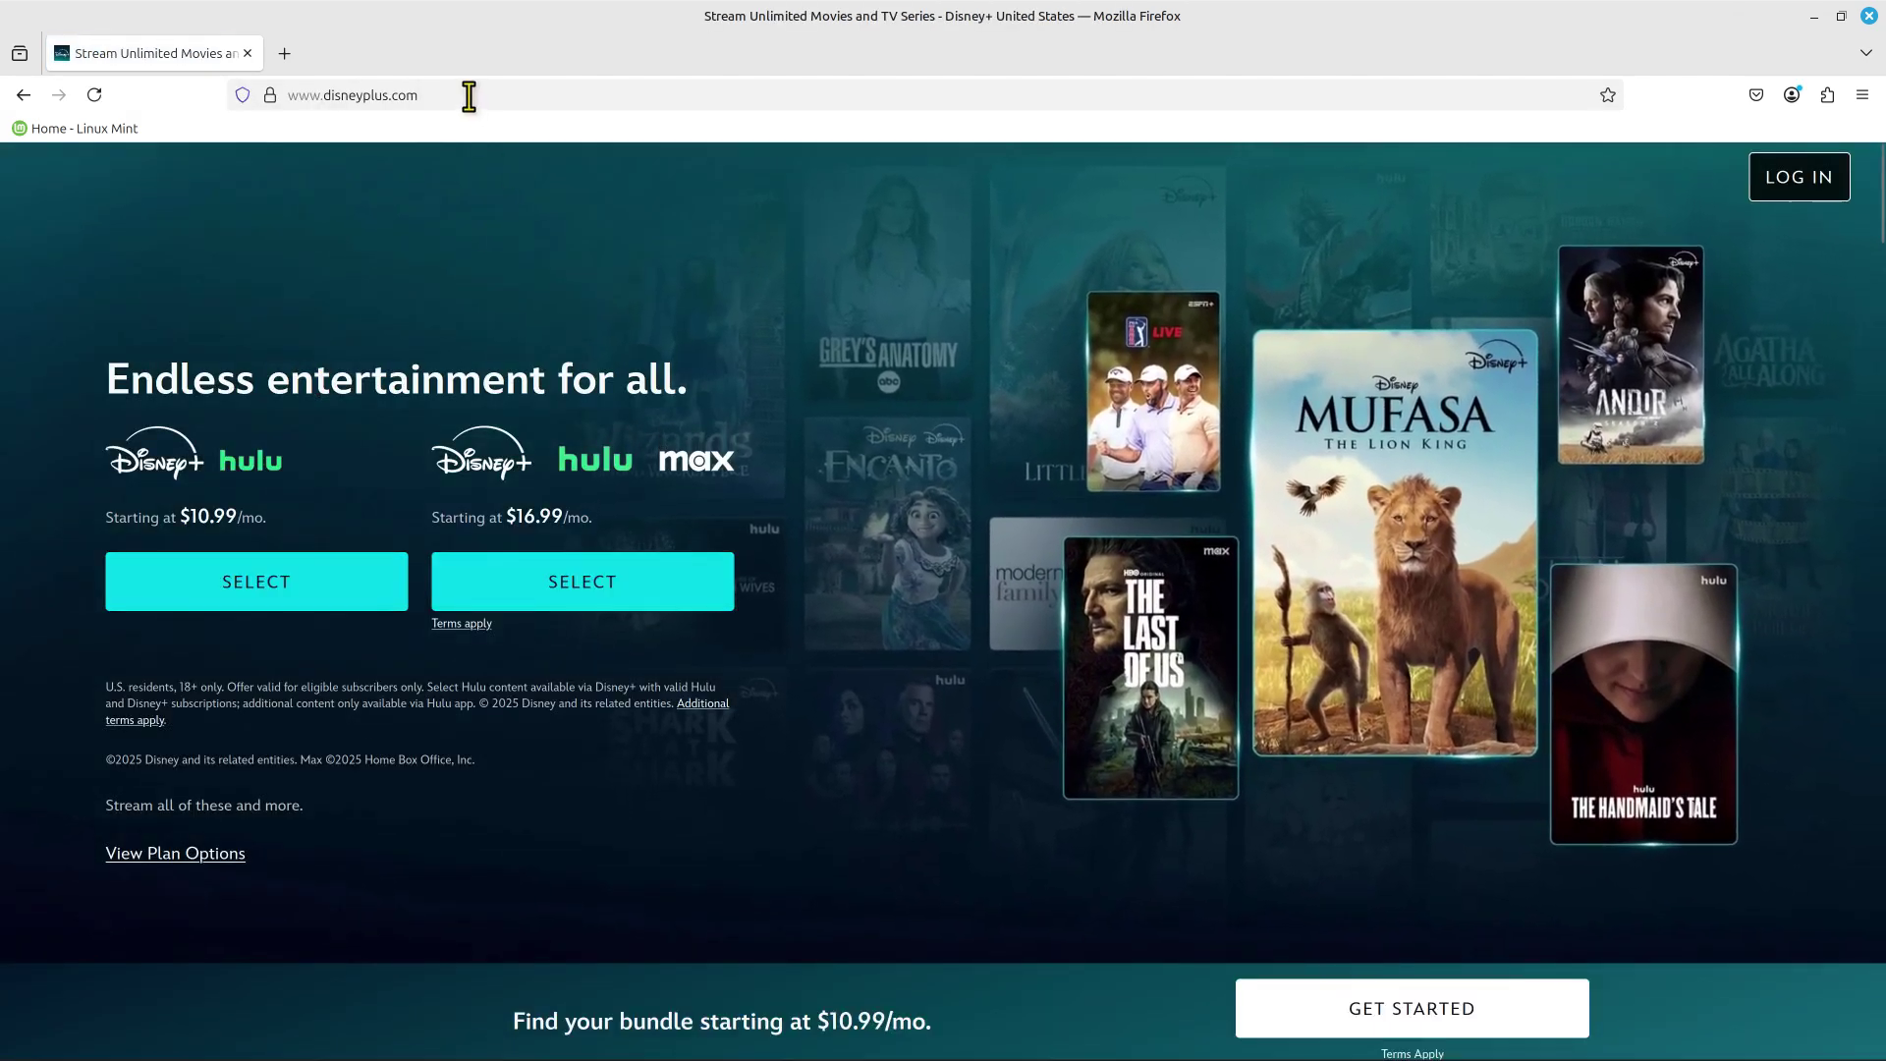
click(468, 95)
drag(468, 95, 289, 96)
right_click(321, 95)
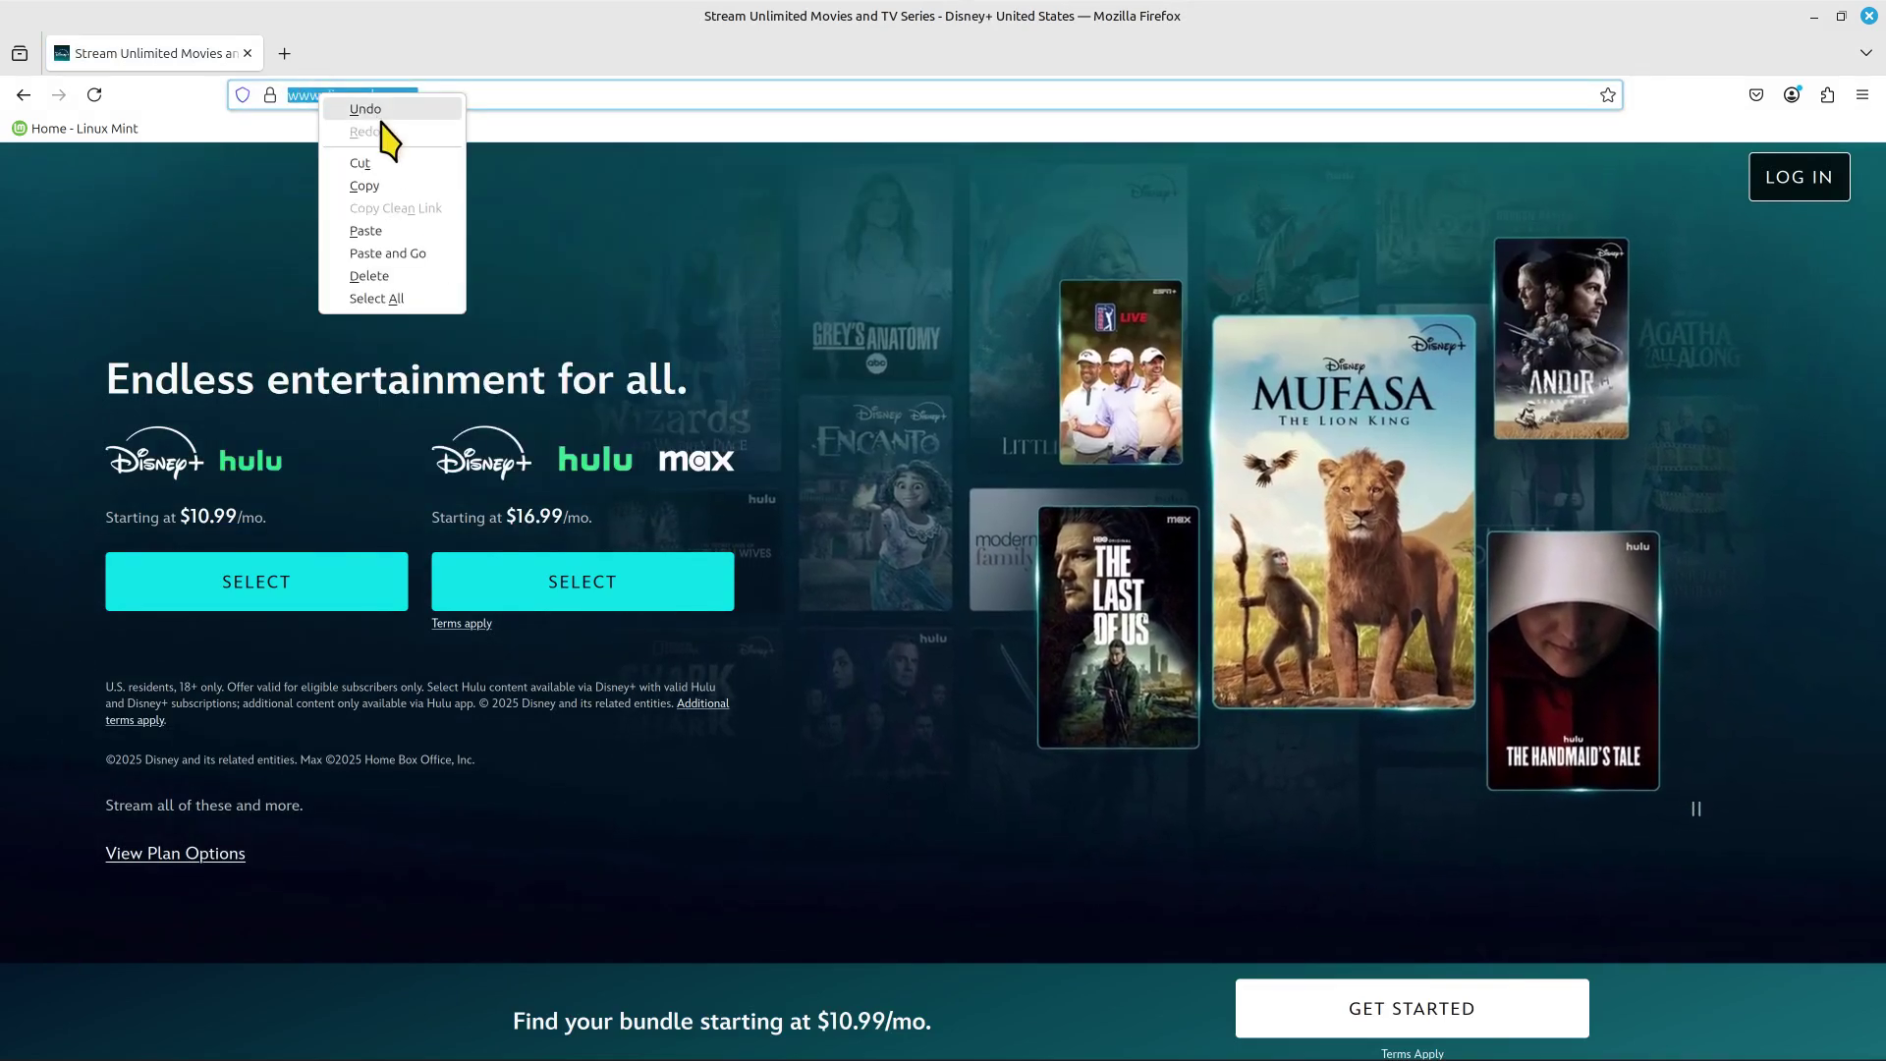
click(385, 186)
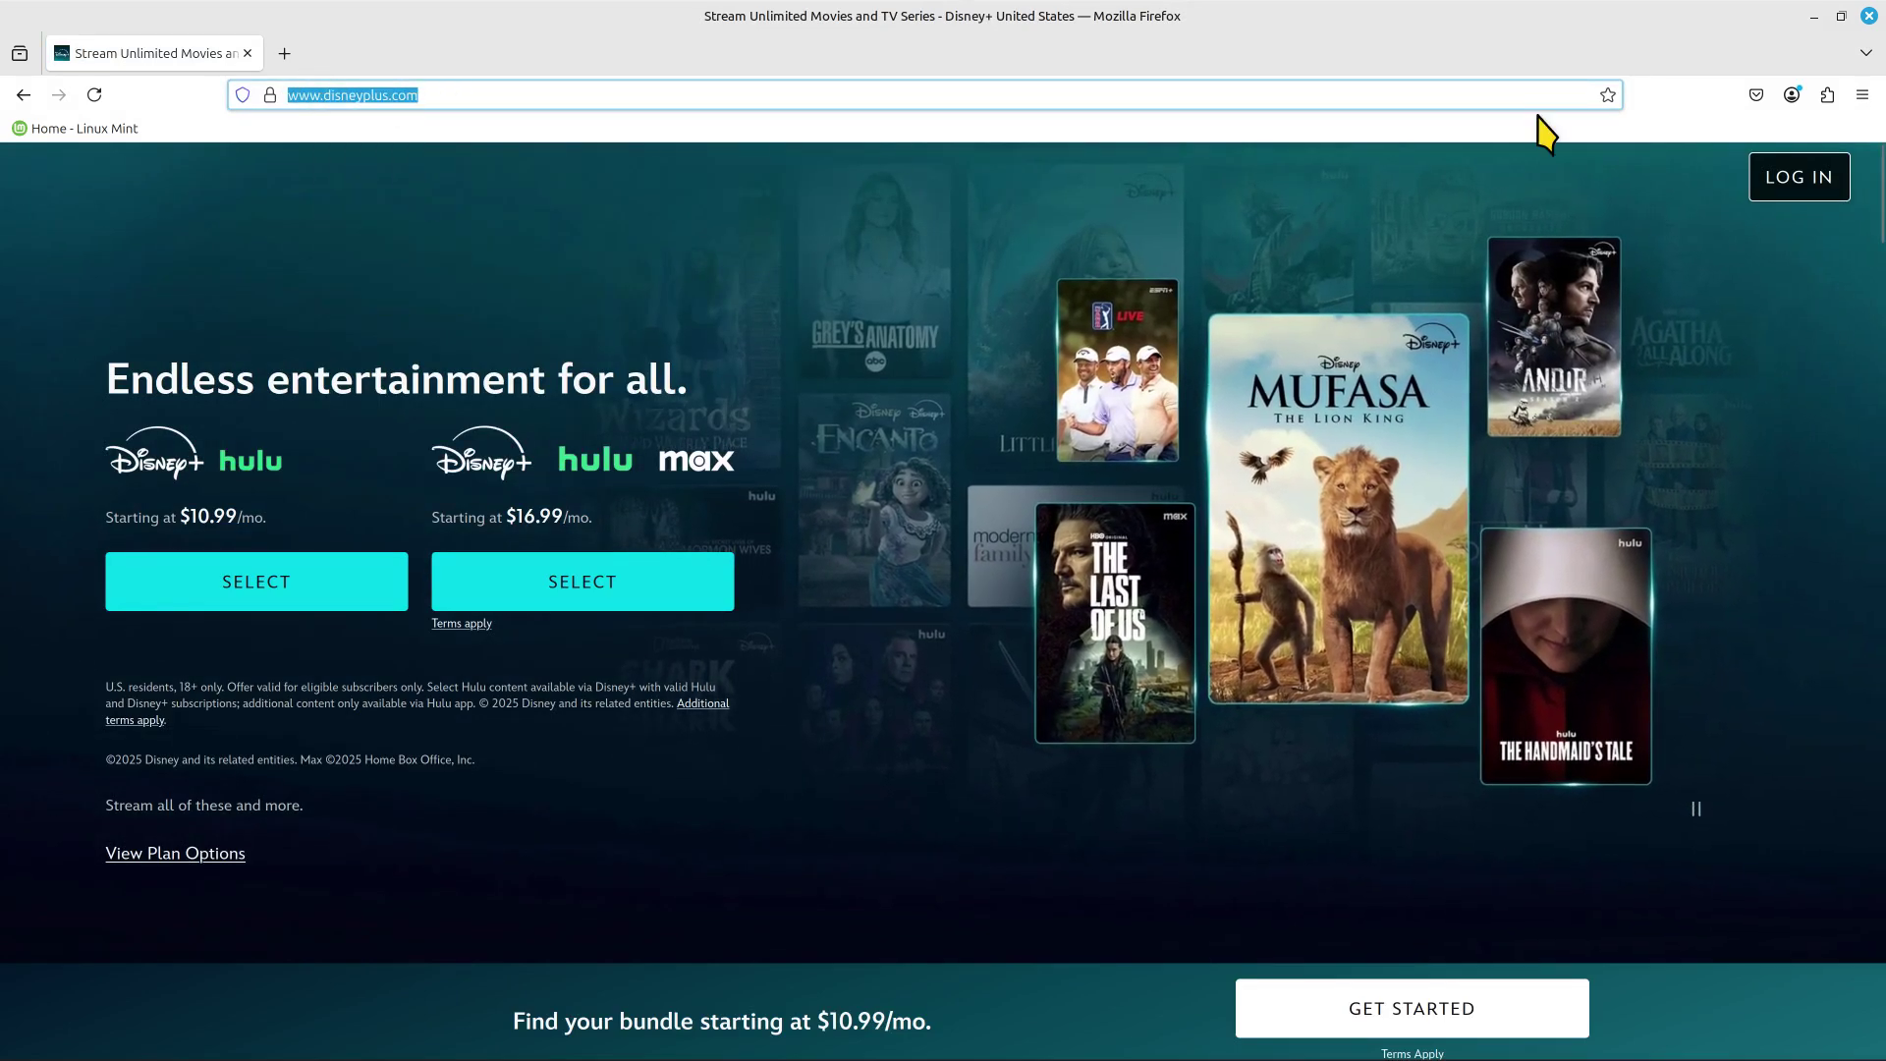
Minimize Firefox, re-pin Web Apps to the menu favourites, and launch Web Apps from Internet.
click(1817, 17)
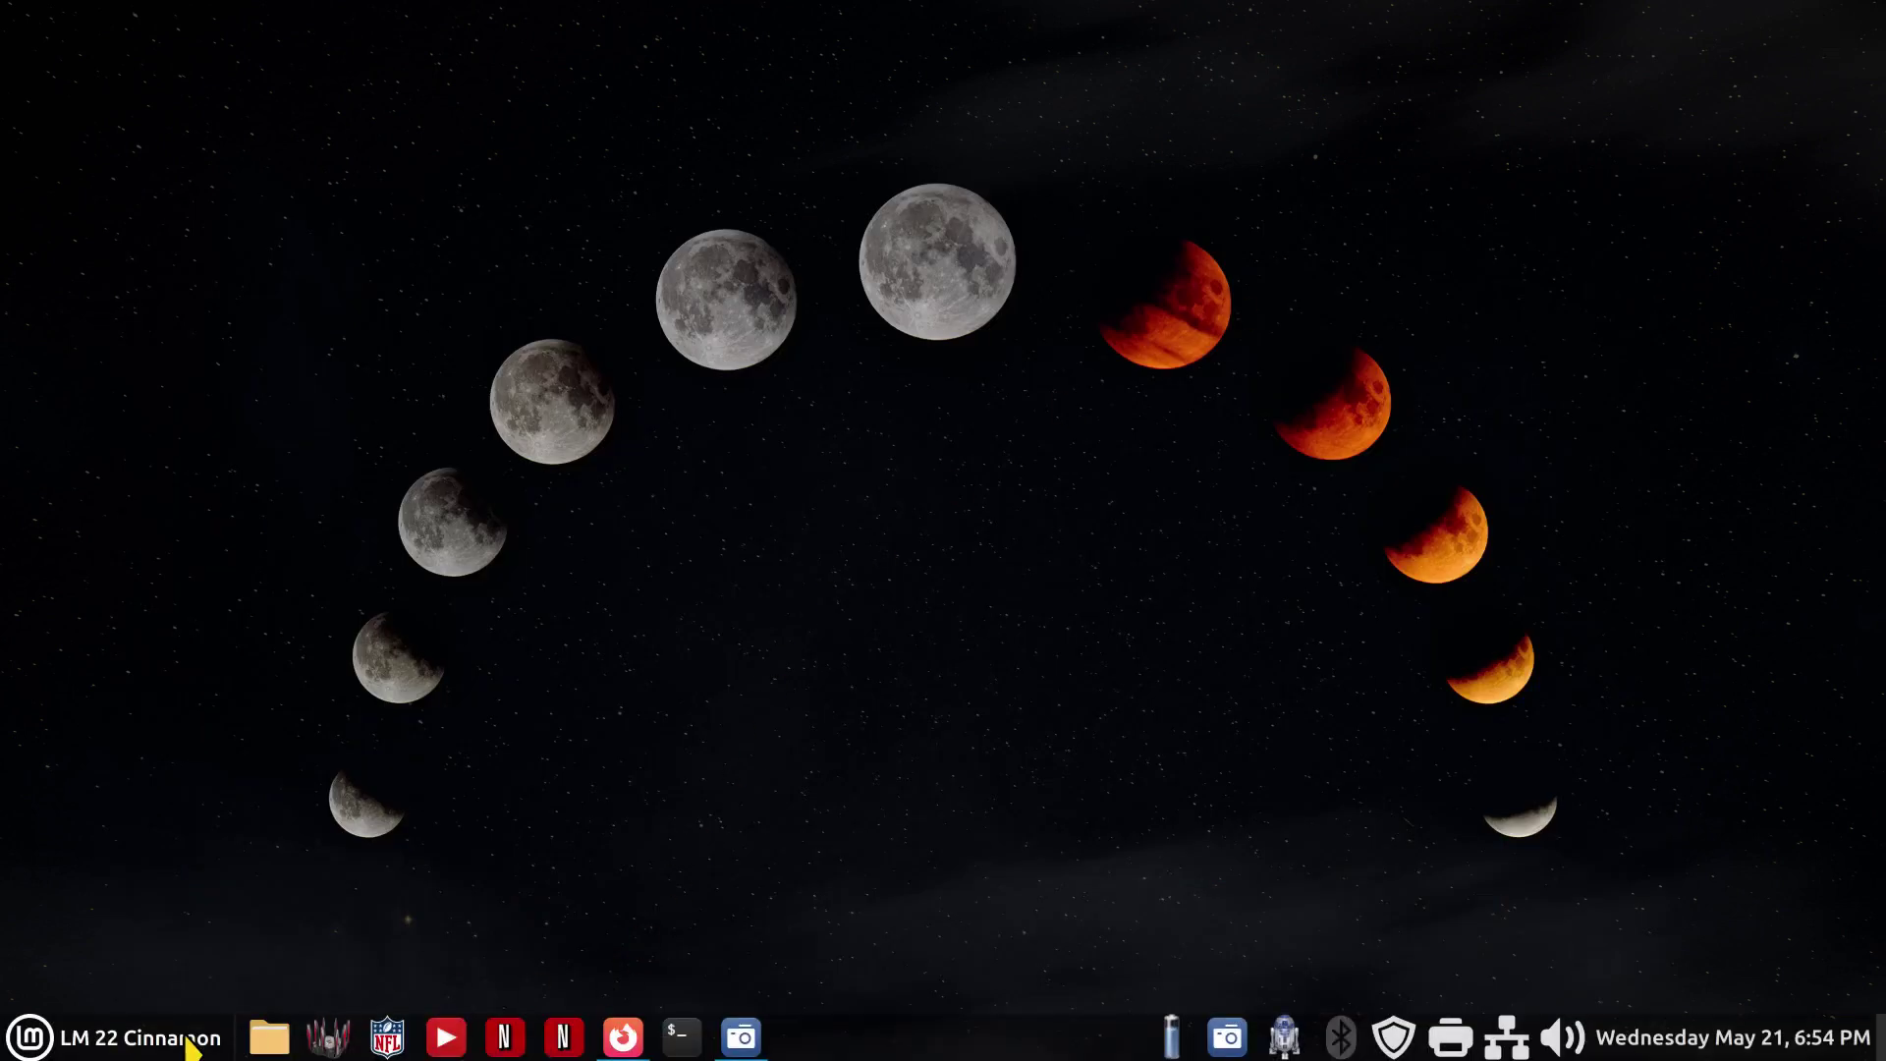
click(147, 1037)
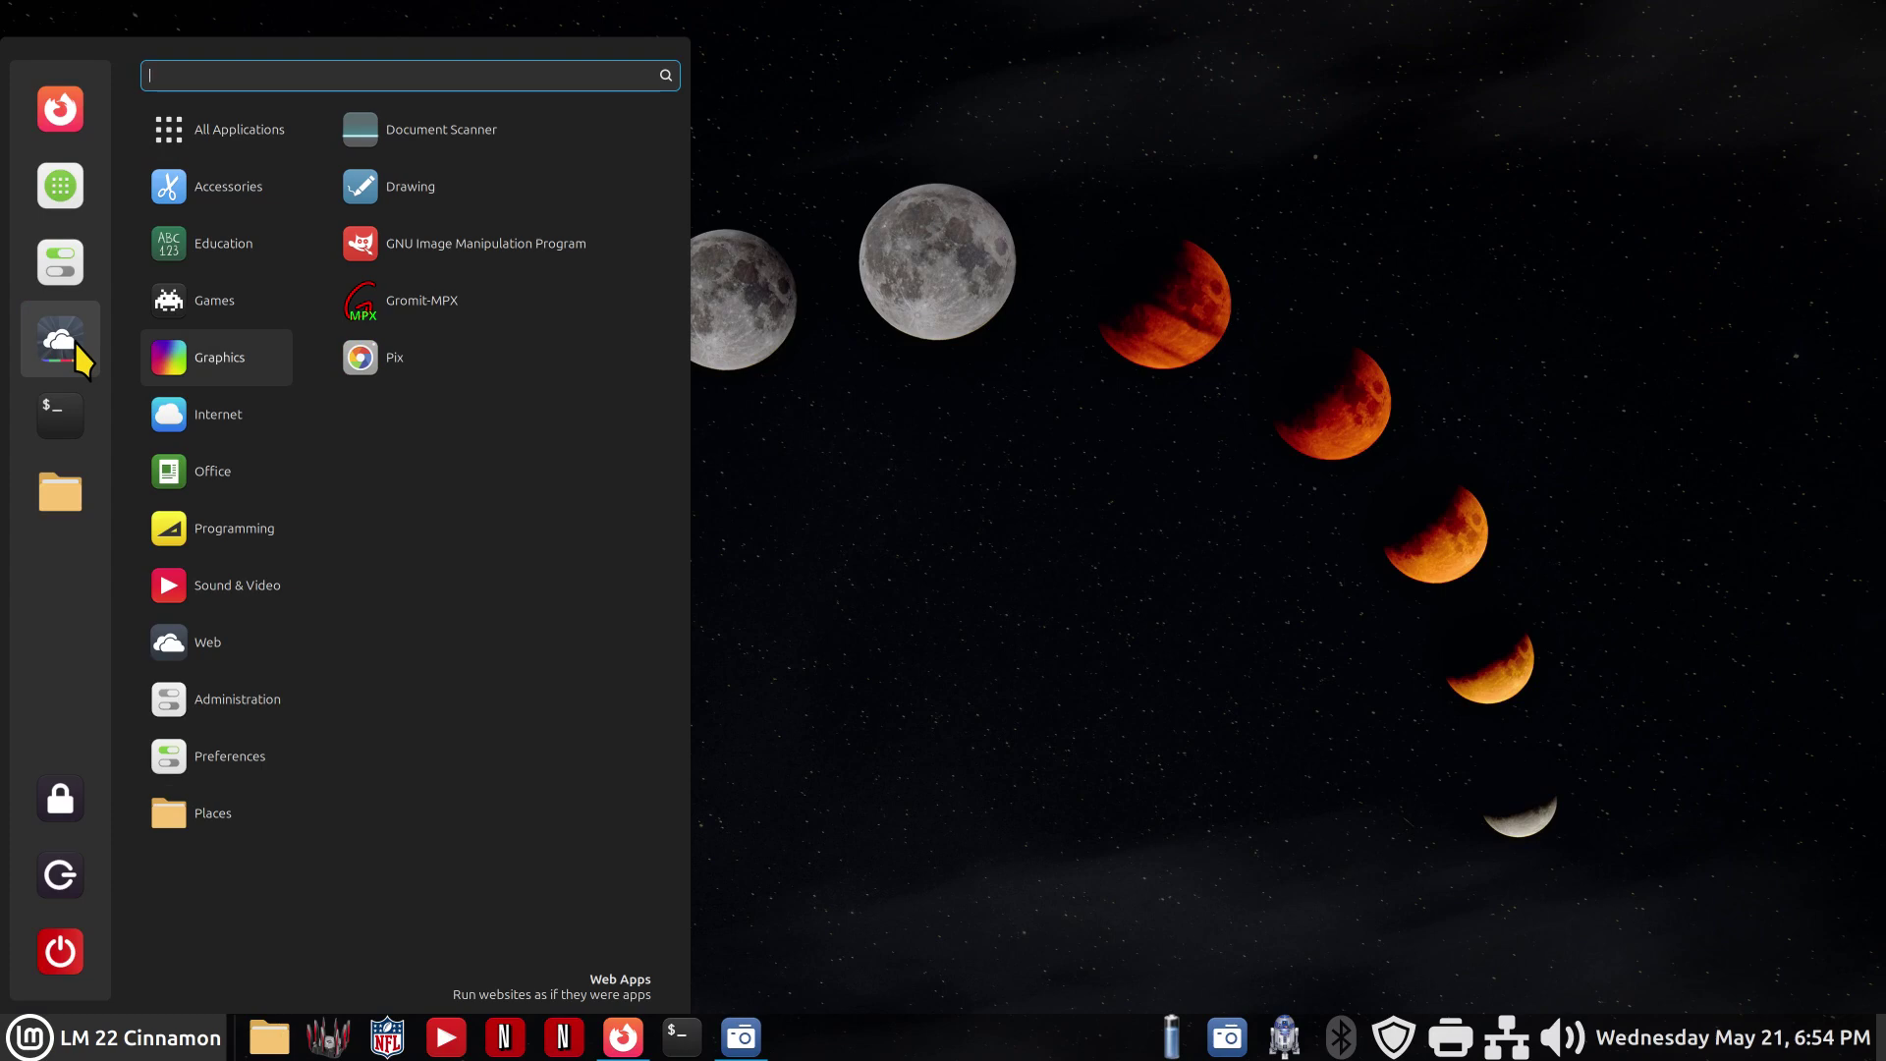
drag(75, 340, 379, 391)
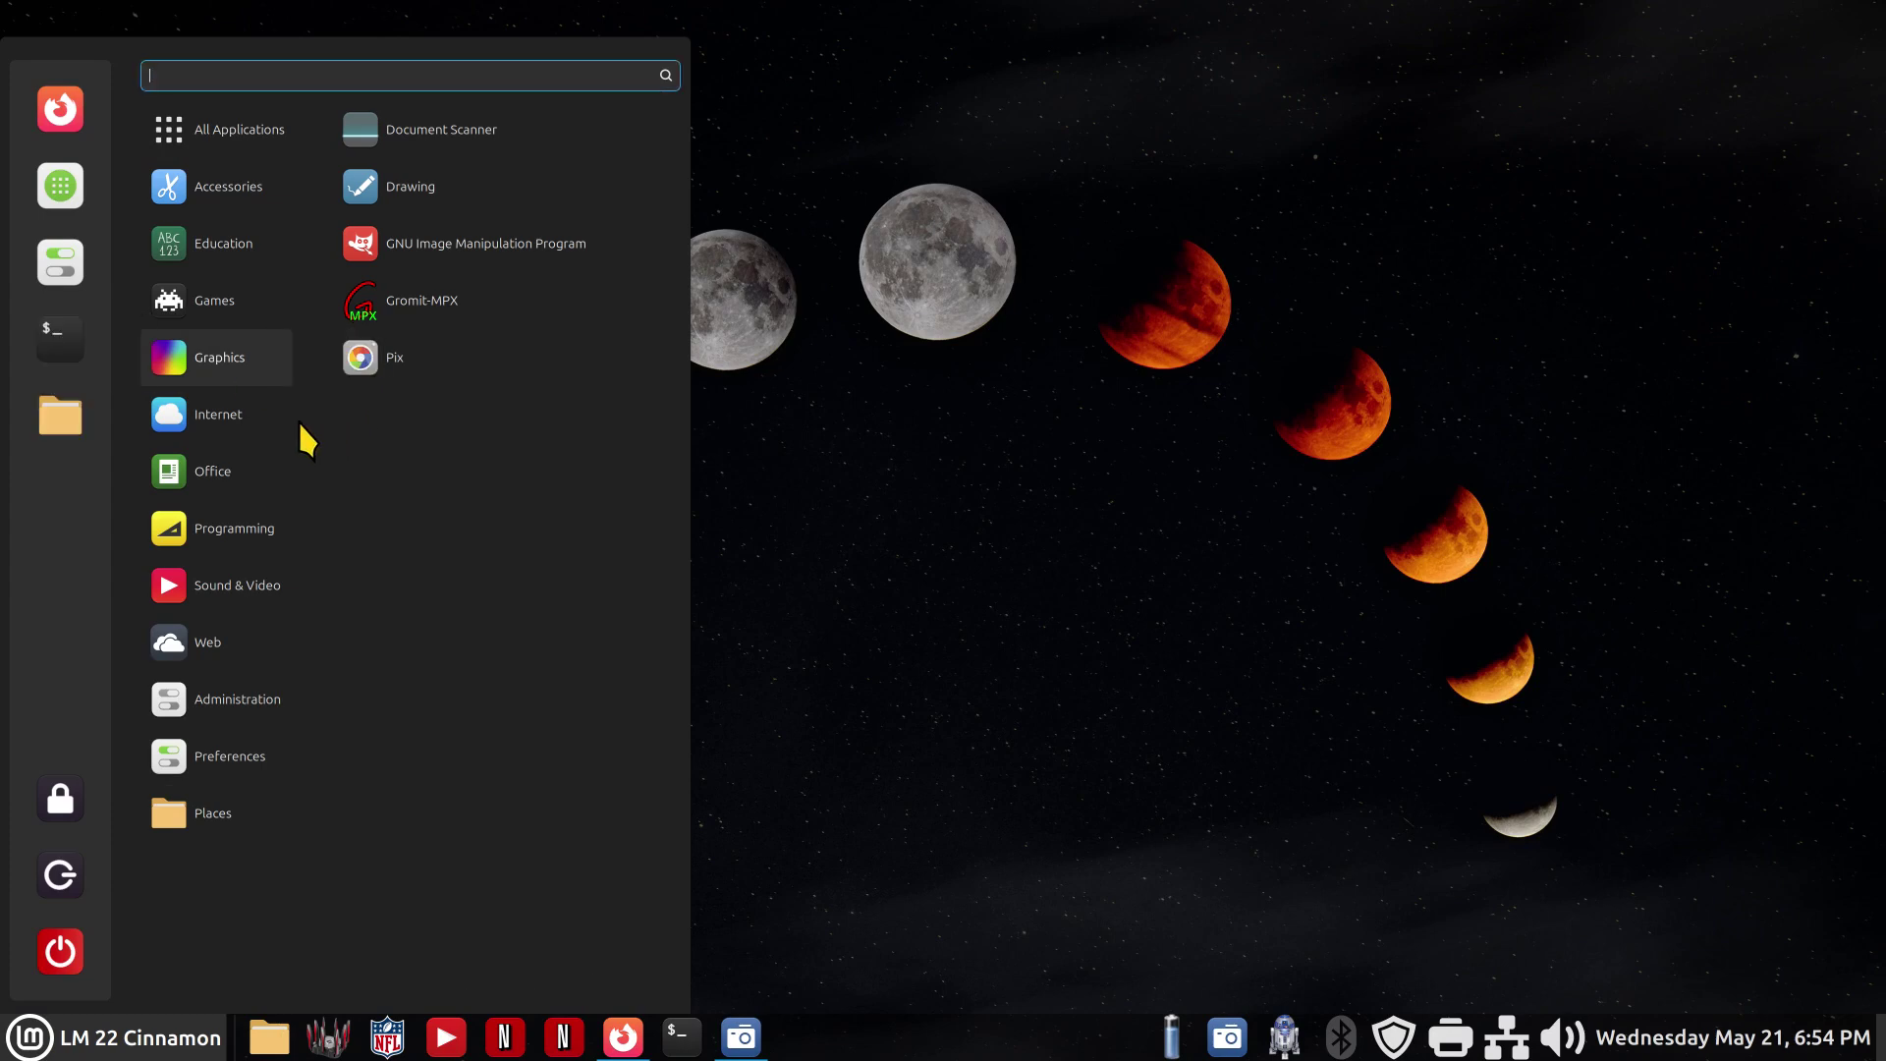
drag(378, 537, 75, 318)
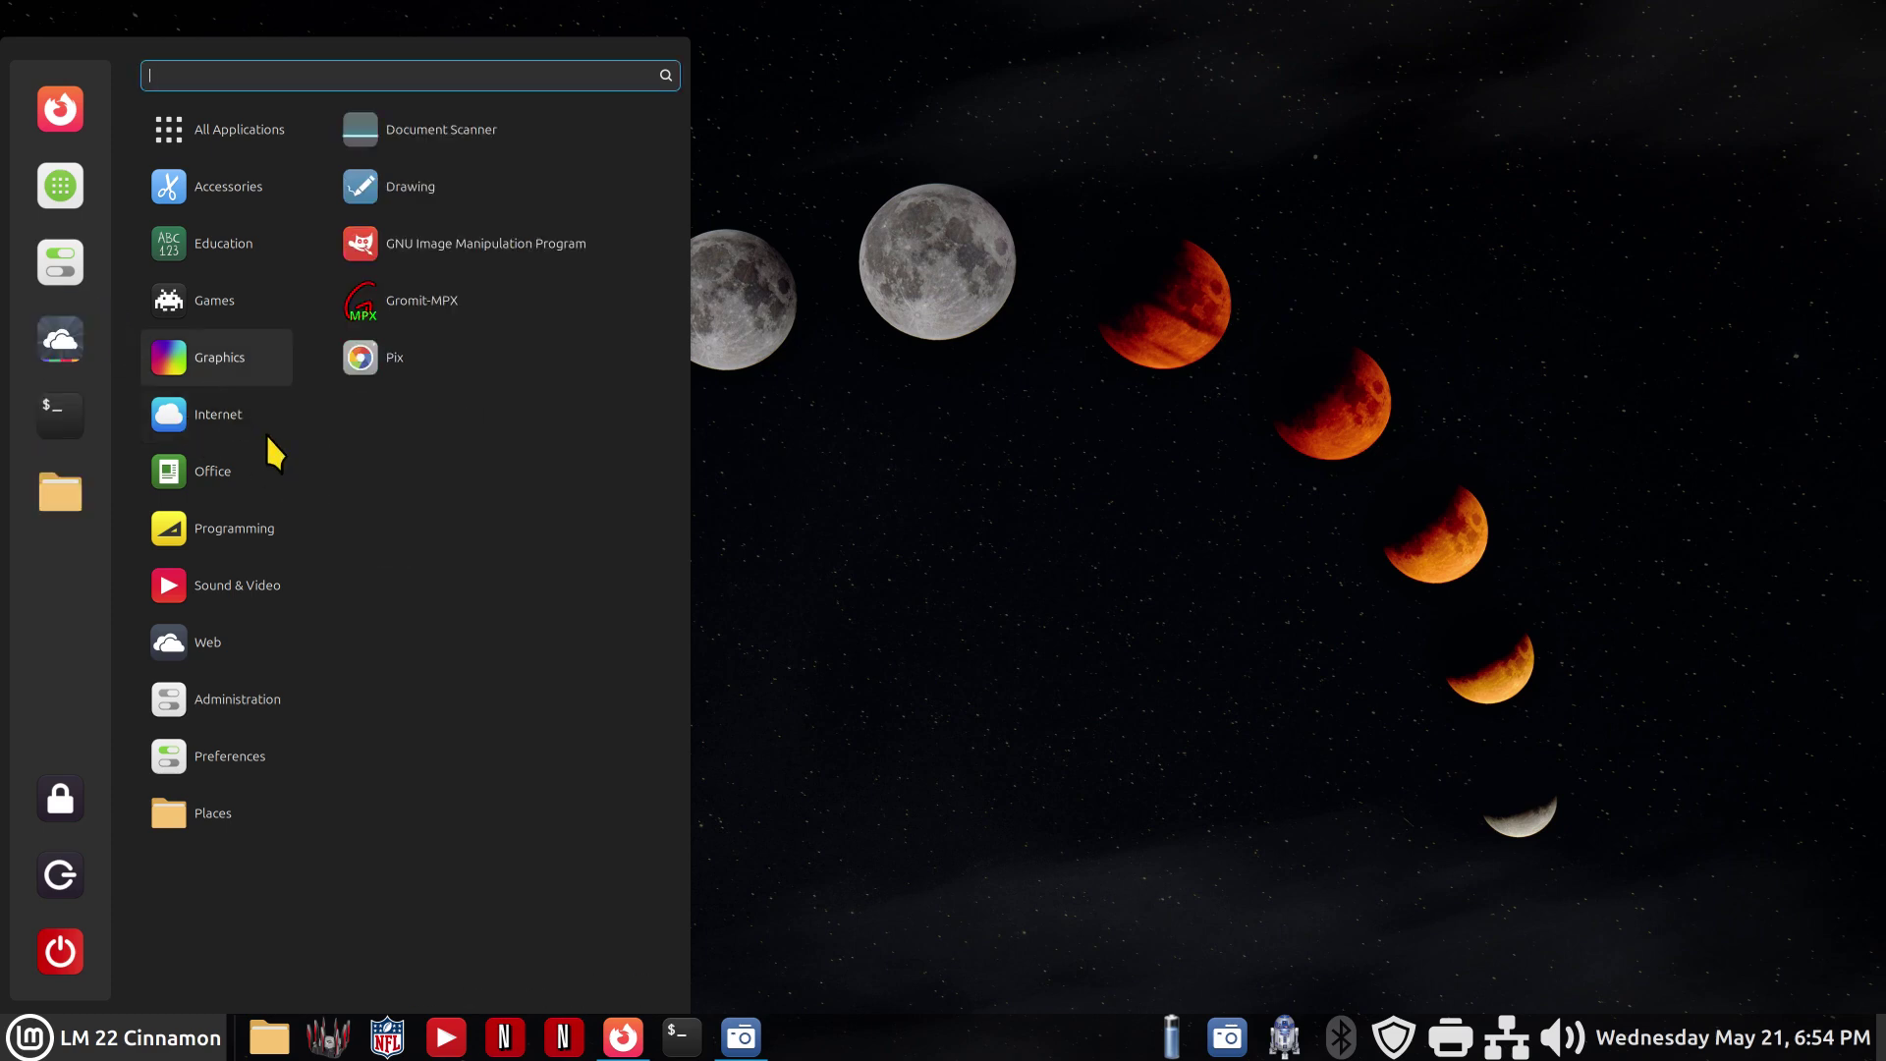
mouse_move(269, 439)
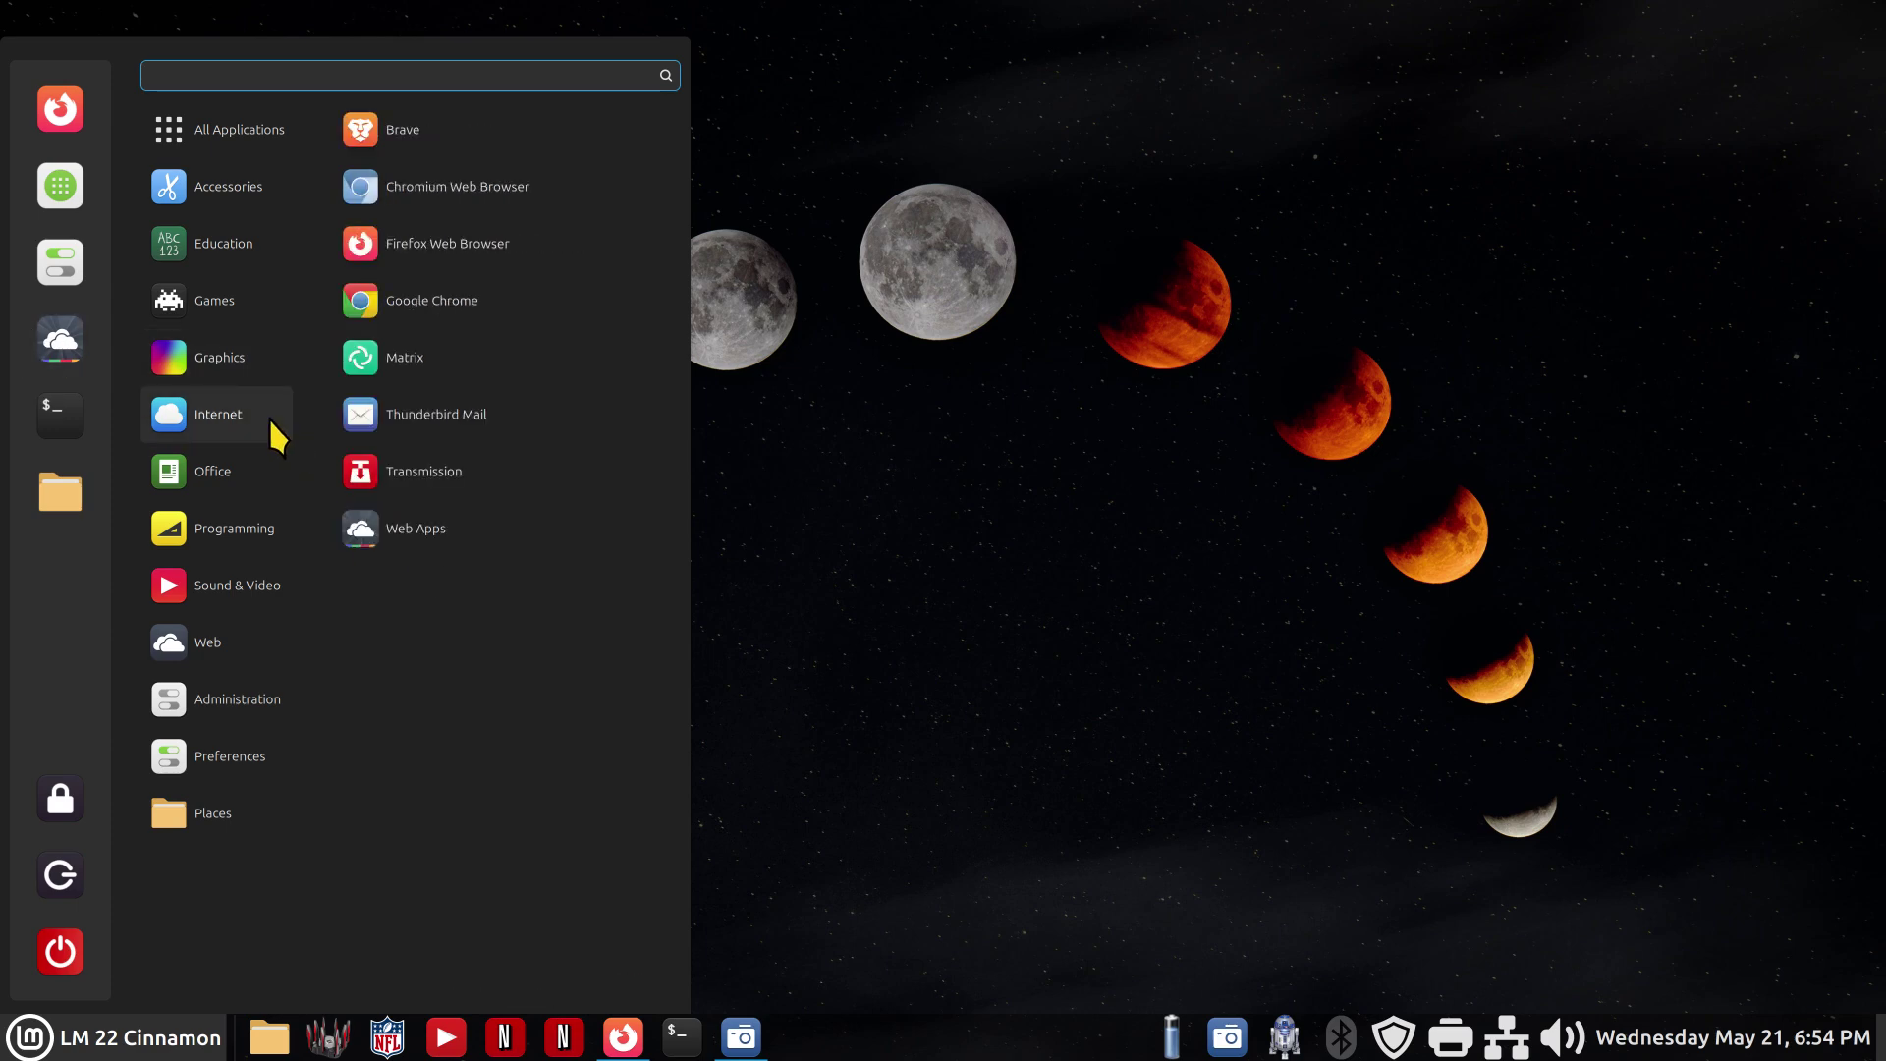
click(398, 535)
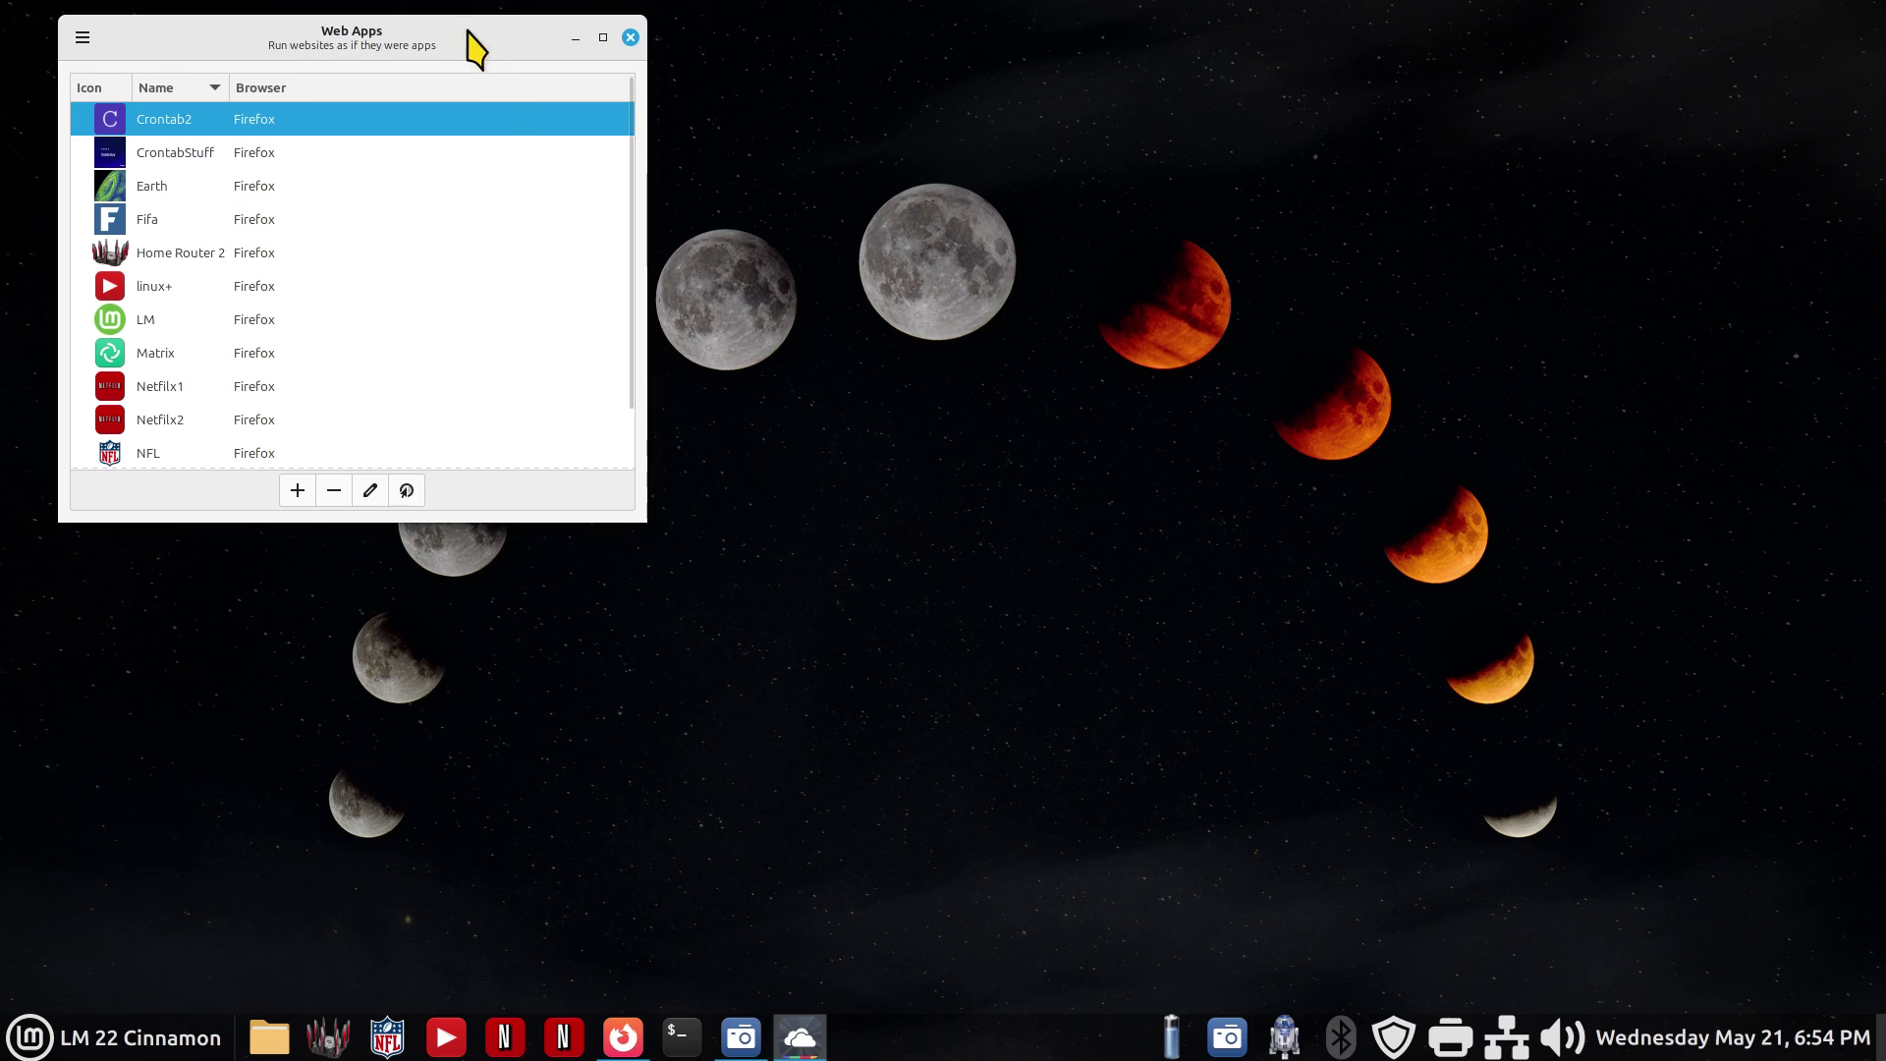
drag(472, 42, 1101, 270)
click(927, 717)
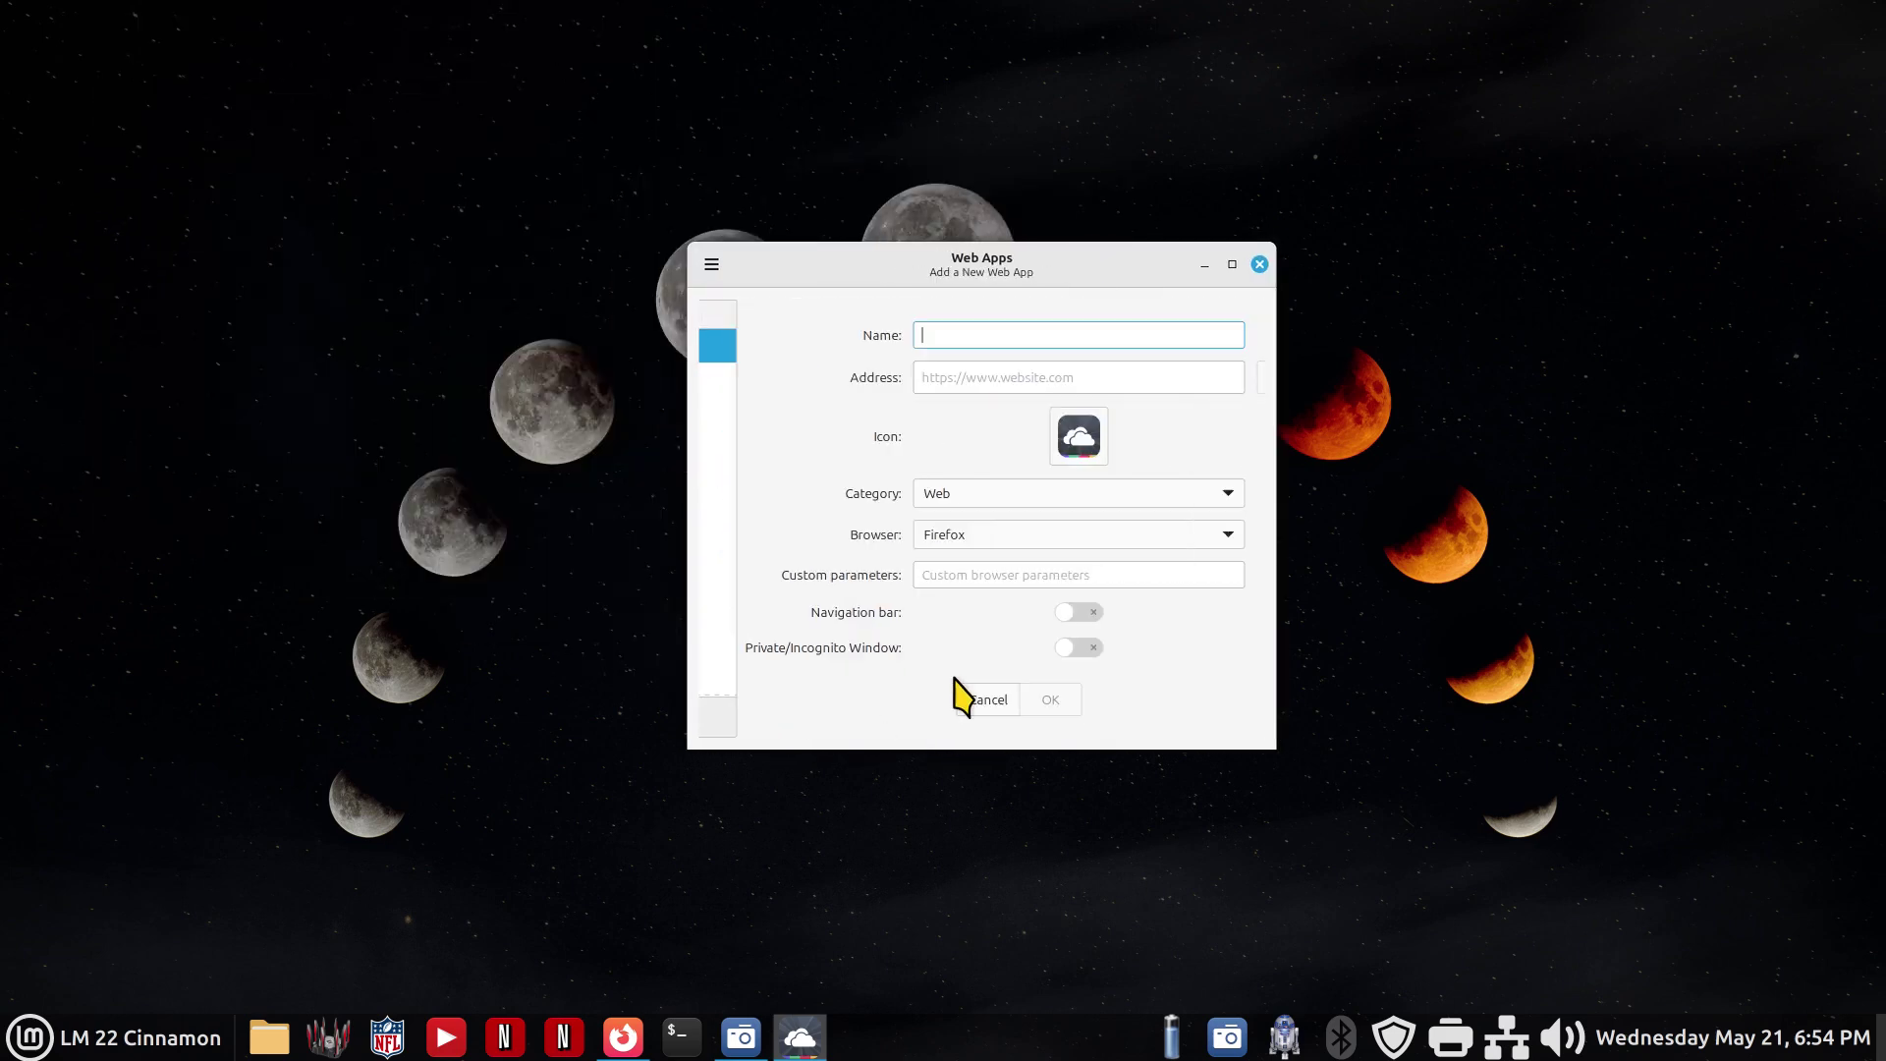
click(932, 378)
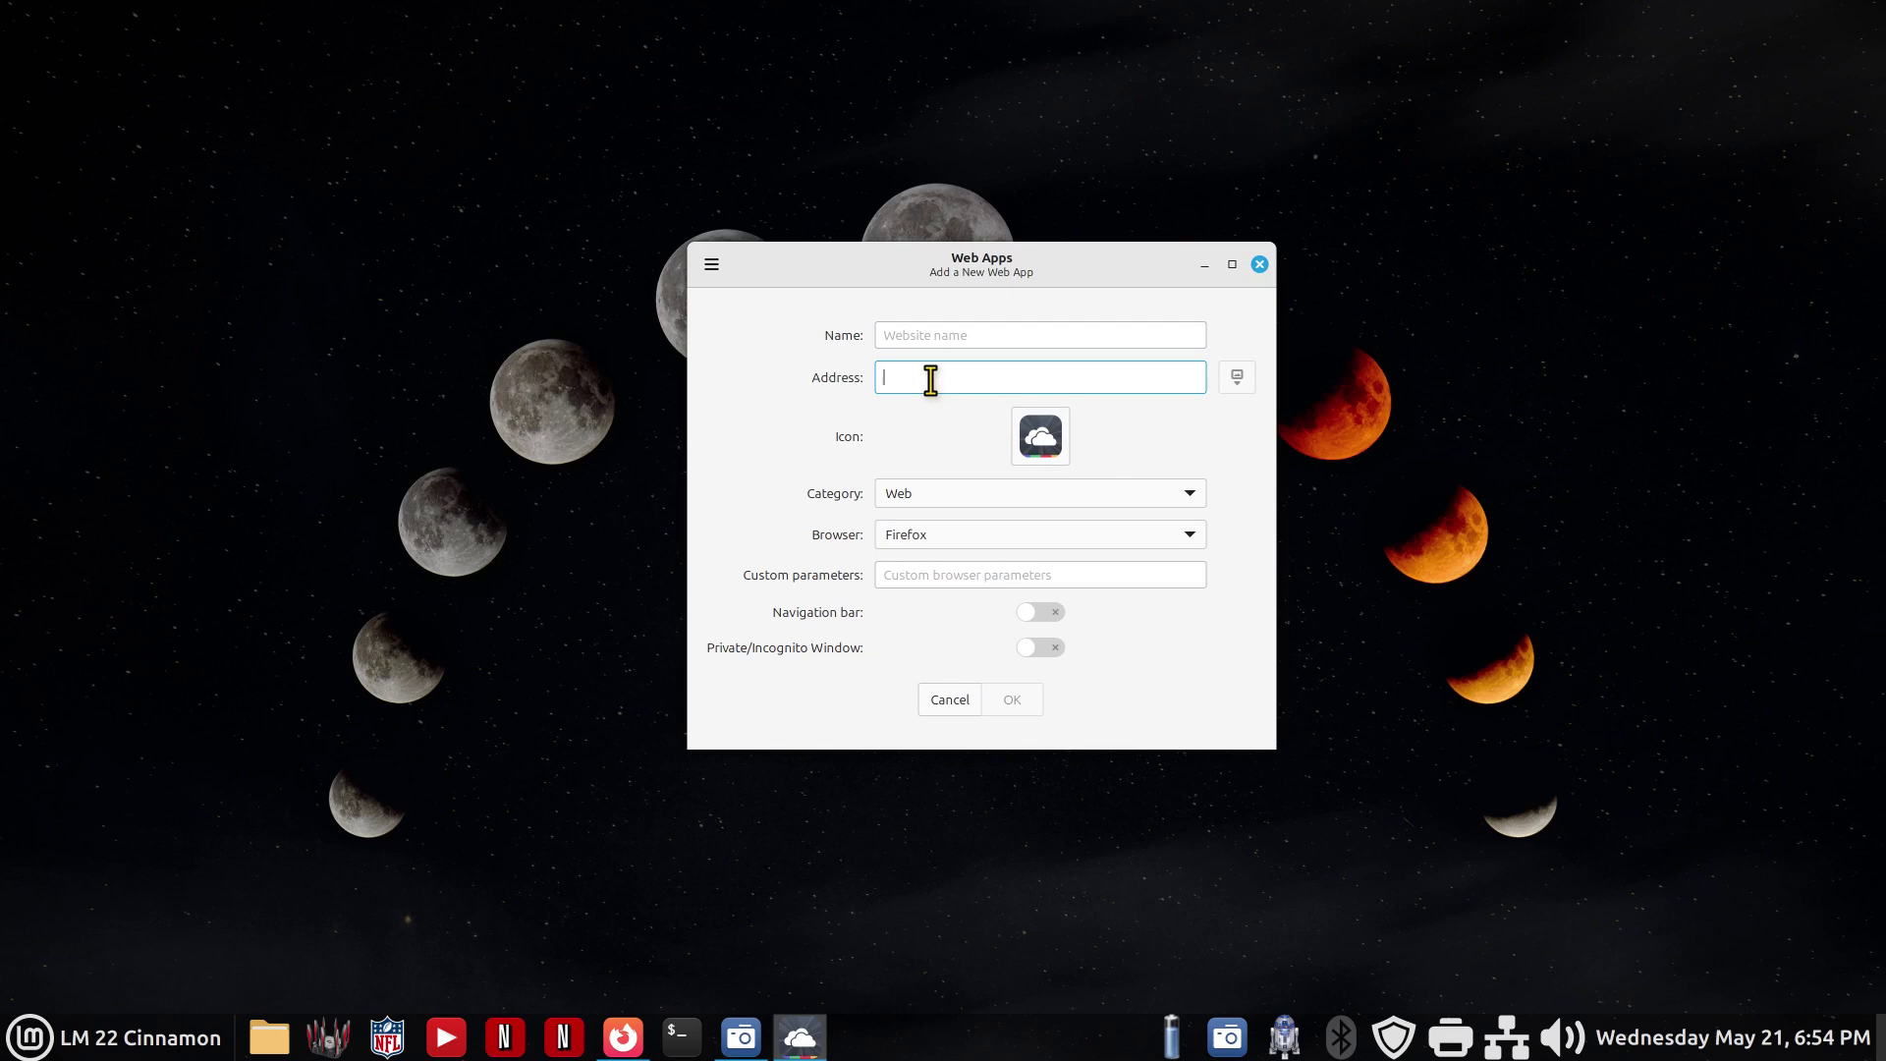
right_click(930, 378)
click(979, 446)
Fetch the Disney+ site's icons and pick the 256x256 logo.
click(1249, 379)
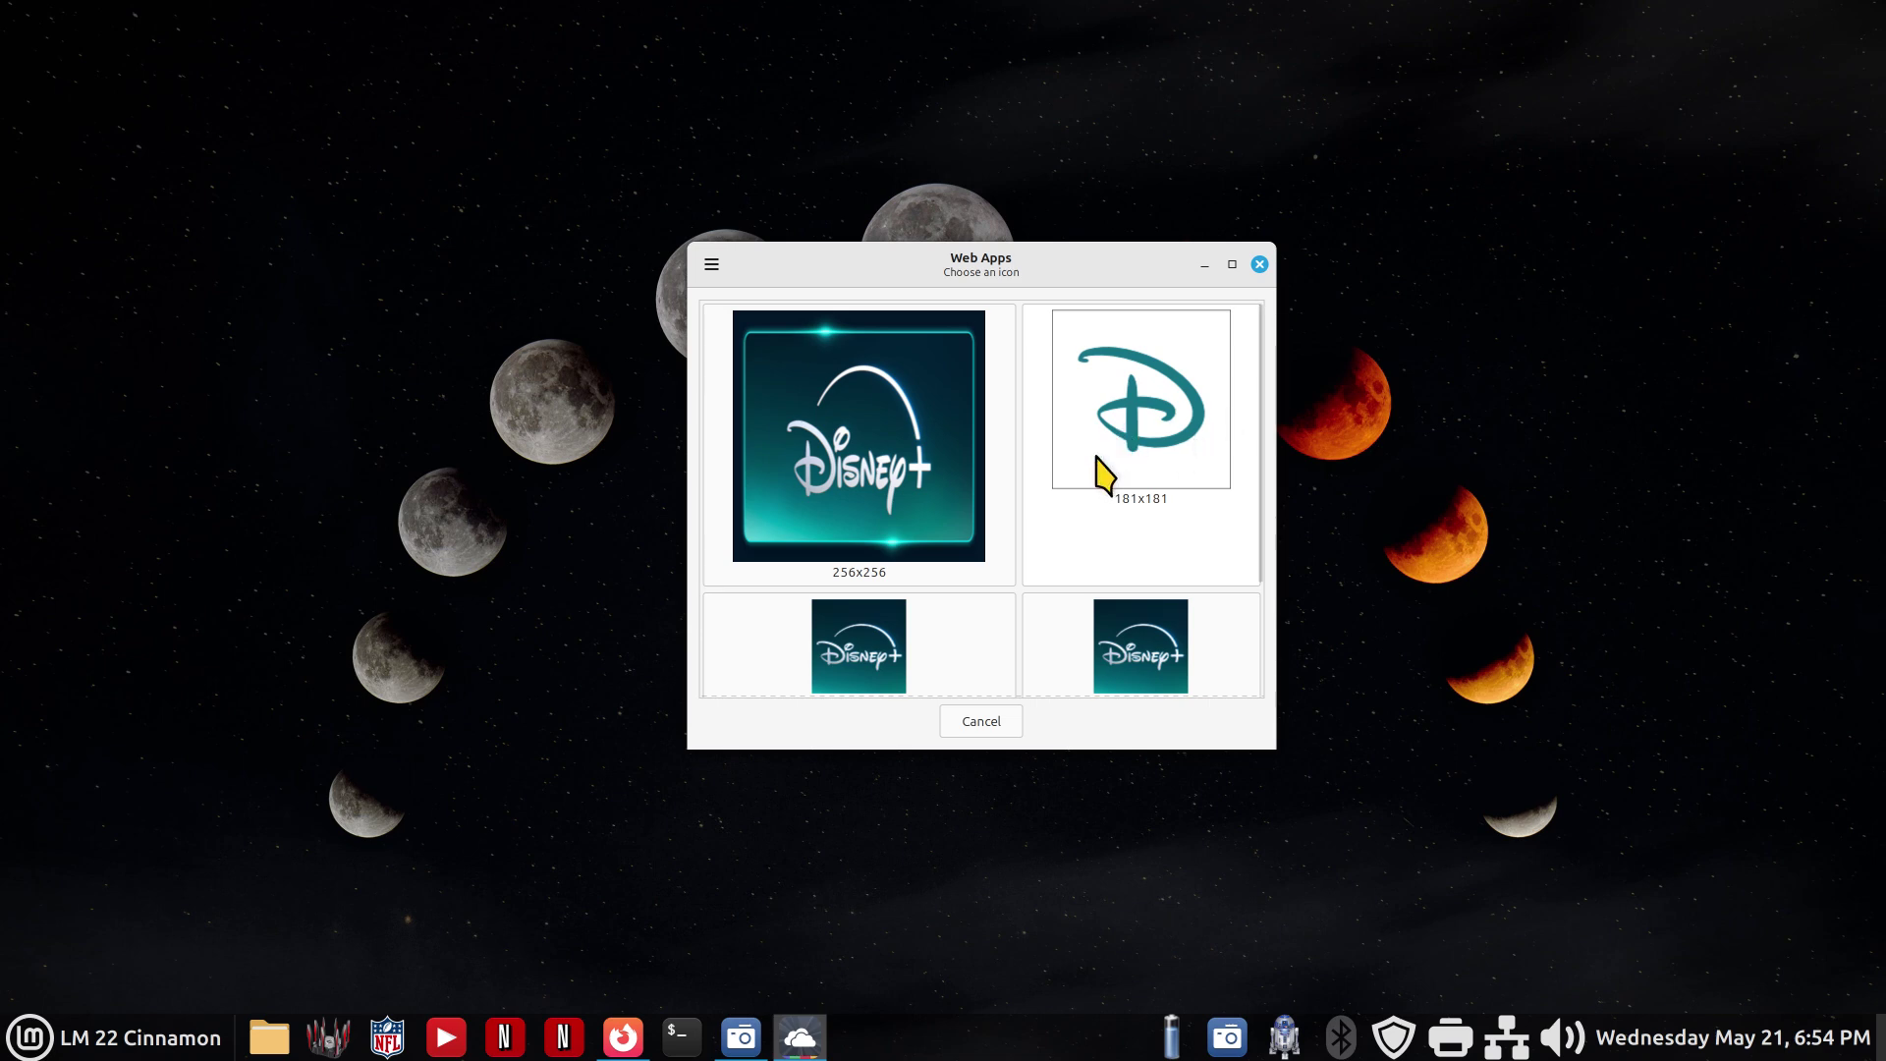
scroll(1104, 467, down, 3)
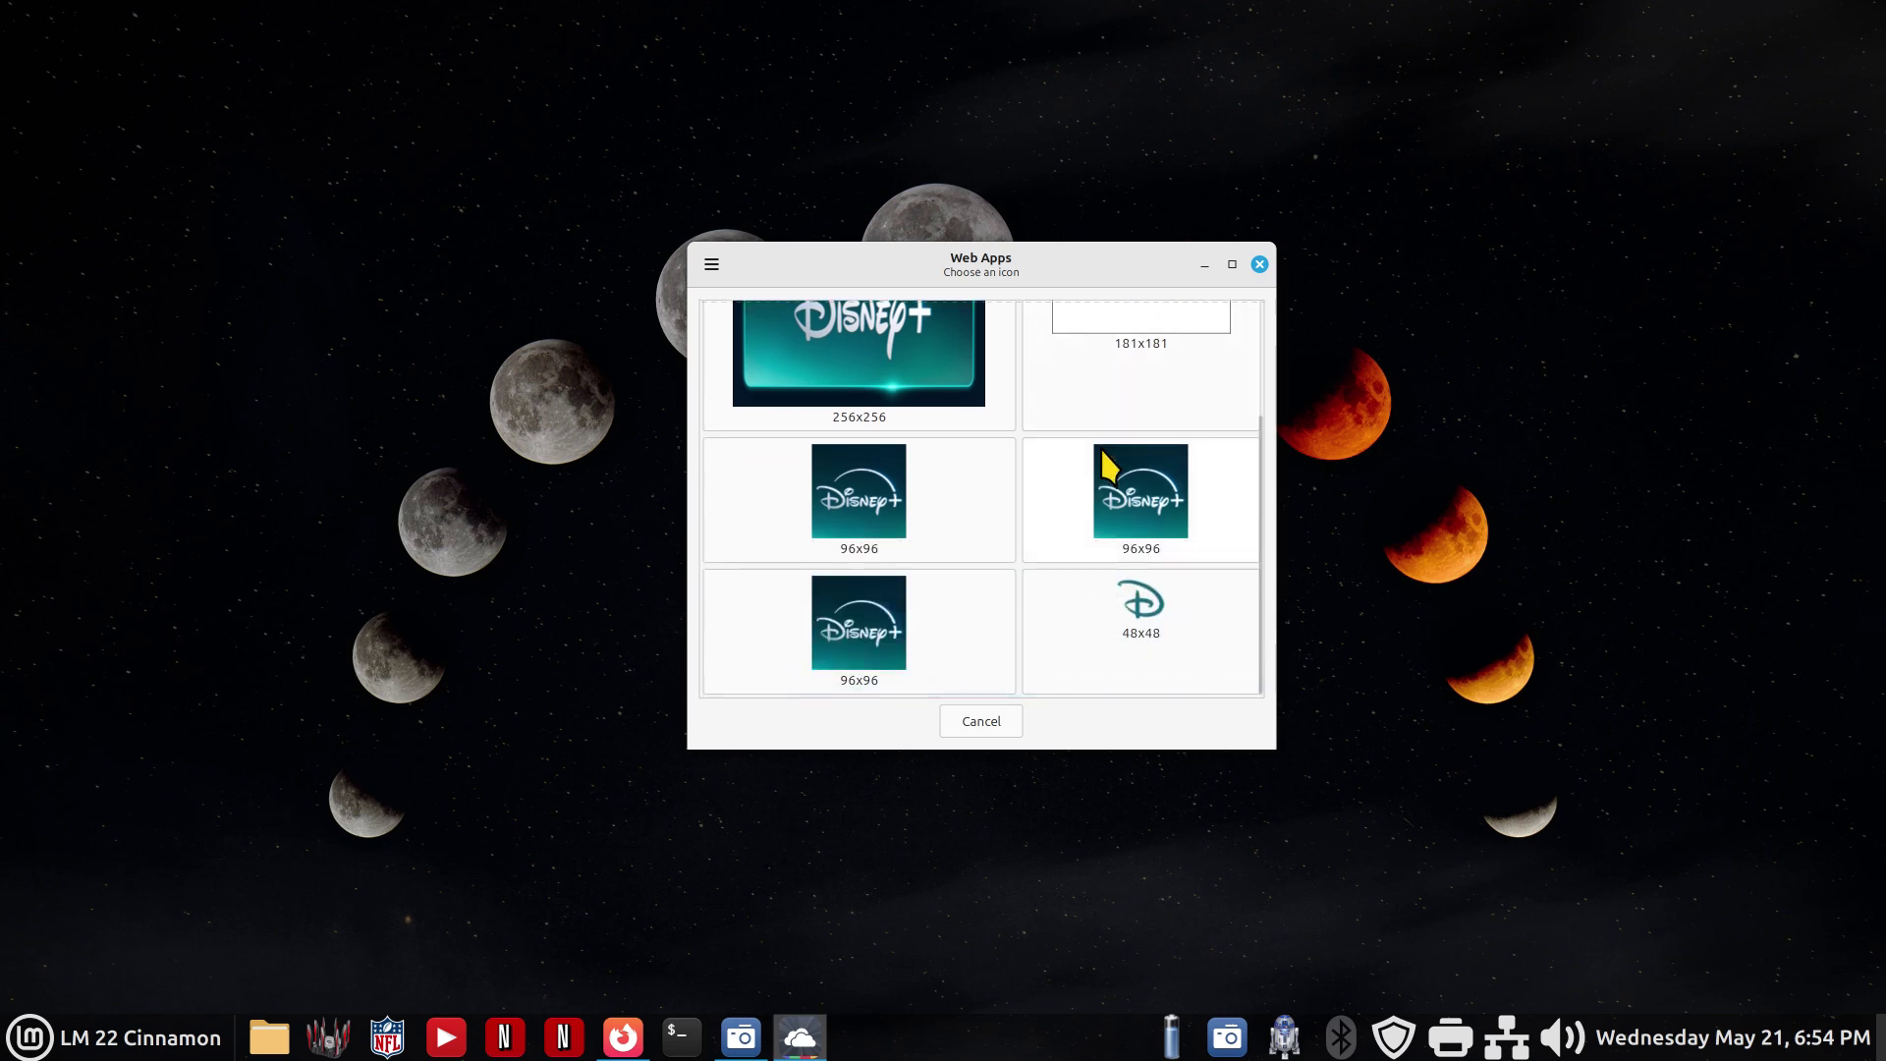
scroll(1104, 466, up, 3)
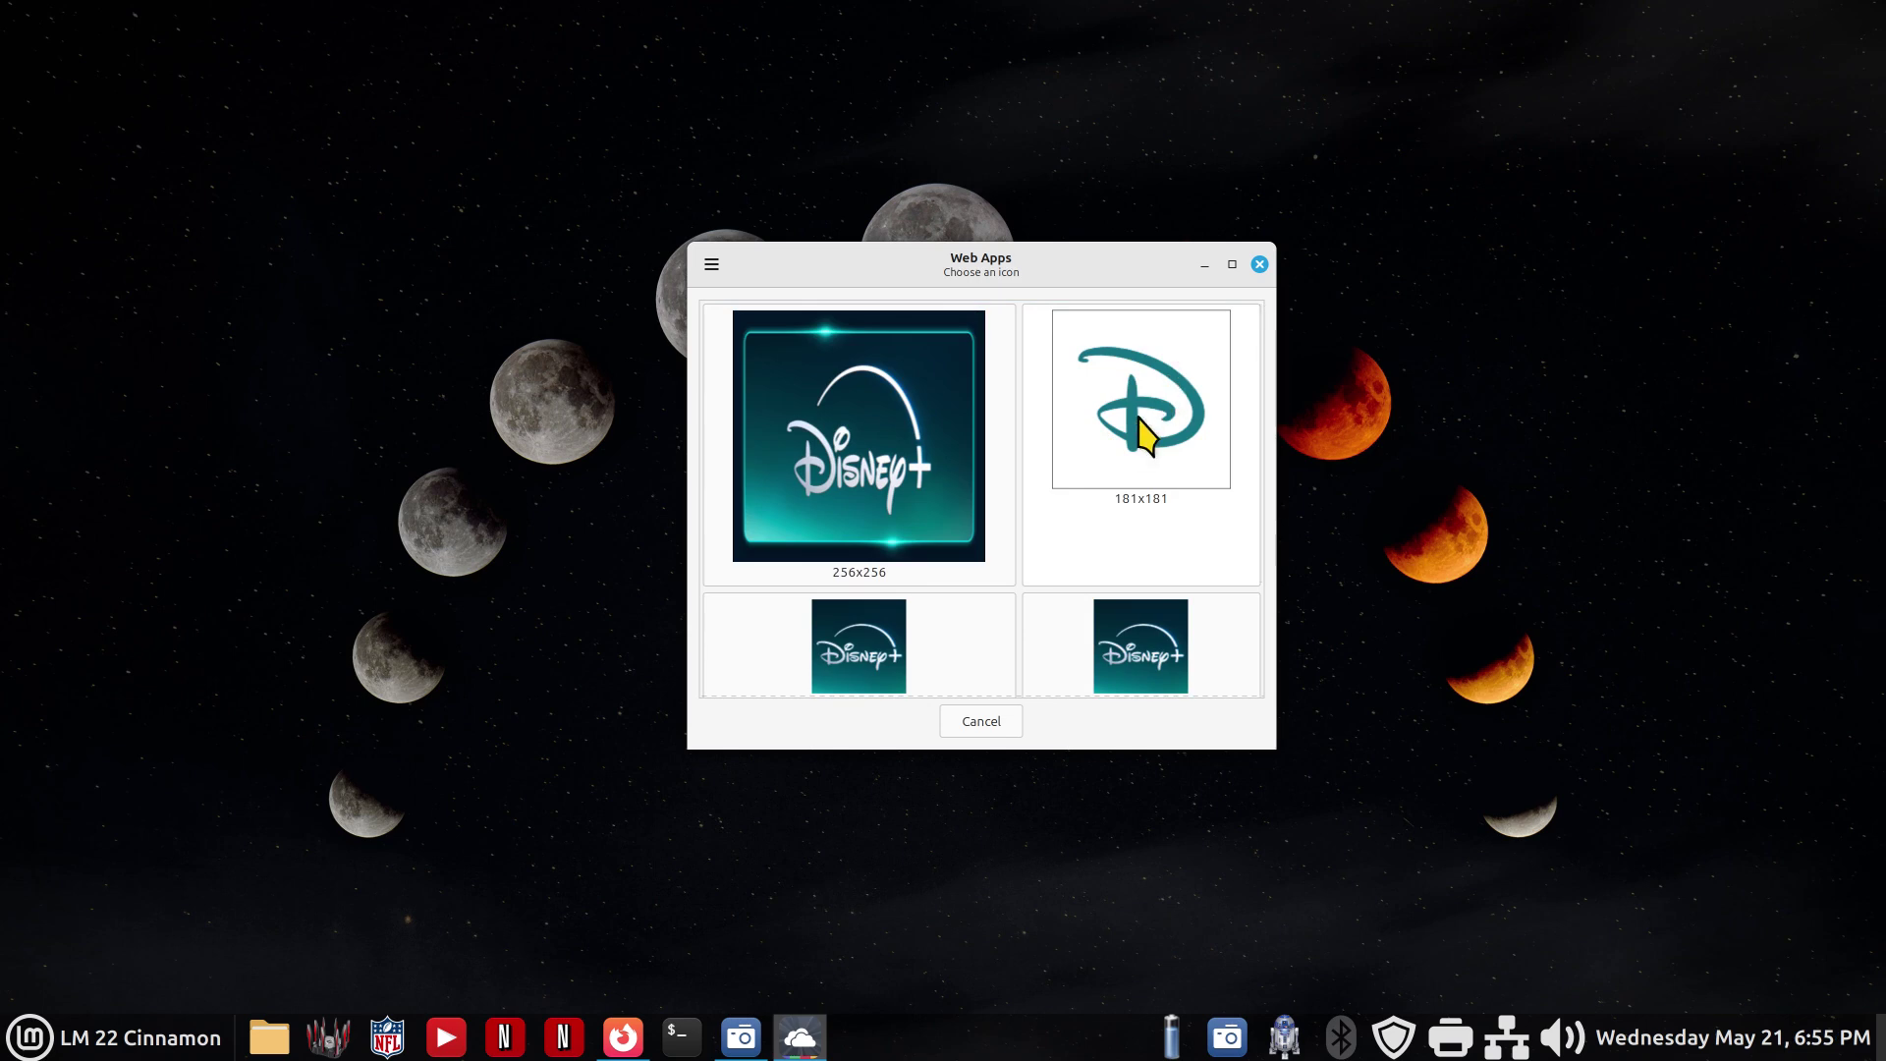
click(833, 444)
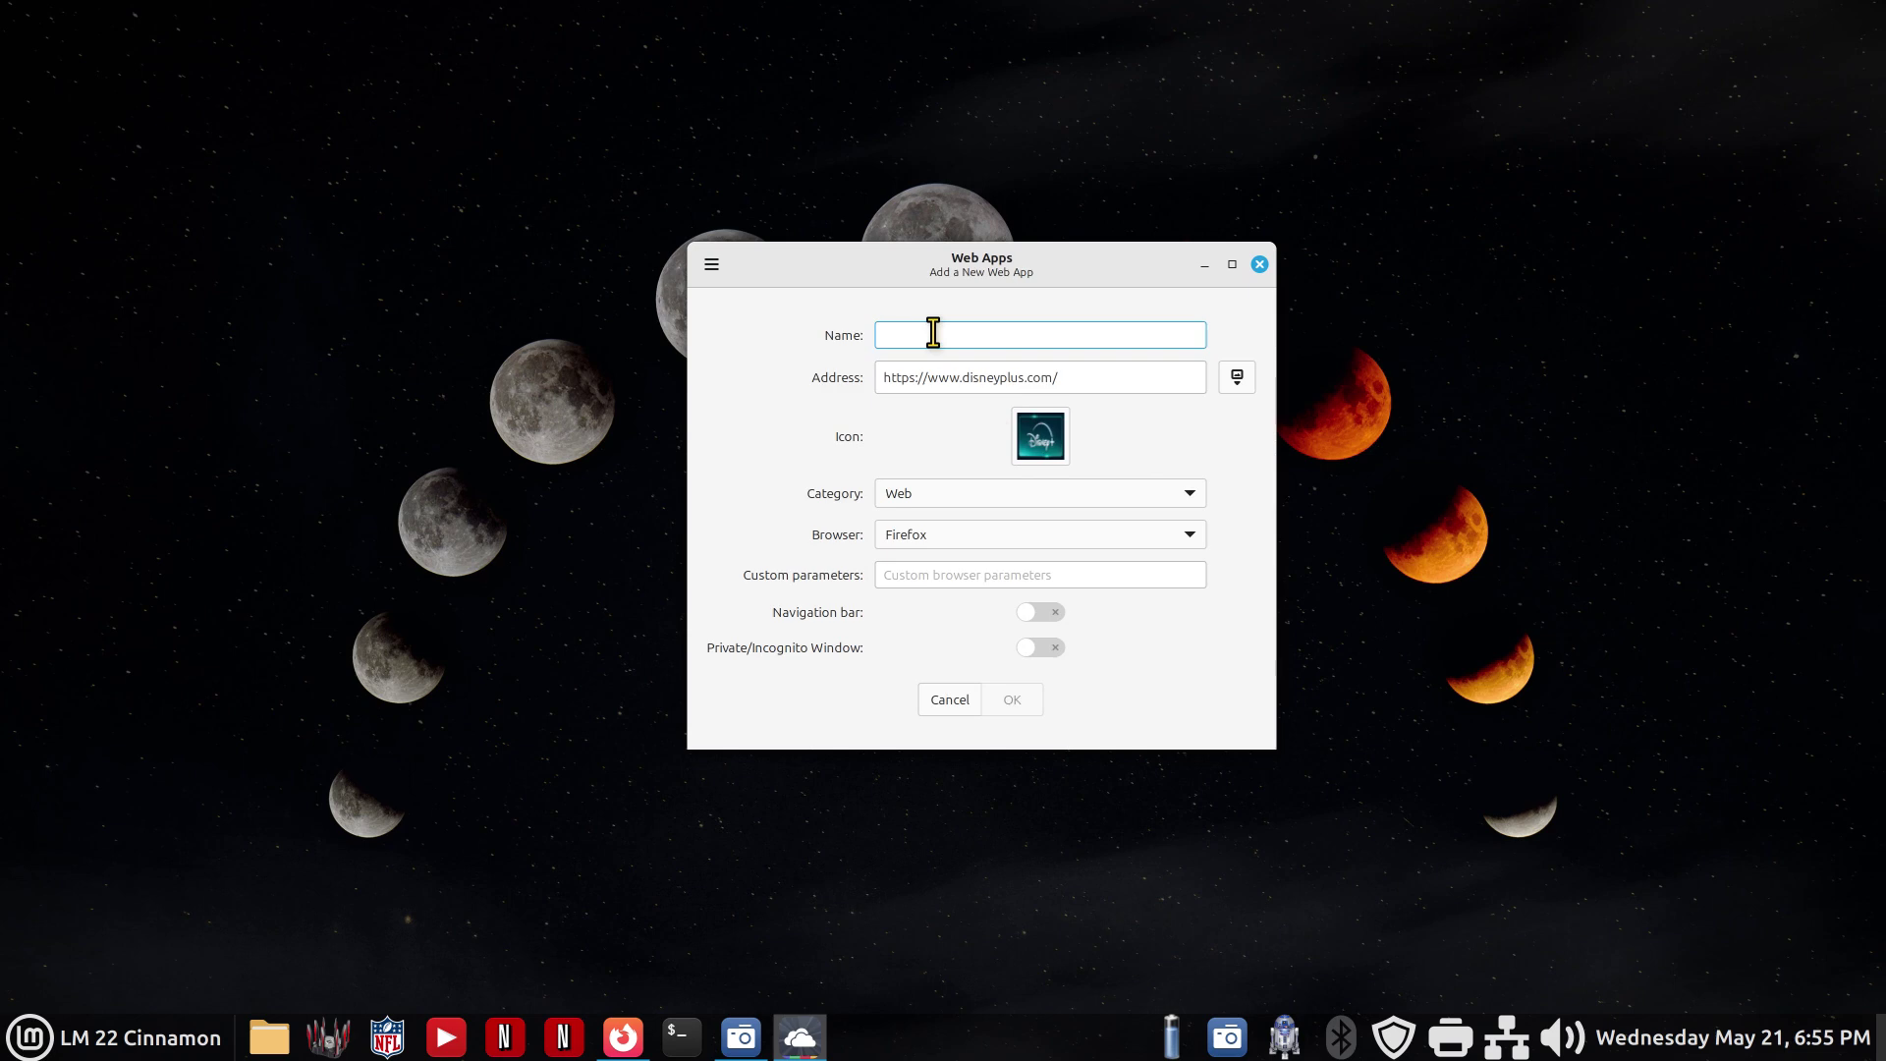
Try Chrome and Chromium, settle on Firefox, enable the navigation bar, and save Disney+.
drag(955, 257, 655, 400)
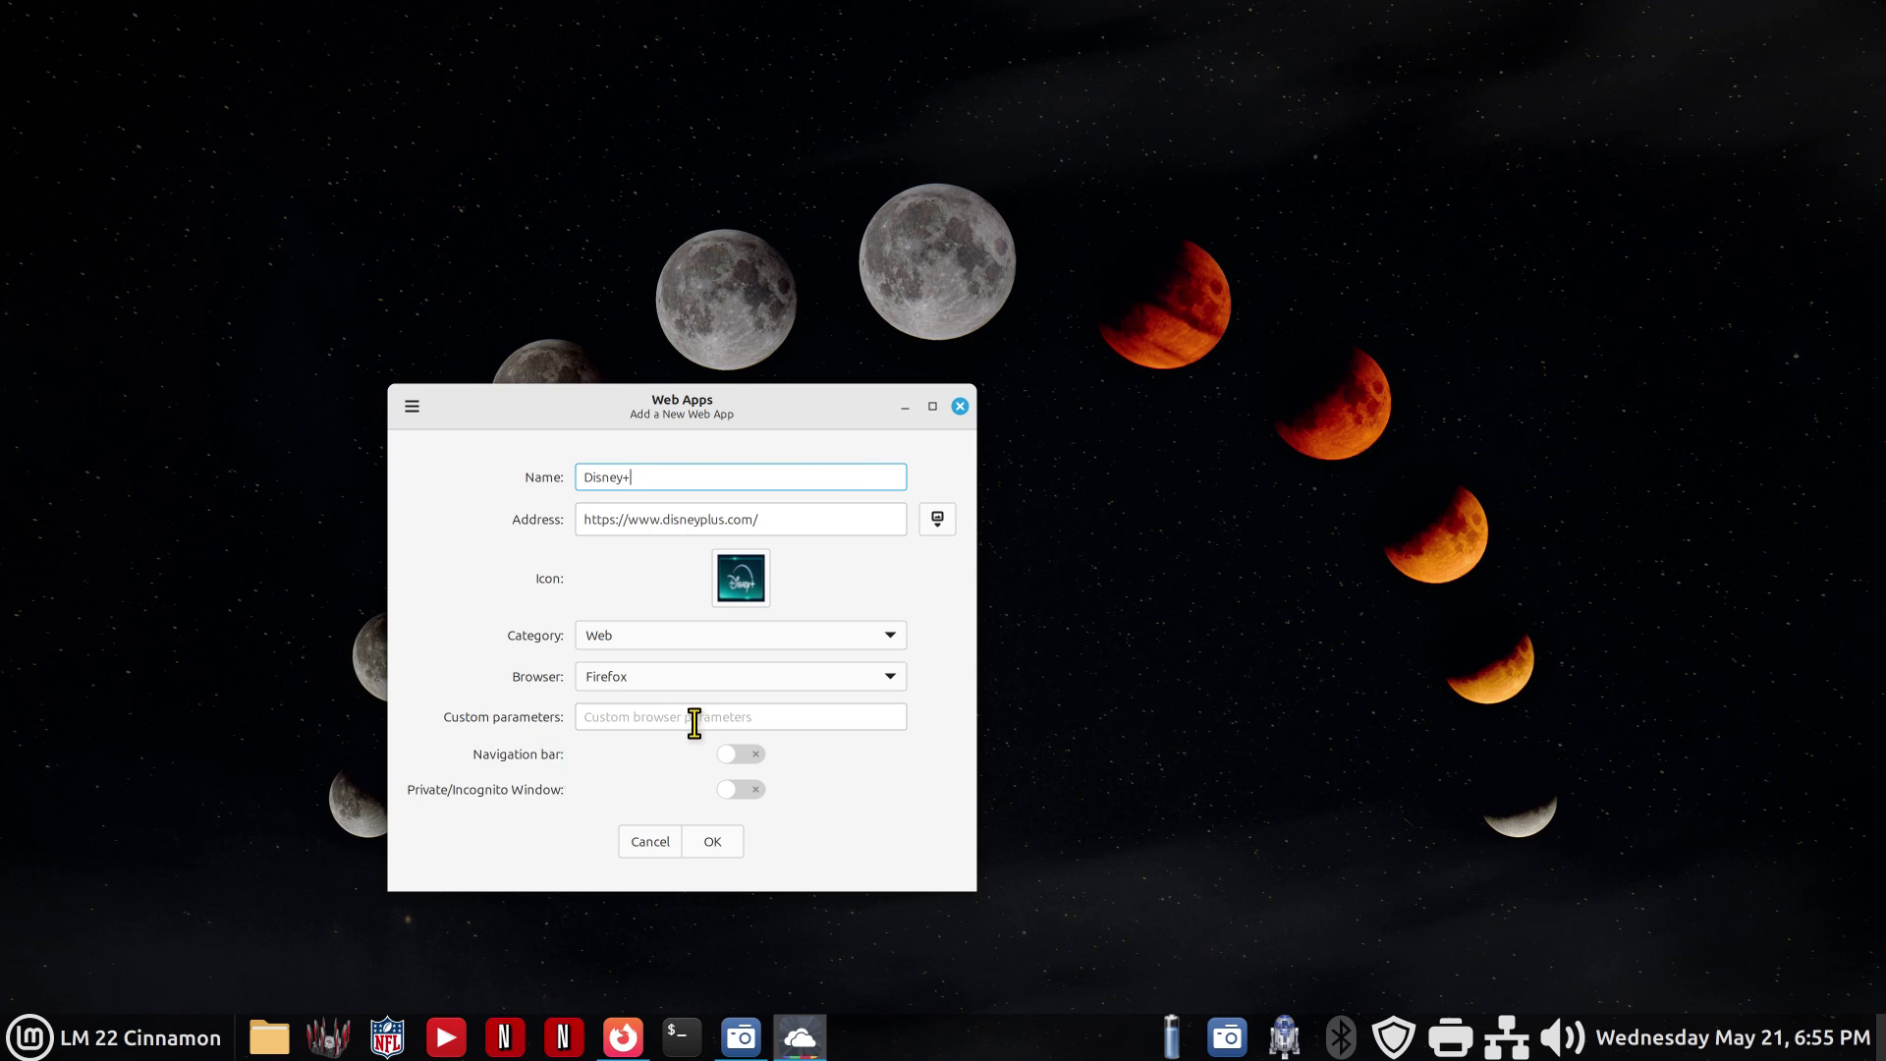
click(693, 678)
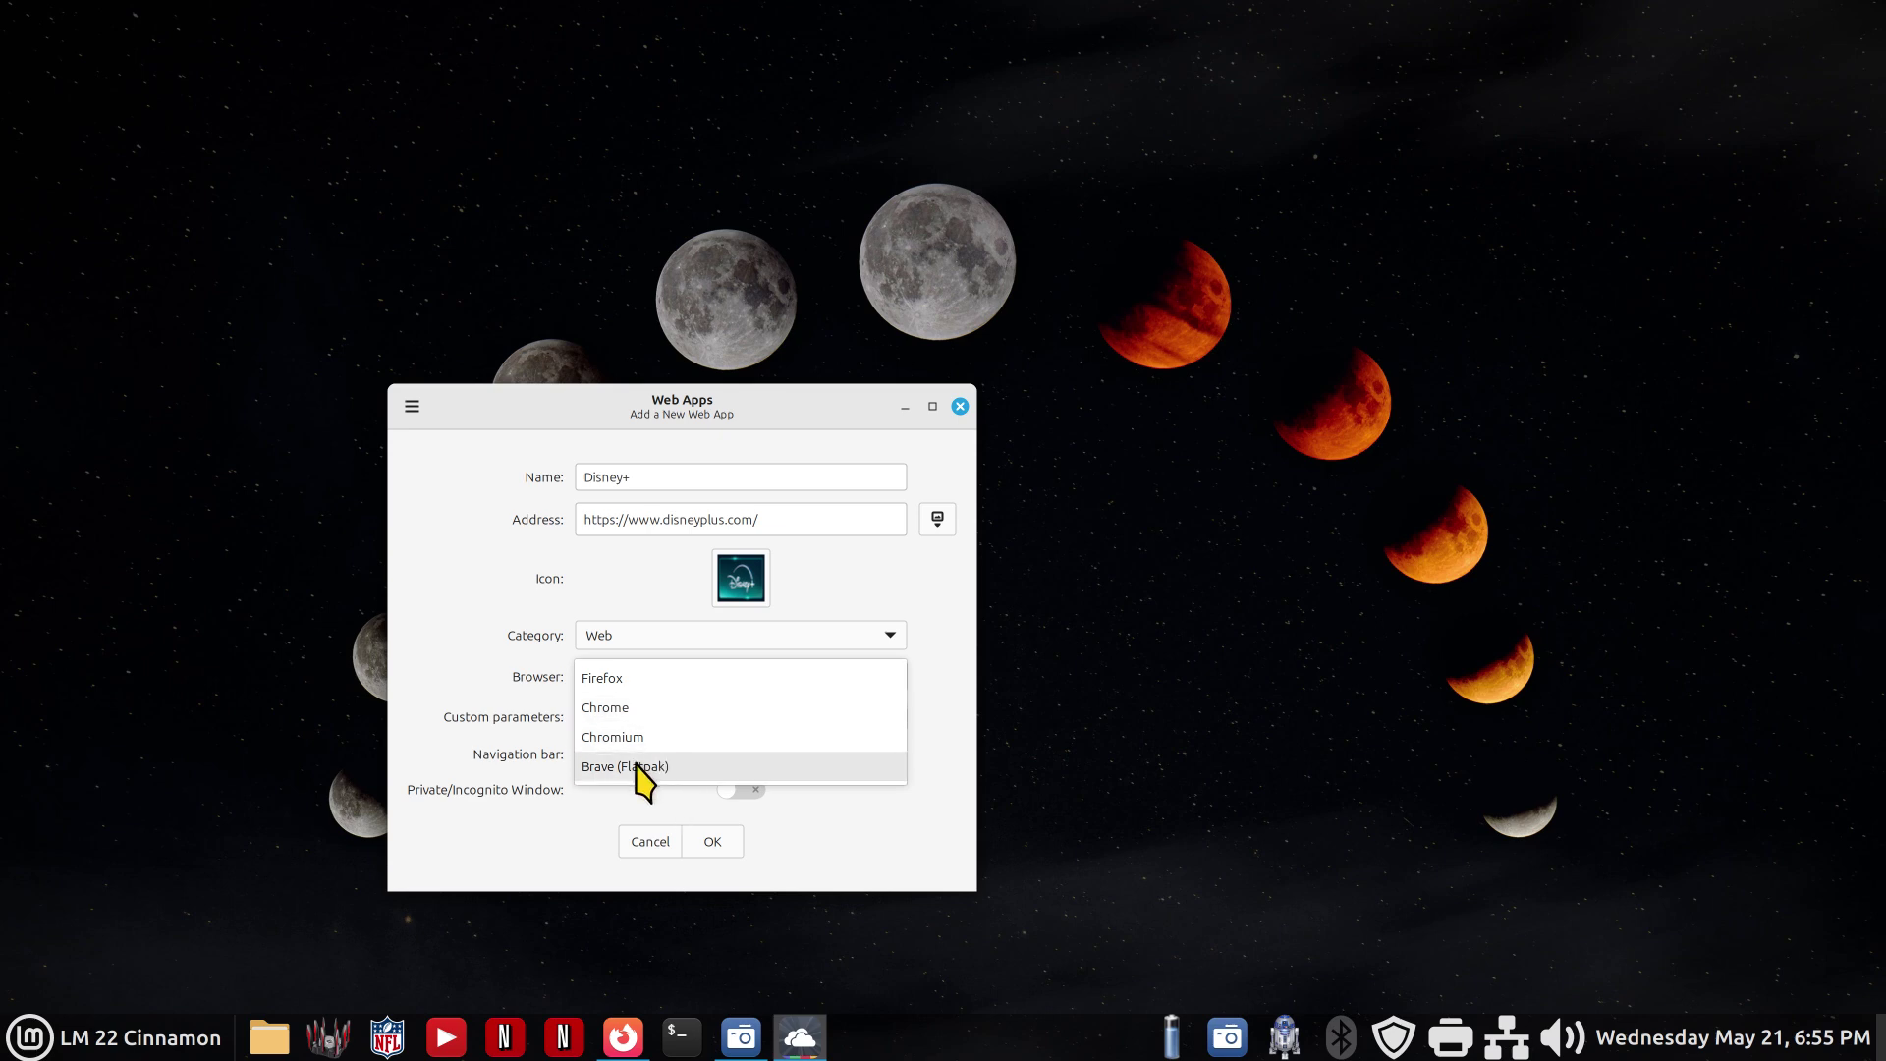
click(596, 708)
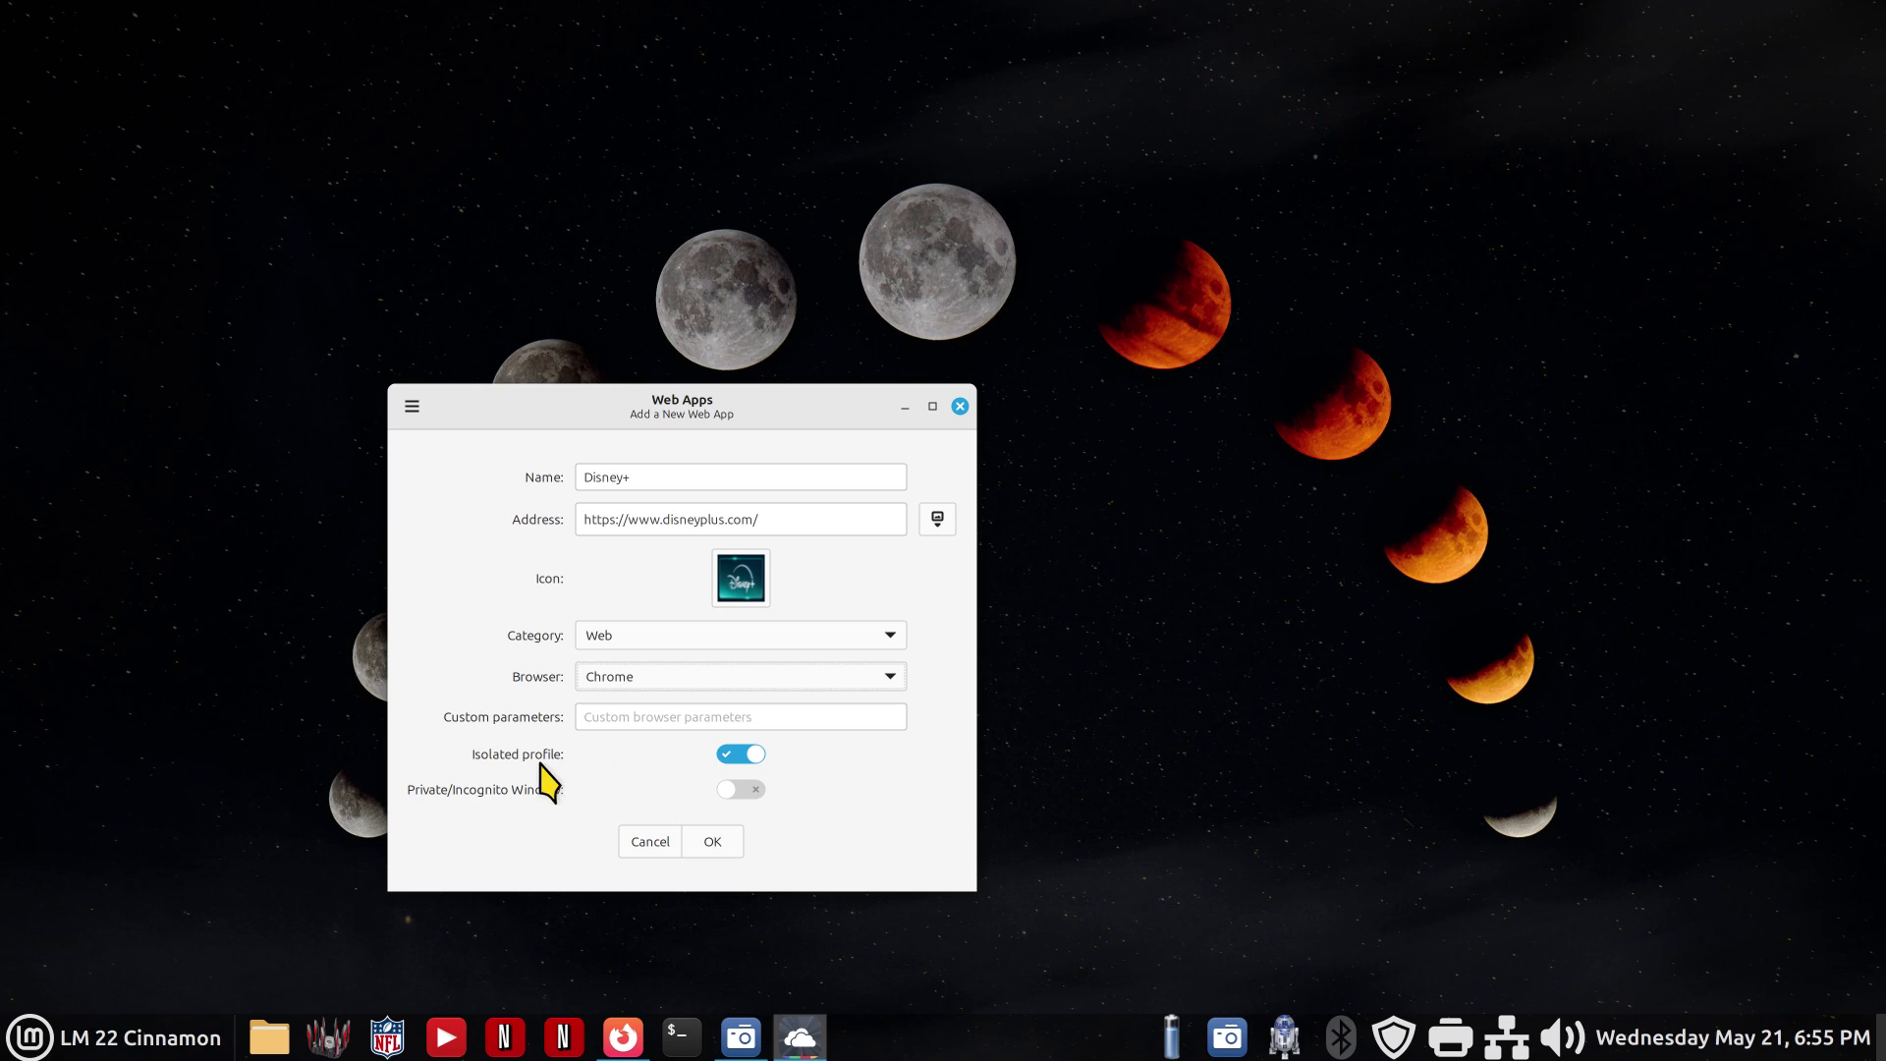
click(671, 682)
click(664, 732)
click(630, 678)
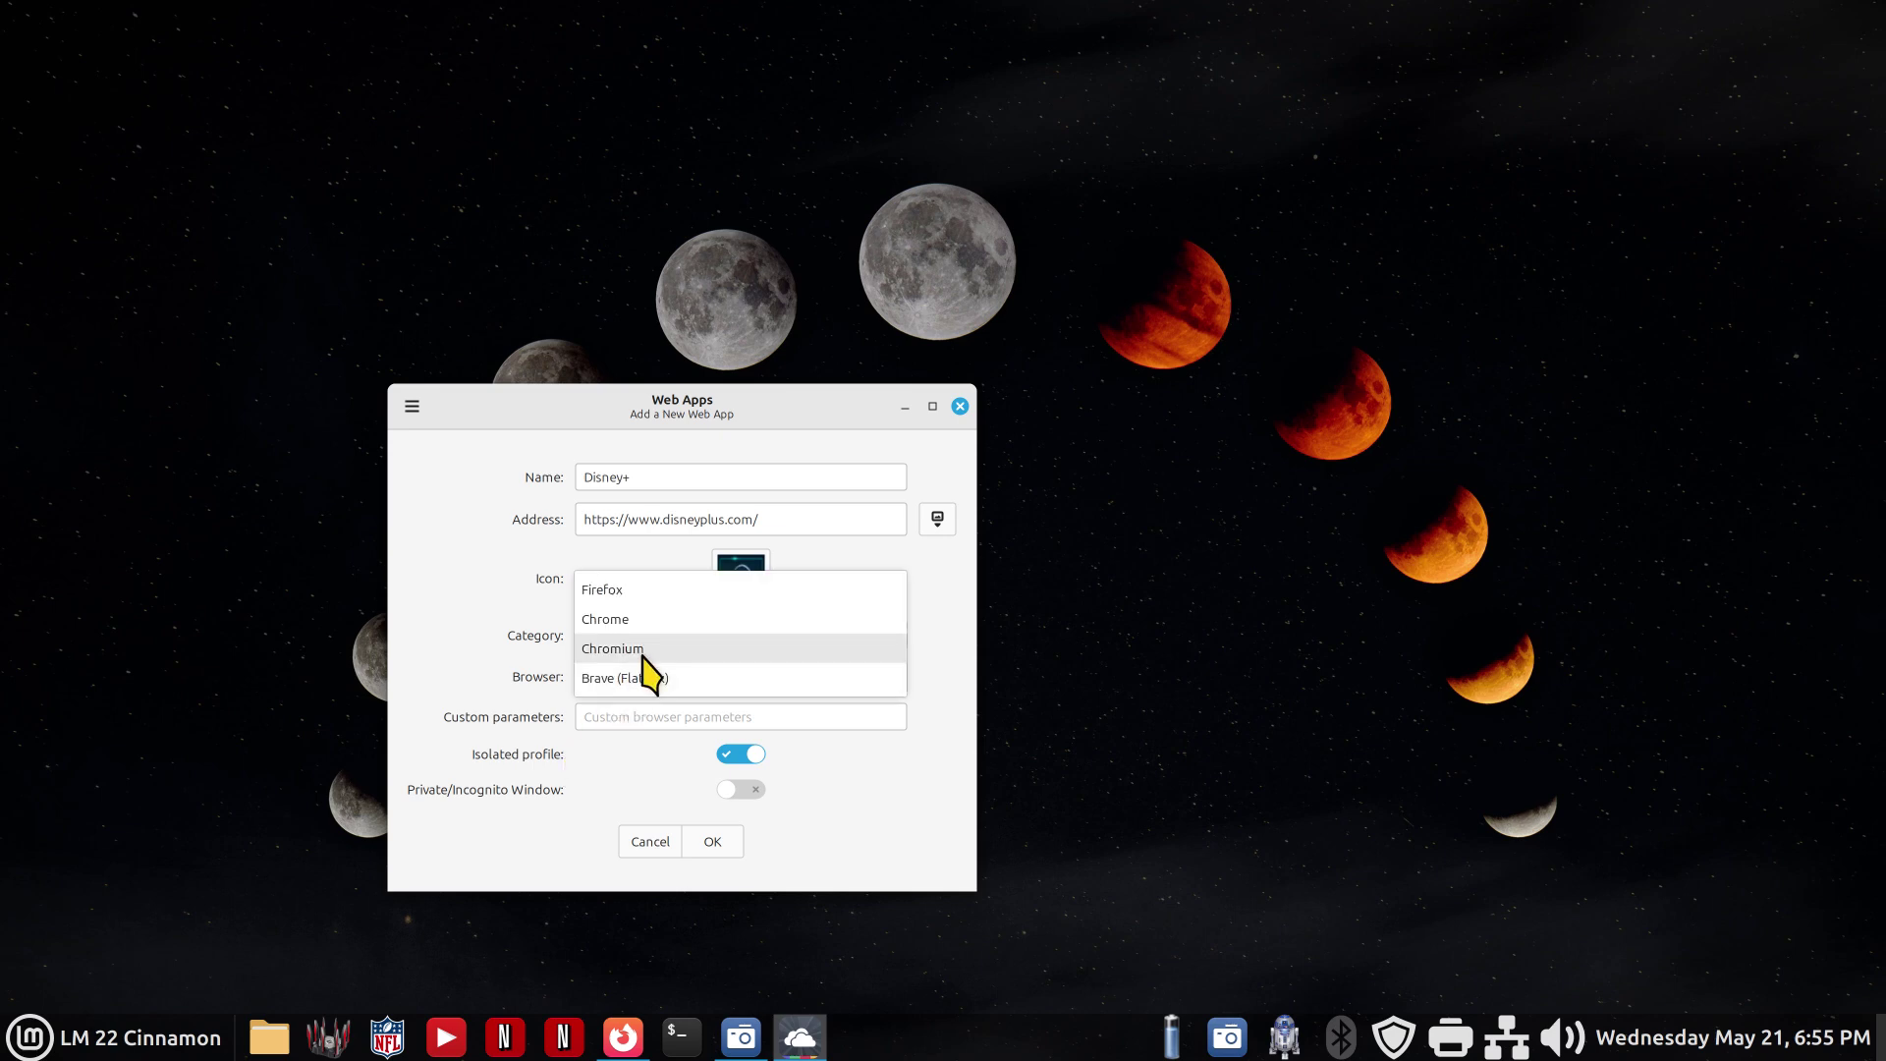
click(645, 657)
click(648, 664)
click(652, 621)
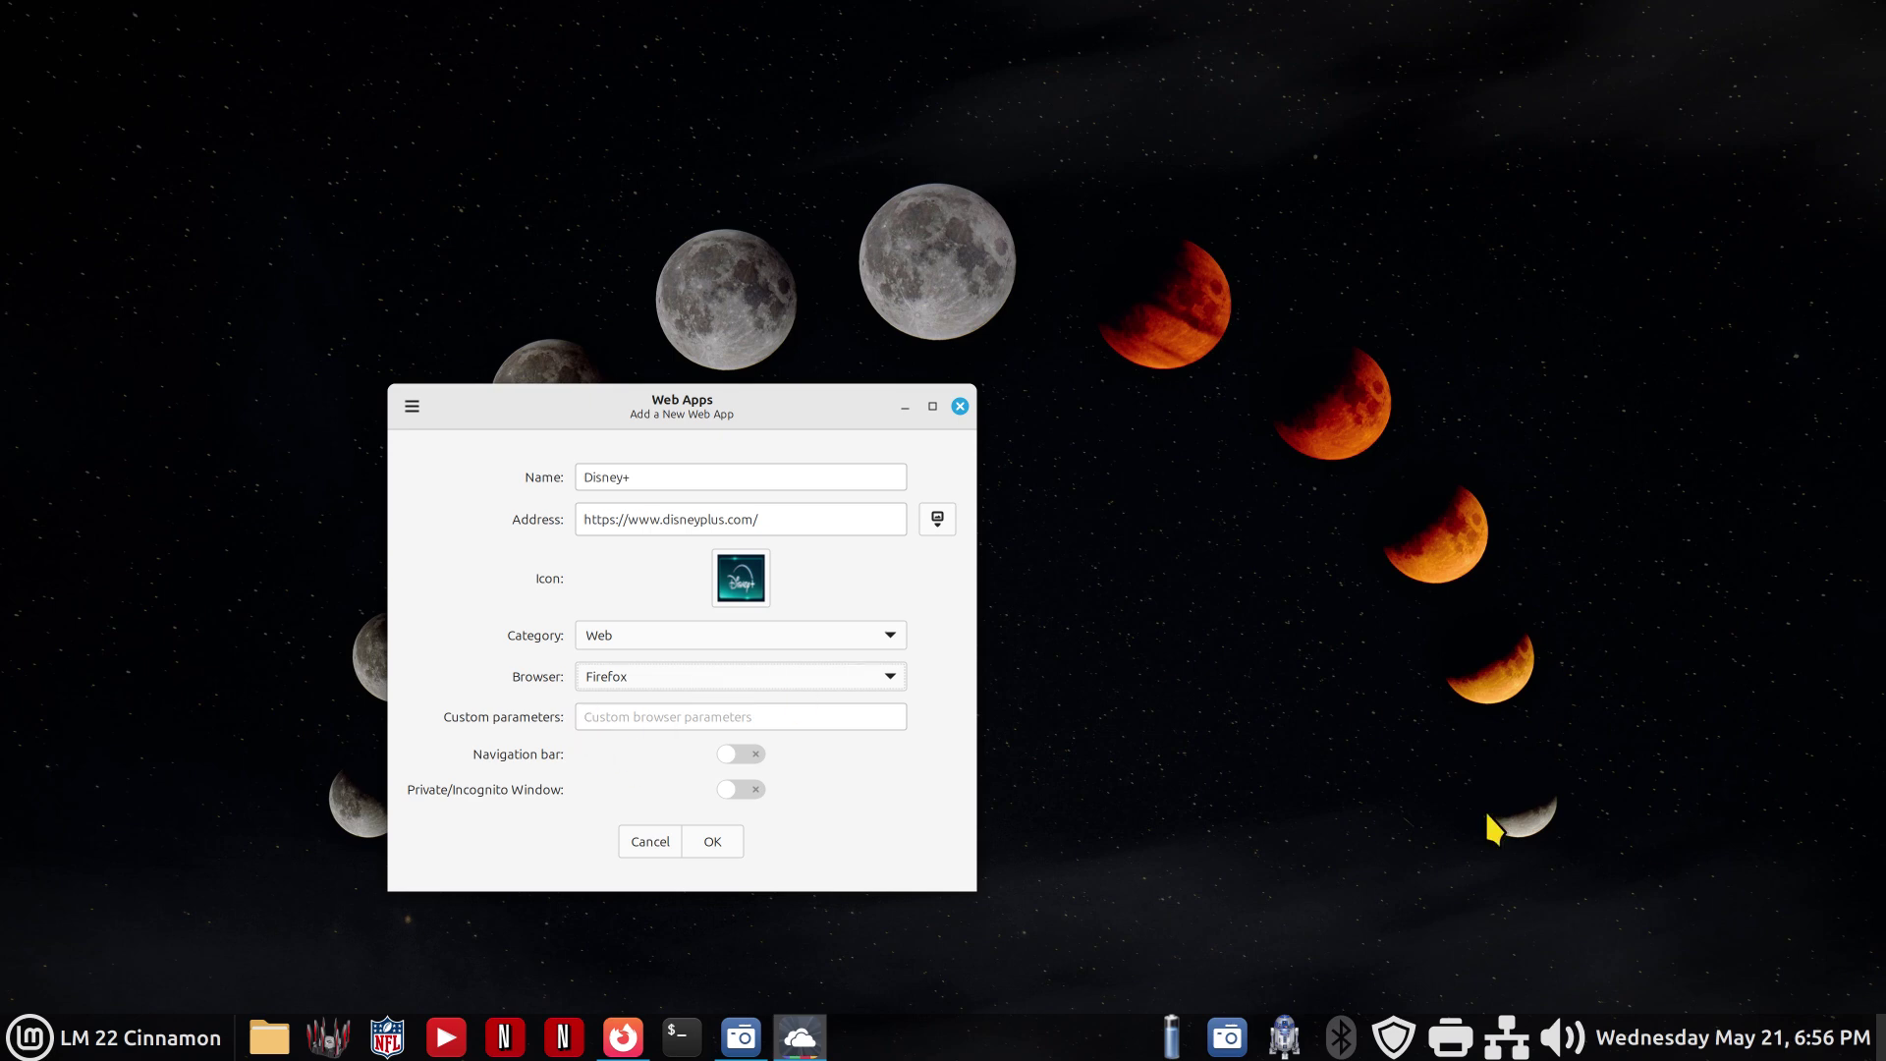
click(749, 755)
click(720, 845)
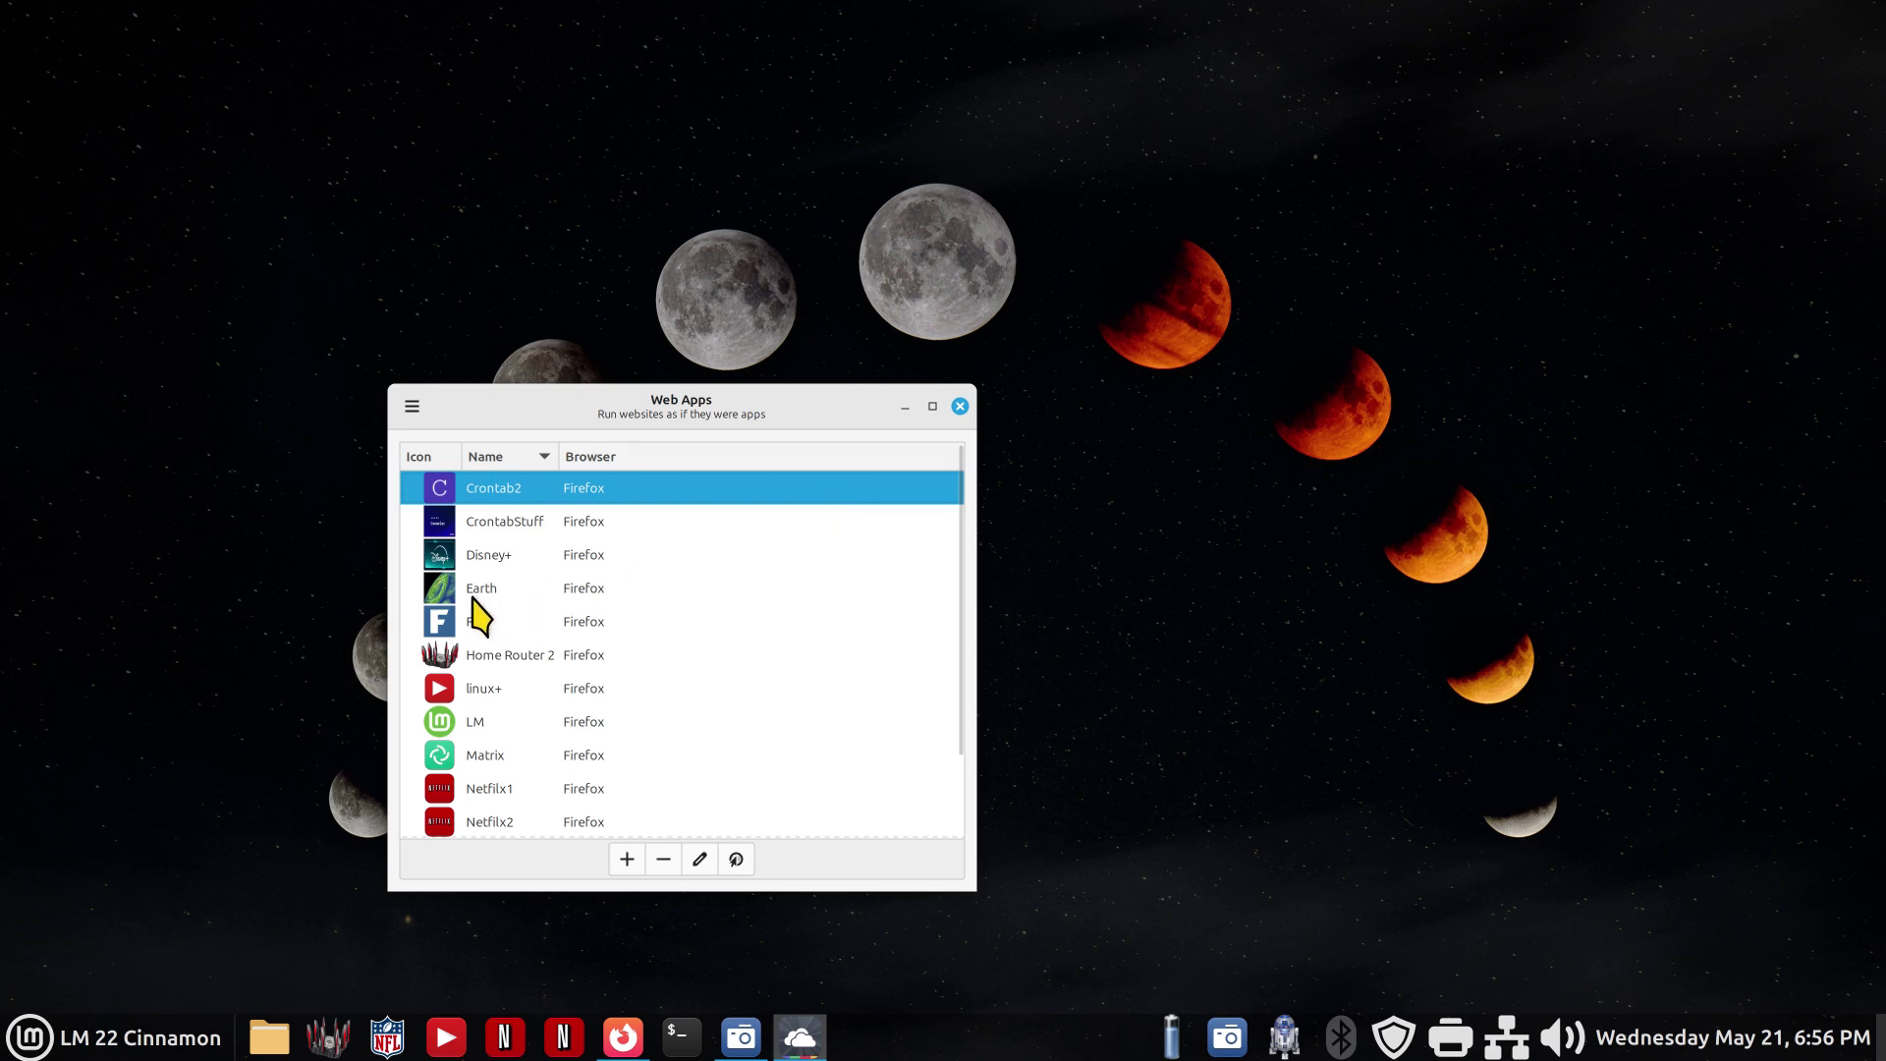
Launch the Disney+ web app and close Firefox's Privacy Notice tab.
click(528, 562)
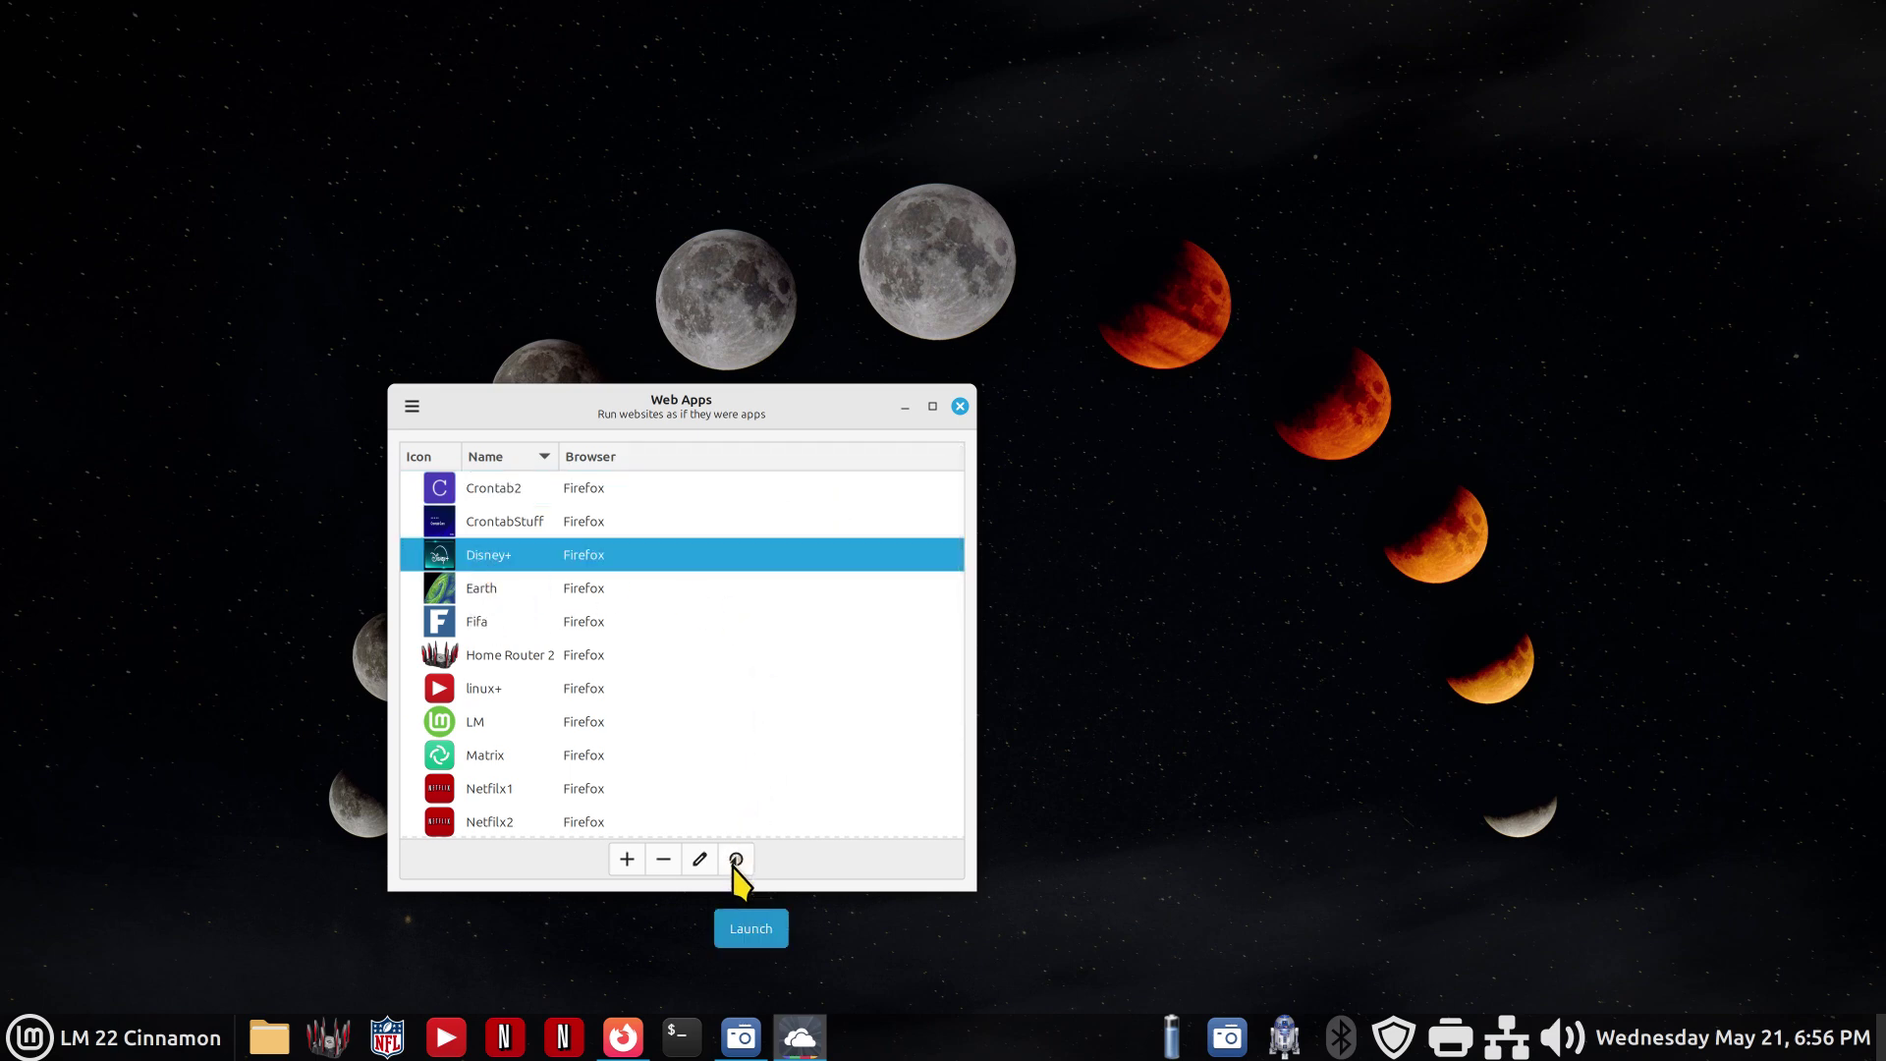
double_click(480, 560)
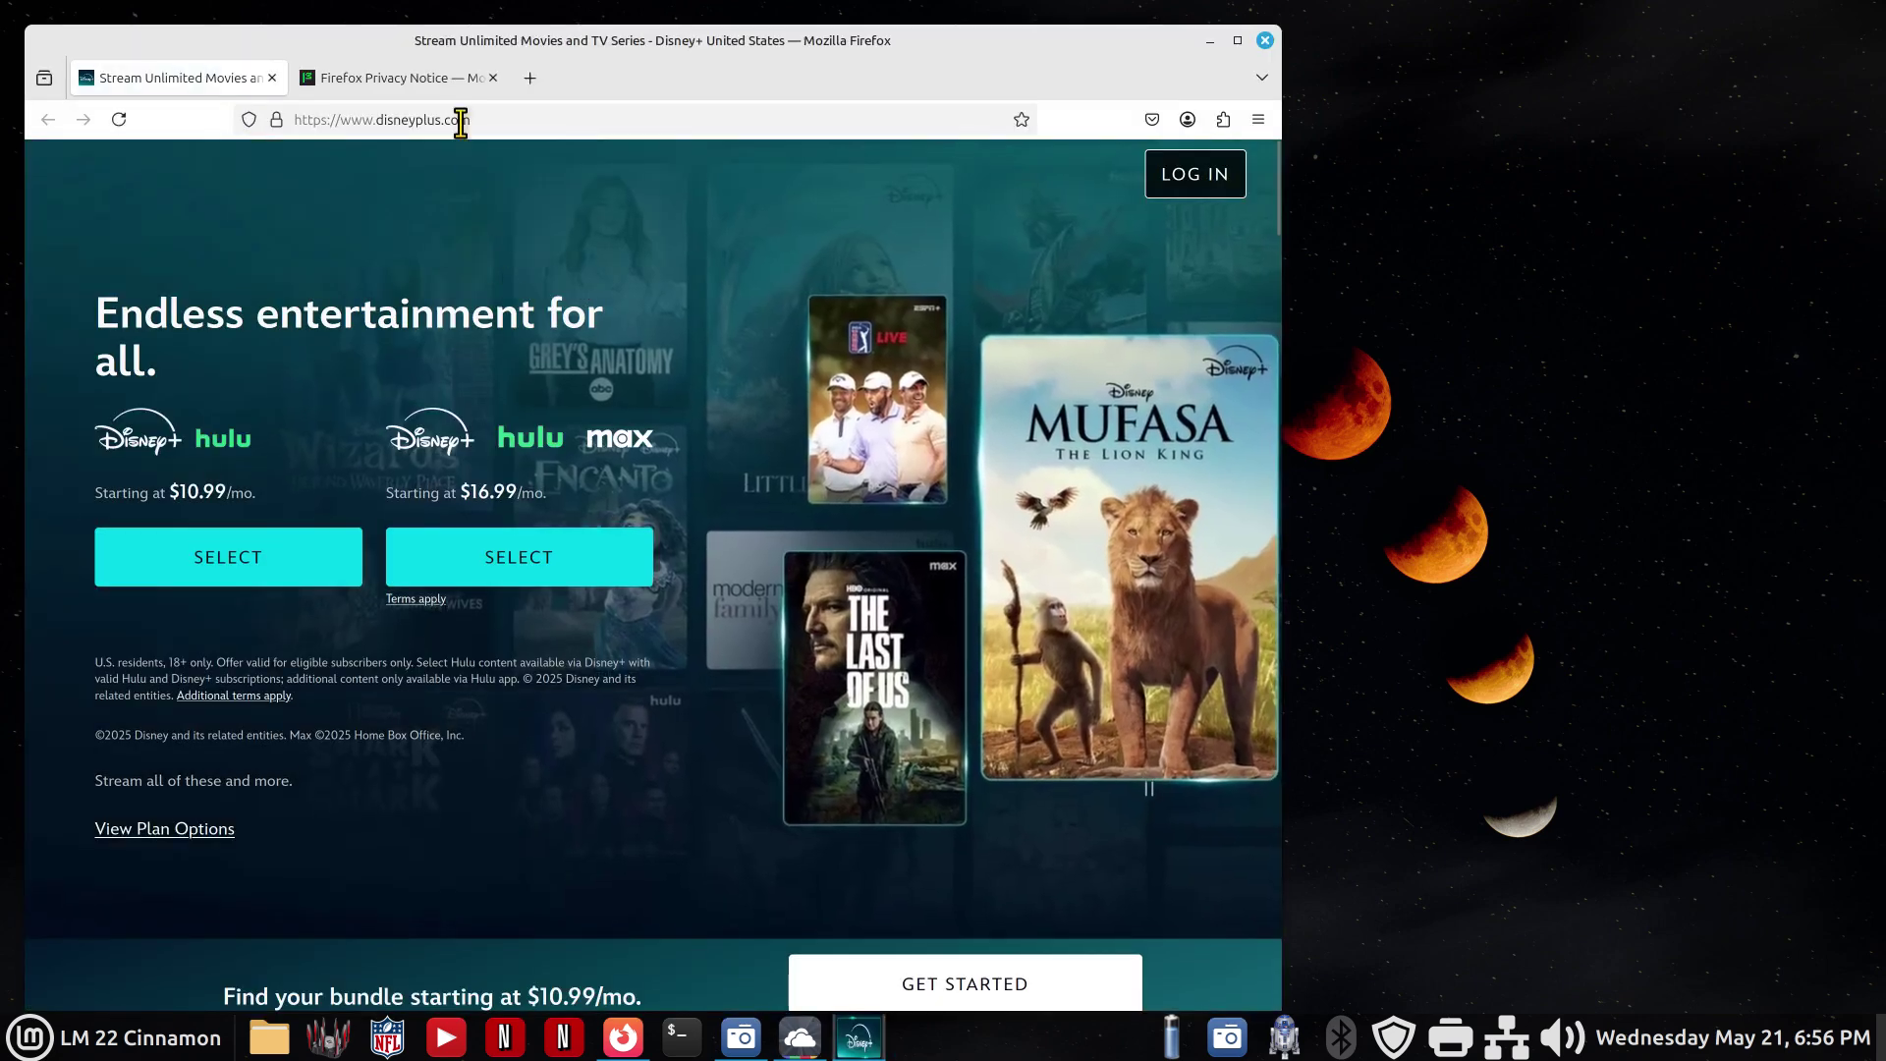
click(493, 78)
Maximize and restore the Disney+ window, close it, then open and cancel its settings.
double_click(1131, 49)
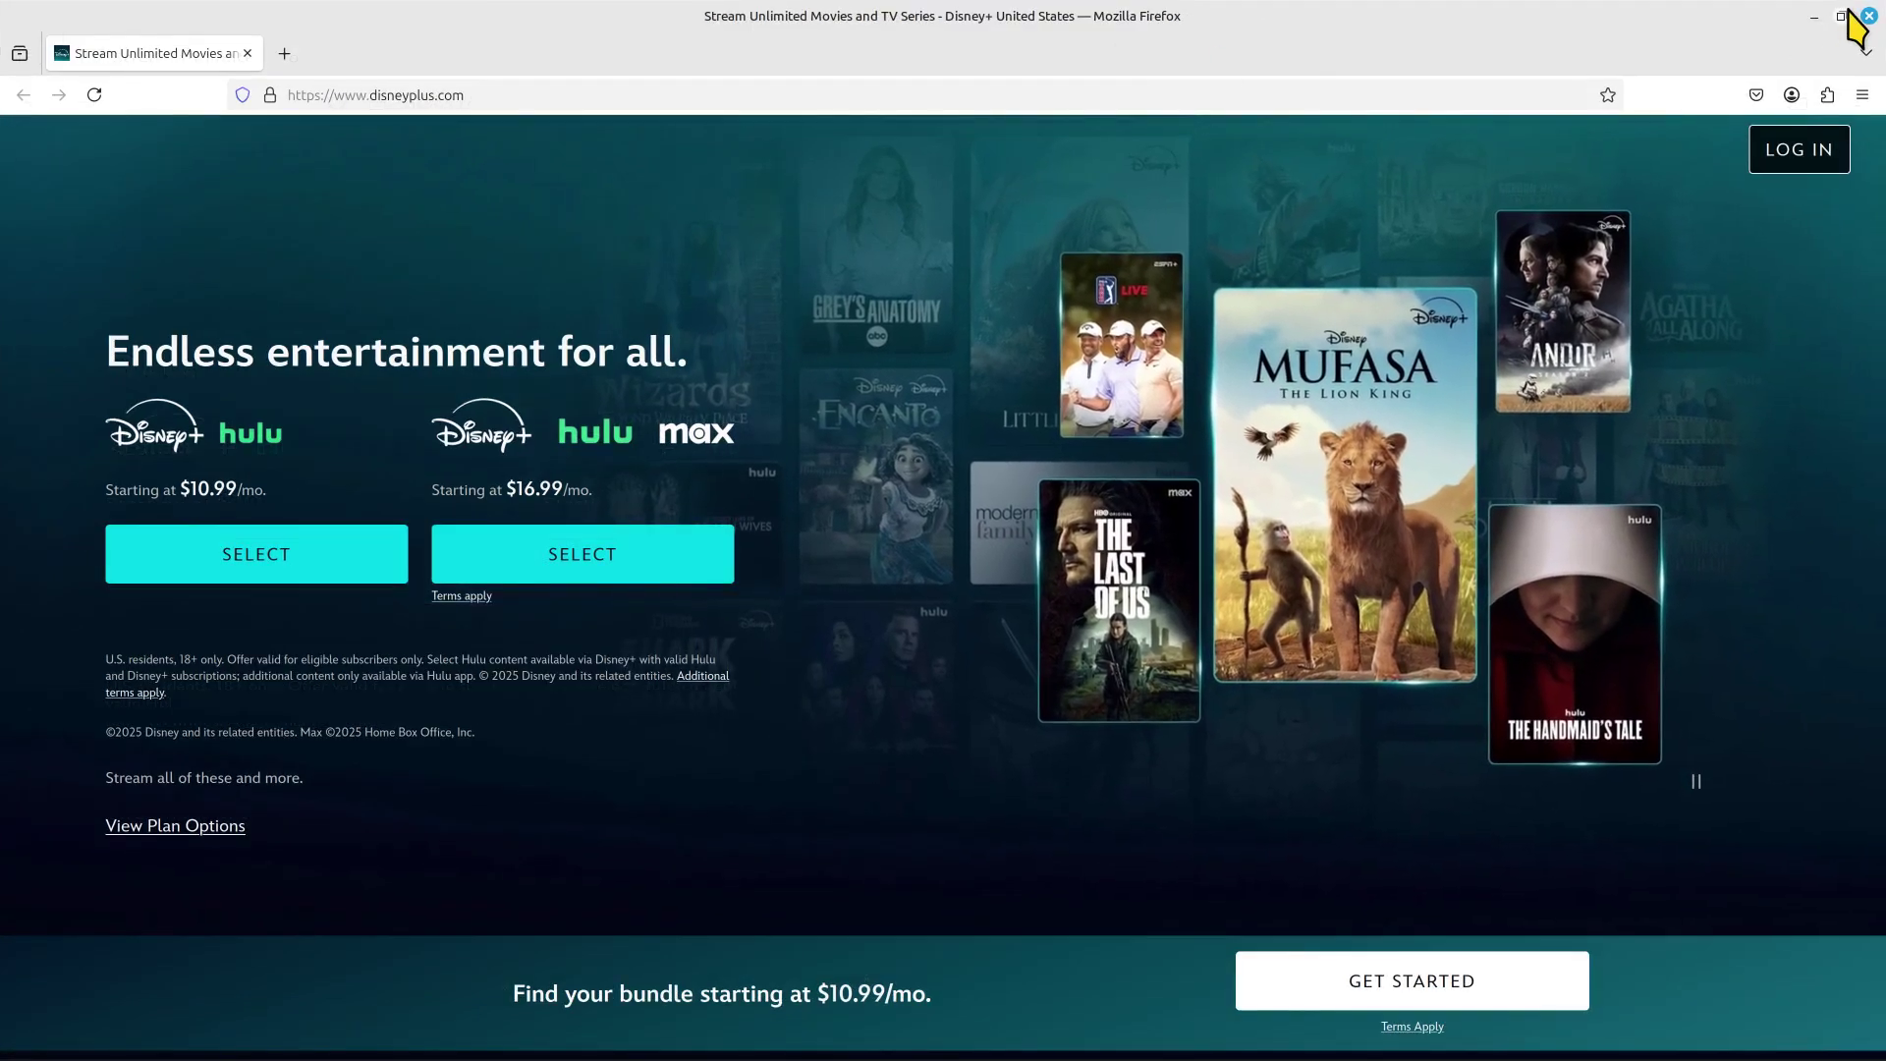
double_click(1218, 28)
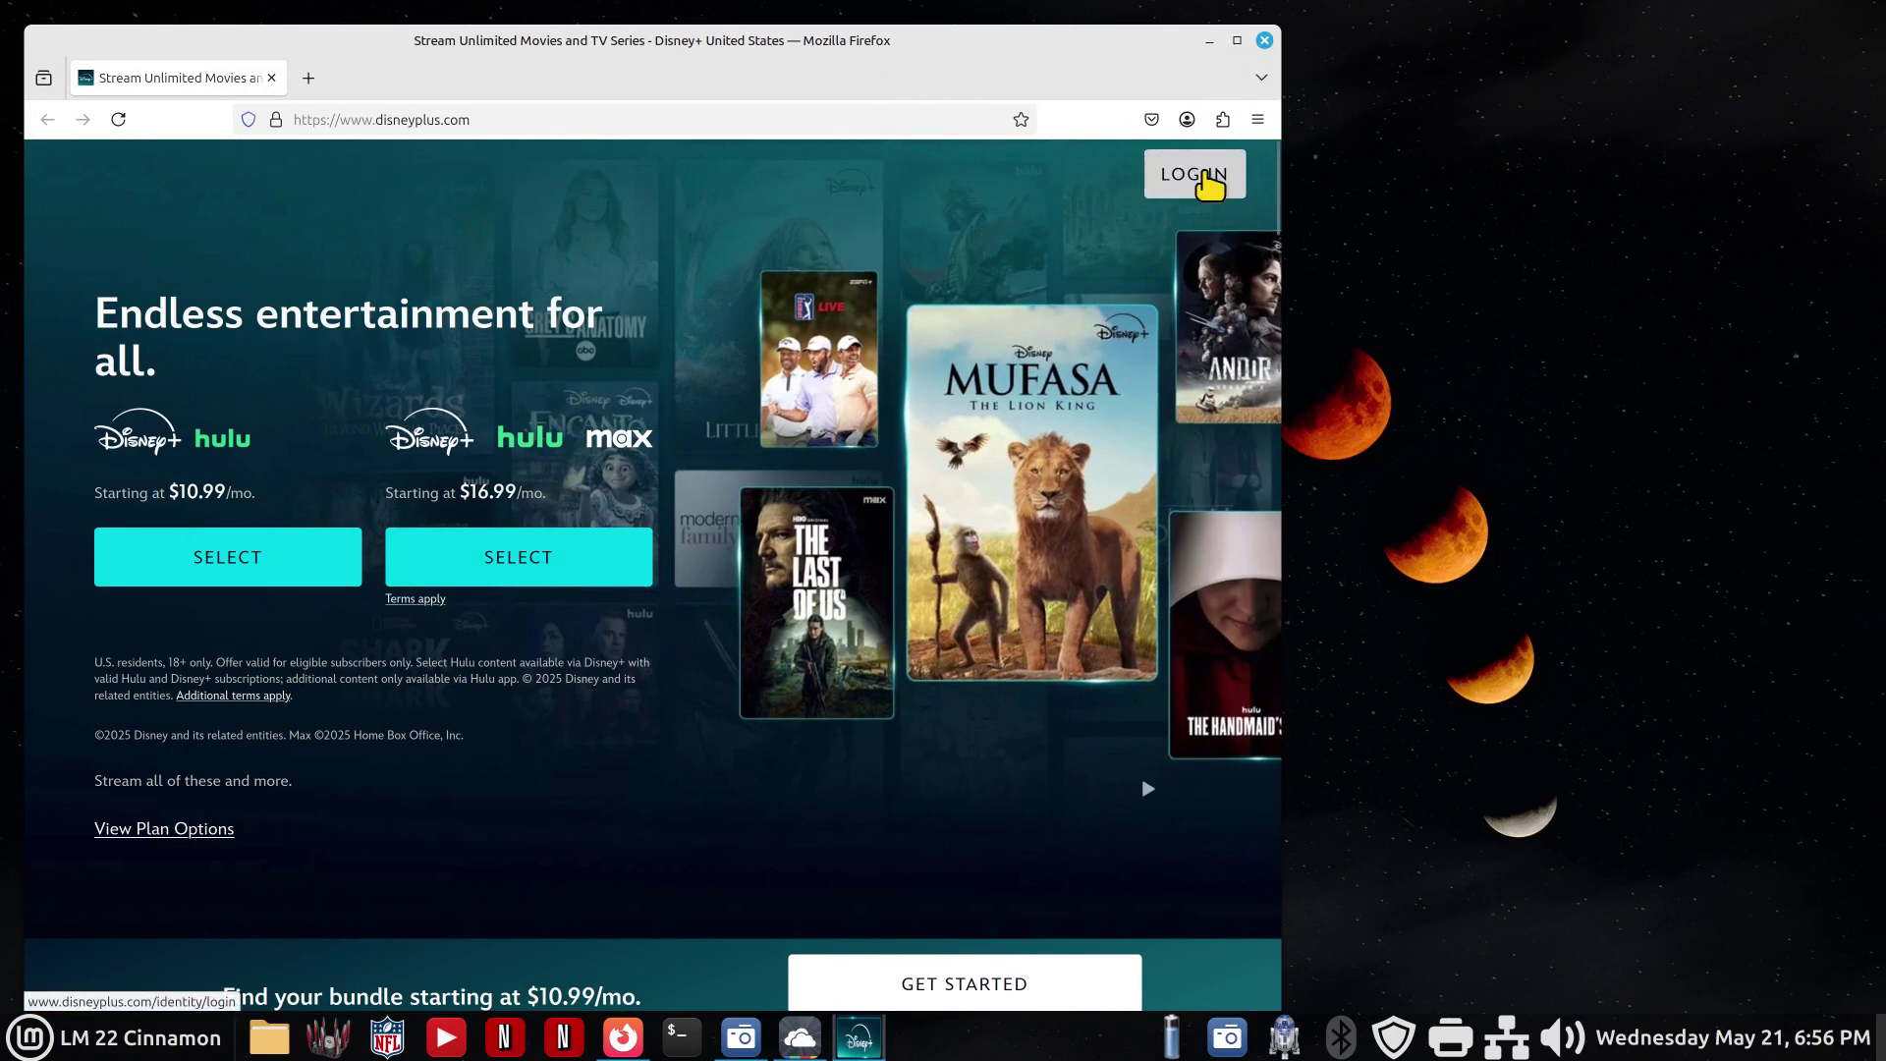
click(1266, 40)
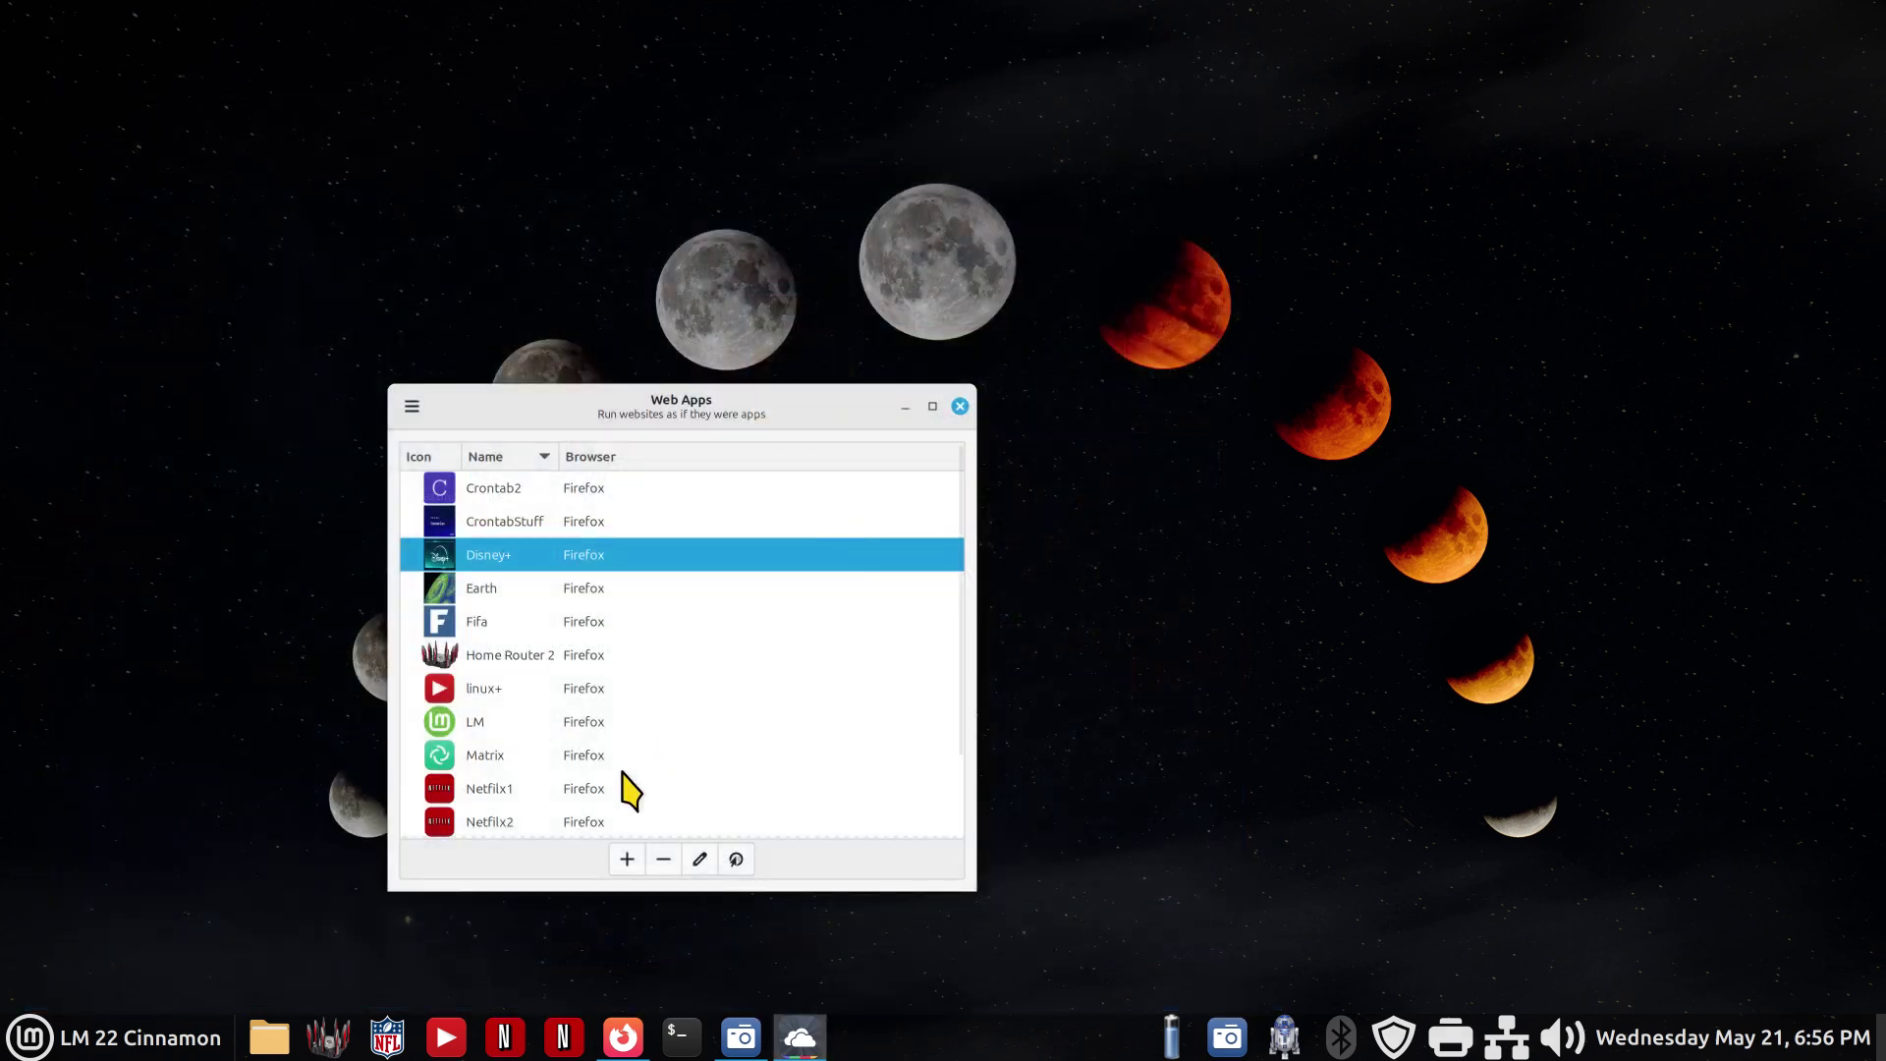
click(700, 859)
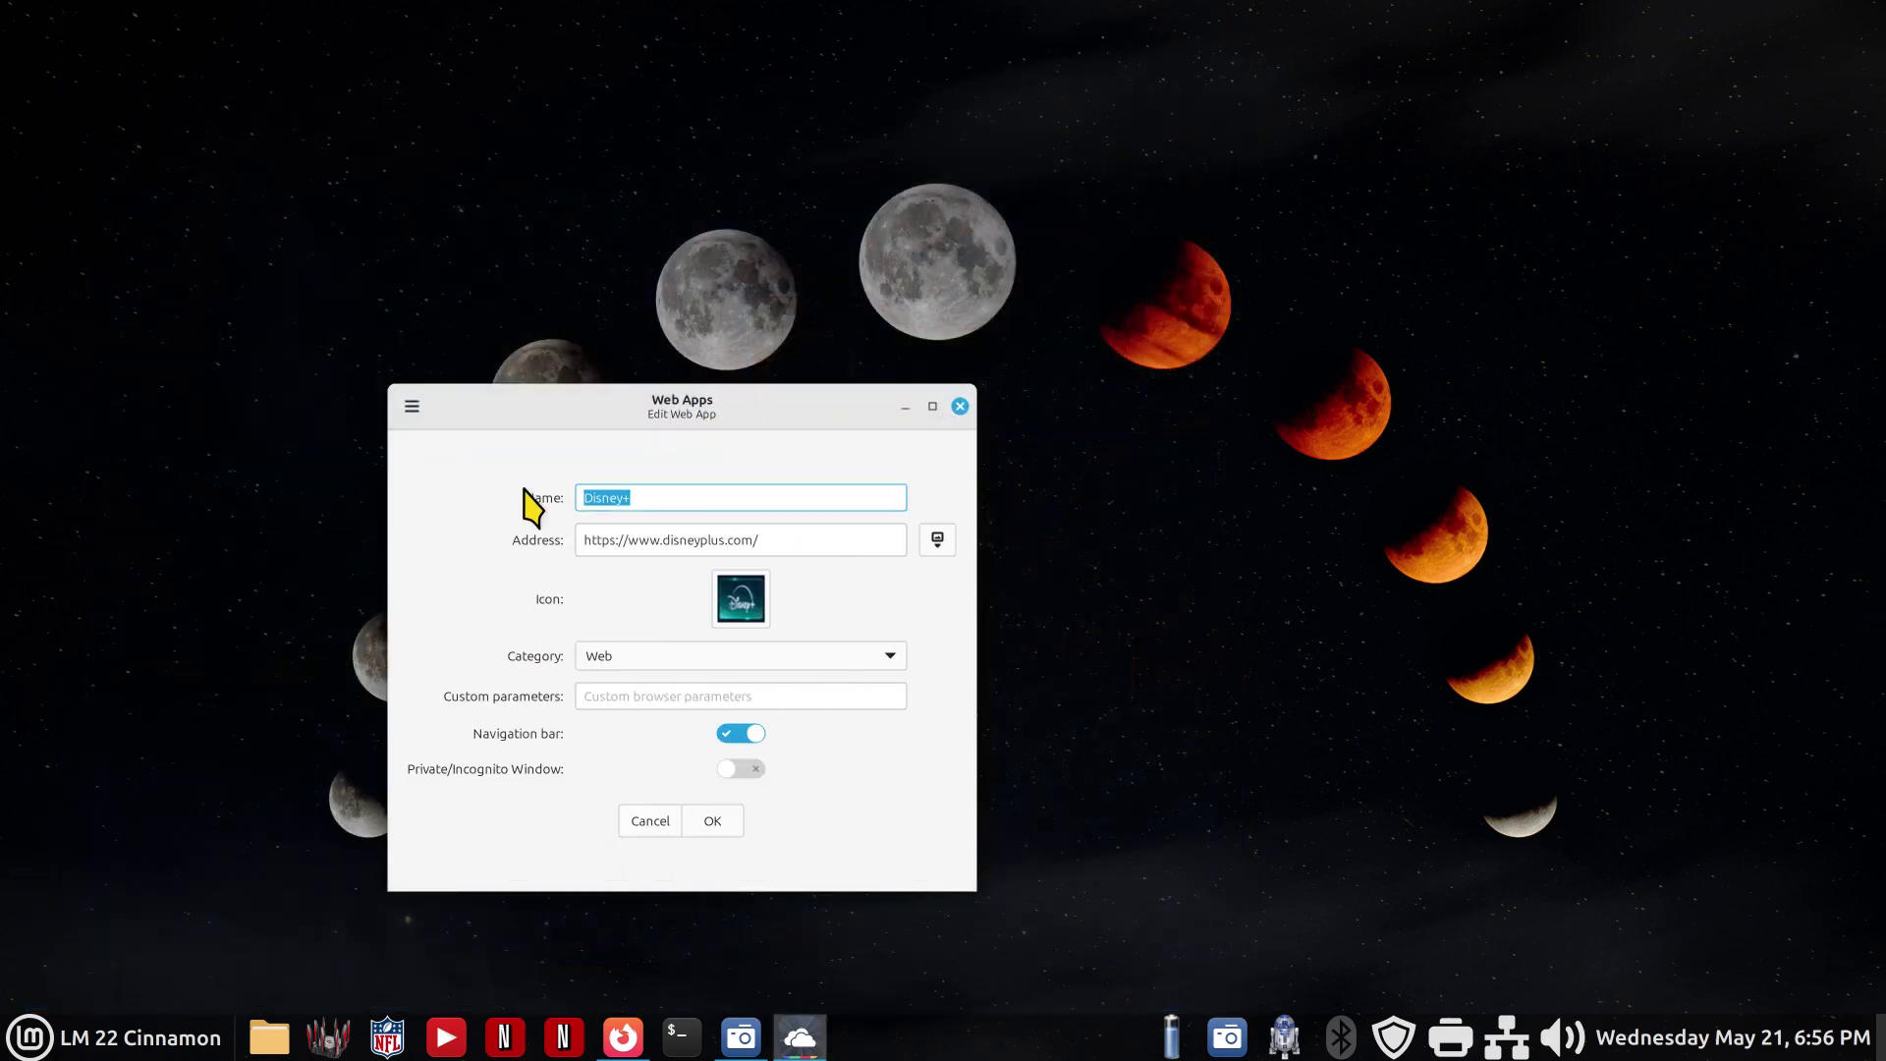
click(650, 821)
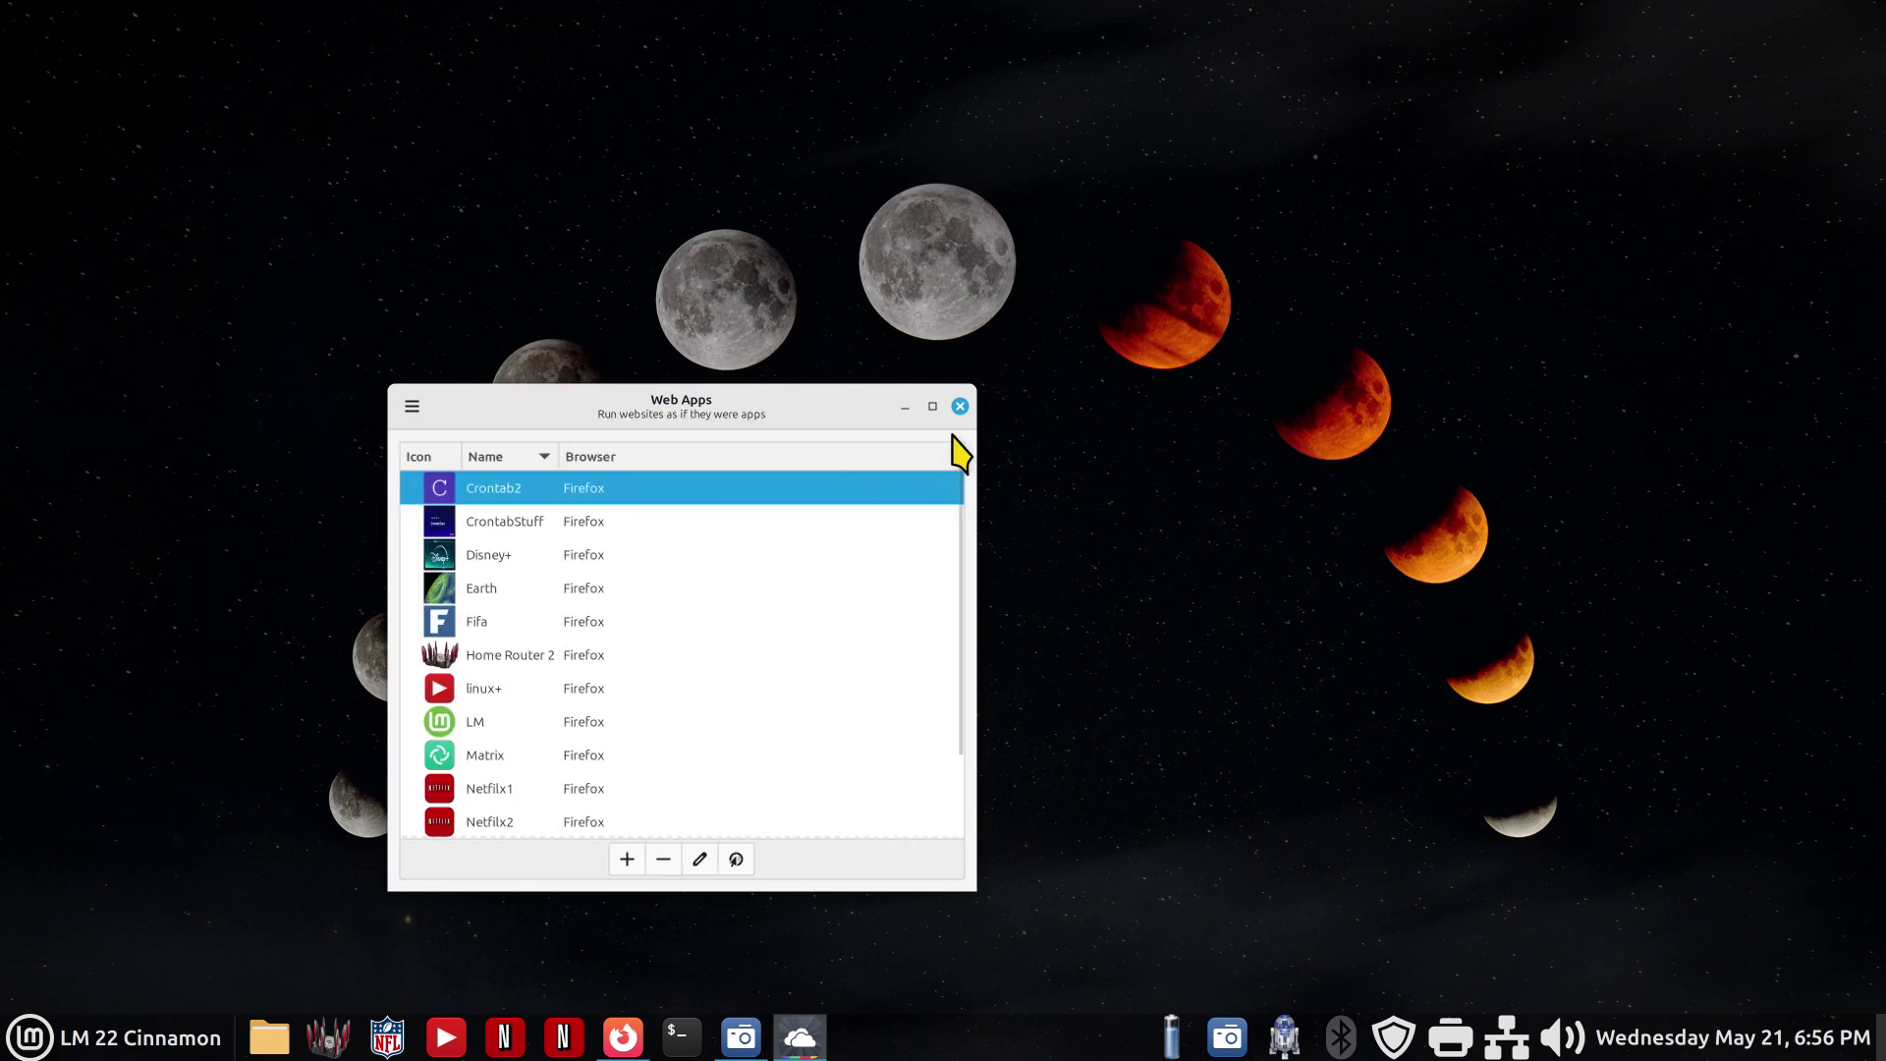
Close Web Apps, find 'disney' in the menu, launch Disney+, then close it.
click(960, 406)
click(123, 1041)
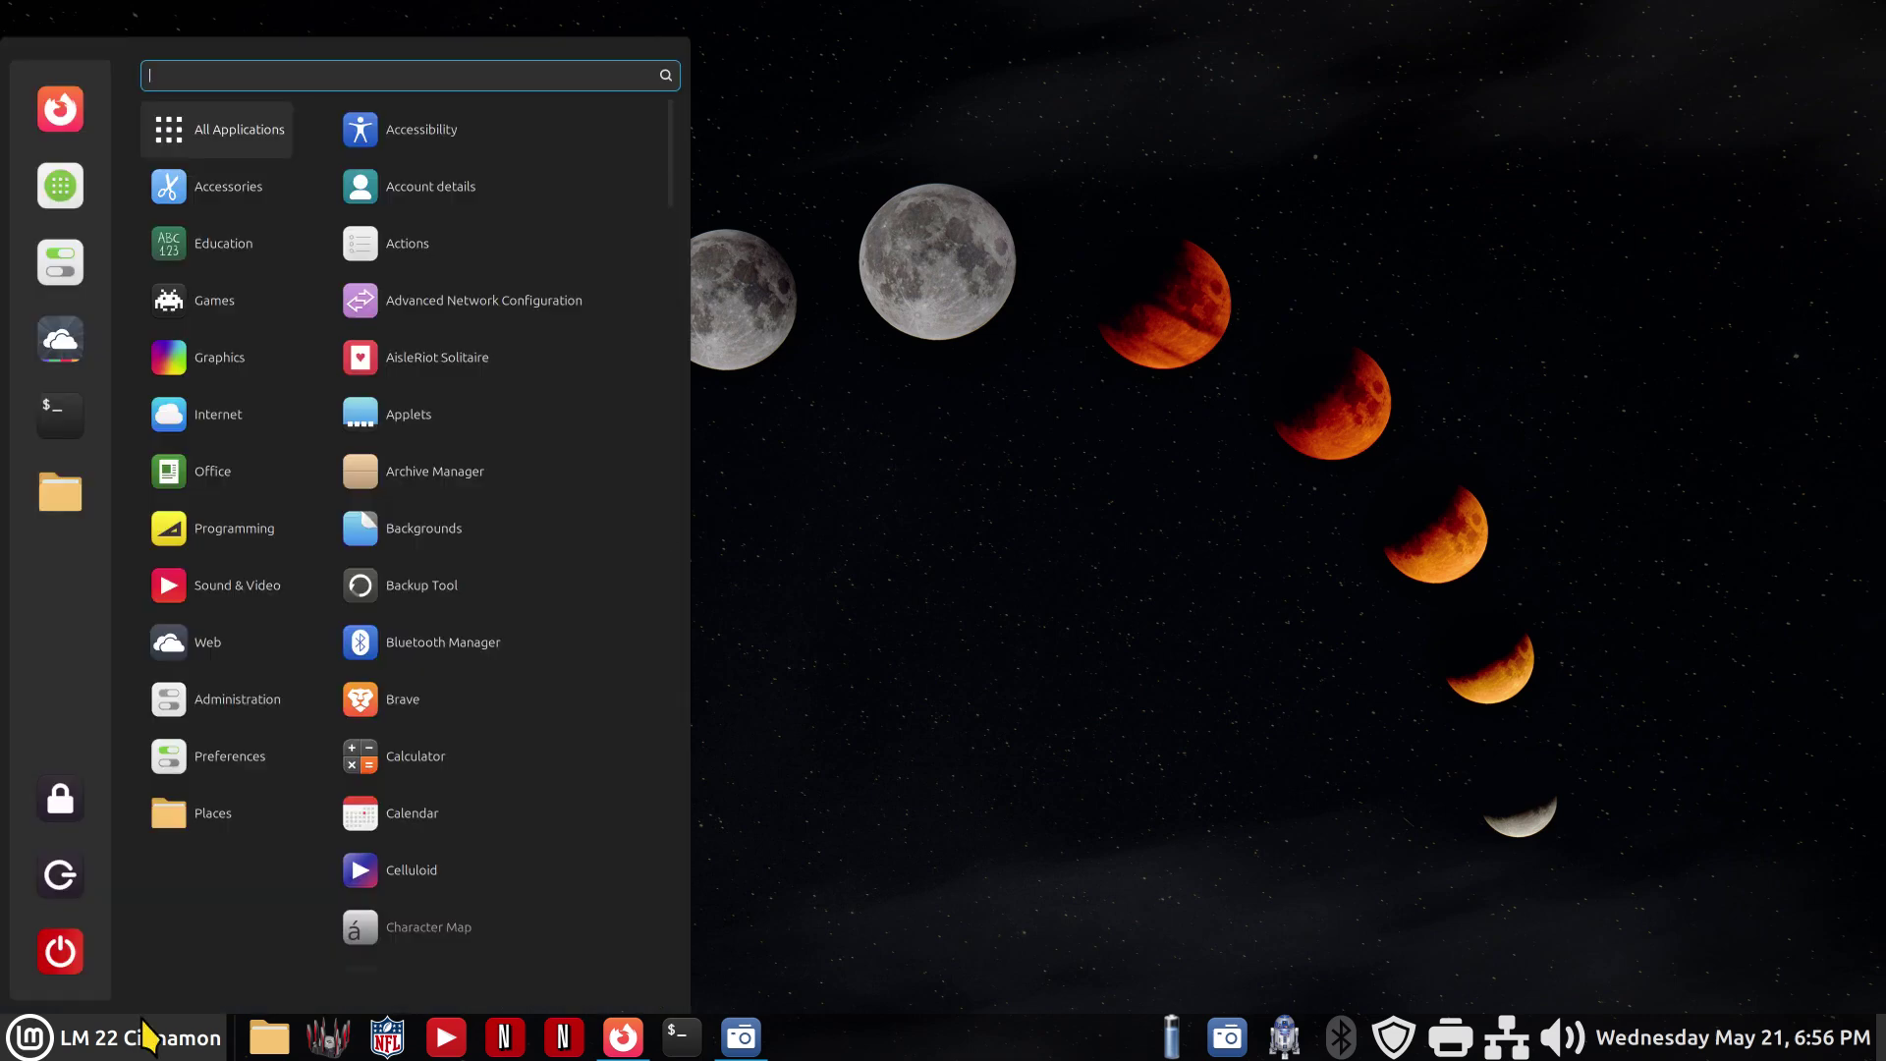
mouse_move(214, 668)
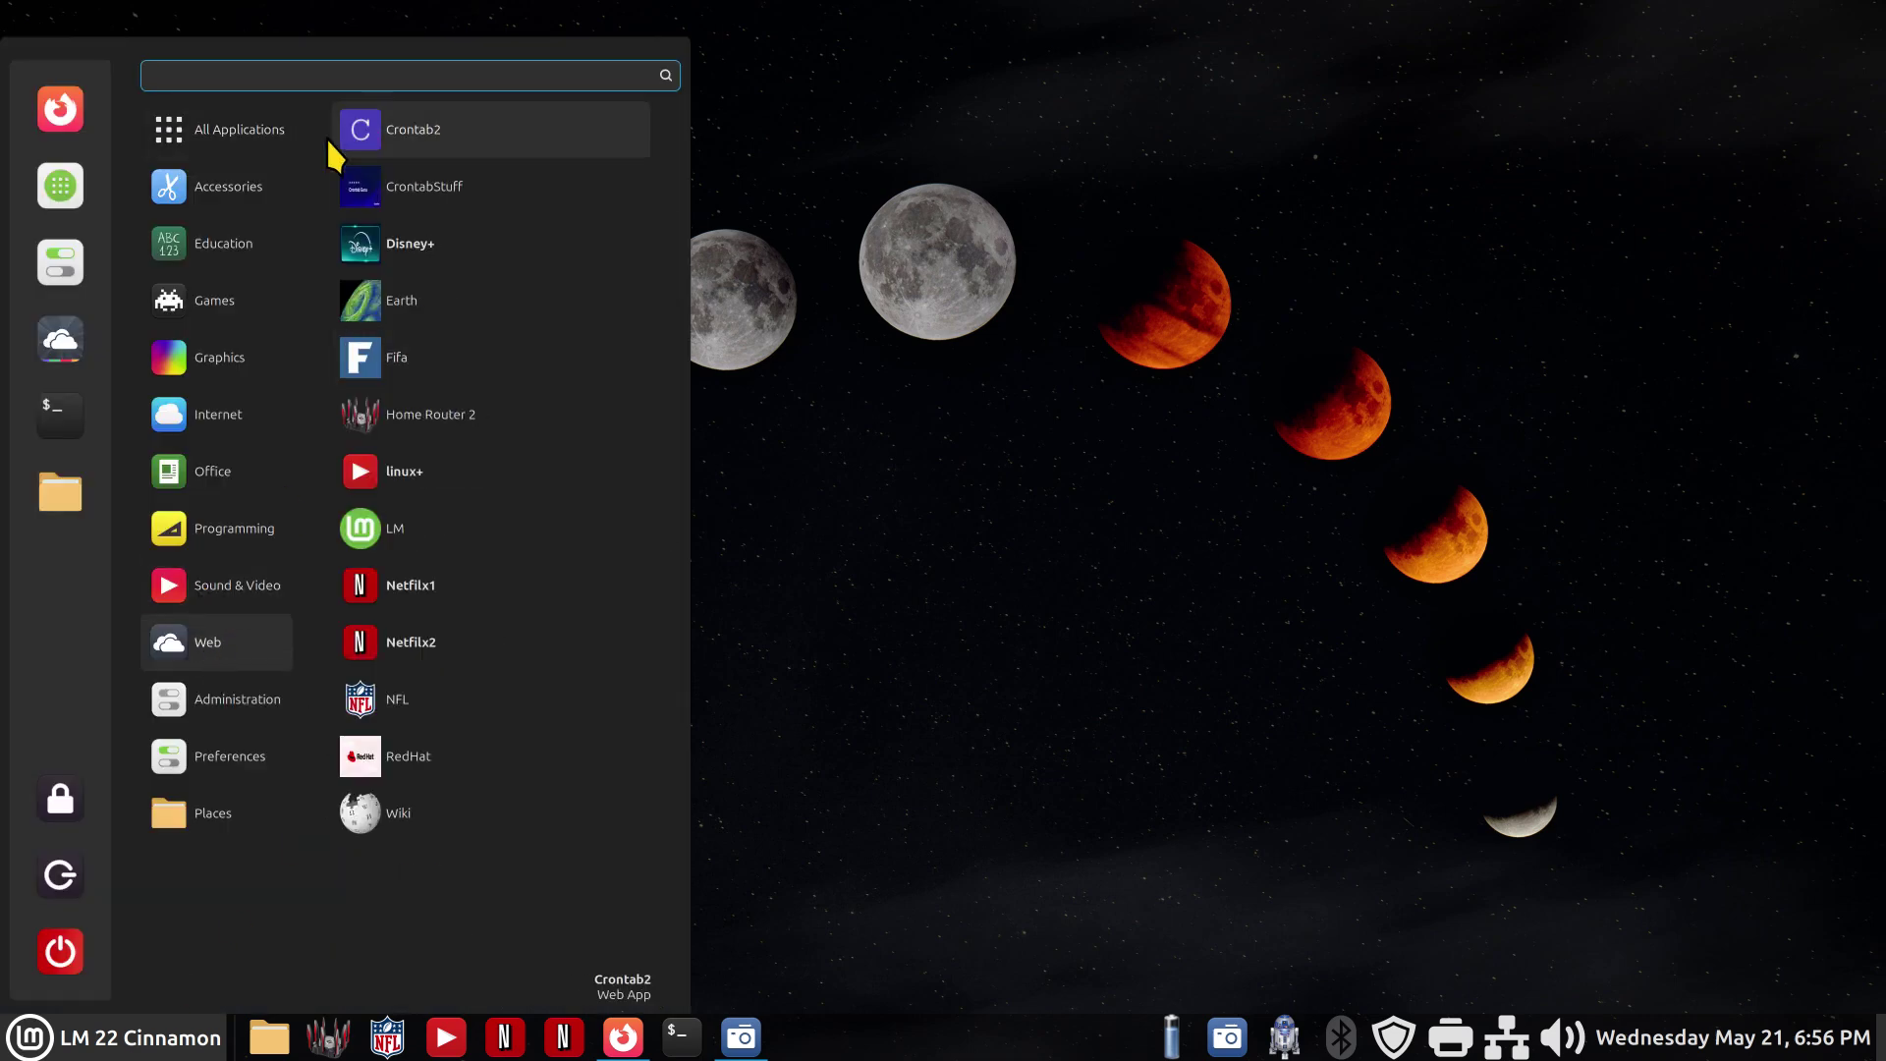
mouse_move(241, 123)
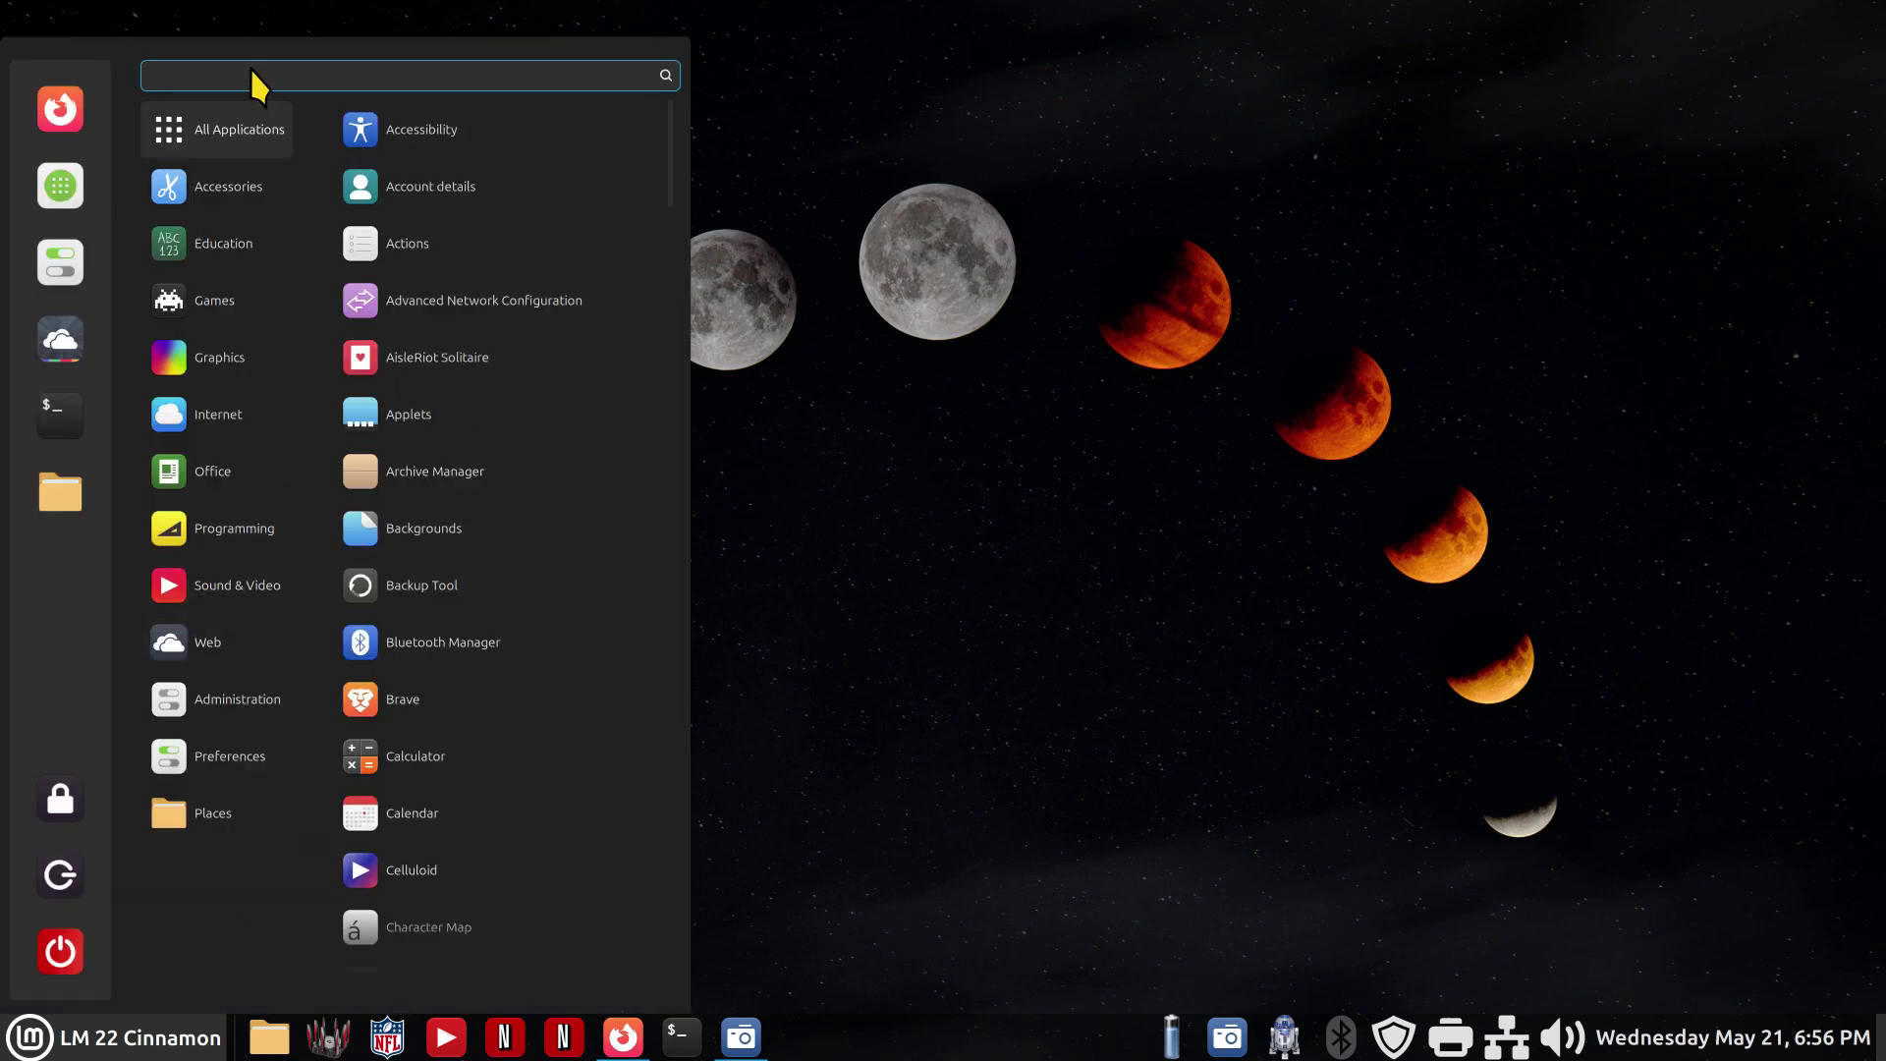
text(disne)
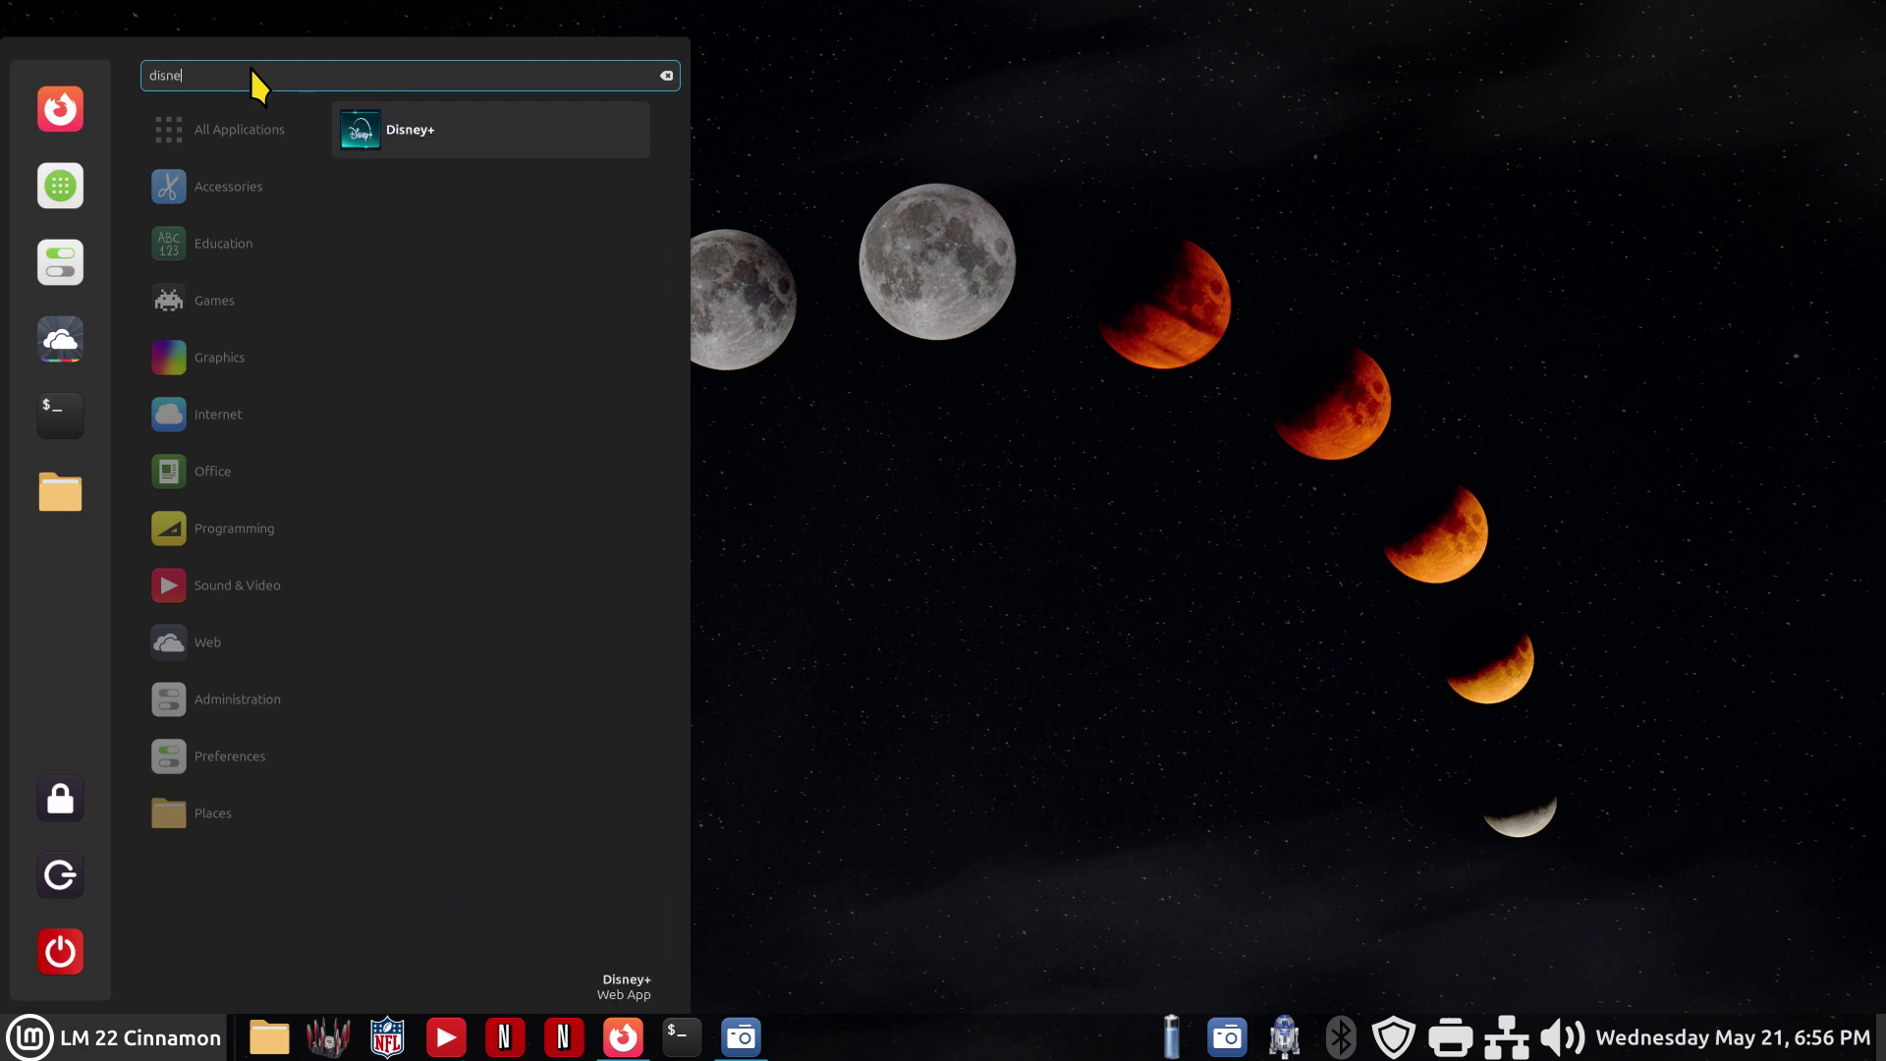
text(y)
right_click(371, 141)
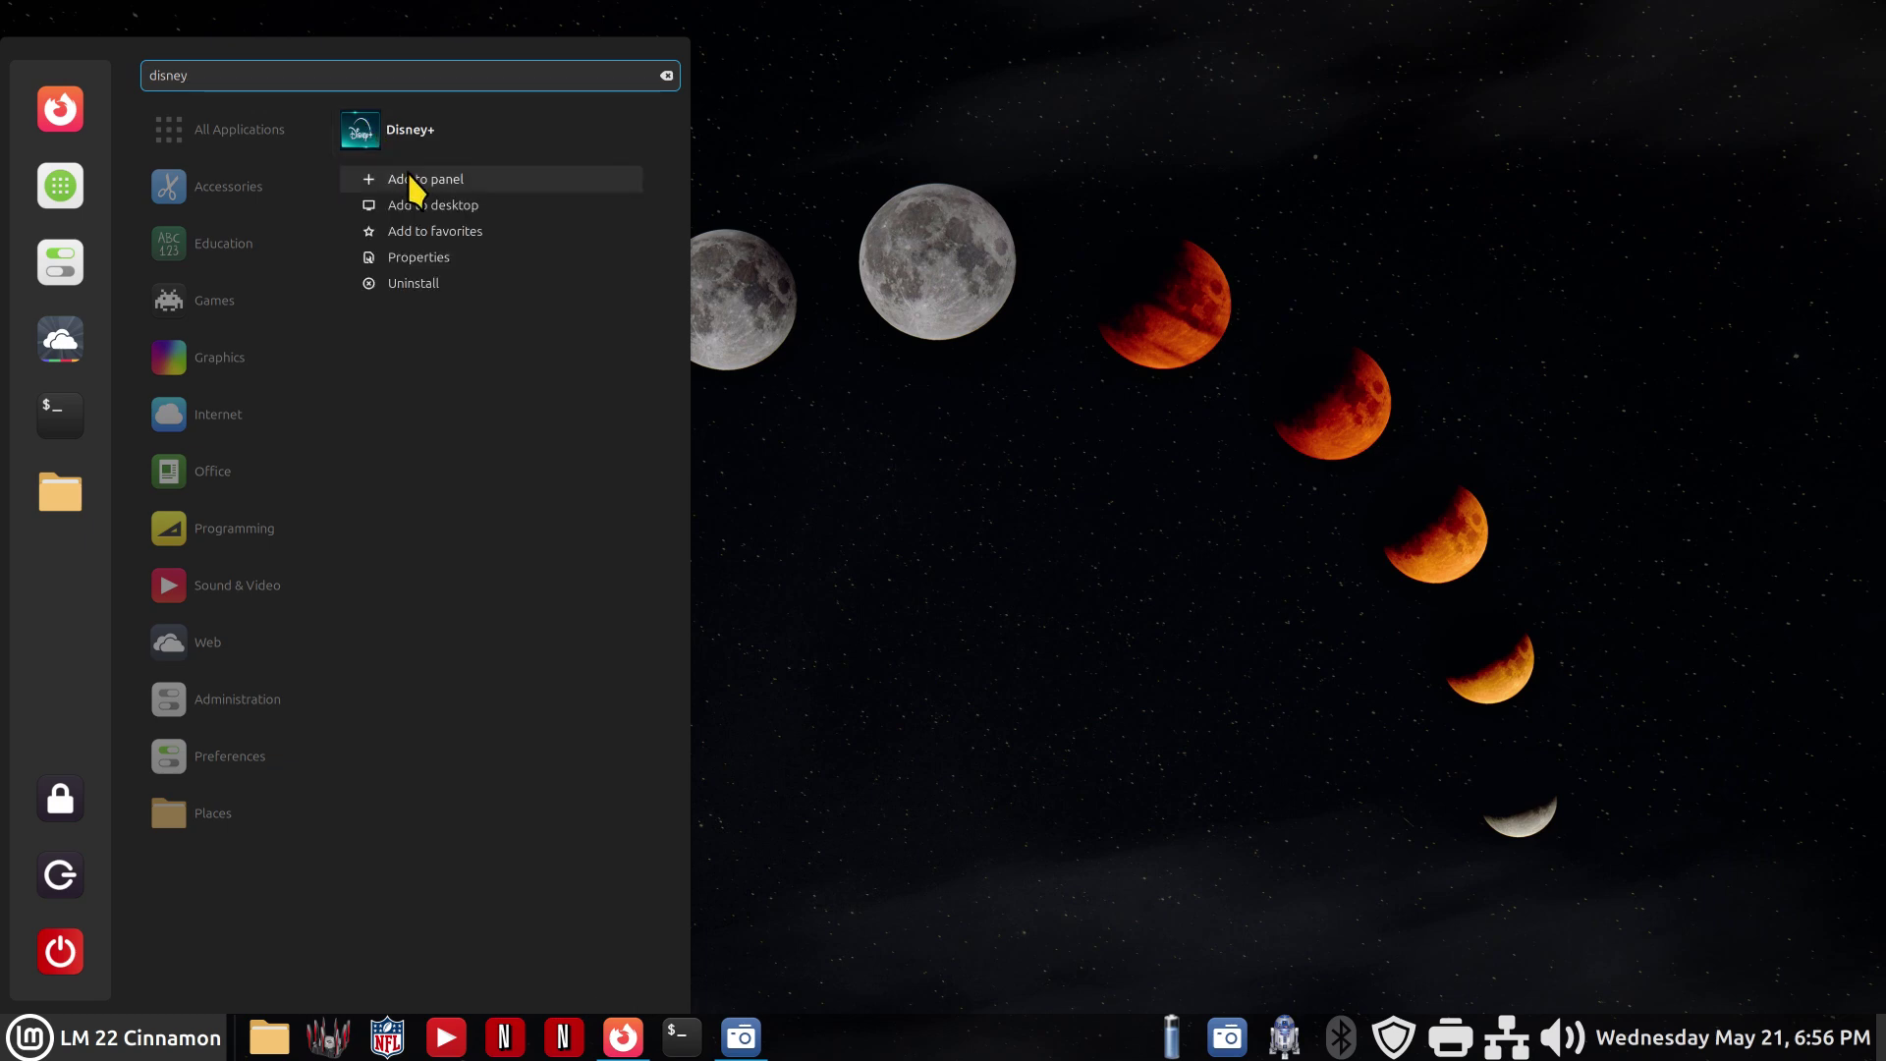
click(358, 130)
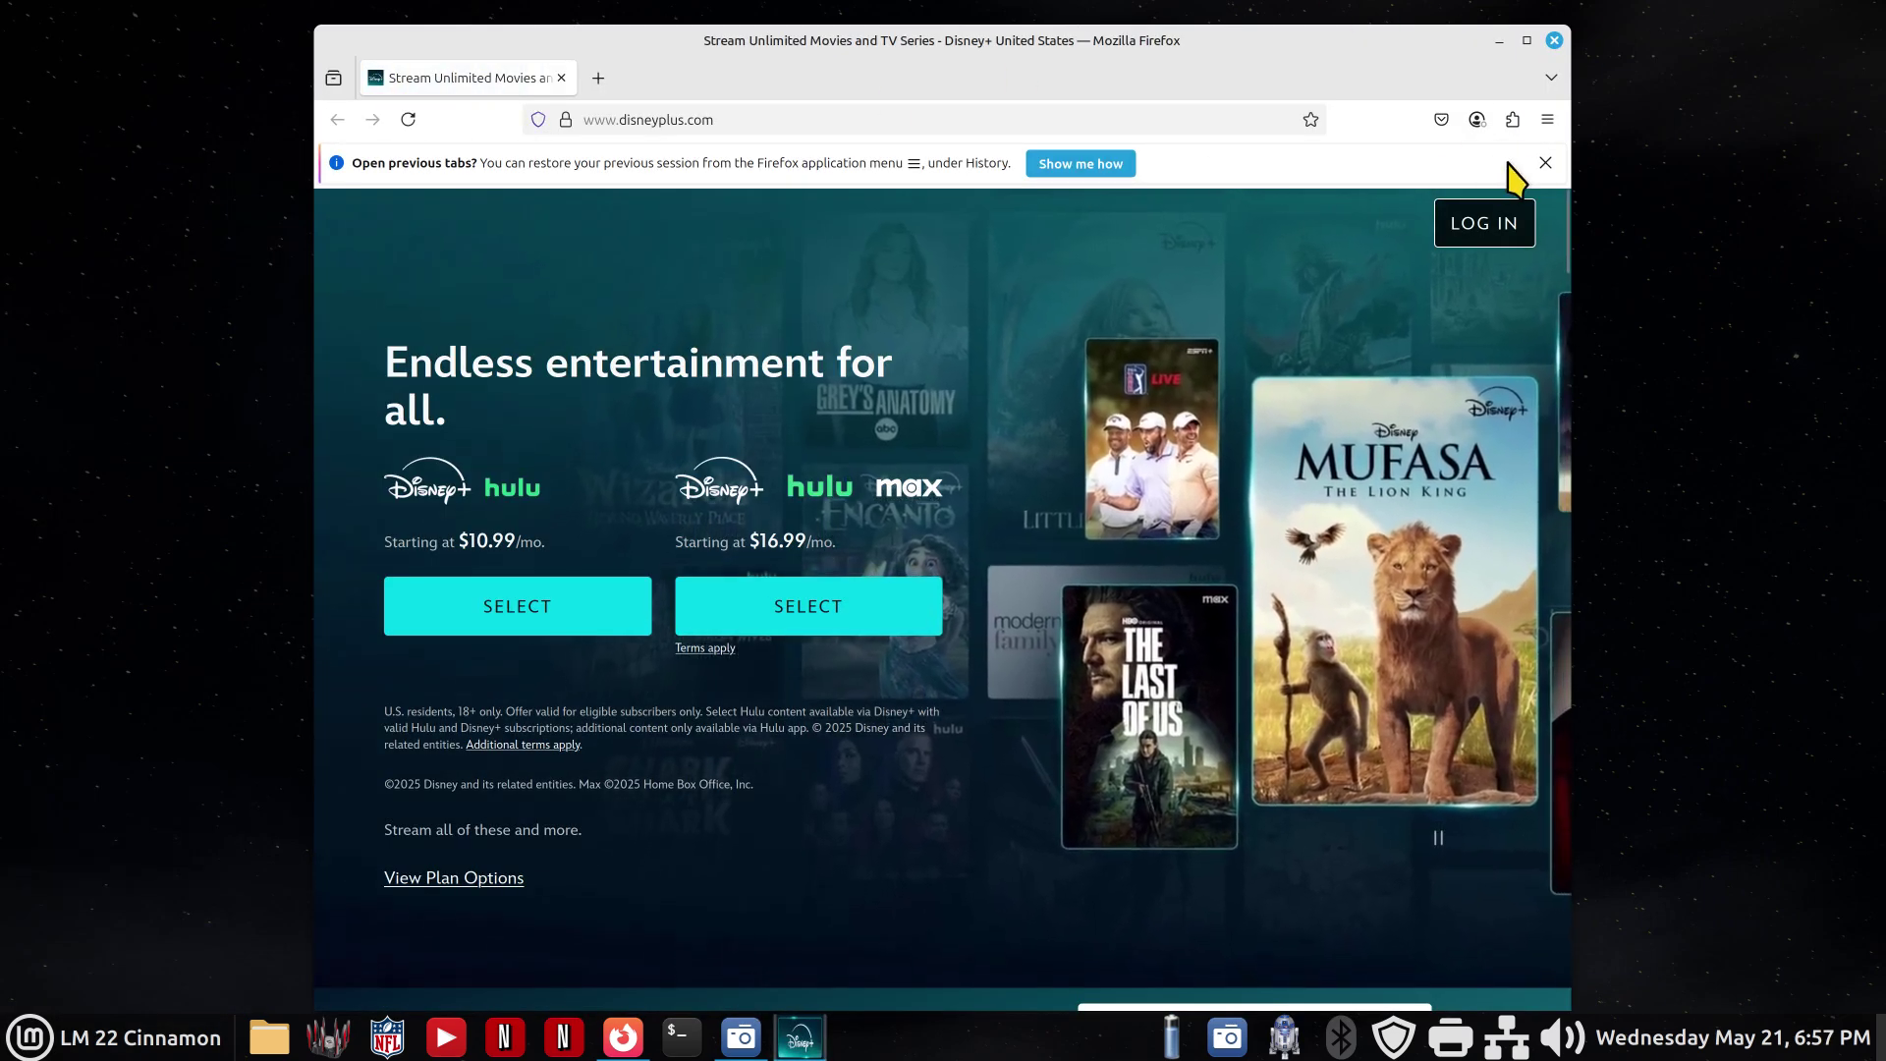
click(1546, 163)
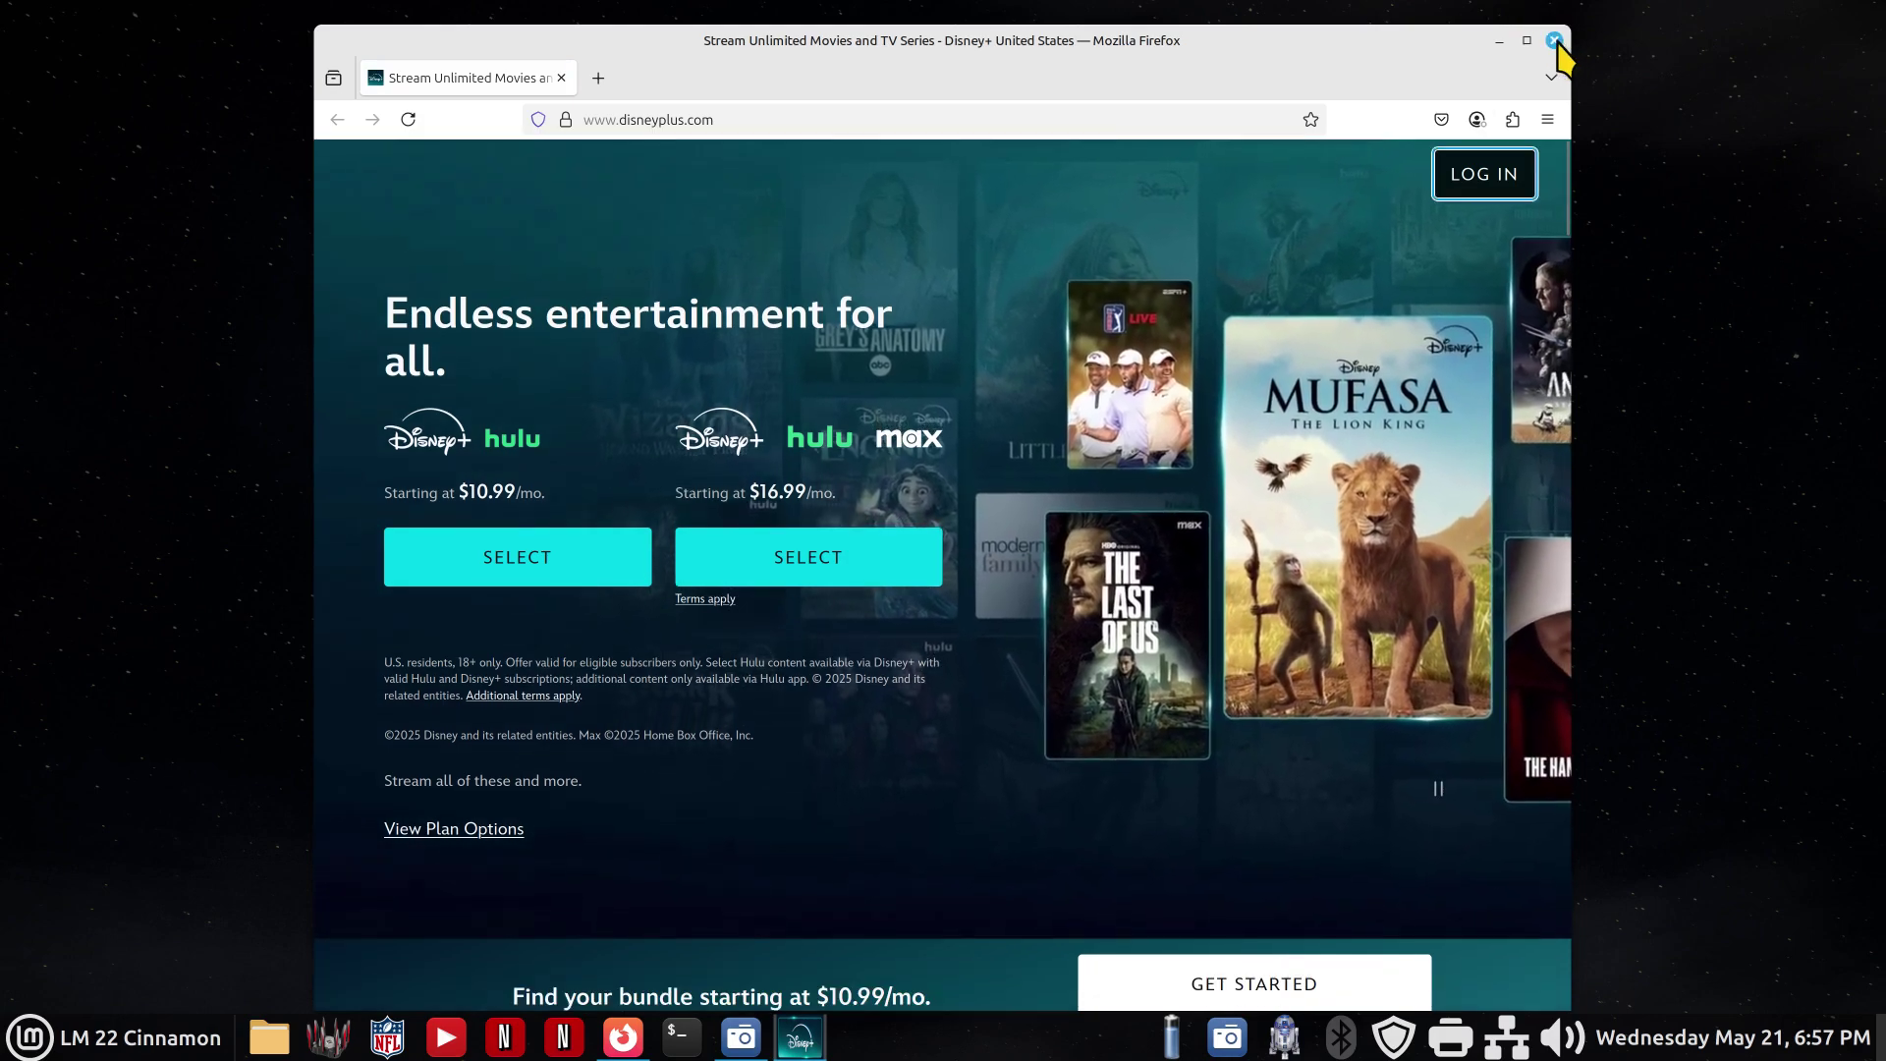
click(1556, 41)
Drag Disney+ from the menu's Web category onto the panel beside NFL.
click(90, 1051)
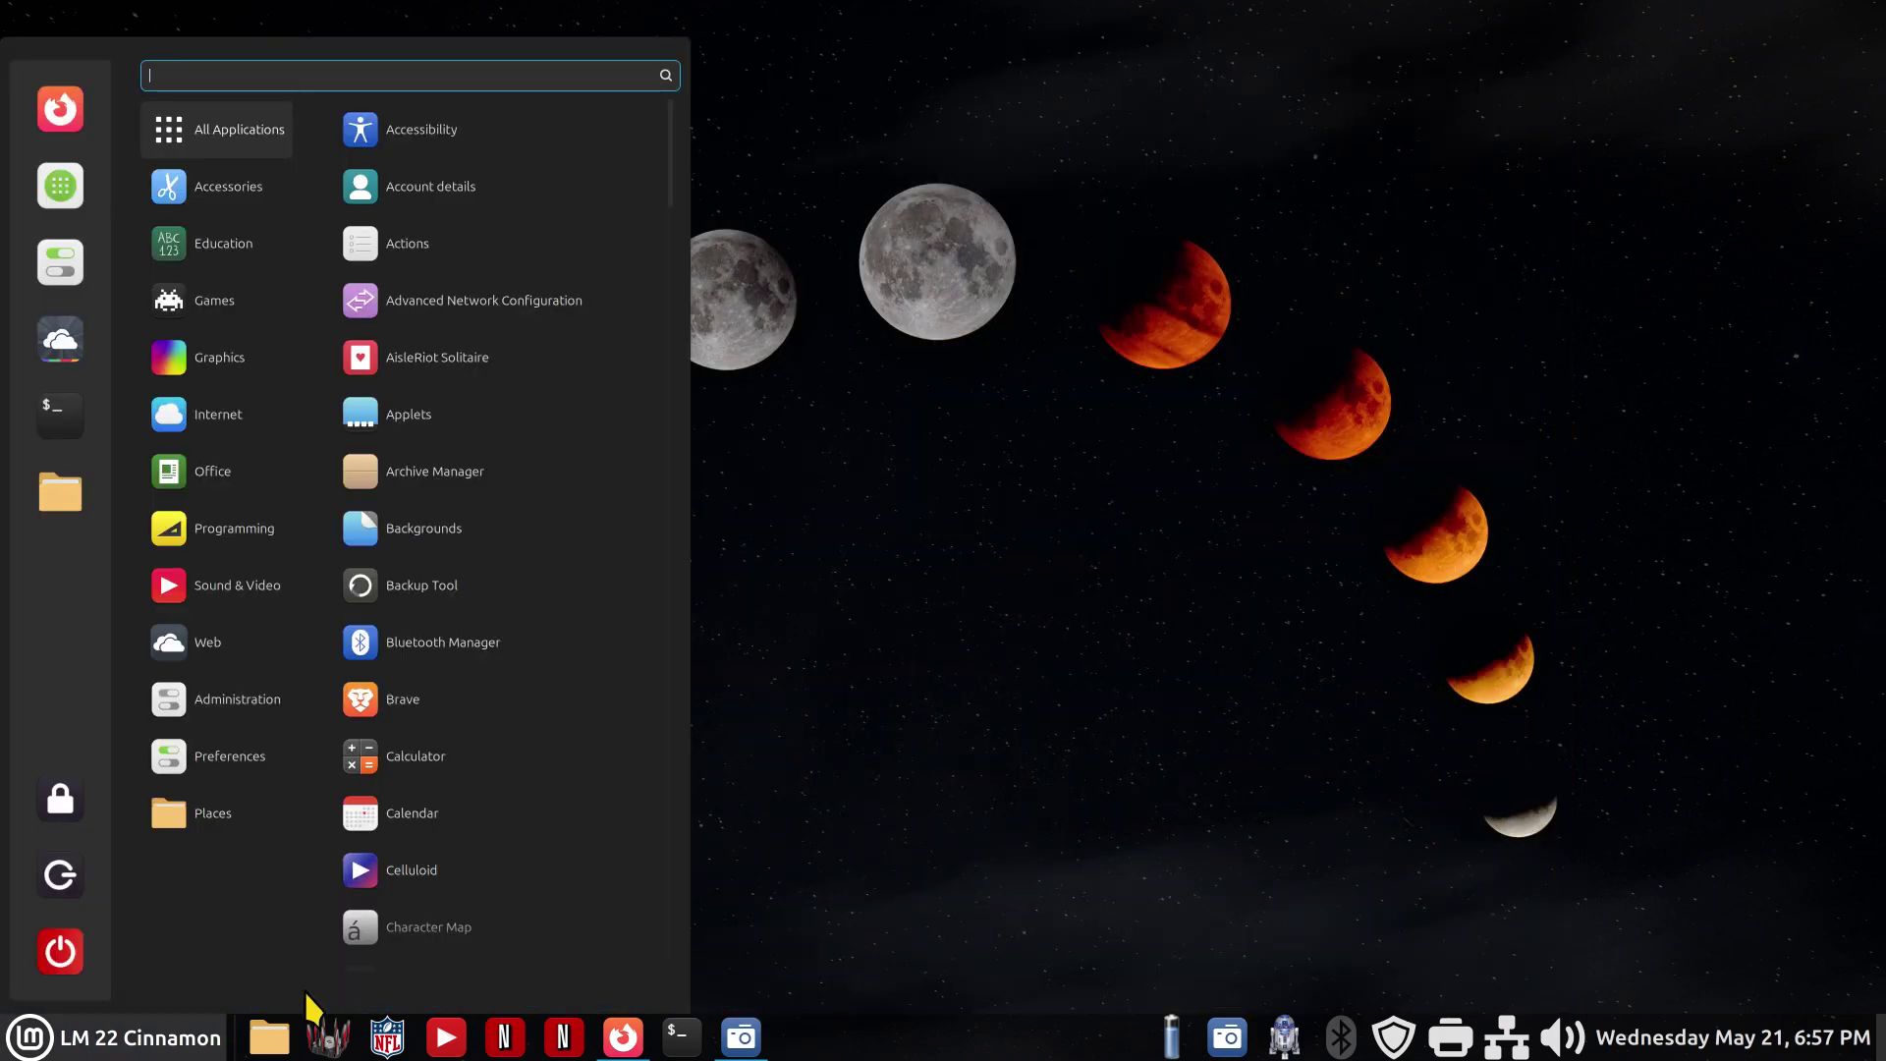
mouse_move(197, 540)
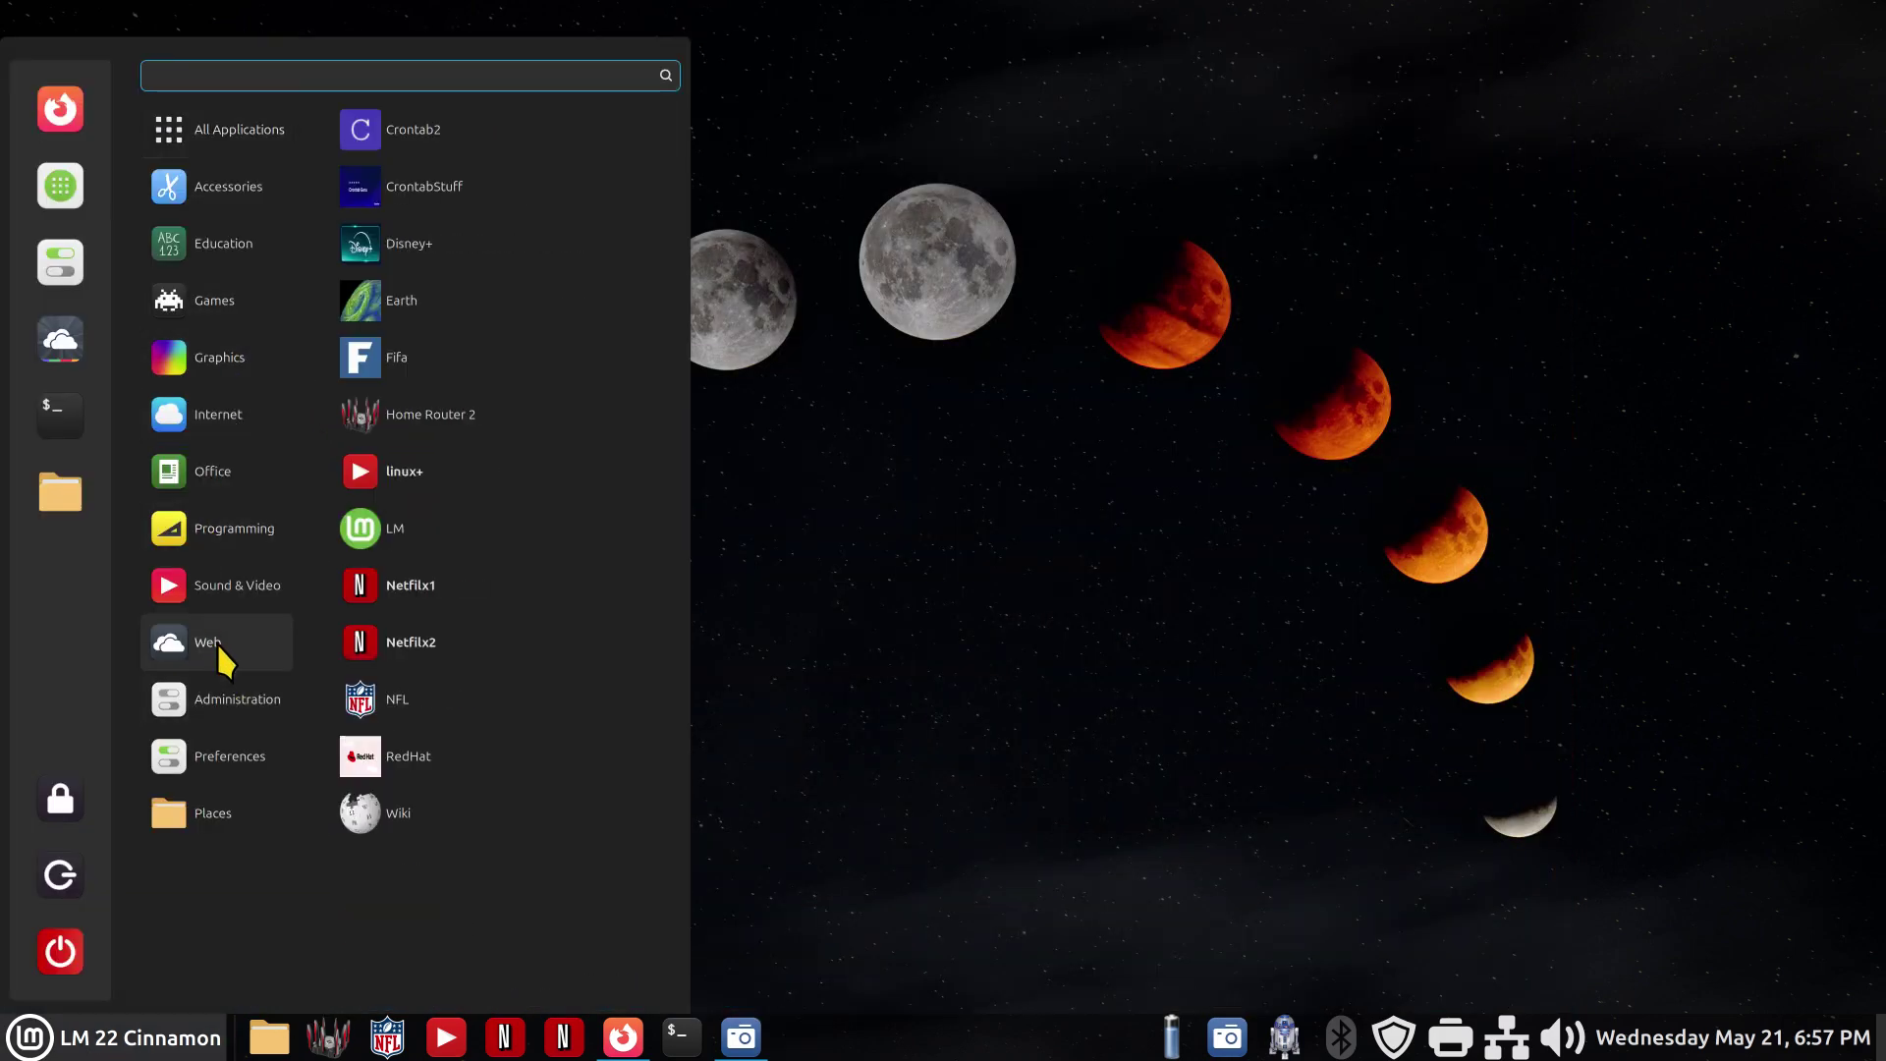
drag(378, 265, 387, 1036)
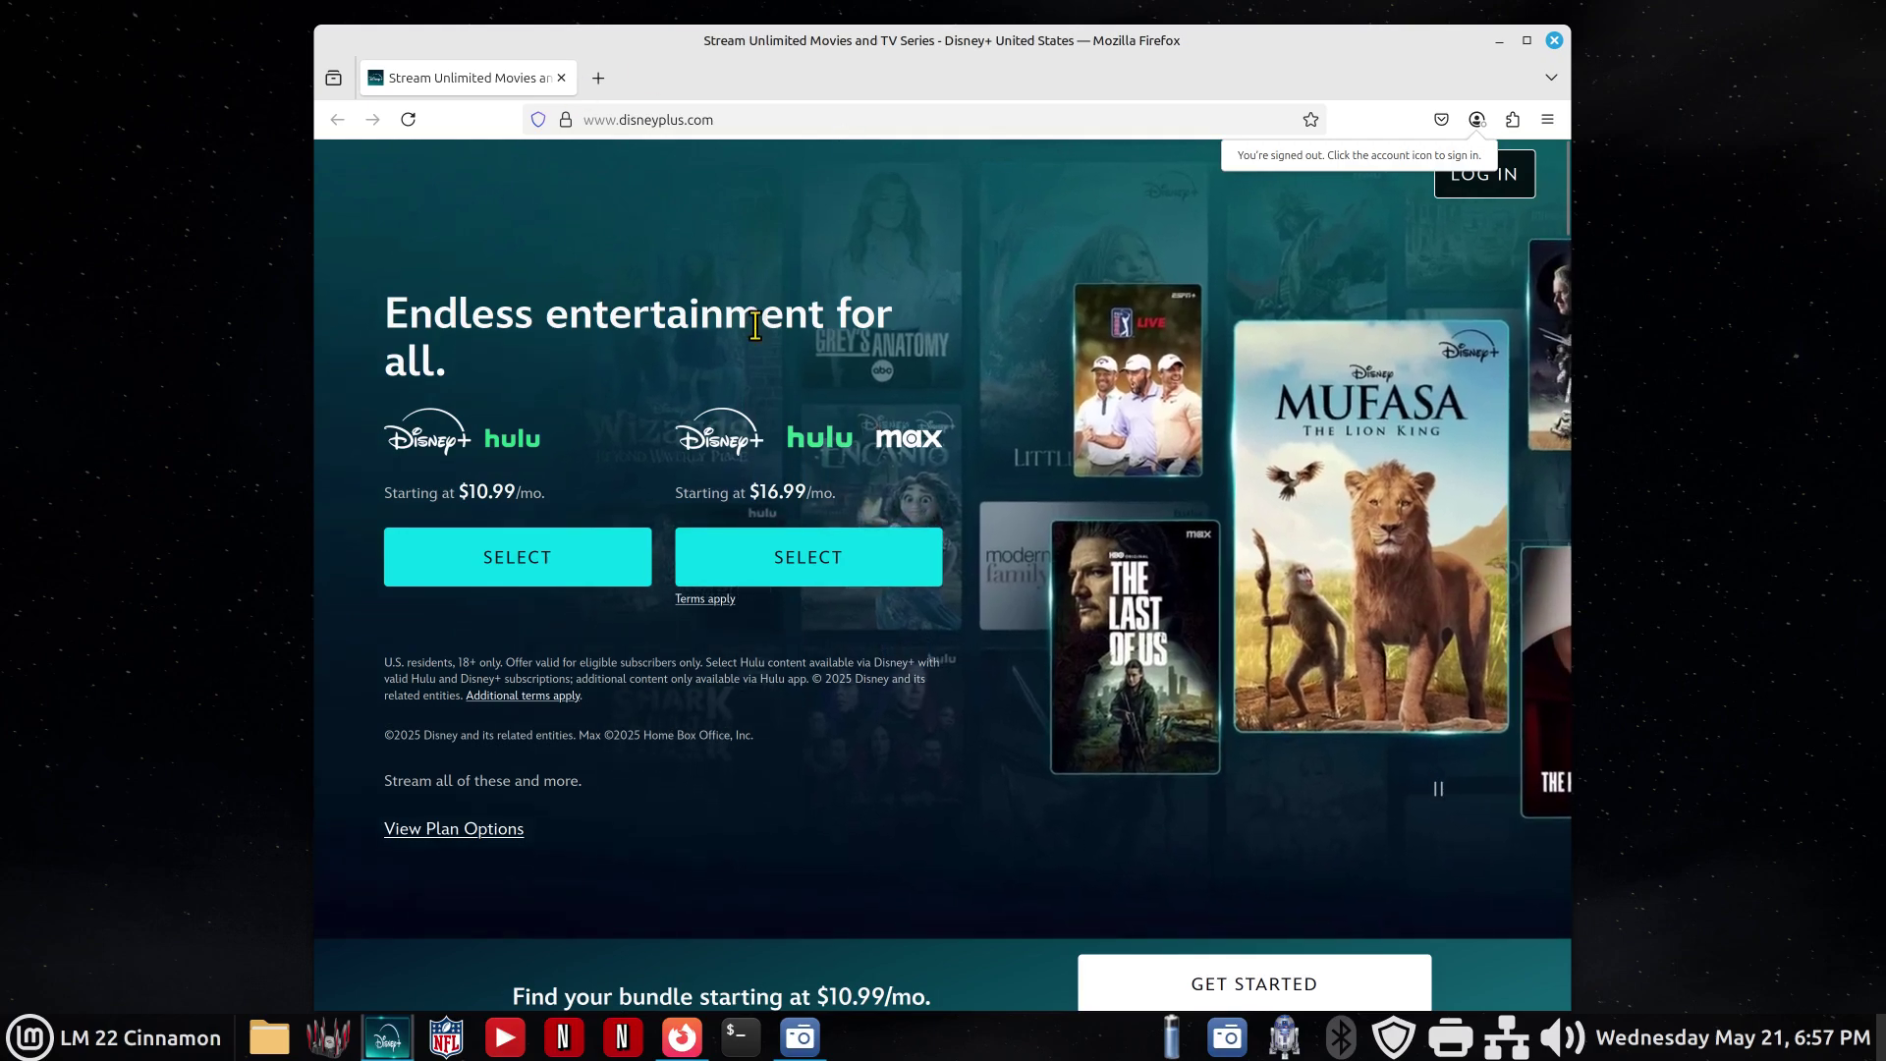
Open the Amazon tile in a new tab, close Firefox, and maximize the Disney+ window.
click(599, 80)
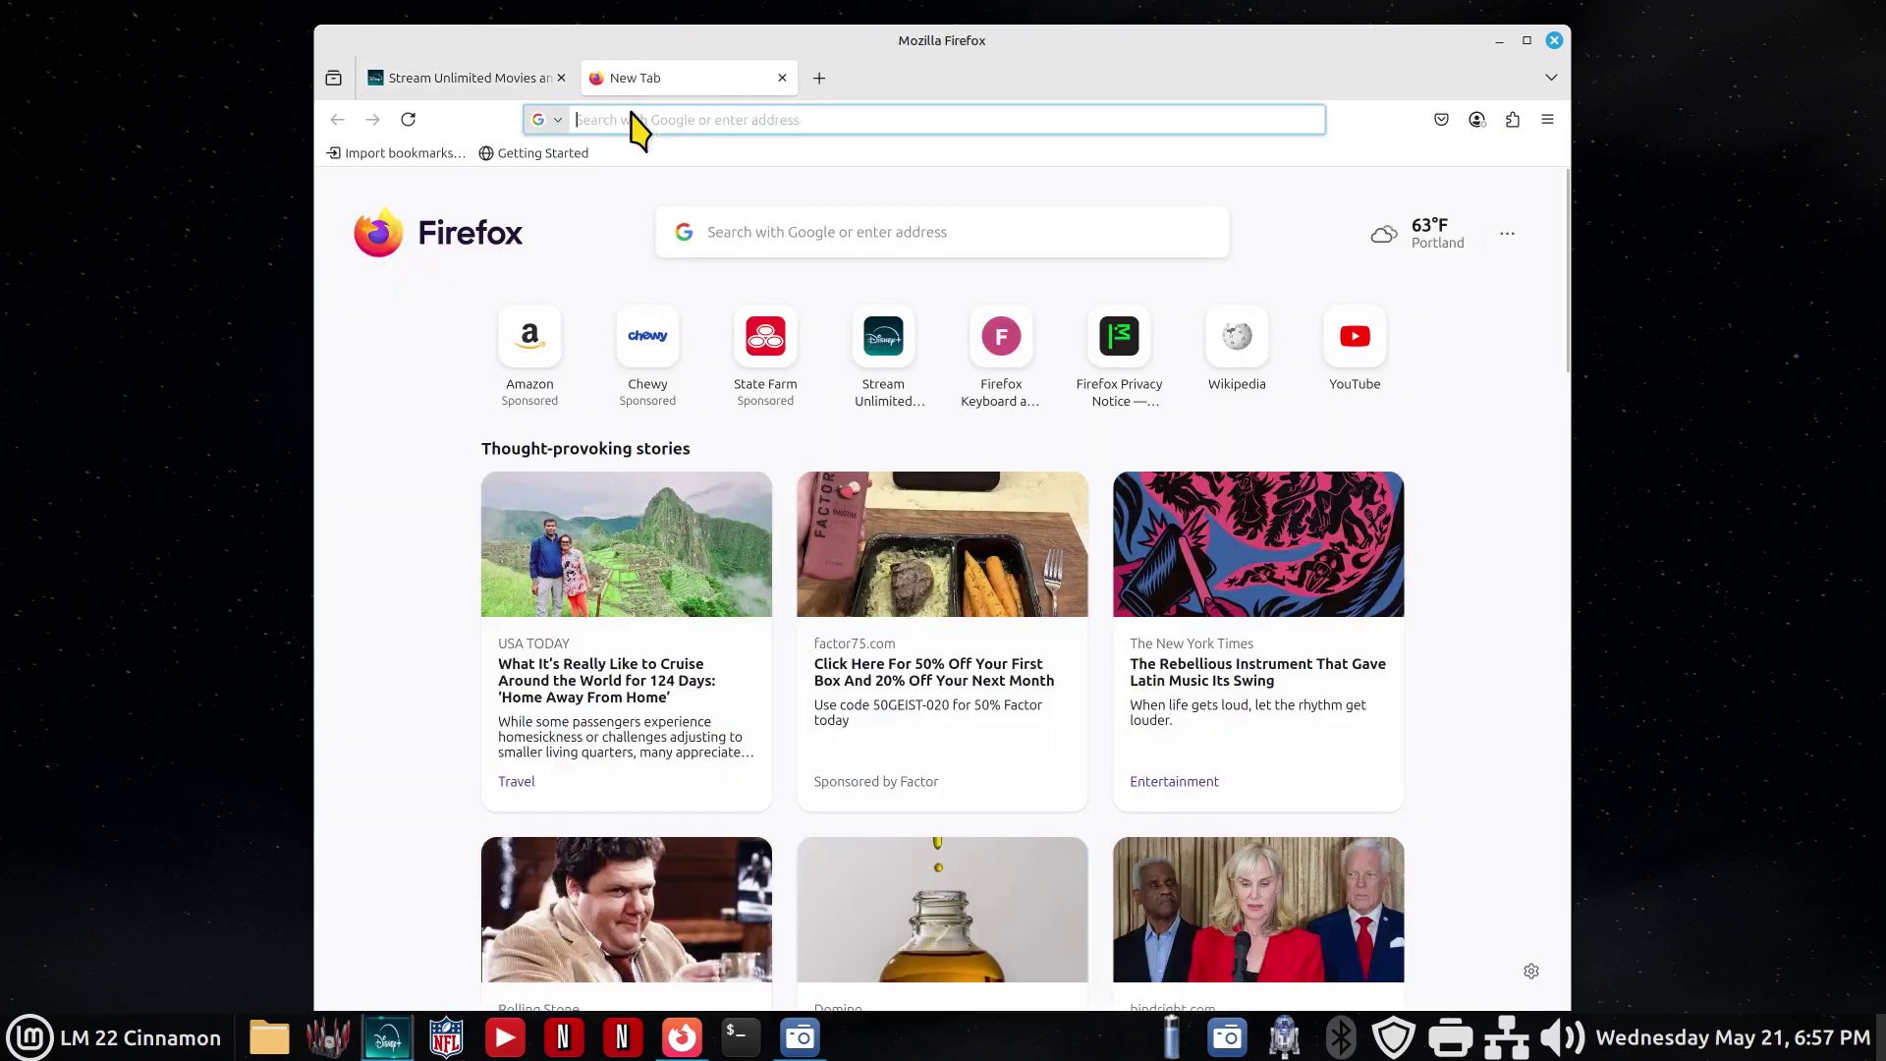
click(507, 379)
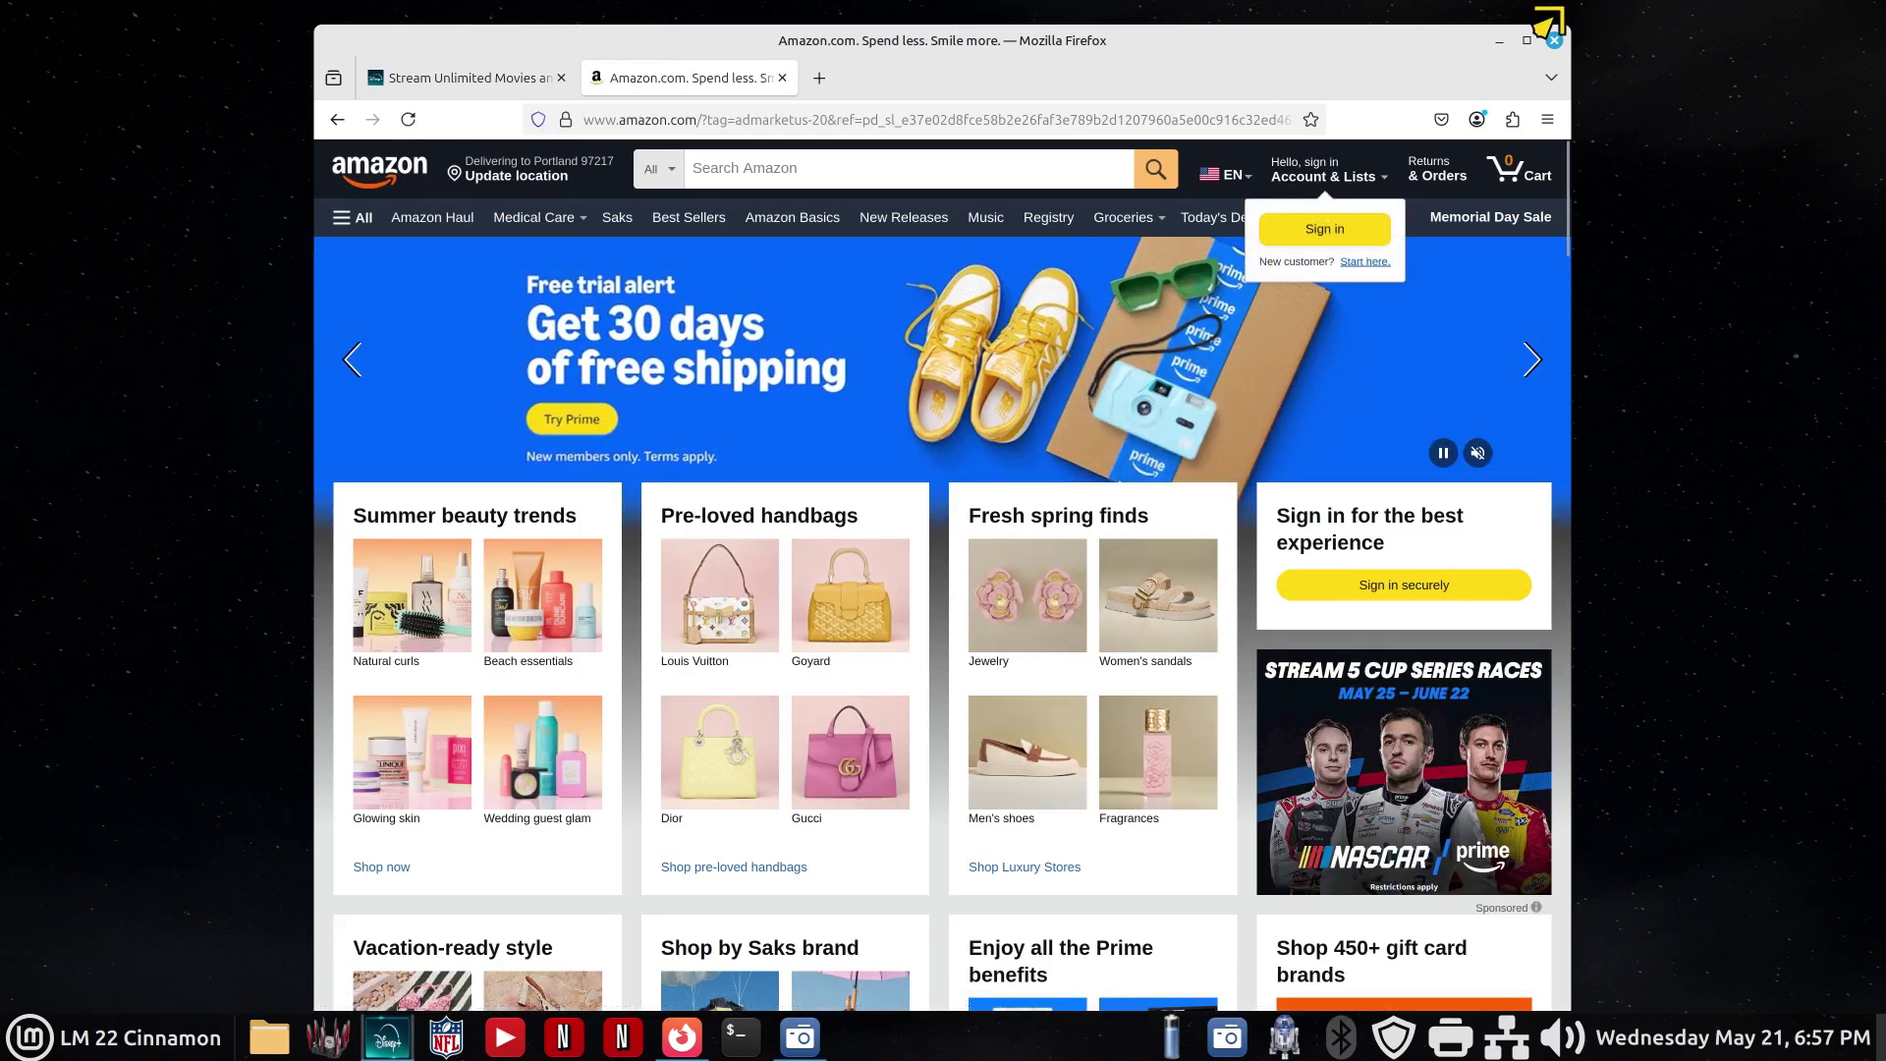
click(1554, 40)
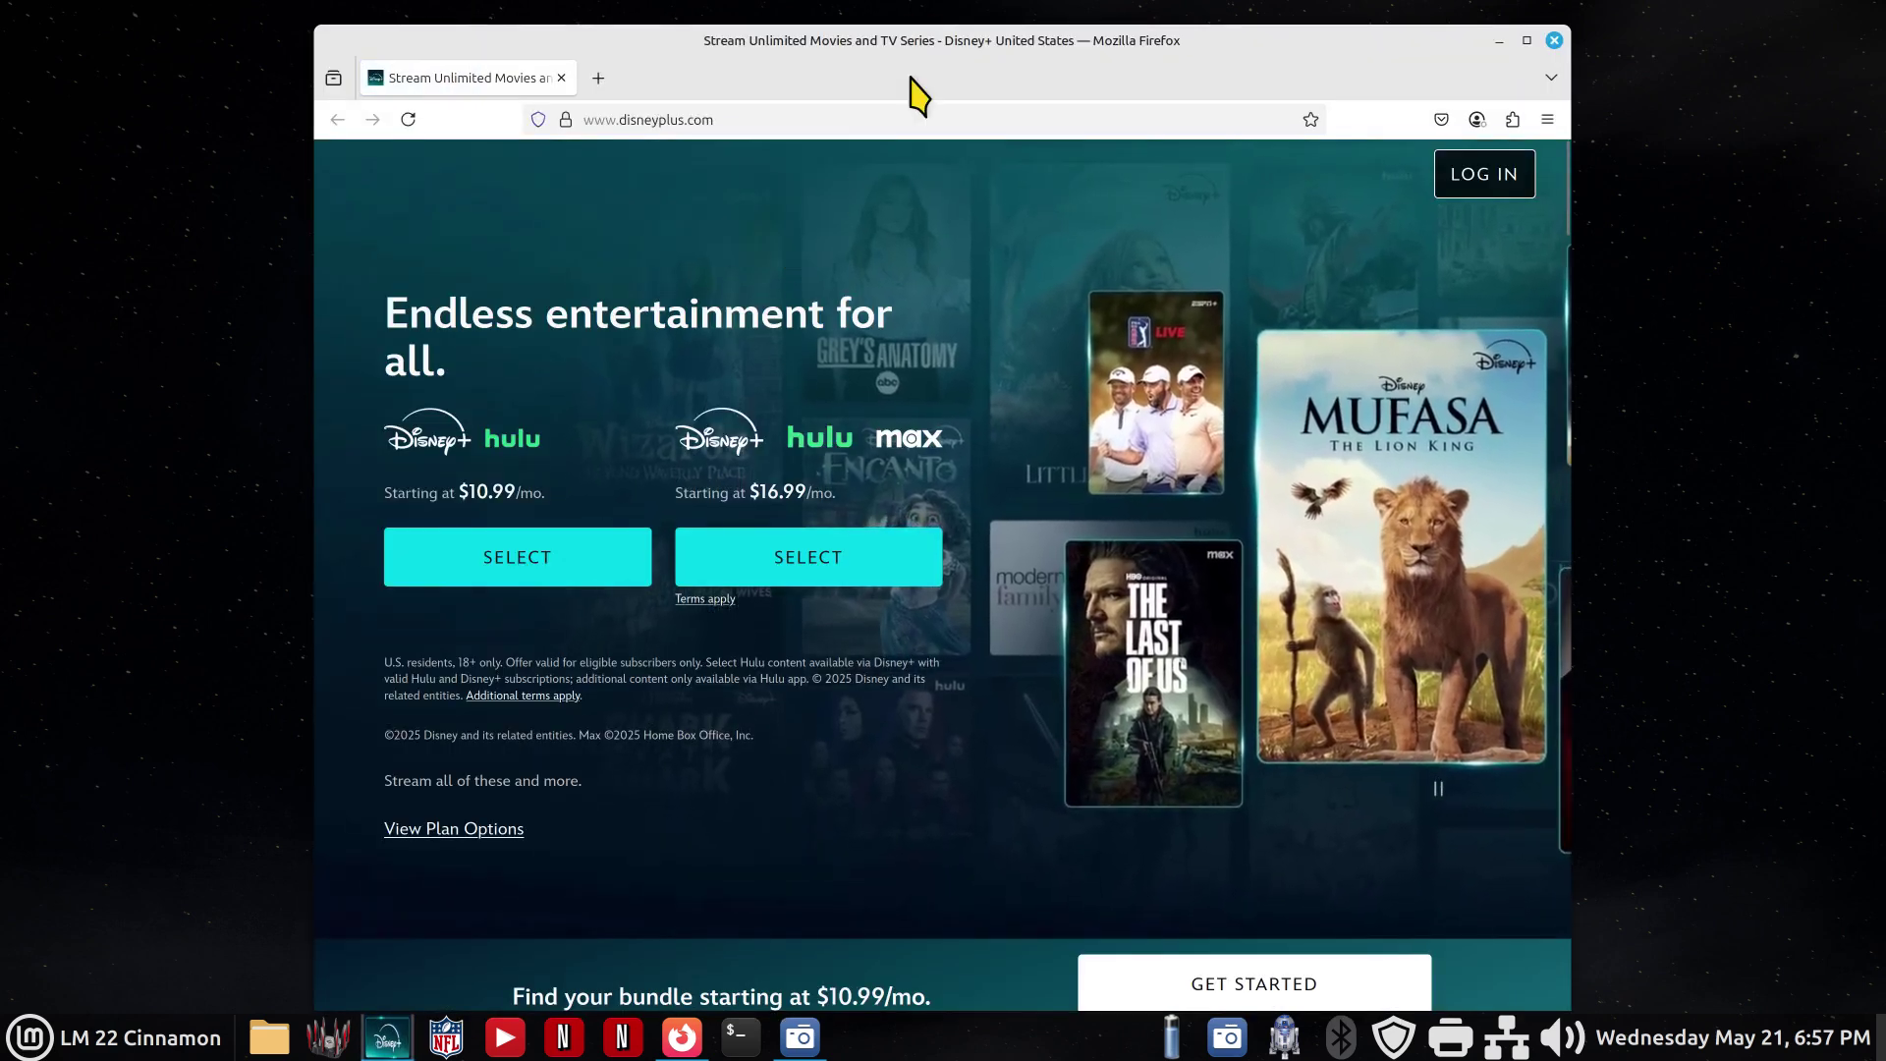
double_click(910, 42)
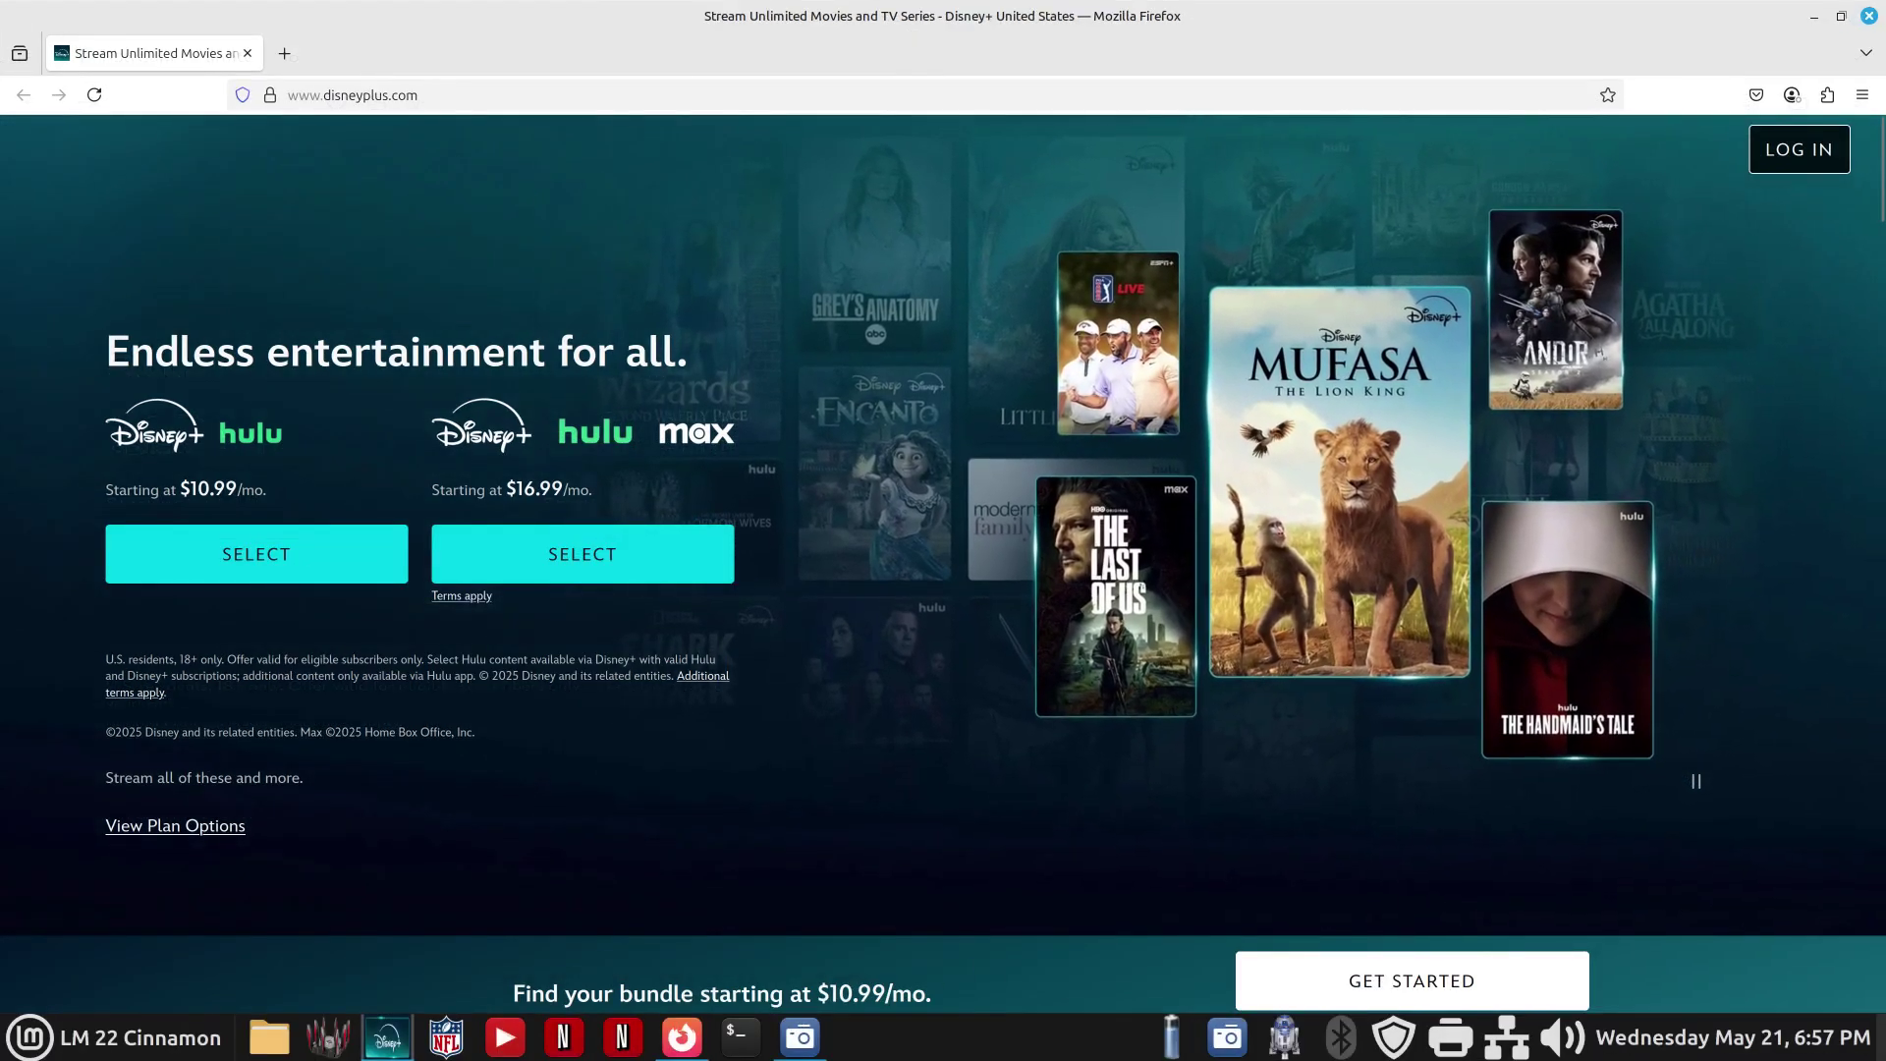
right_click(973, 1040)
Set panel auto-hide to Always show panel, then close Disney+ and relaunch it from the panel.
click(982, 766)
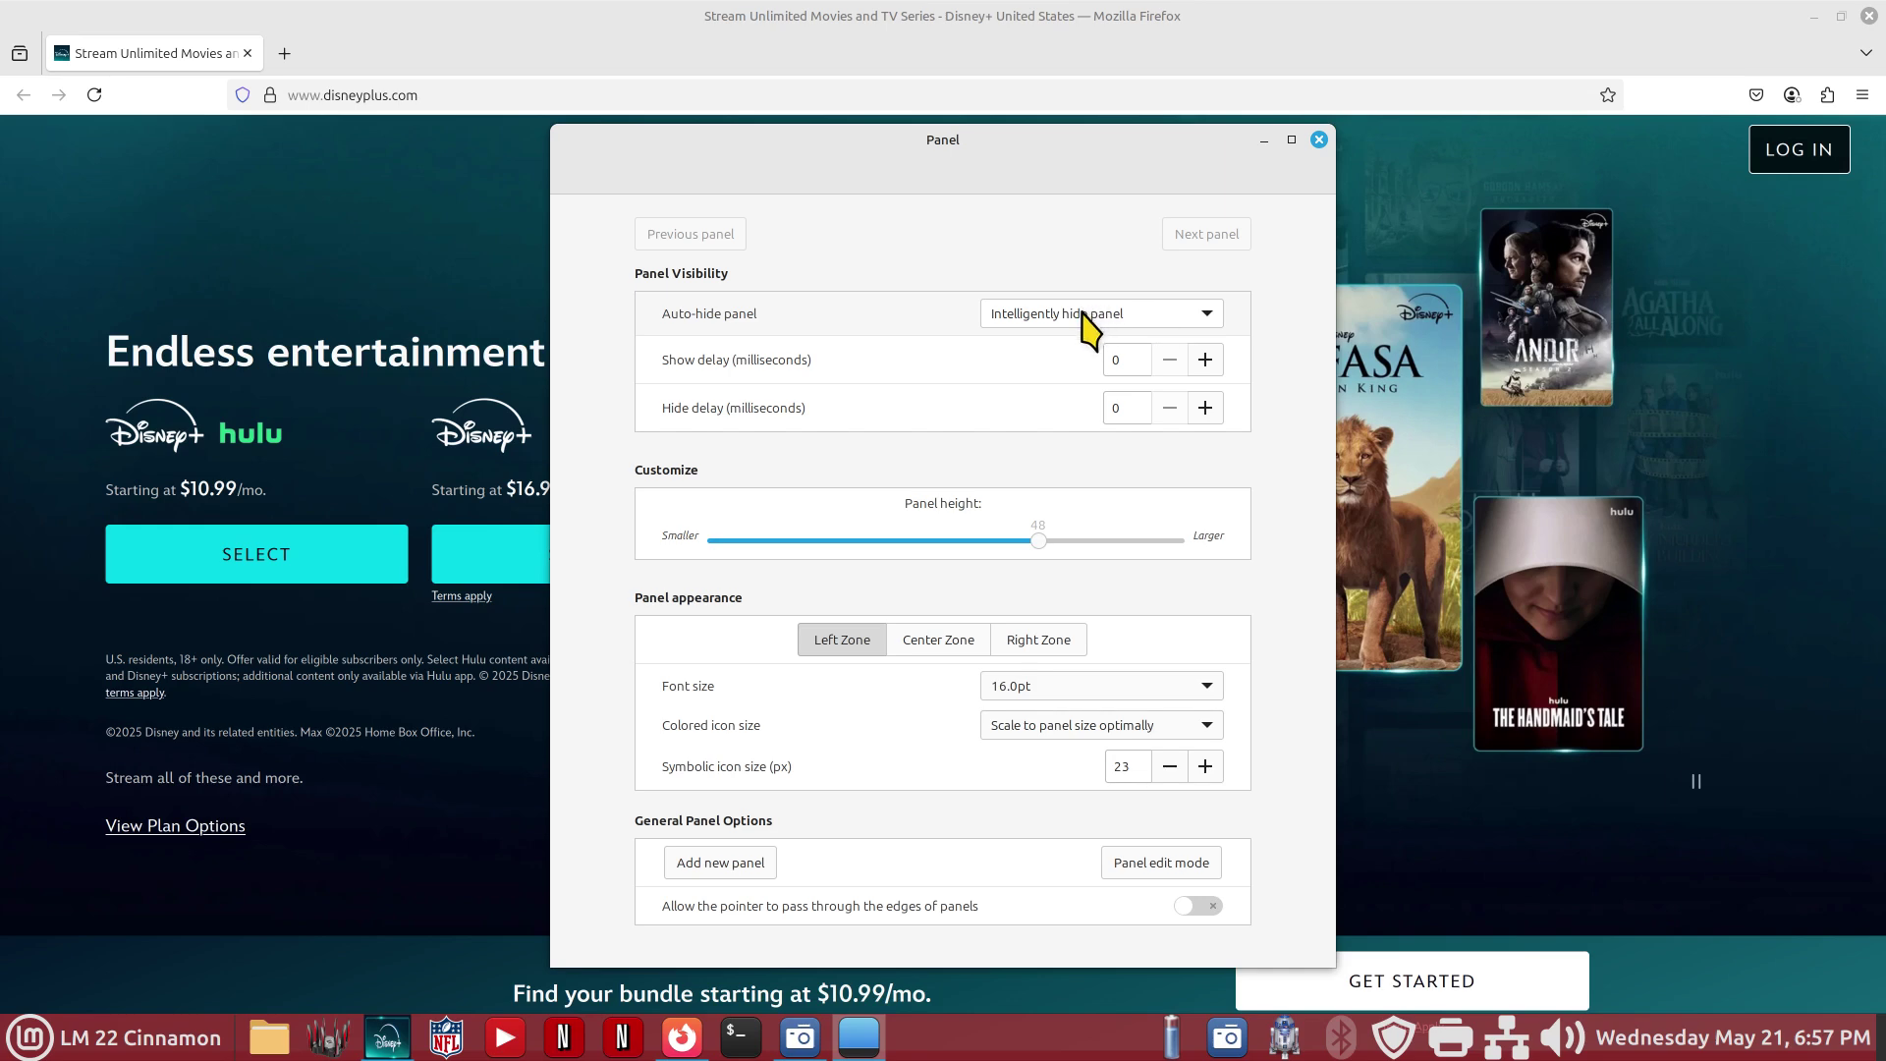
click(1084, 314)
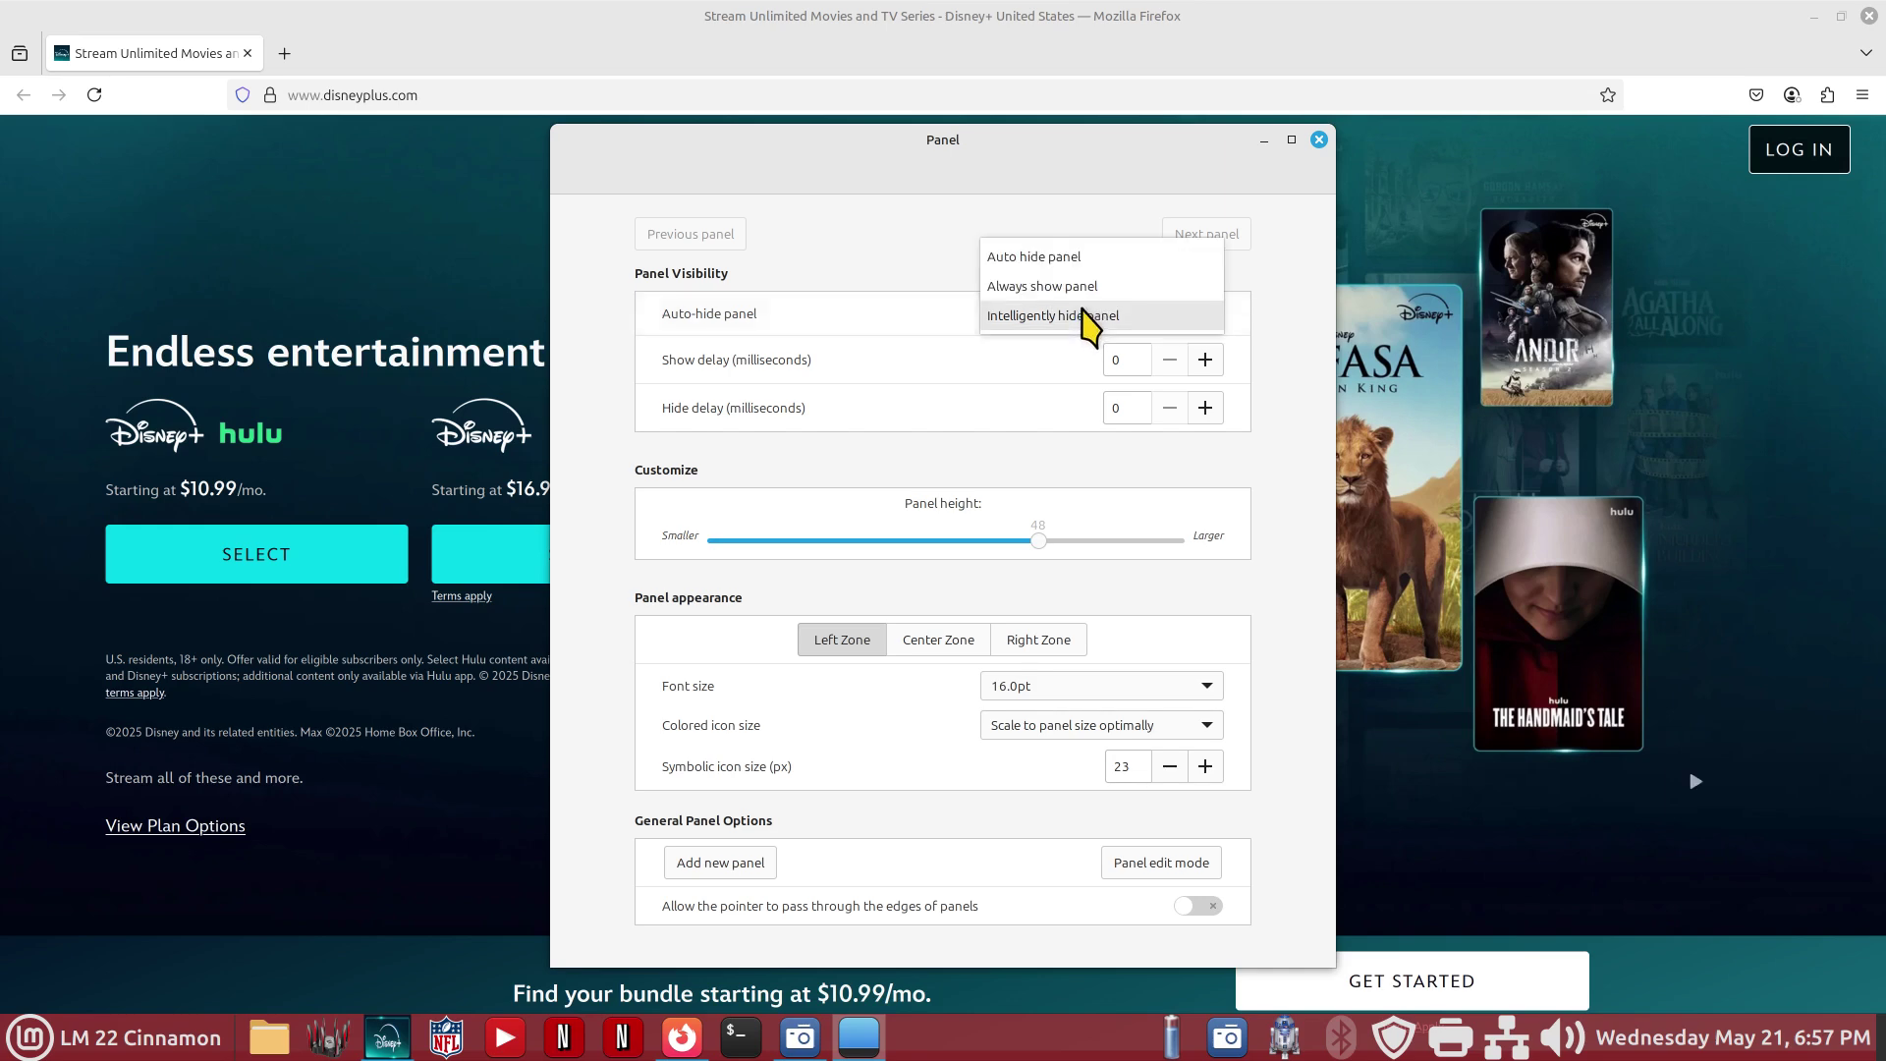
click(1087, 287)
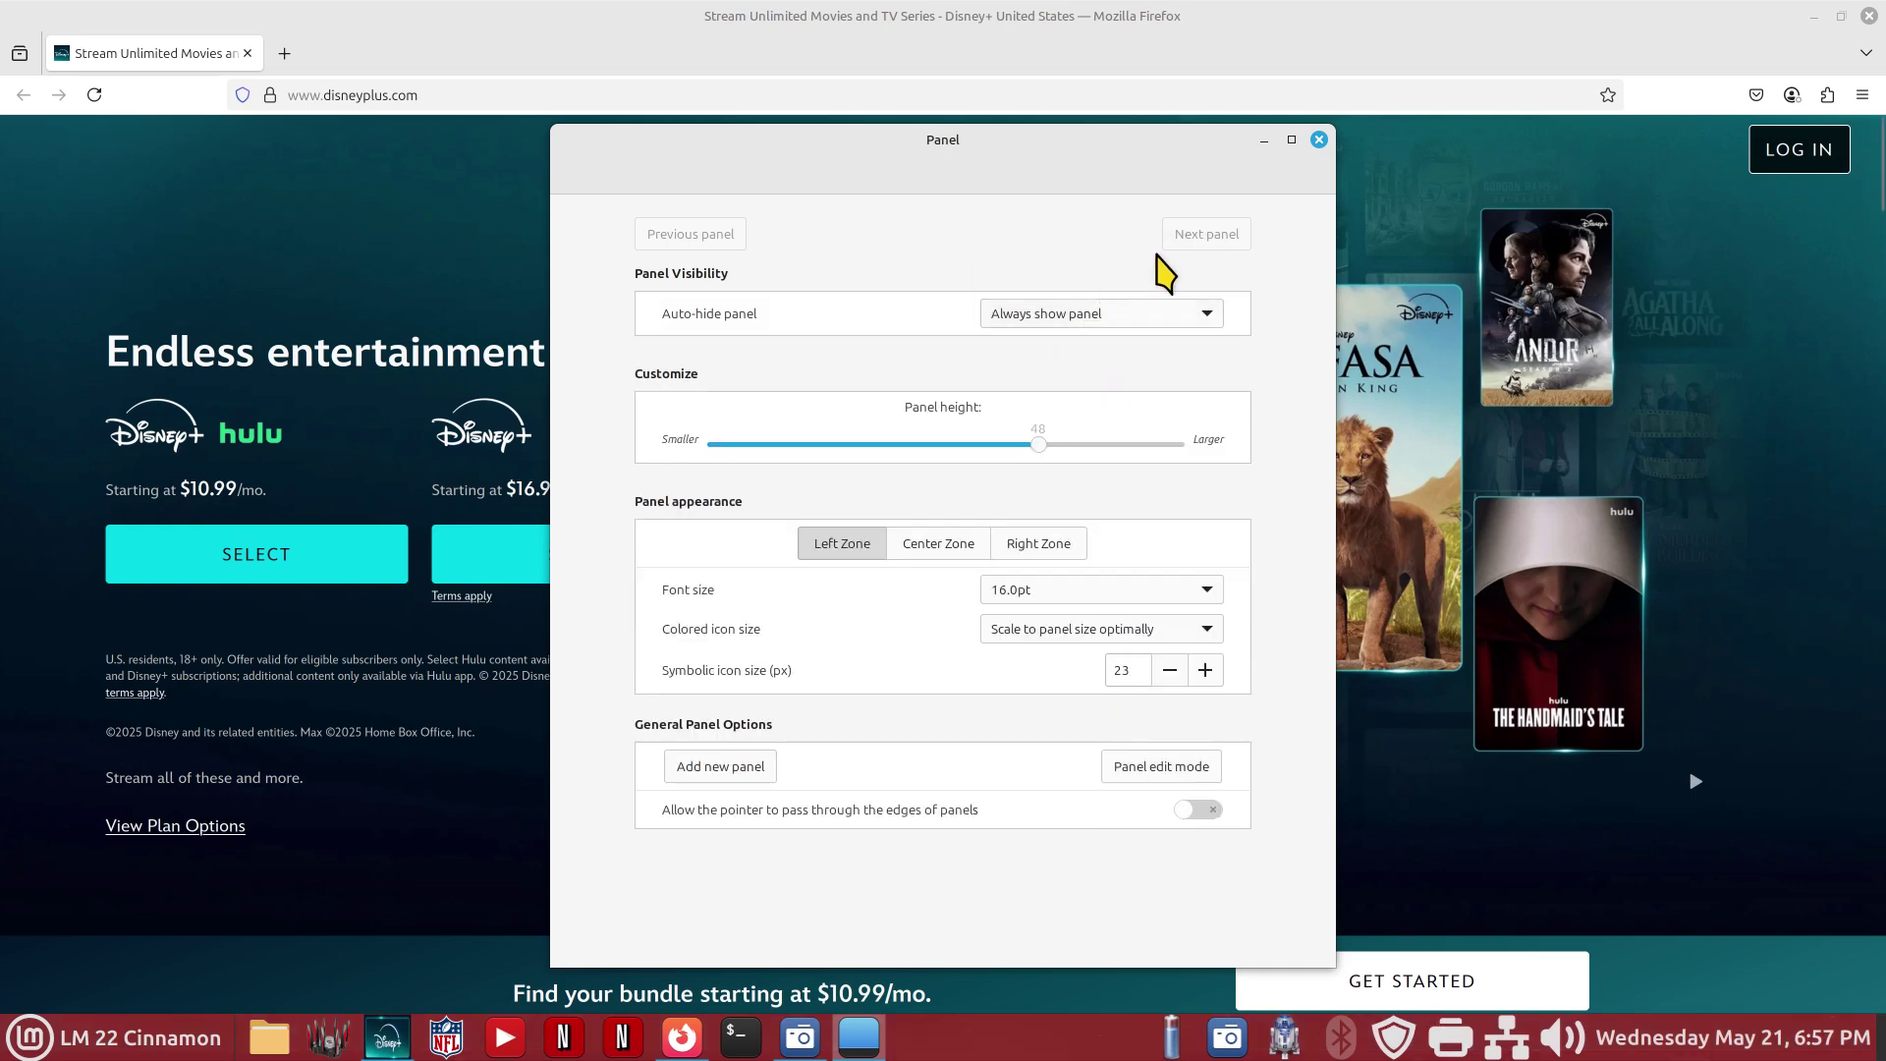
click(1320, 140)
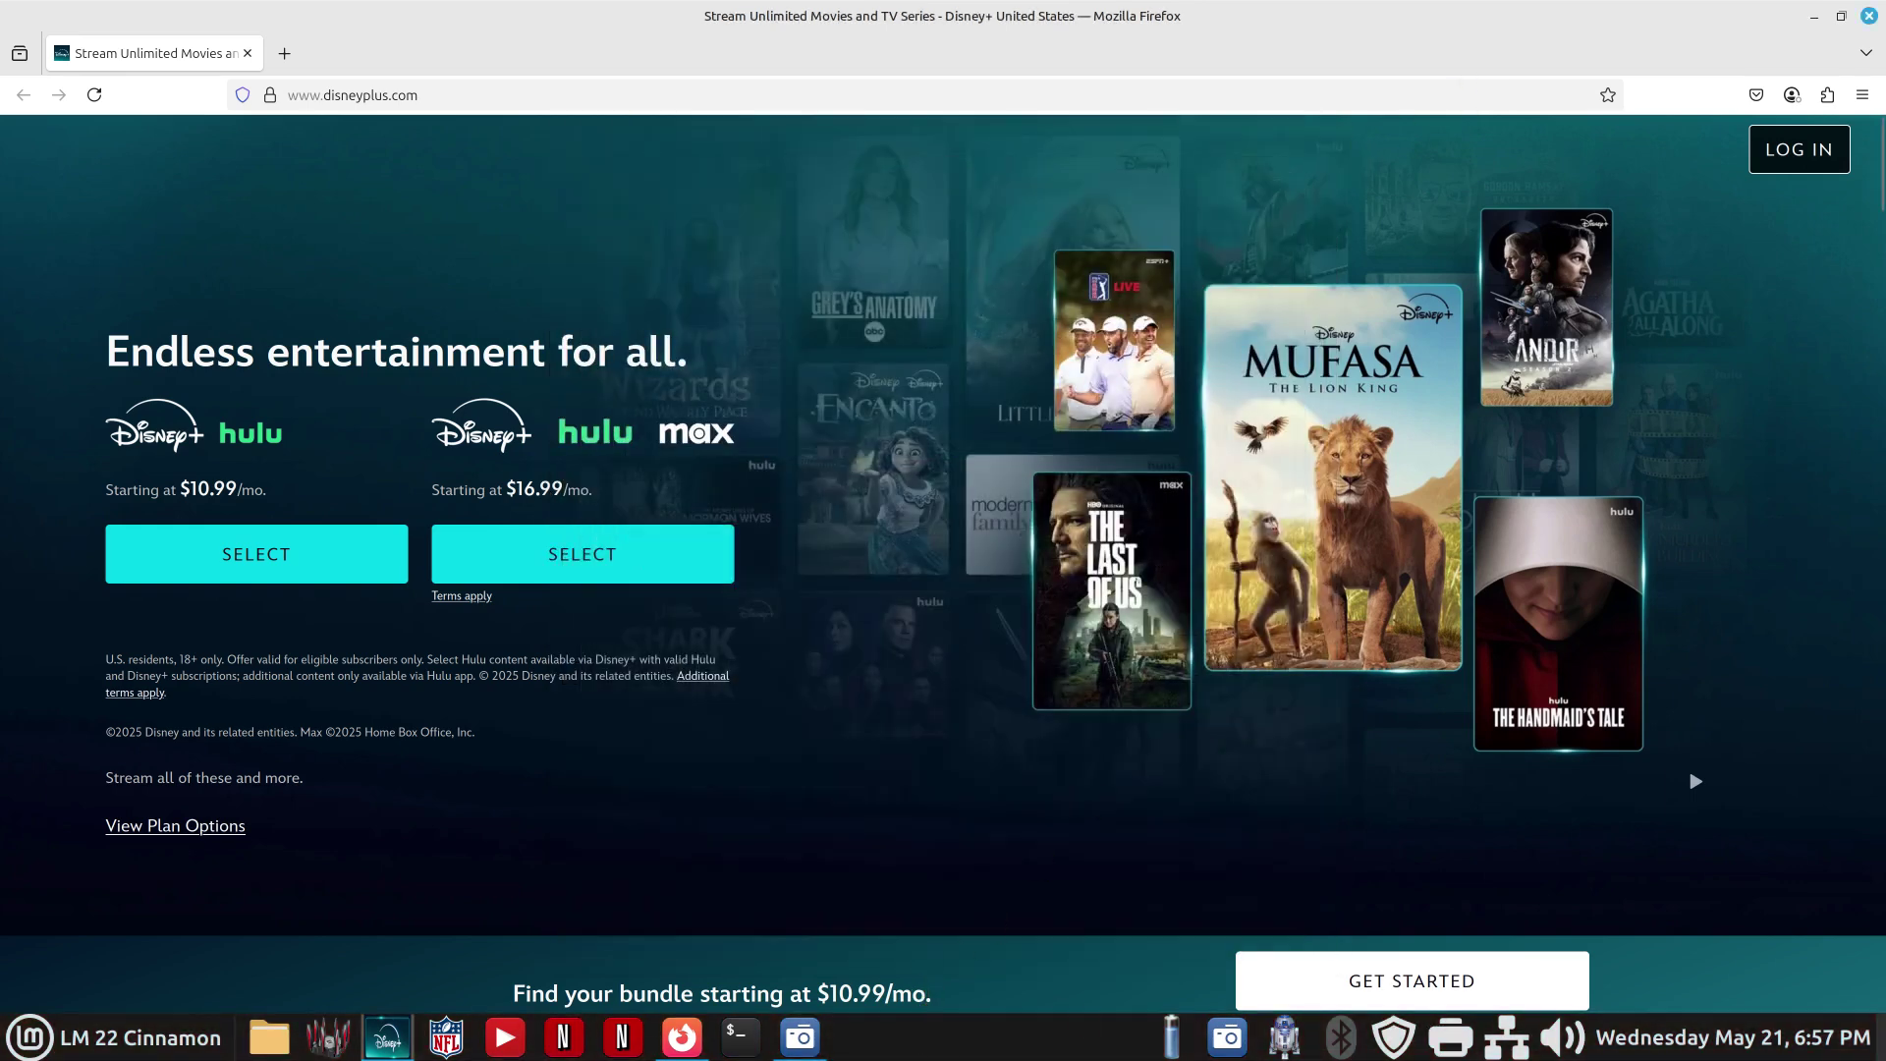
click(1870, 15)
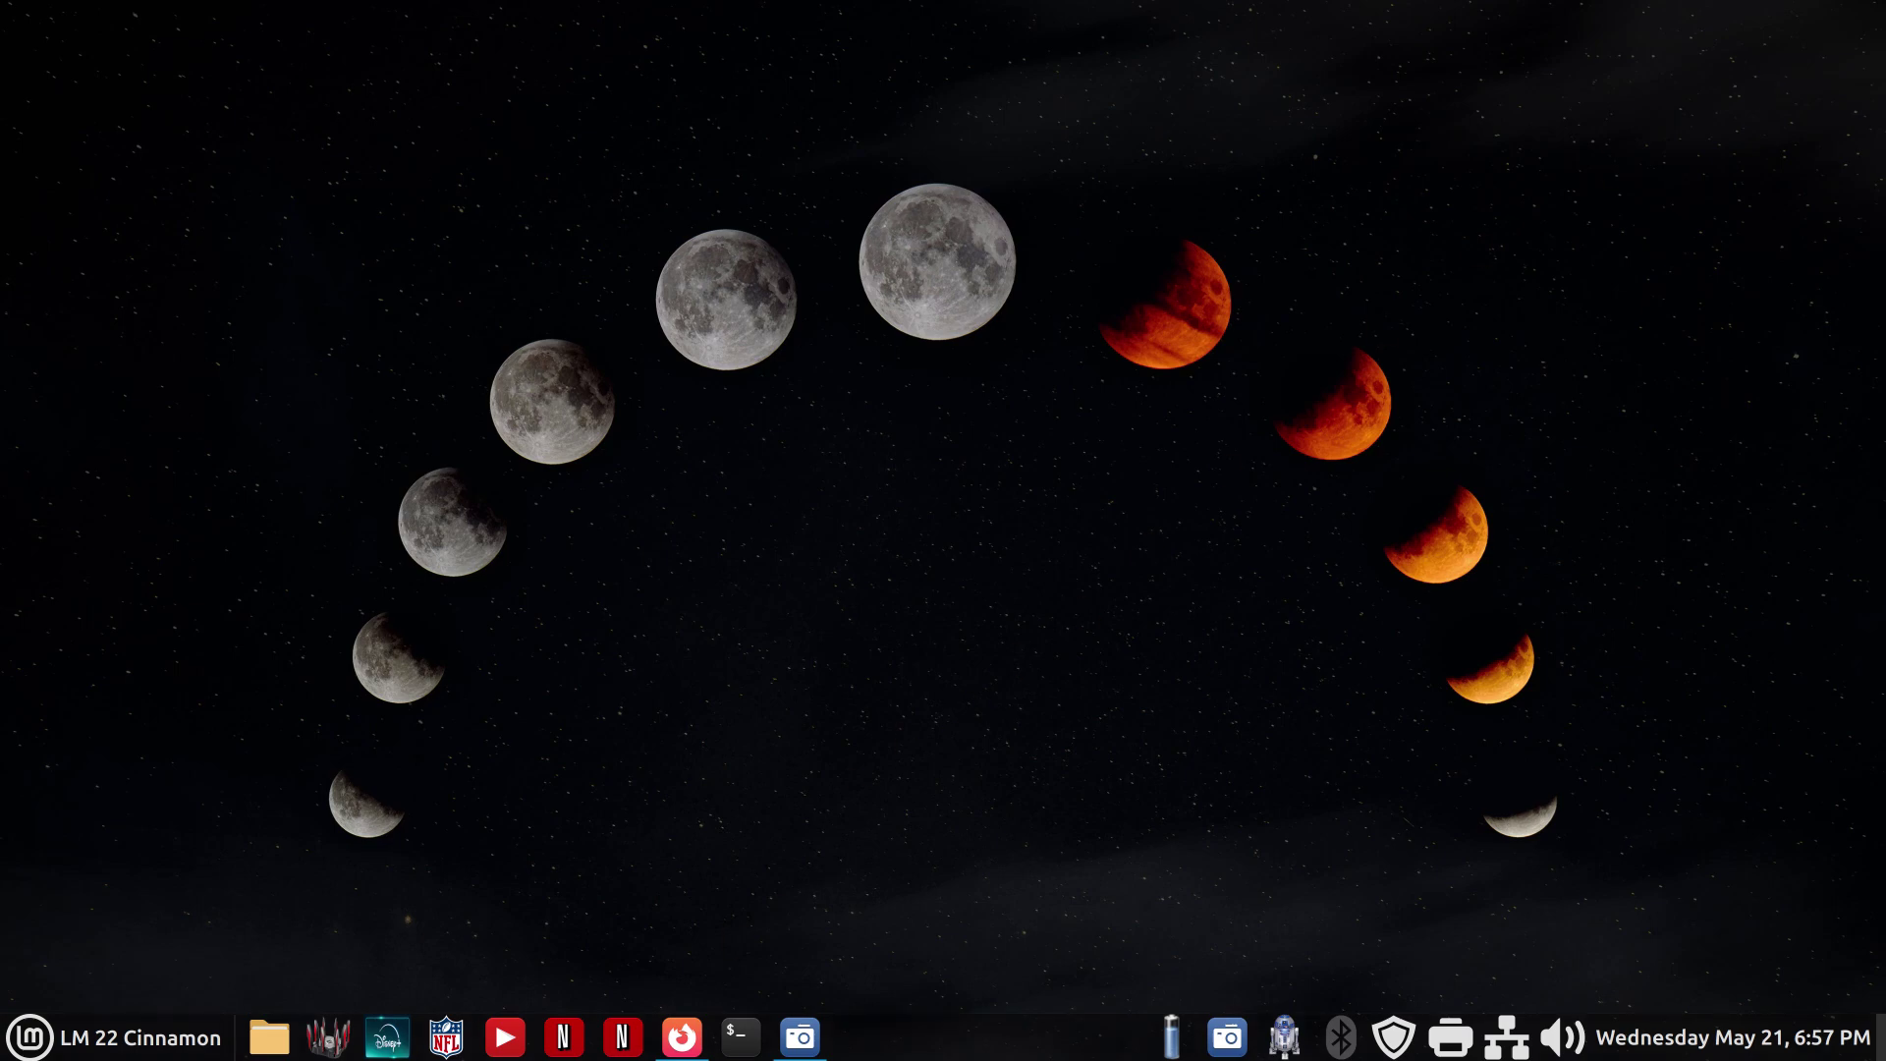
click(388, 1037)
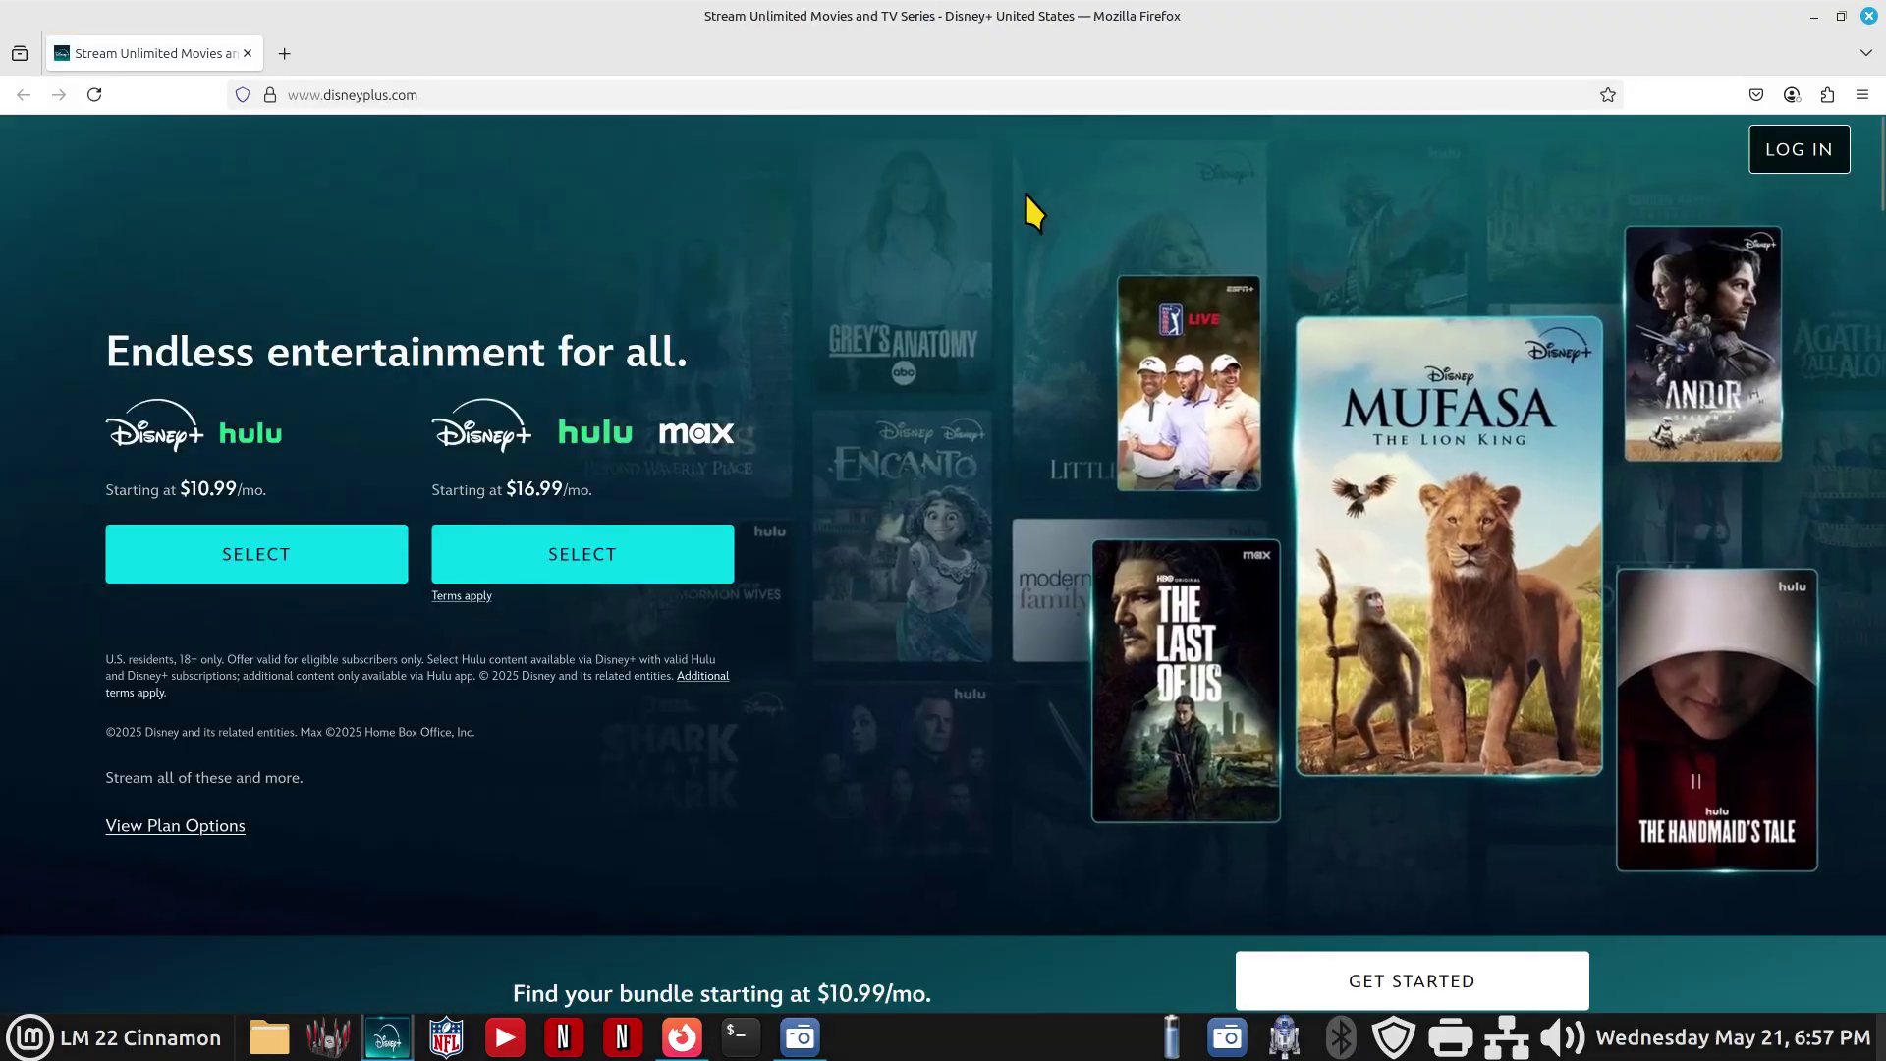
Close the reopened Disney+ Firefox window and open the Cinnamon application menu.
click(1870, 16)
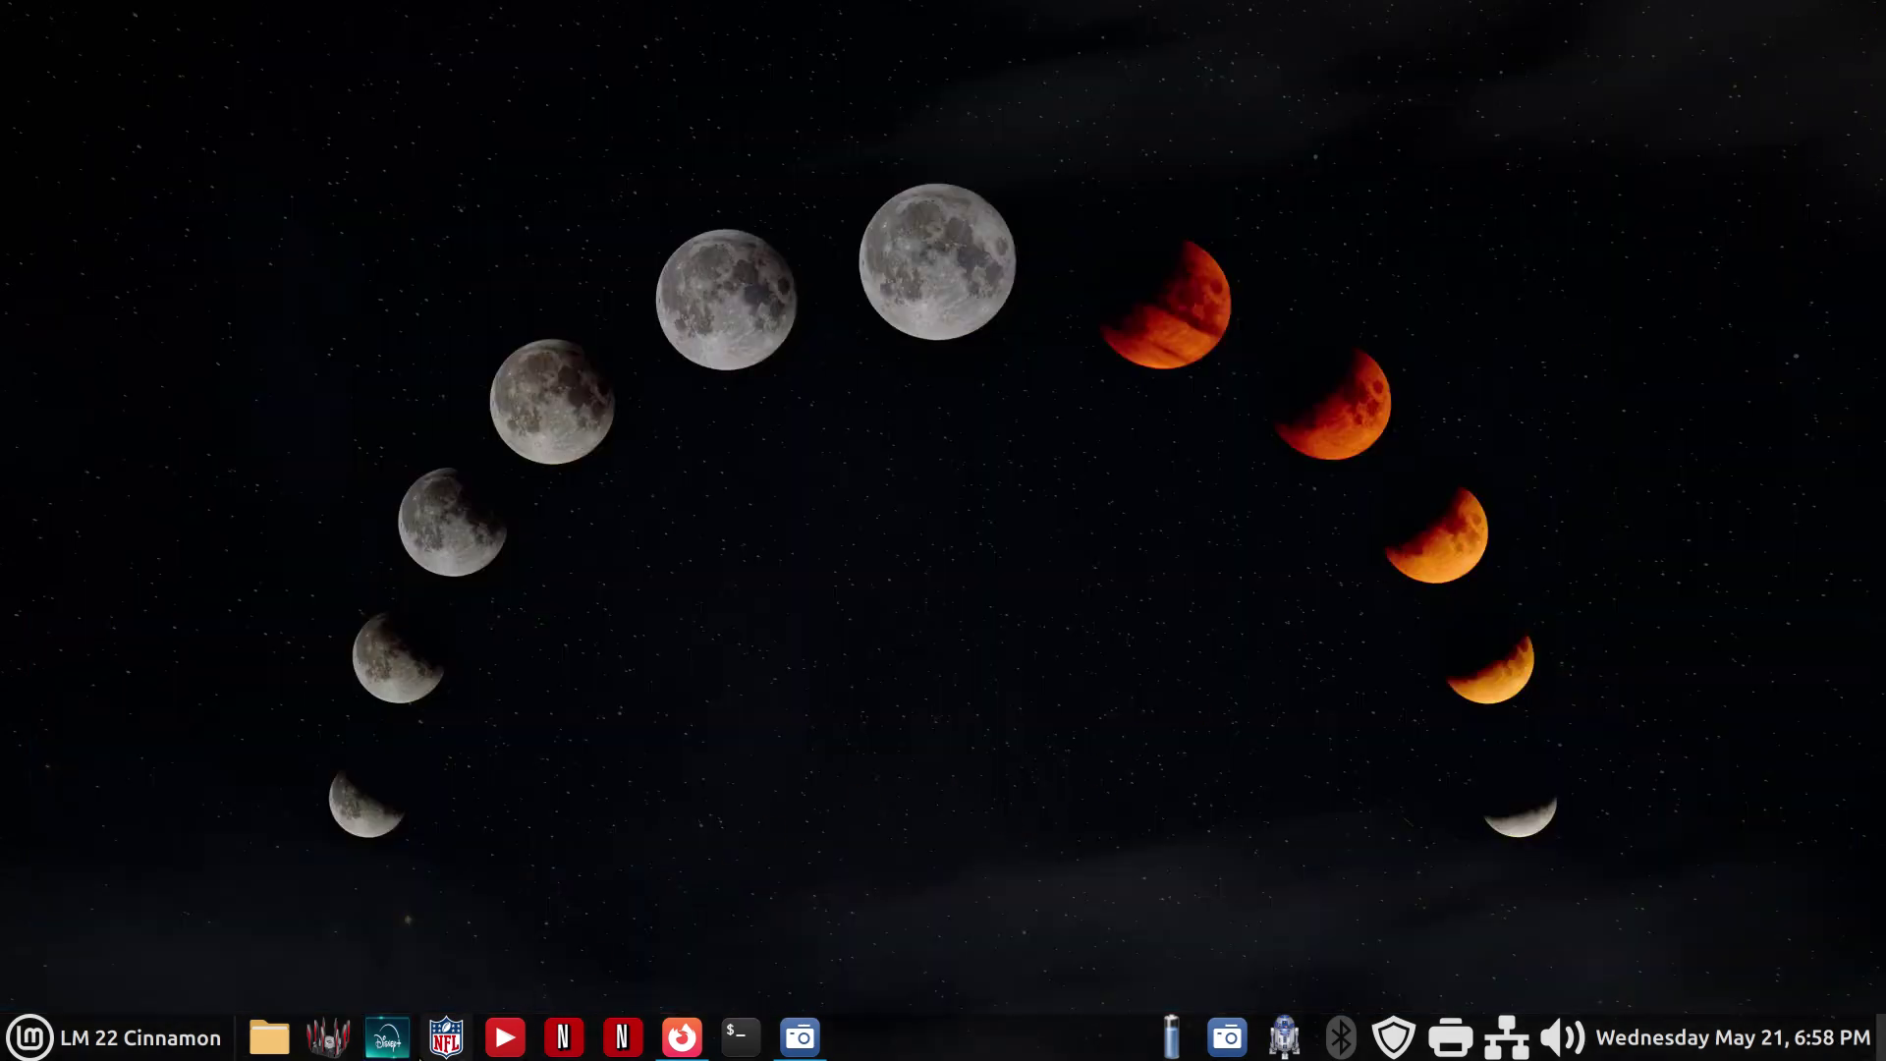
click(43, 1049)
Launch Web Apps, move its window toward the centre, and cancel an accidental Crontab2 edit.
click(82, 346)
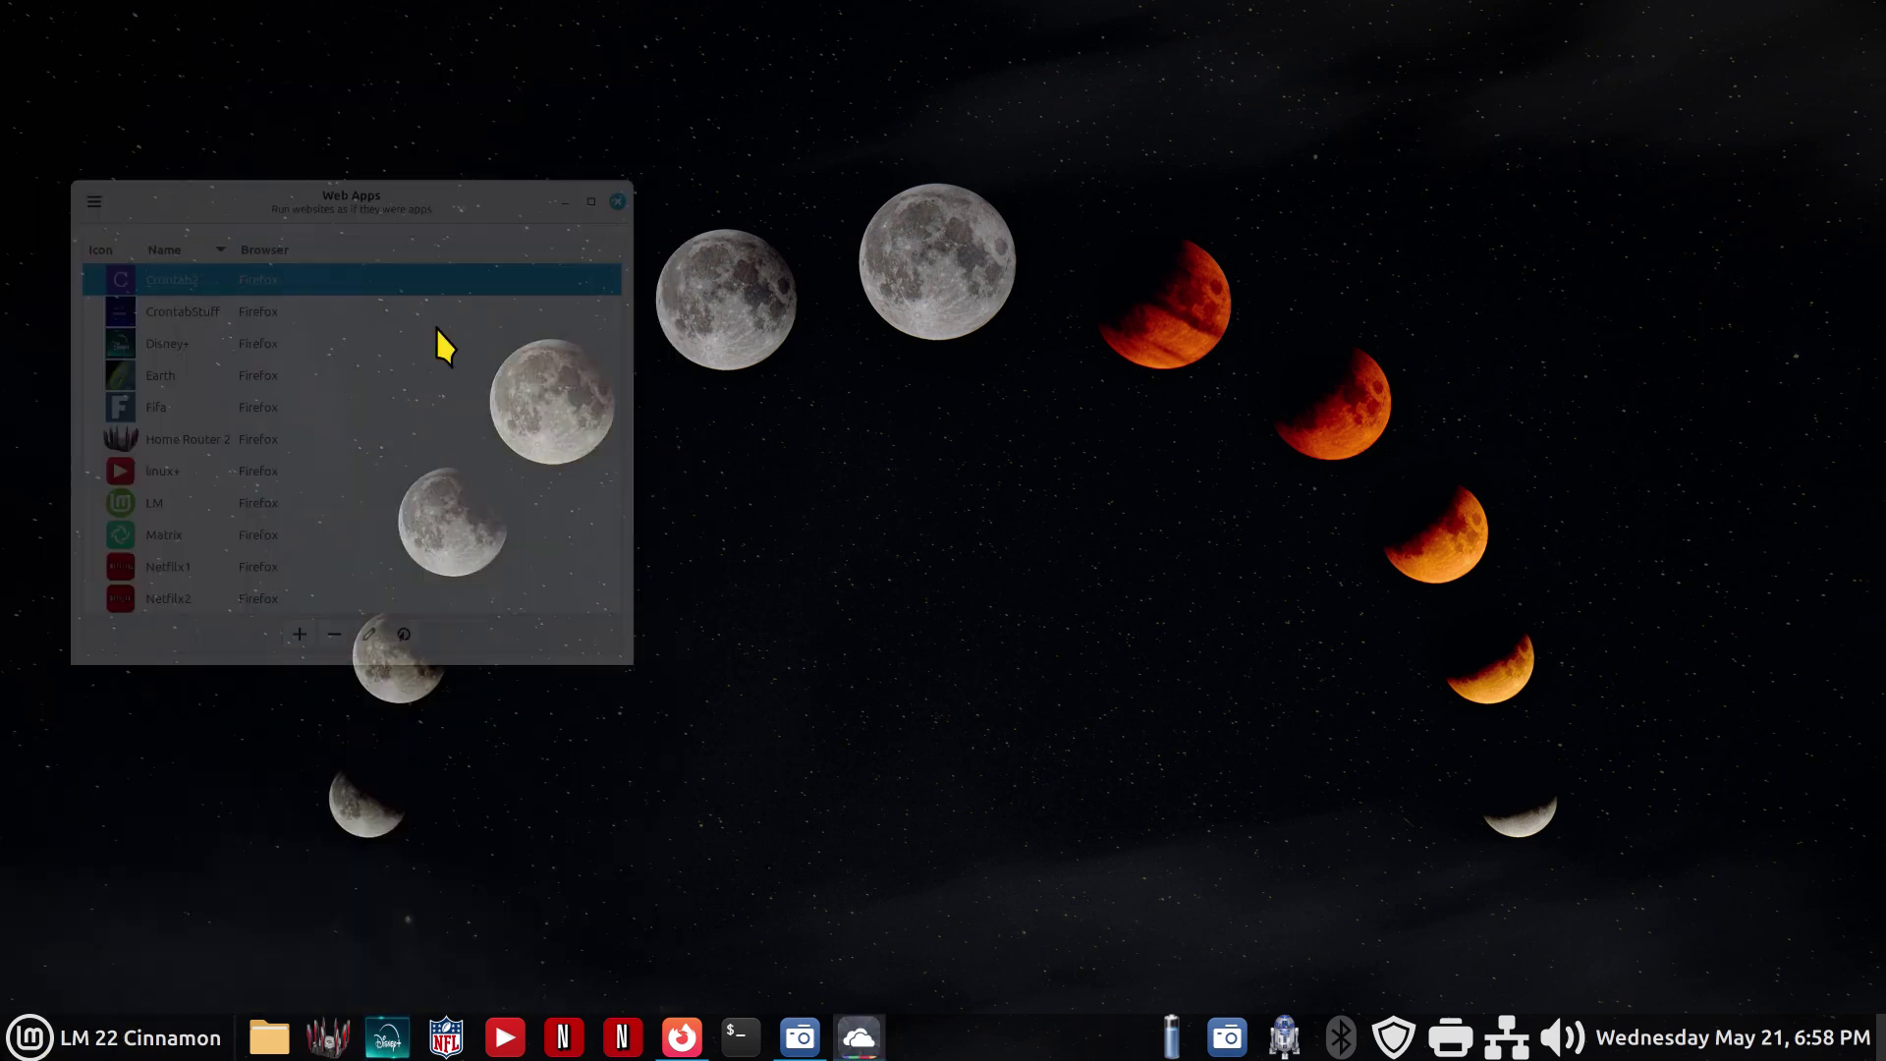
drag(307, 197, 669, 149)
click(738, 600)
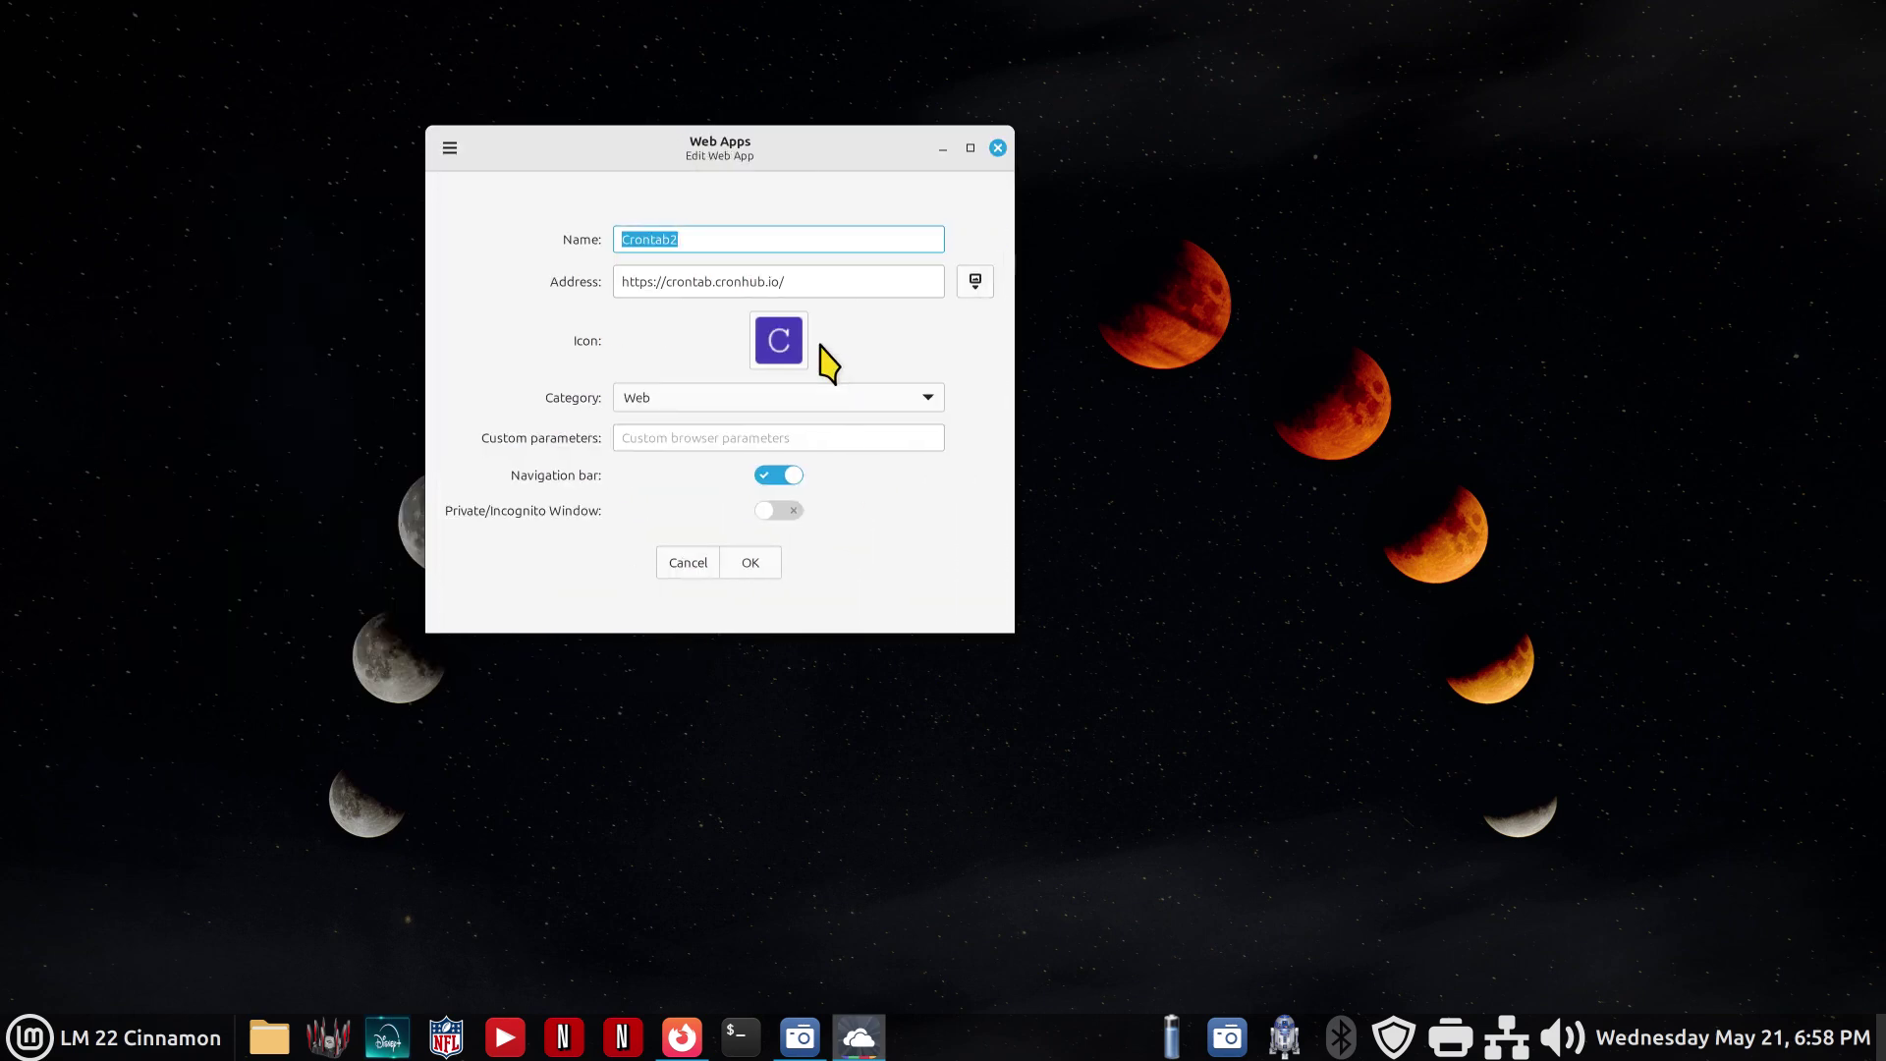
click(699, 564)
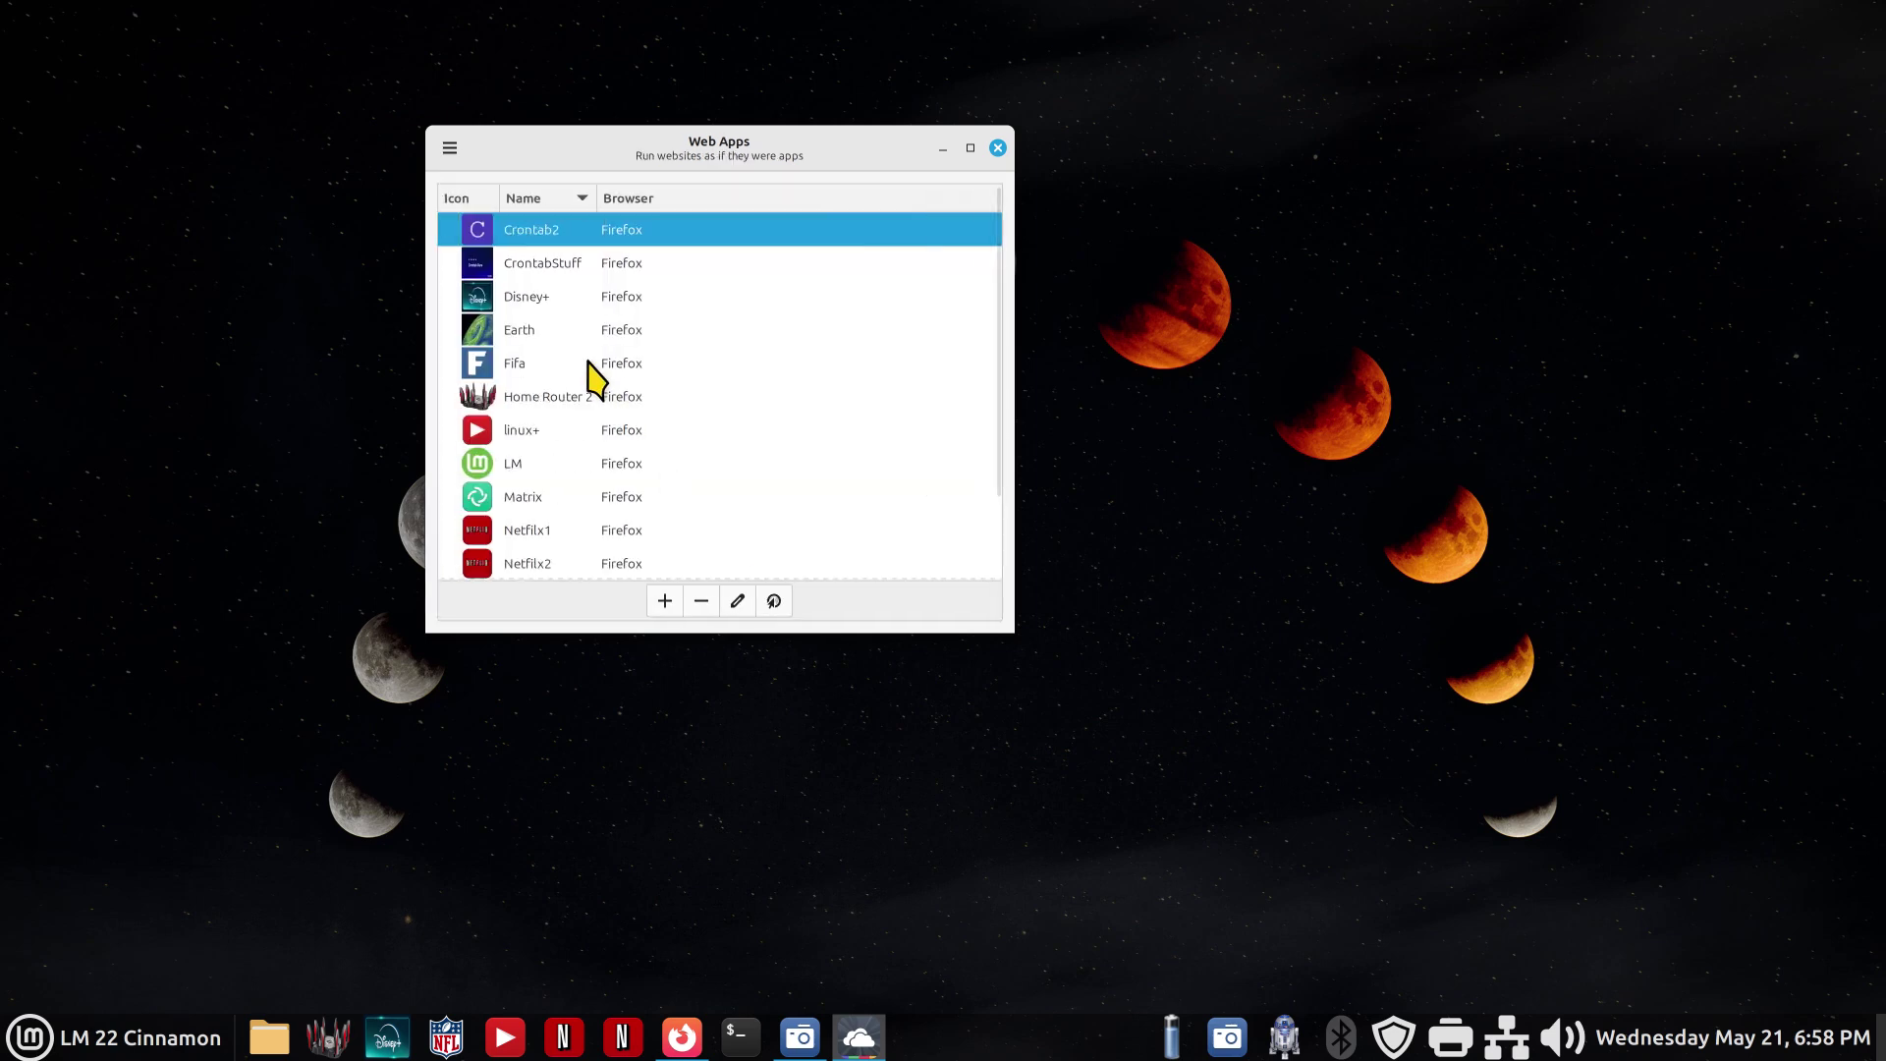
click(509, 397)
click(742, 601)
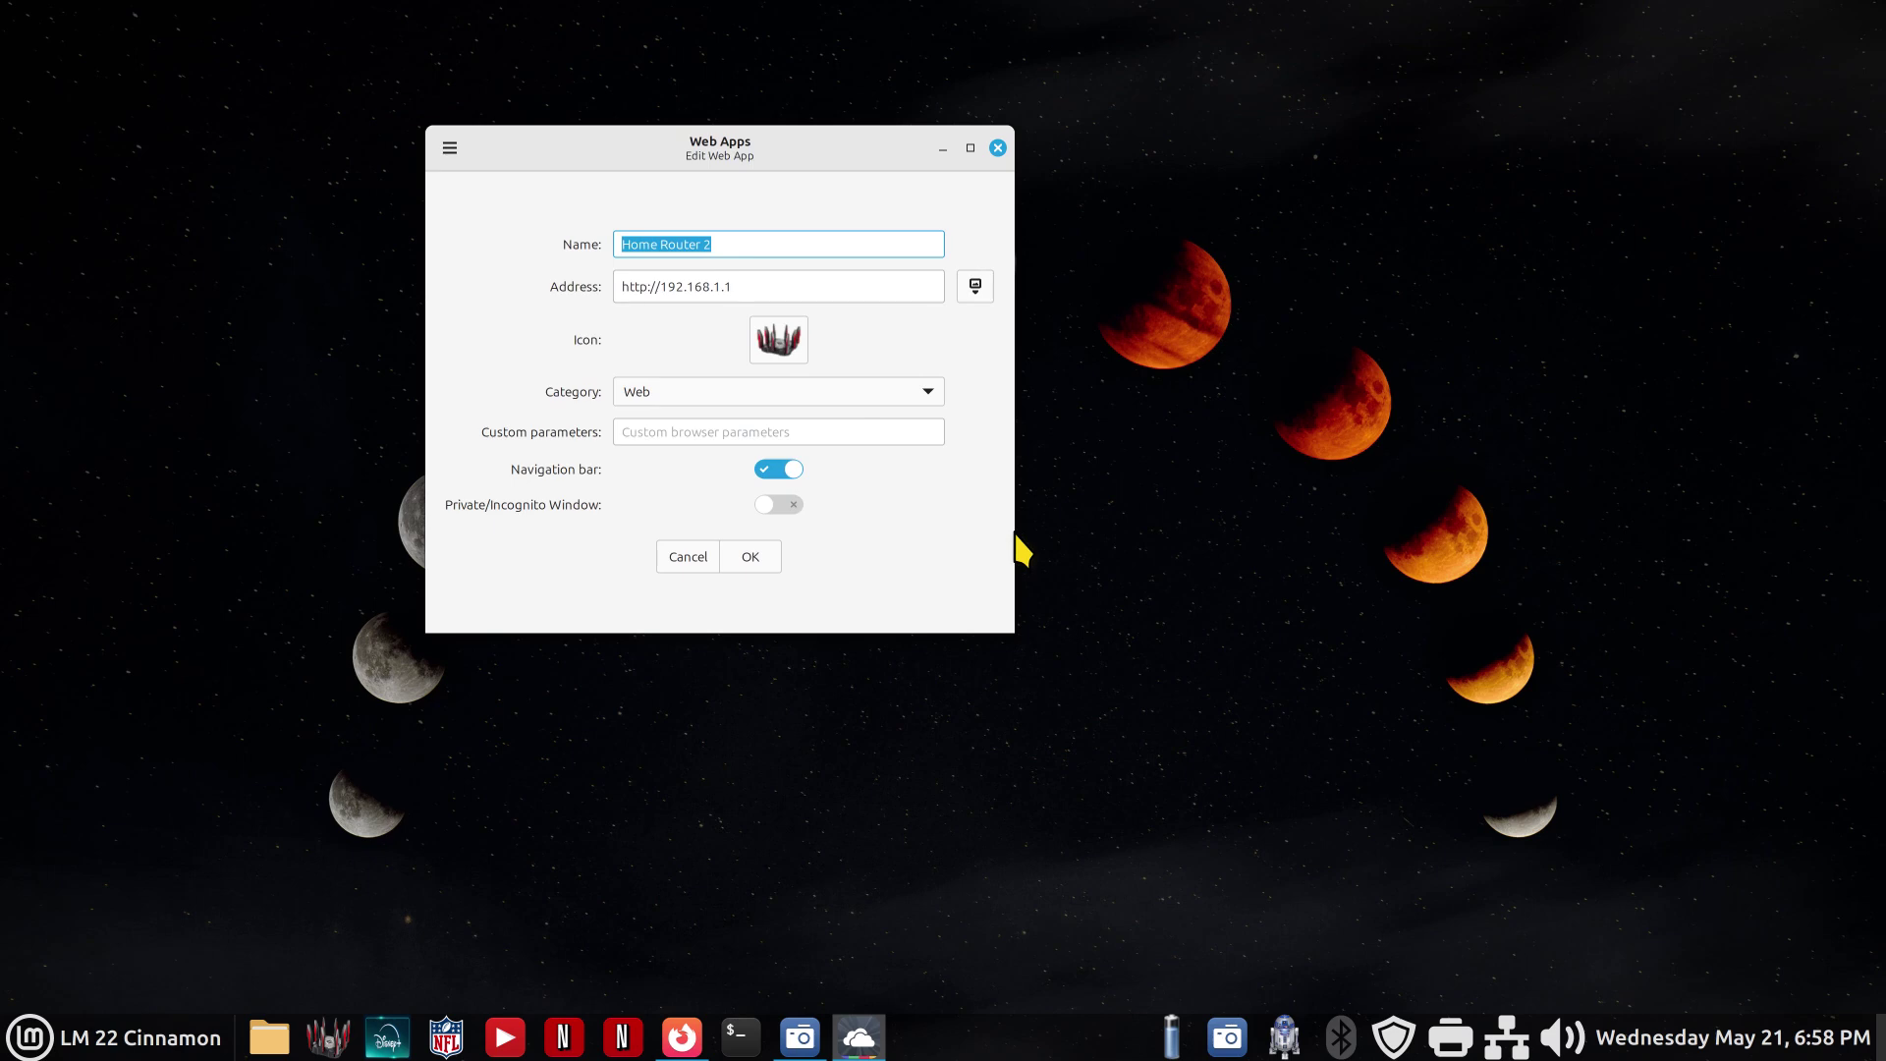
drag(730, 286, 573, 287)
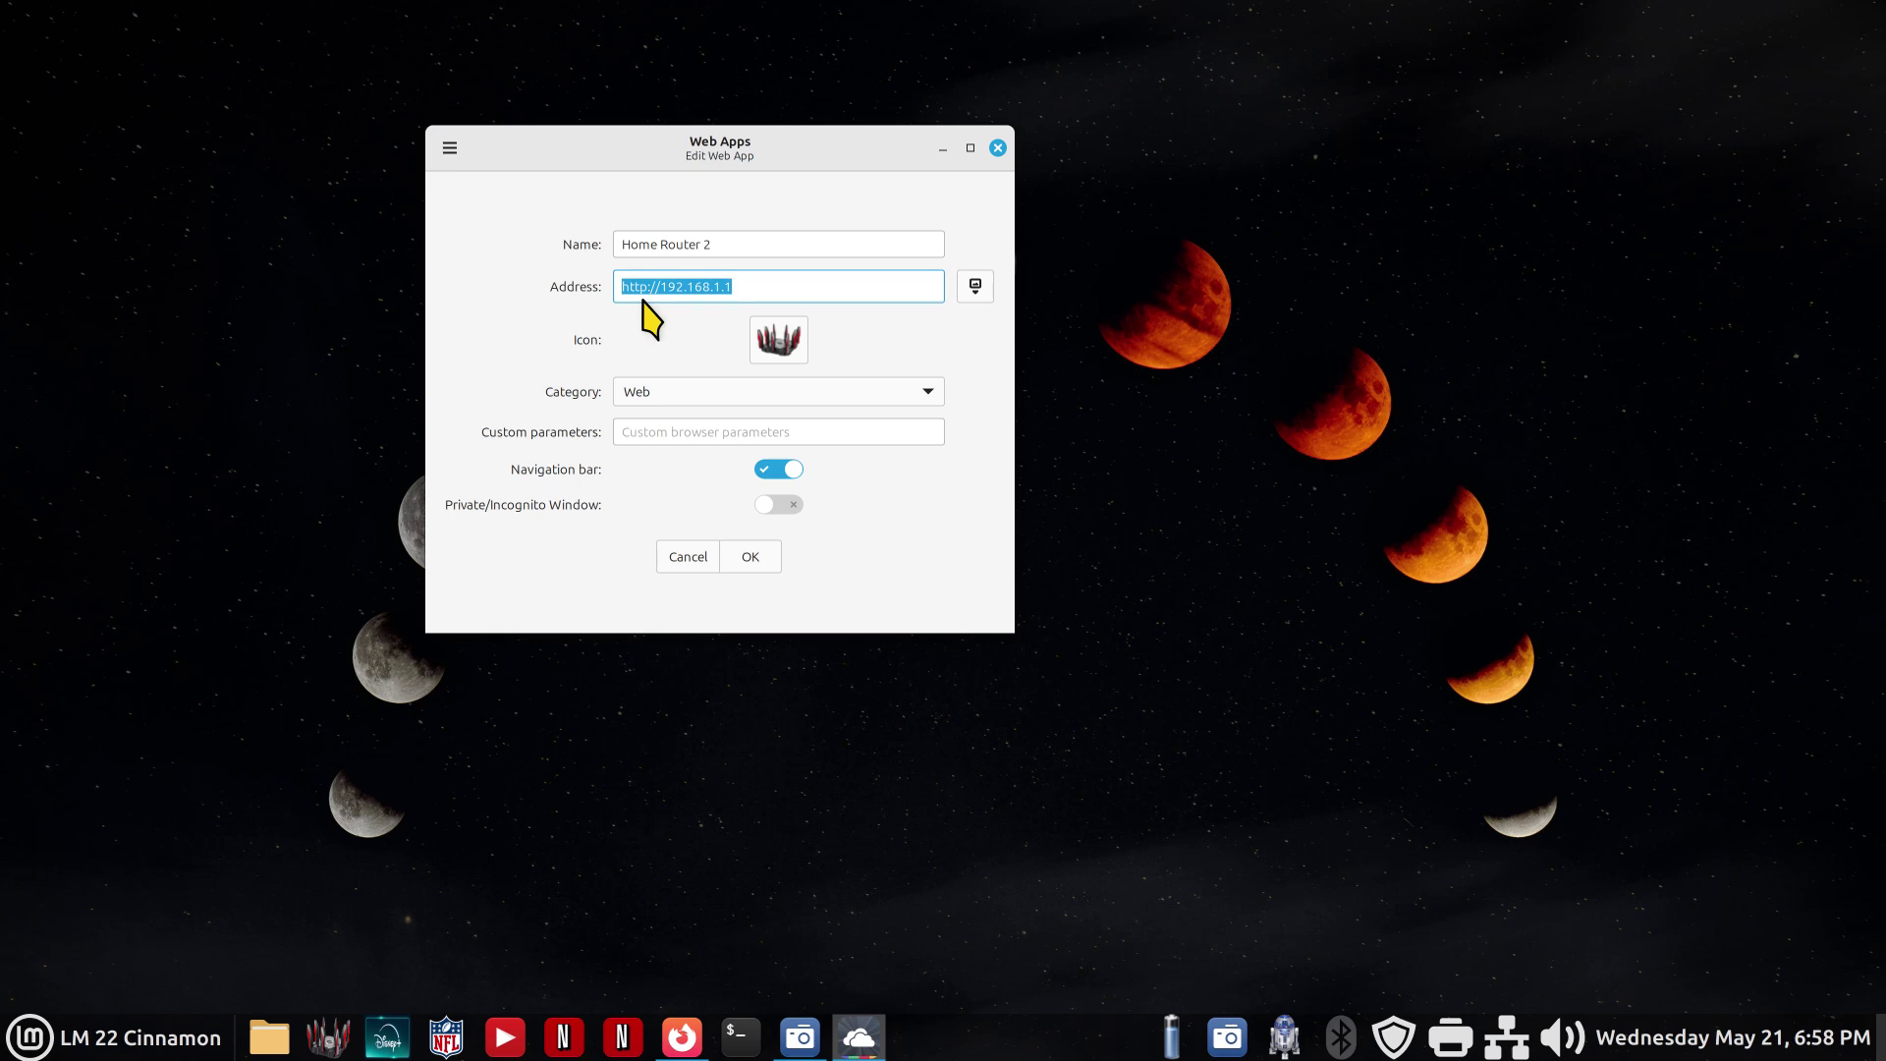
click(647, 286)
click(748, 558)
click(496, 398)
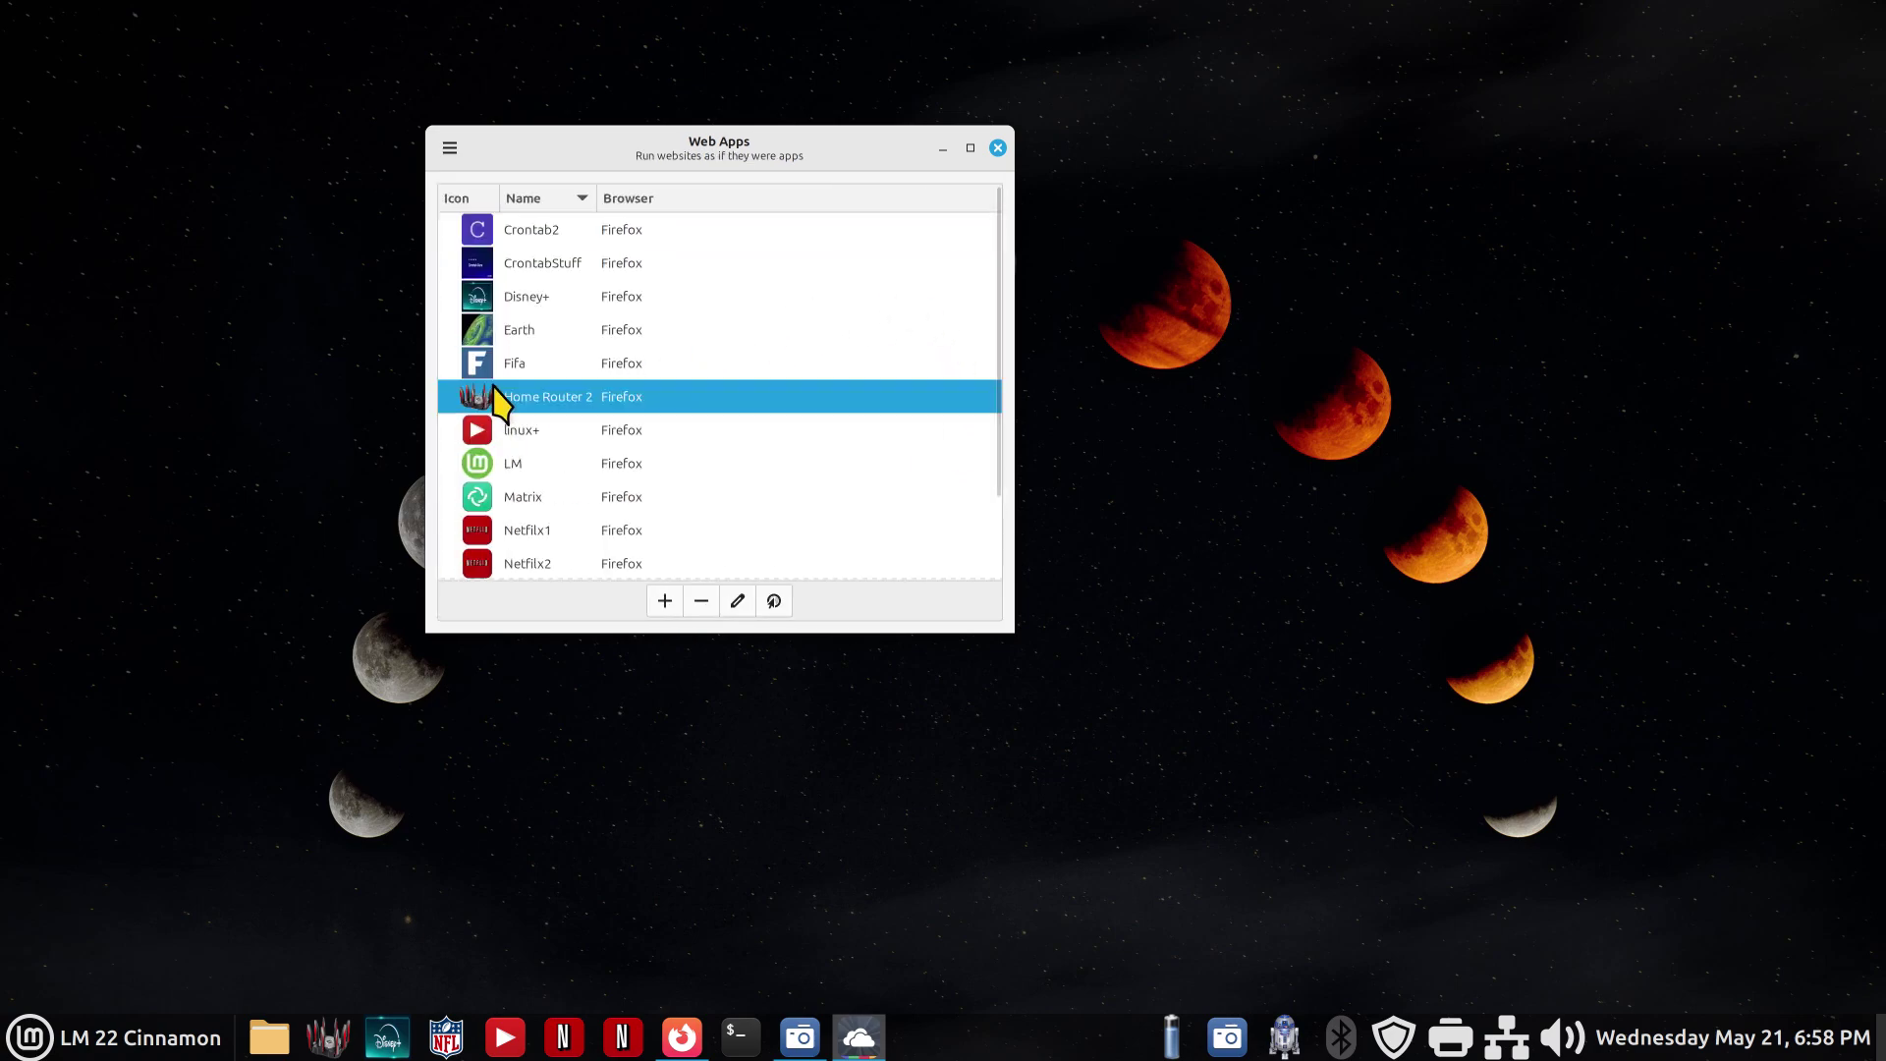
double_click(496, 399)
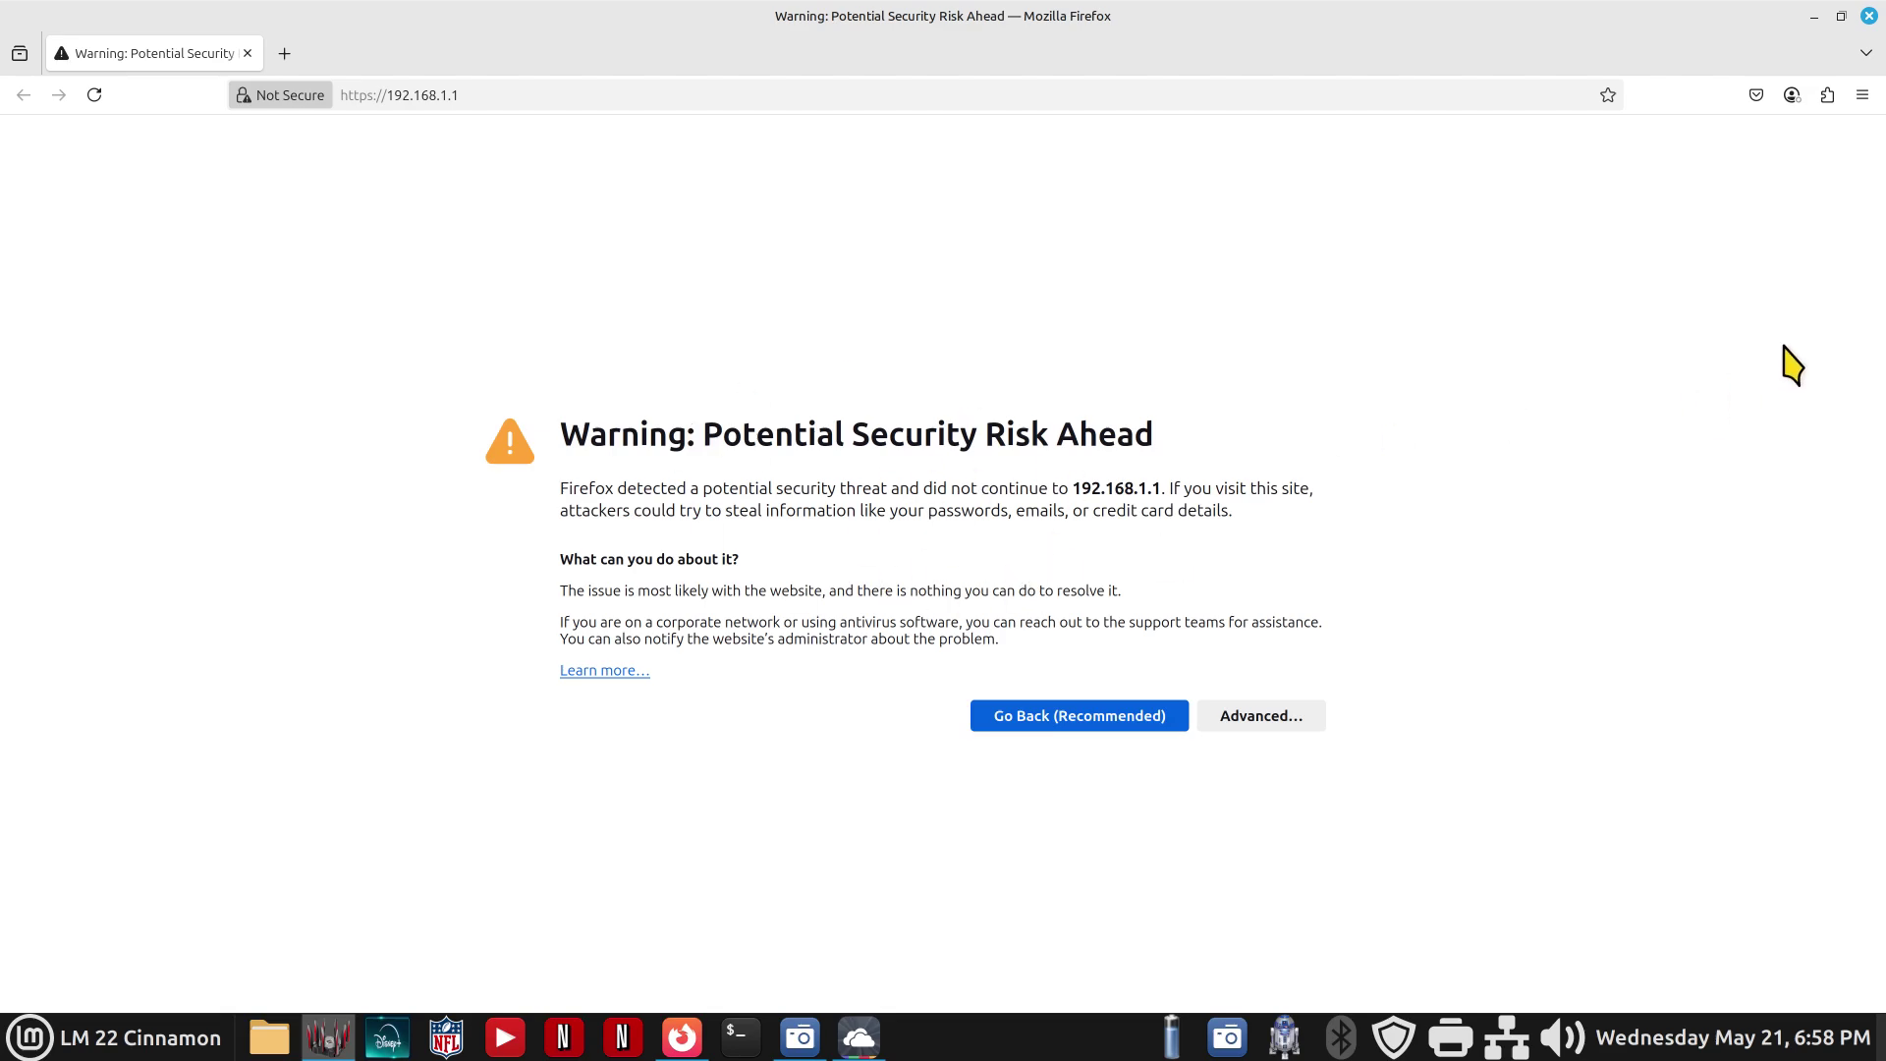
click(1867, 15)
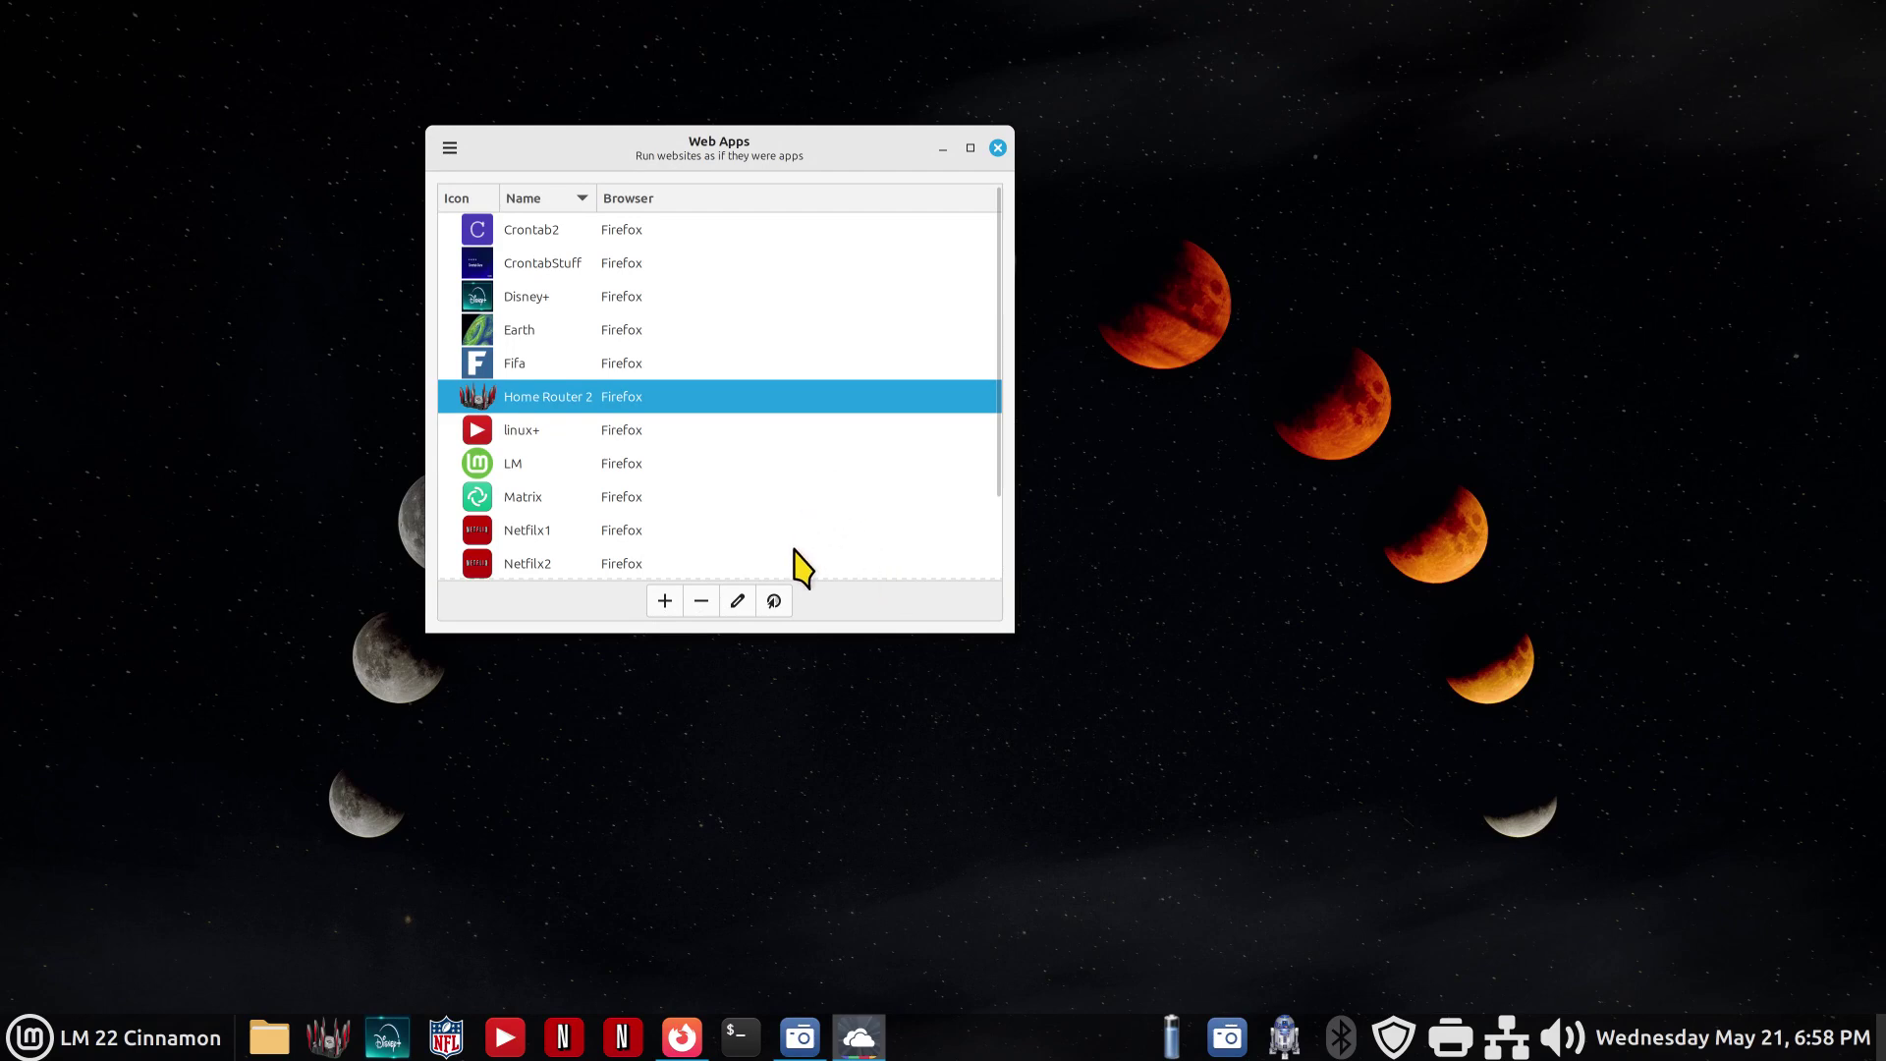
click(738, 601)
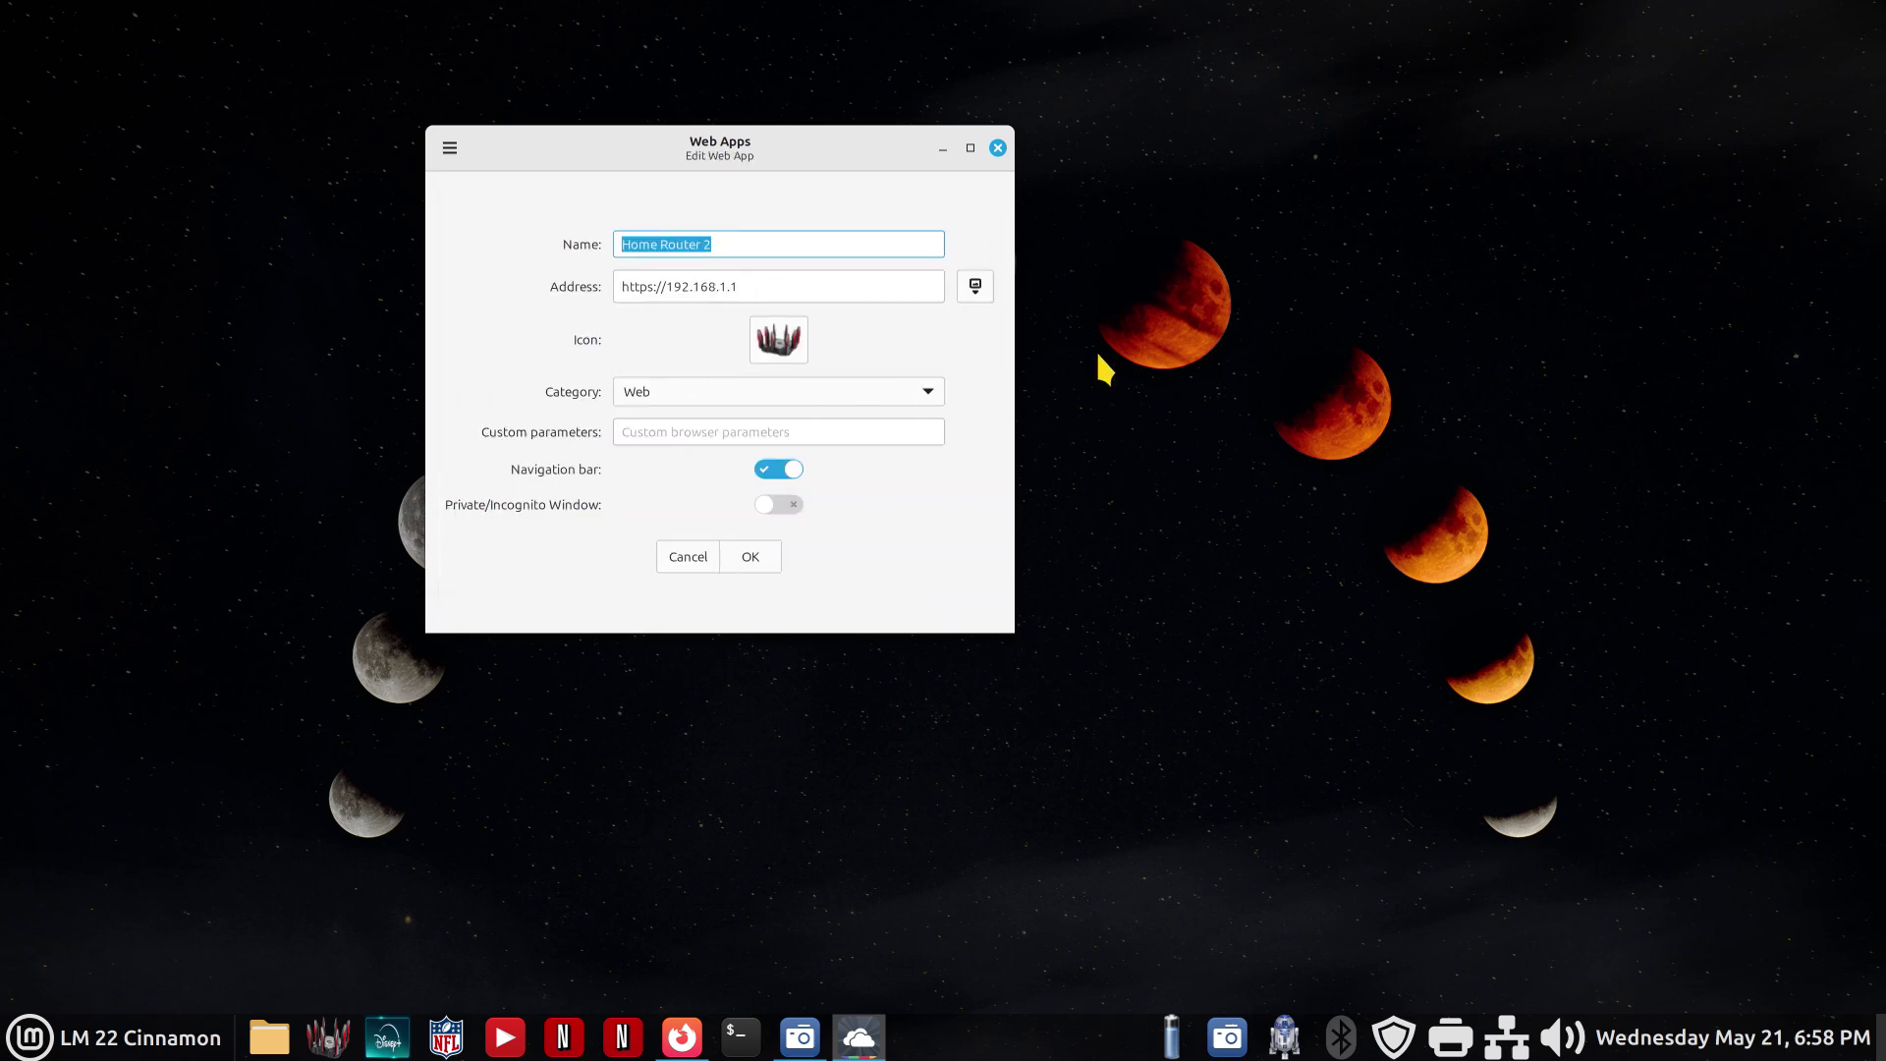
click(654, 291)
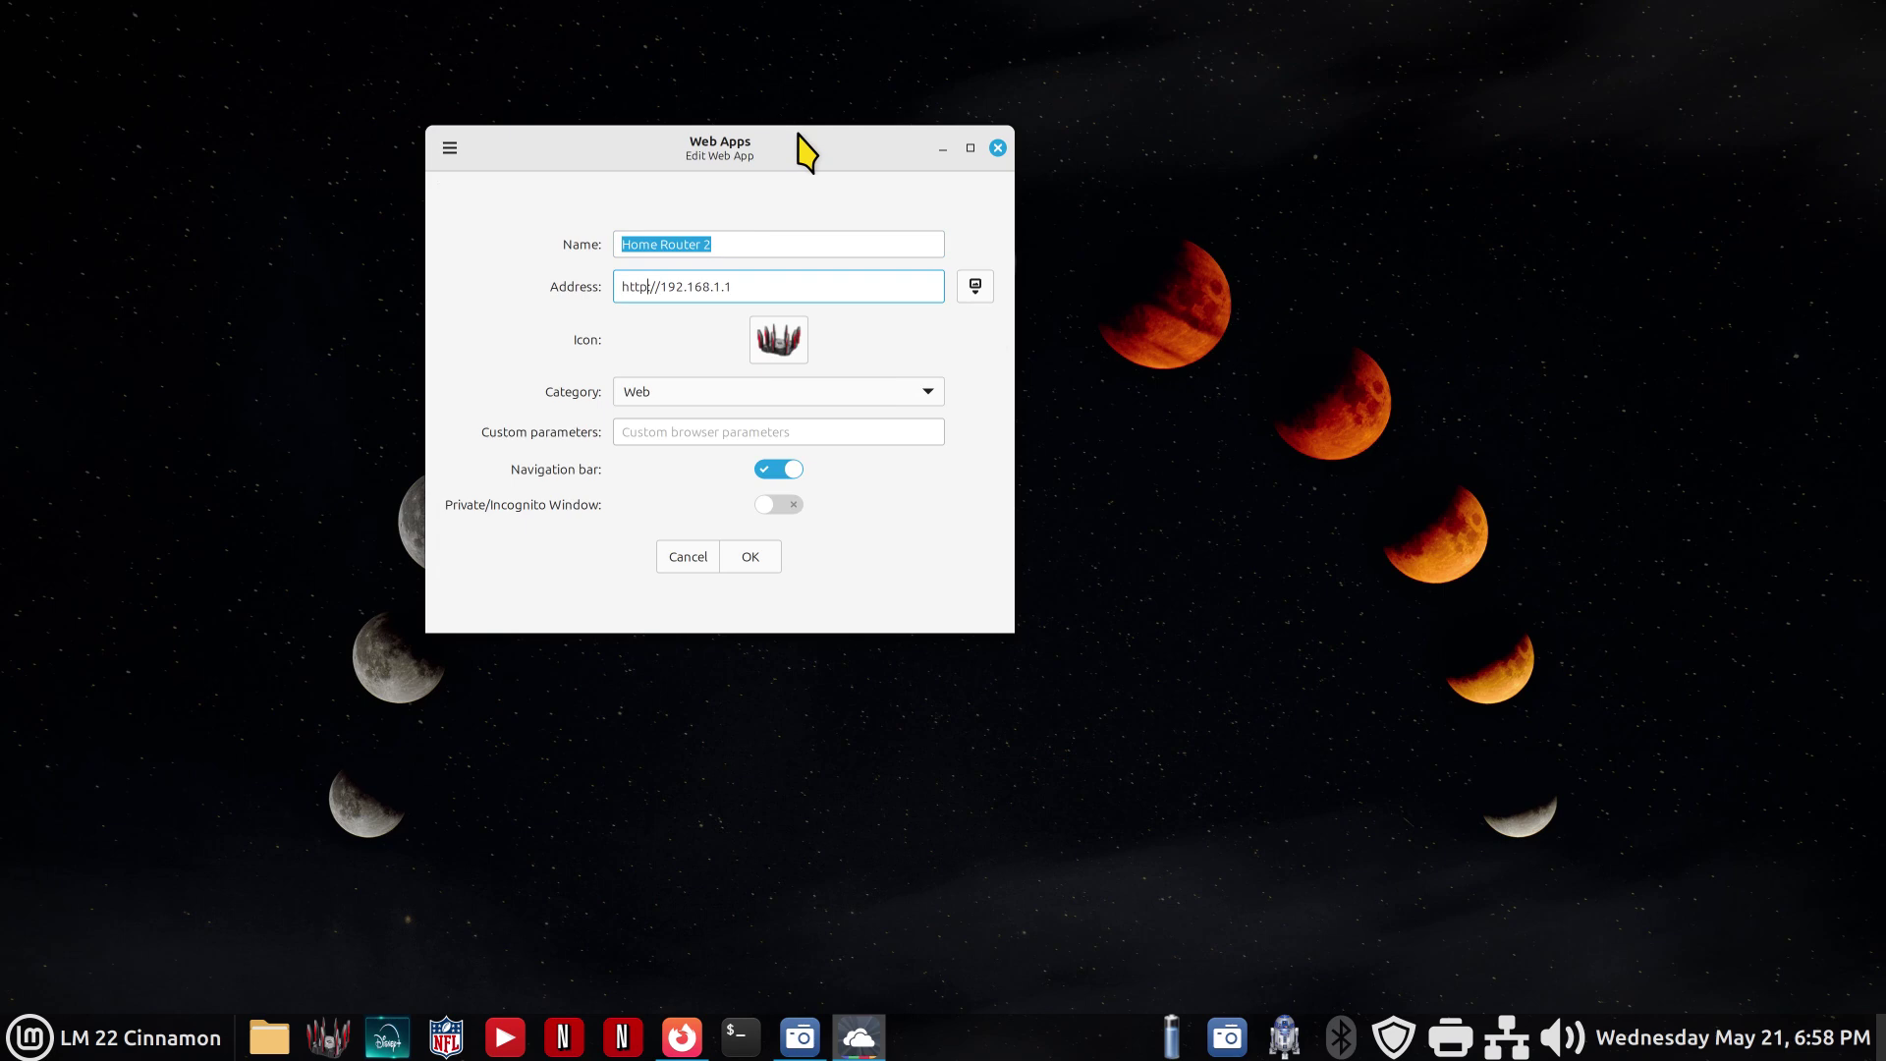
click(750, 558)
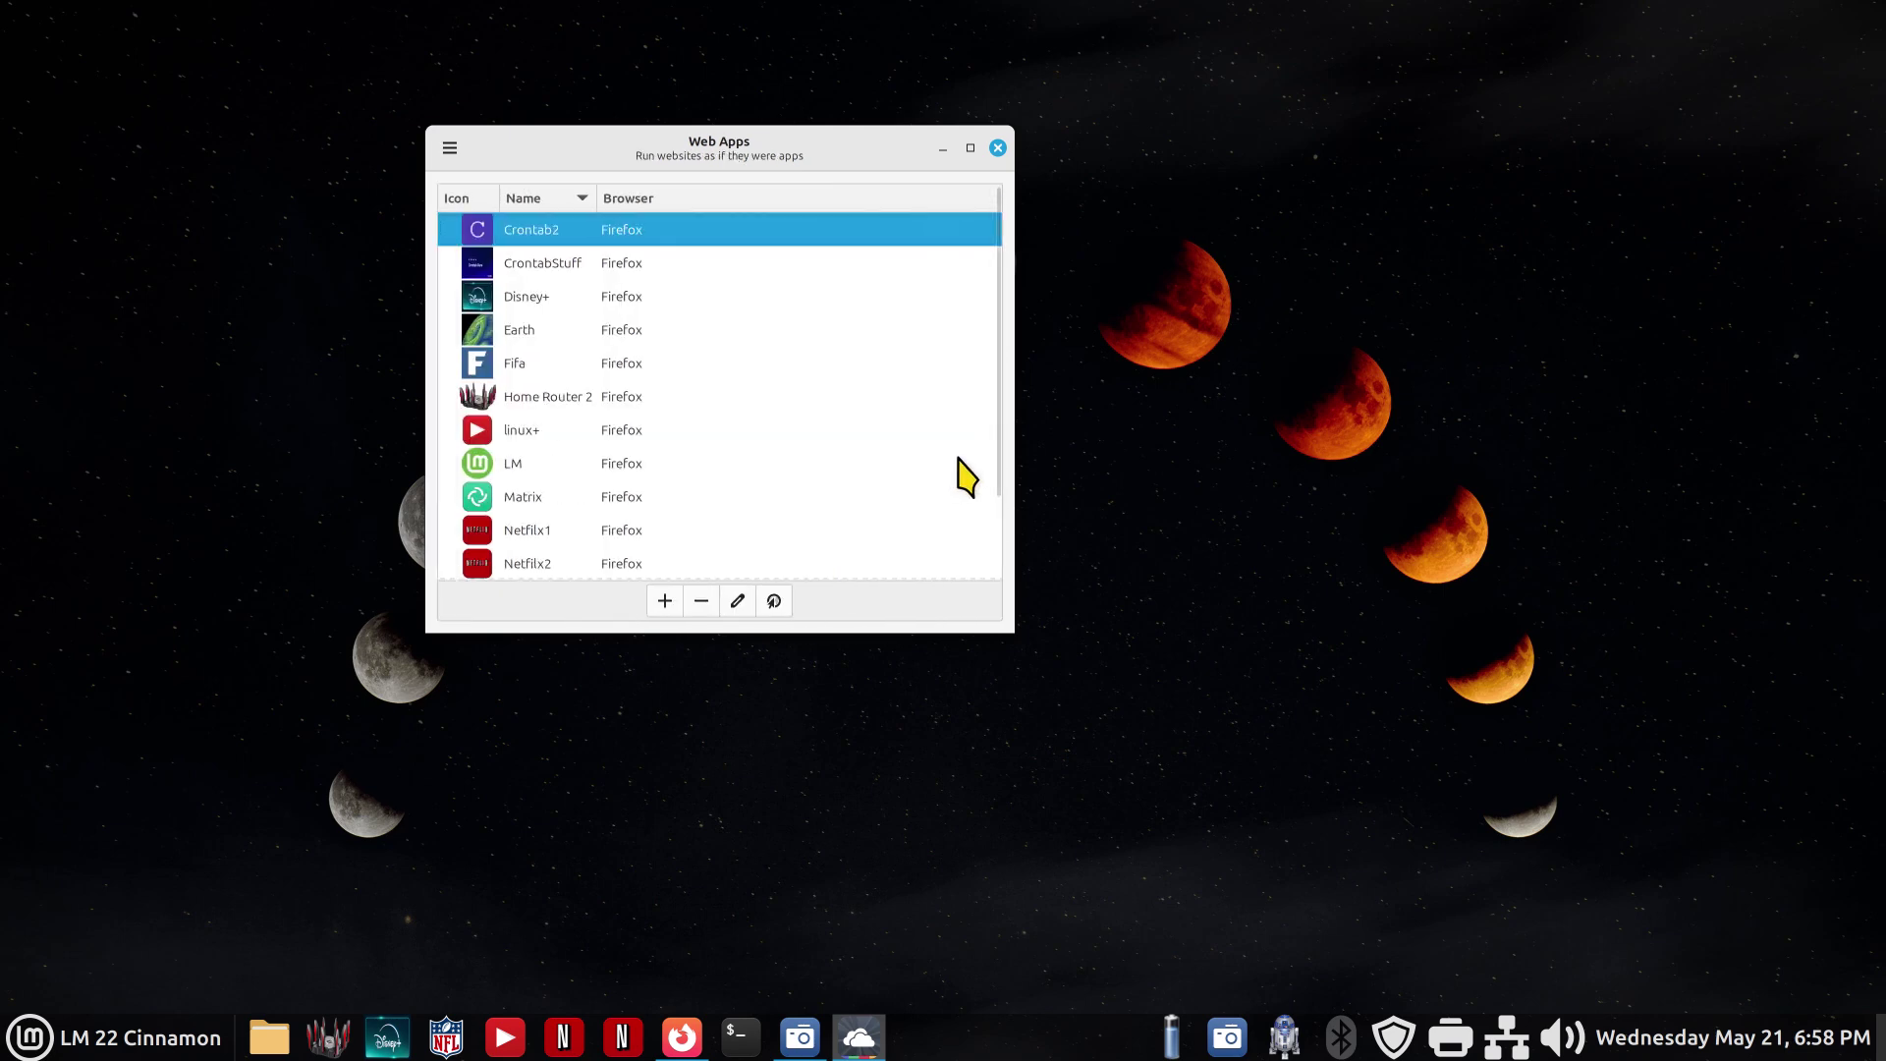
click(514, 403)
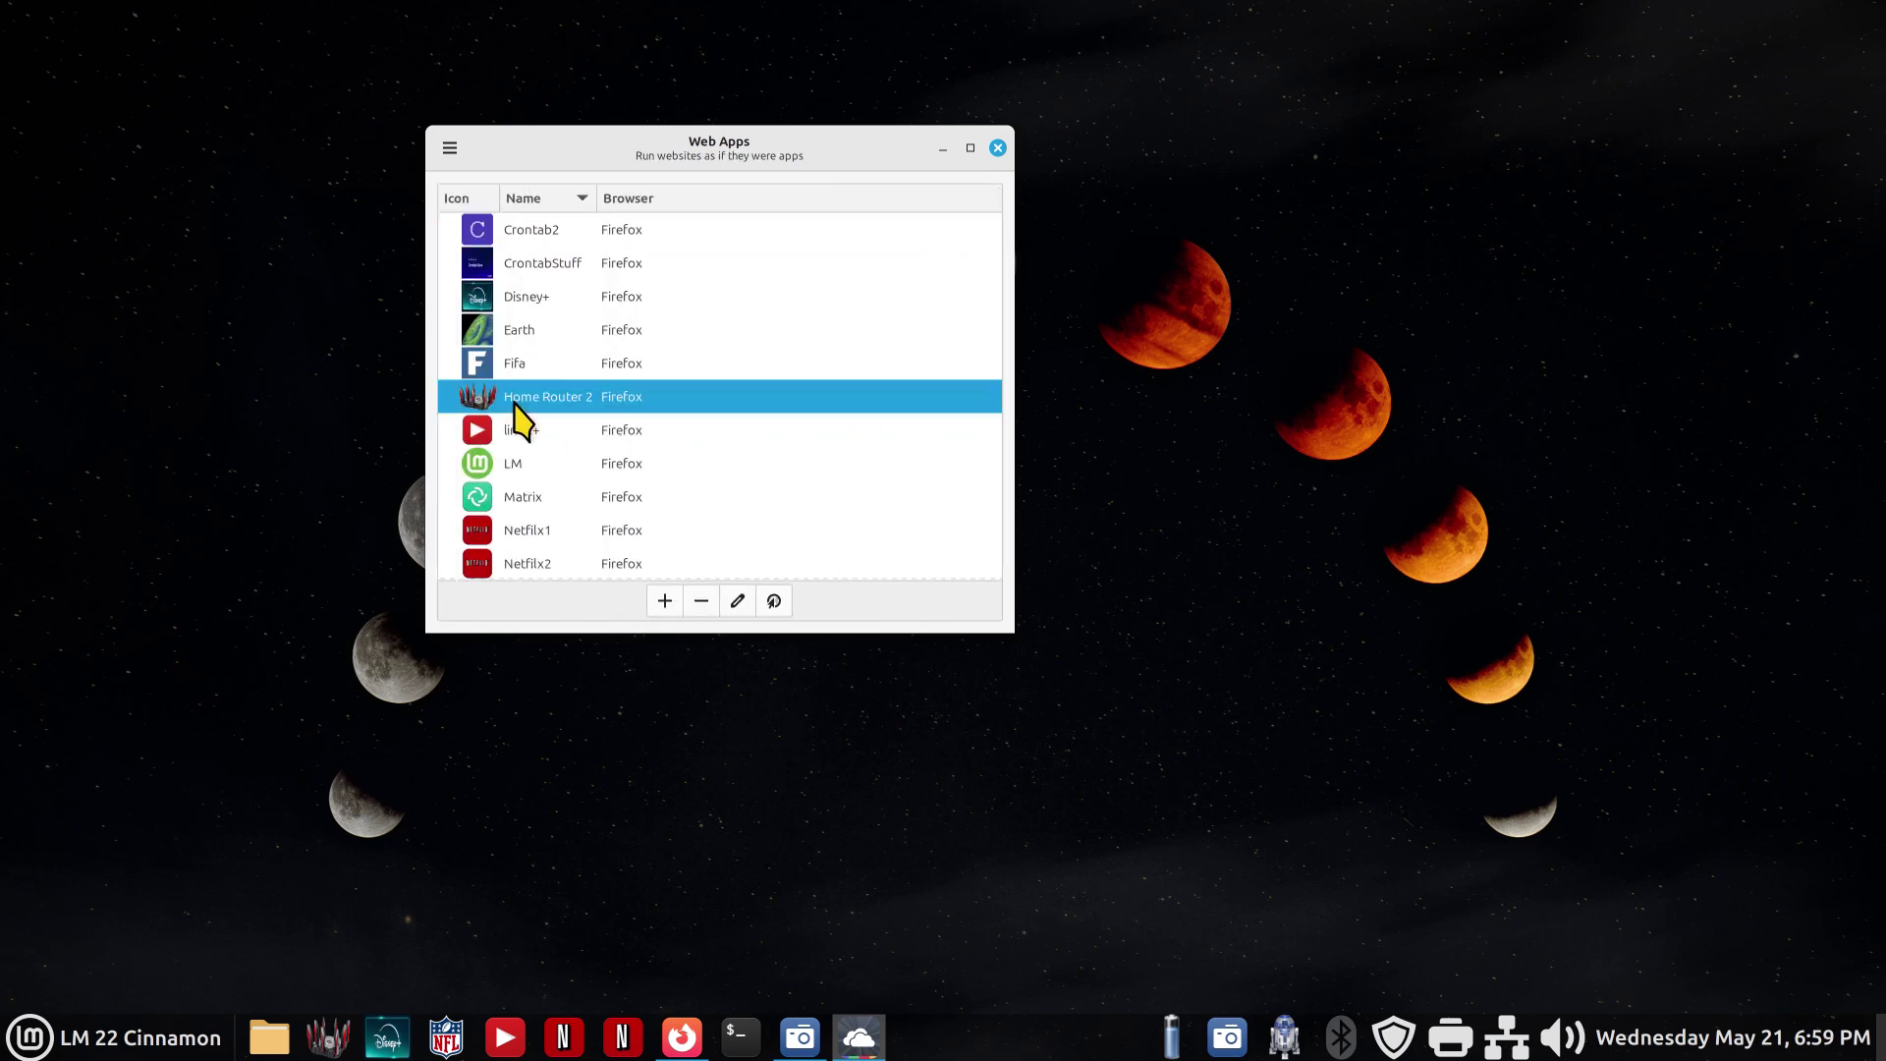
double_click(514, 404)
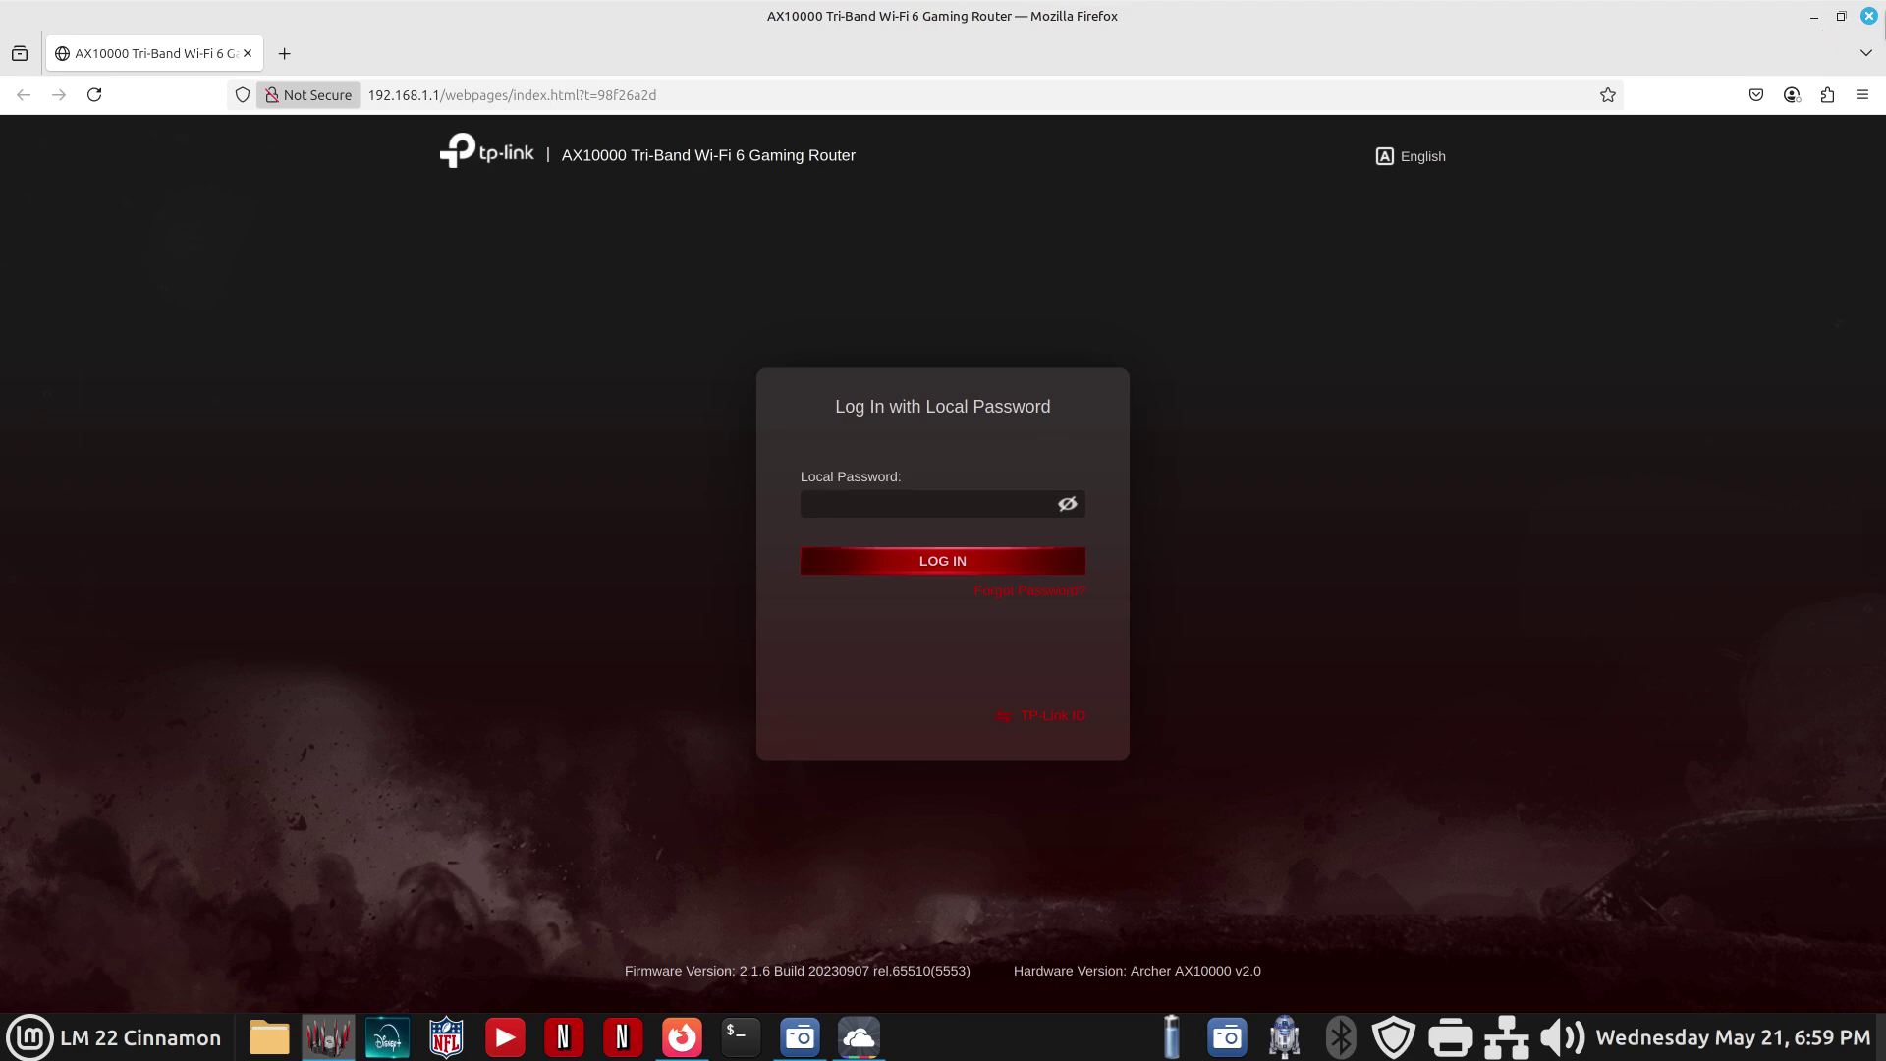
click(1868, 16)
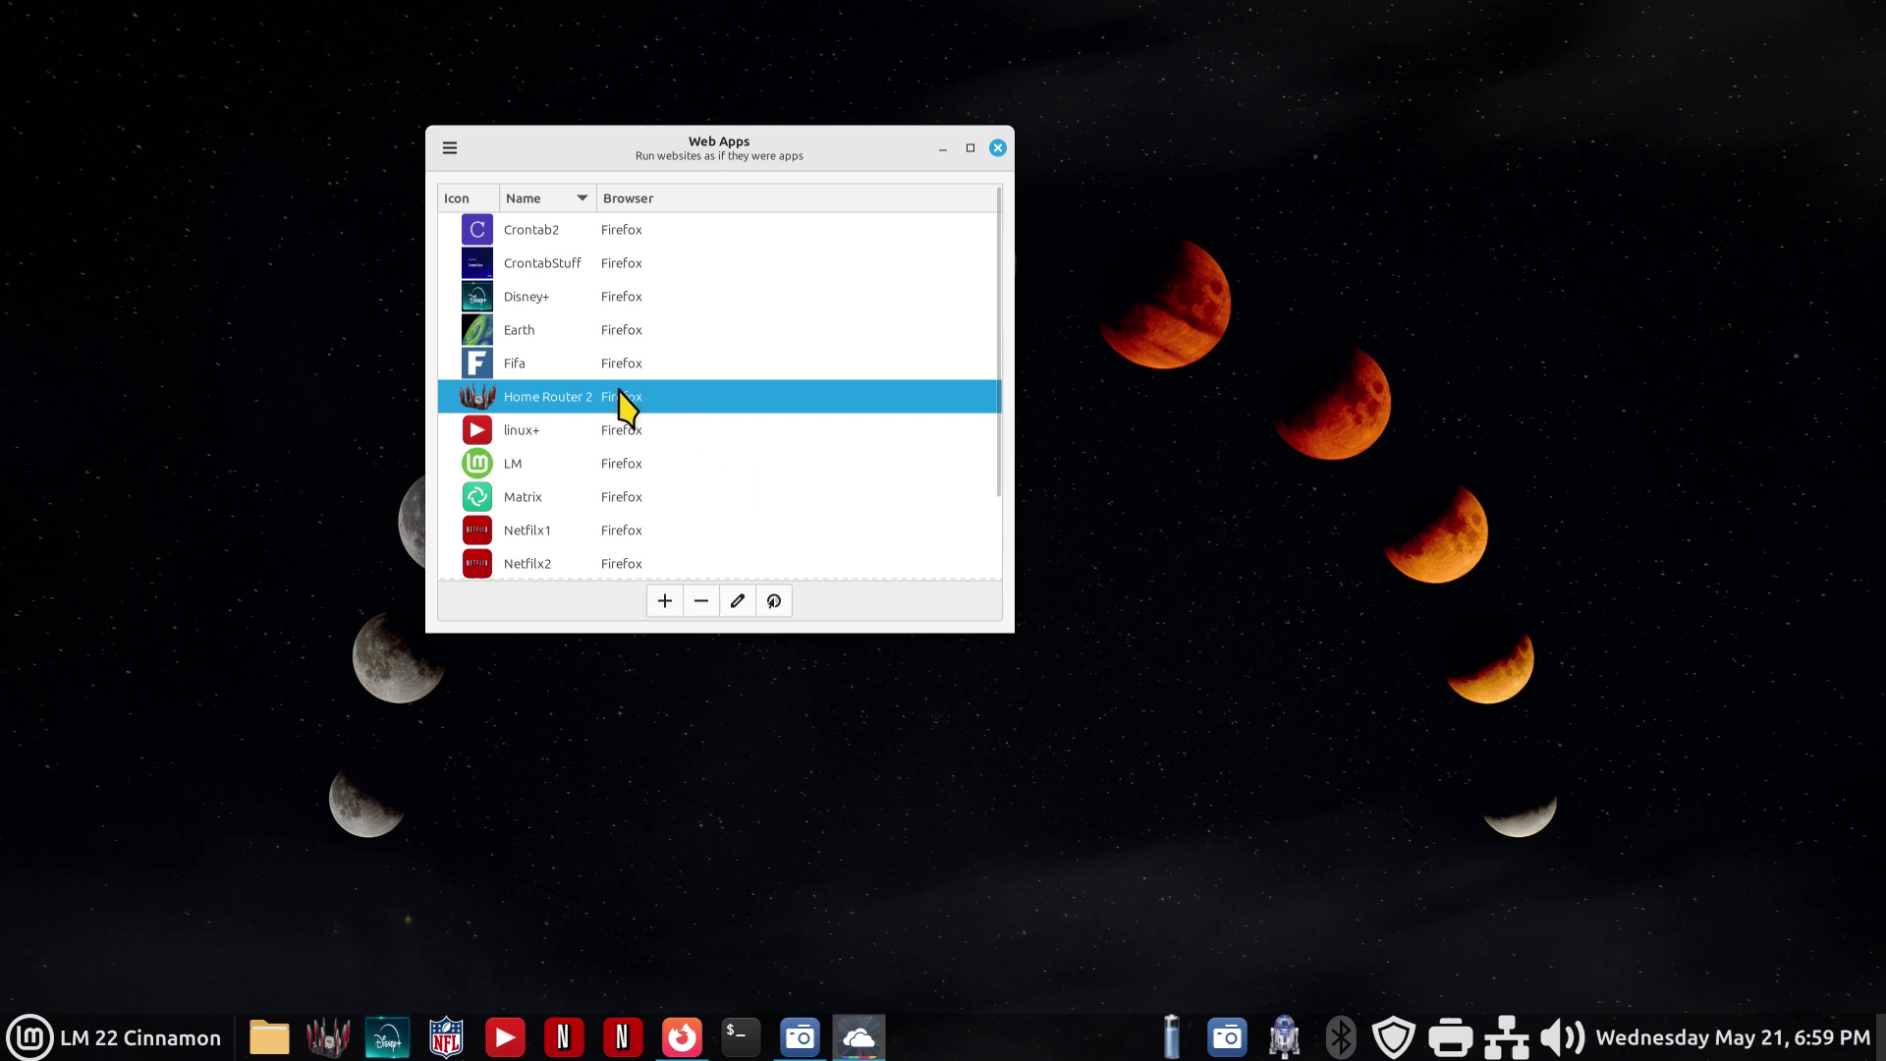
Check Home Router 2's 192.168.1.1 address in its edit form, close the Disney+ window, and cancel the edit.
click(740, 599)
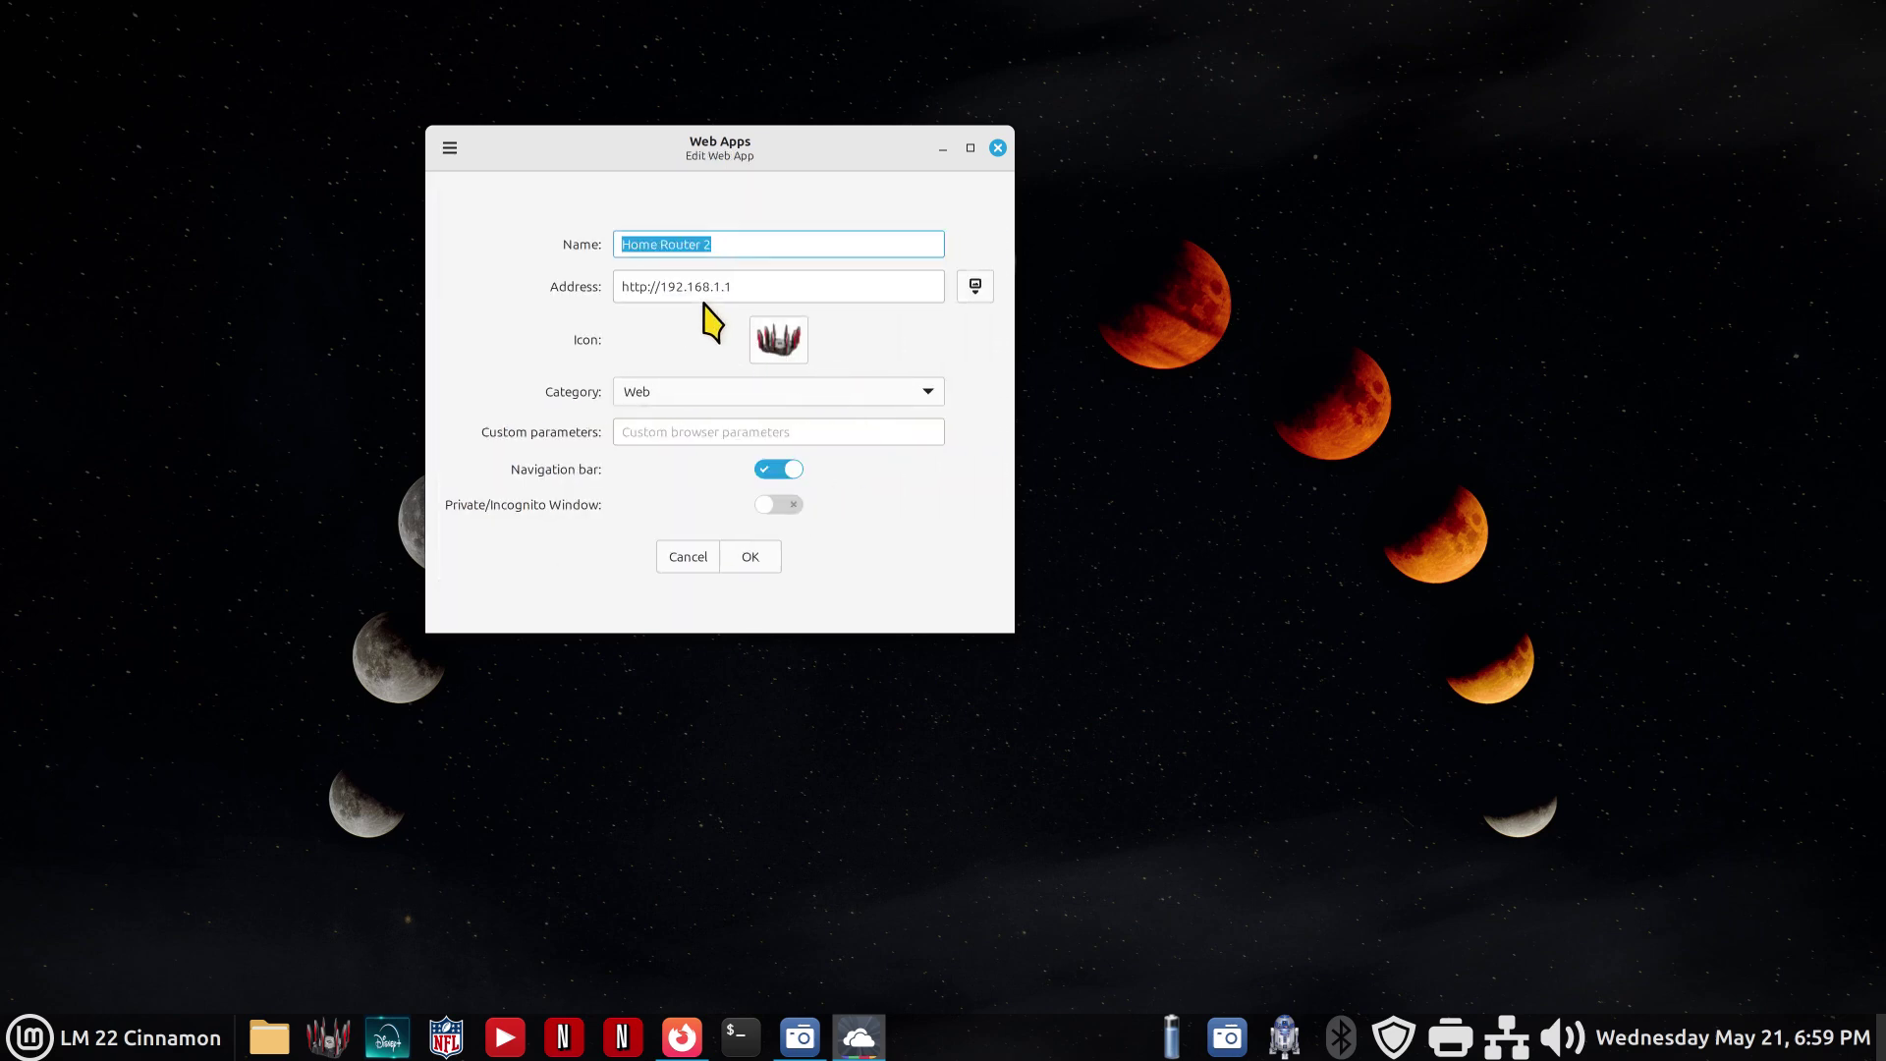
drag(659, 287, 766, 287)
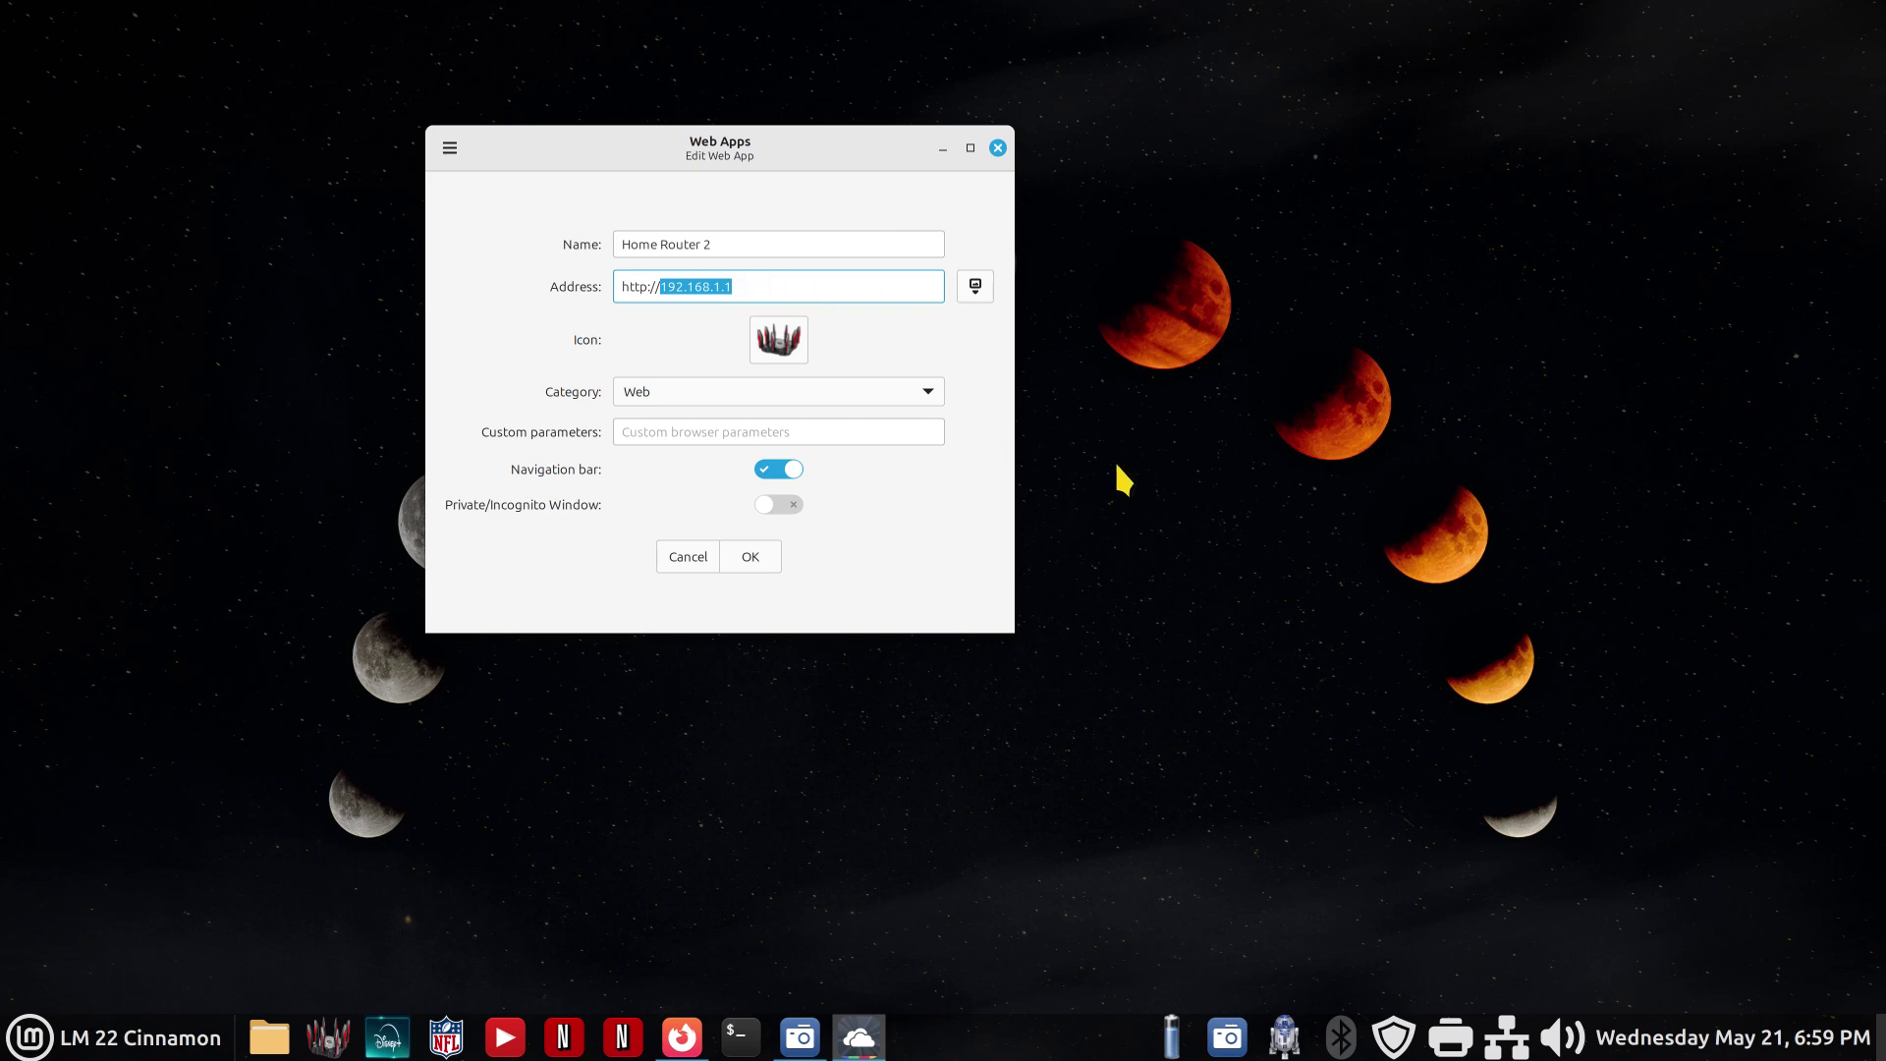
click(682, 1036)
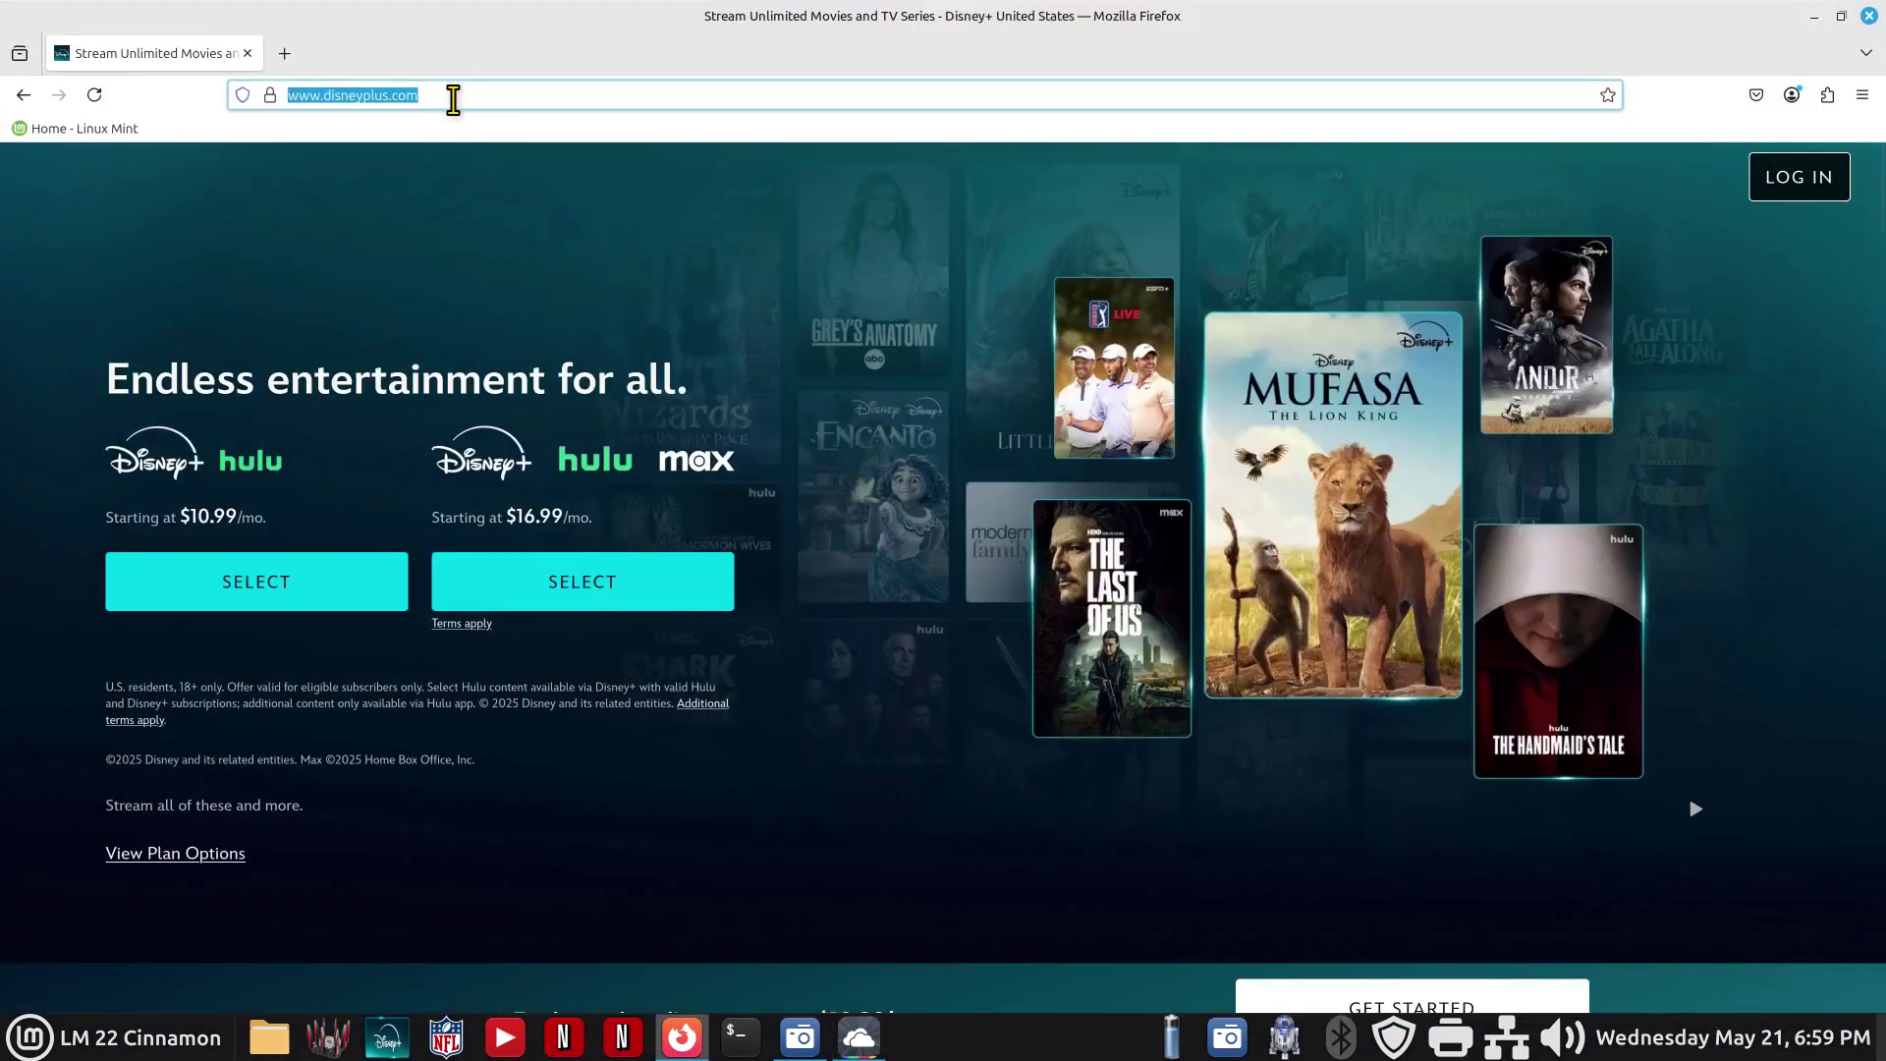
right_click(341, 91)
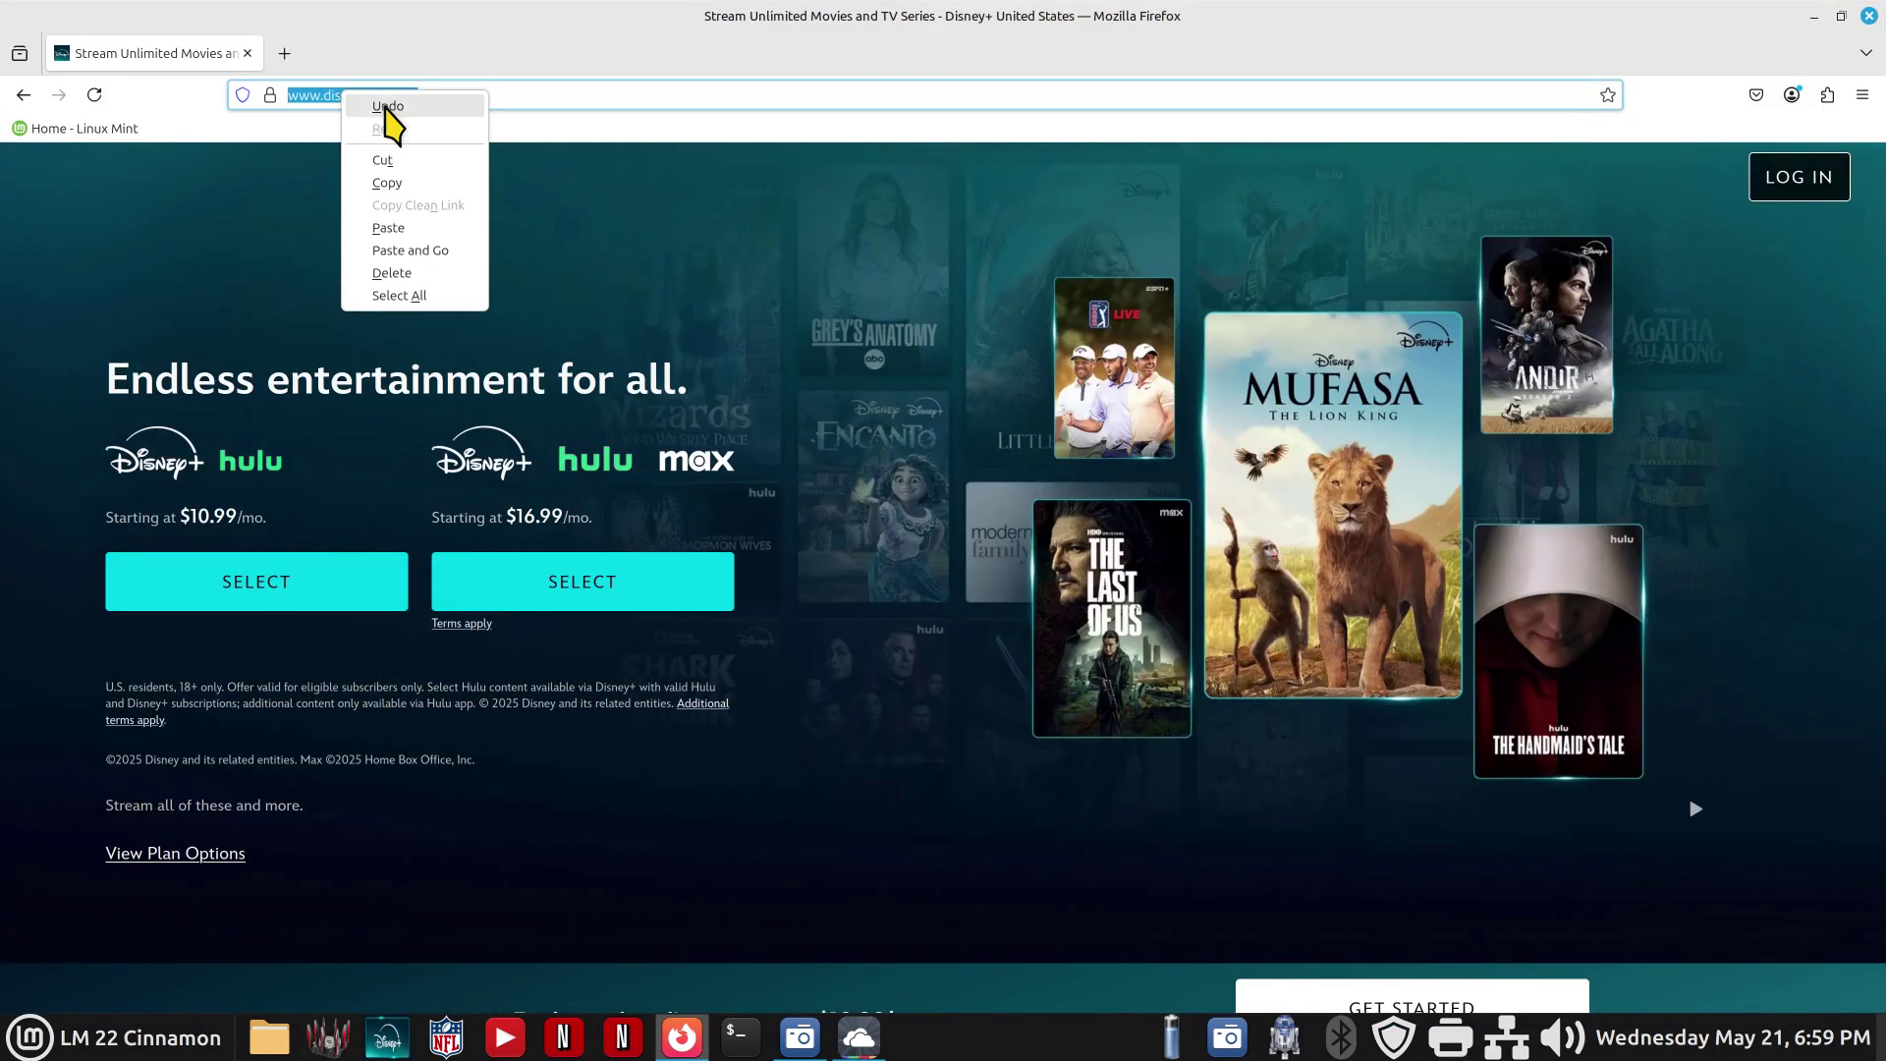
click(1869, 16)
click(686, 557)
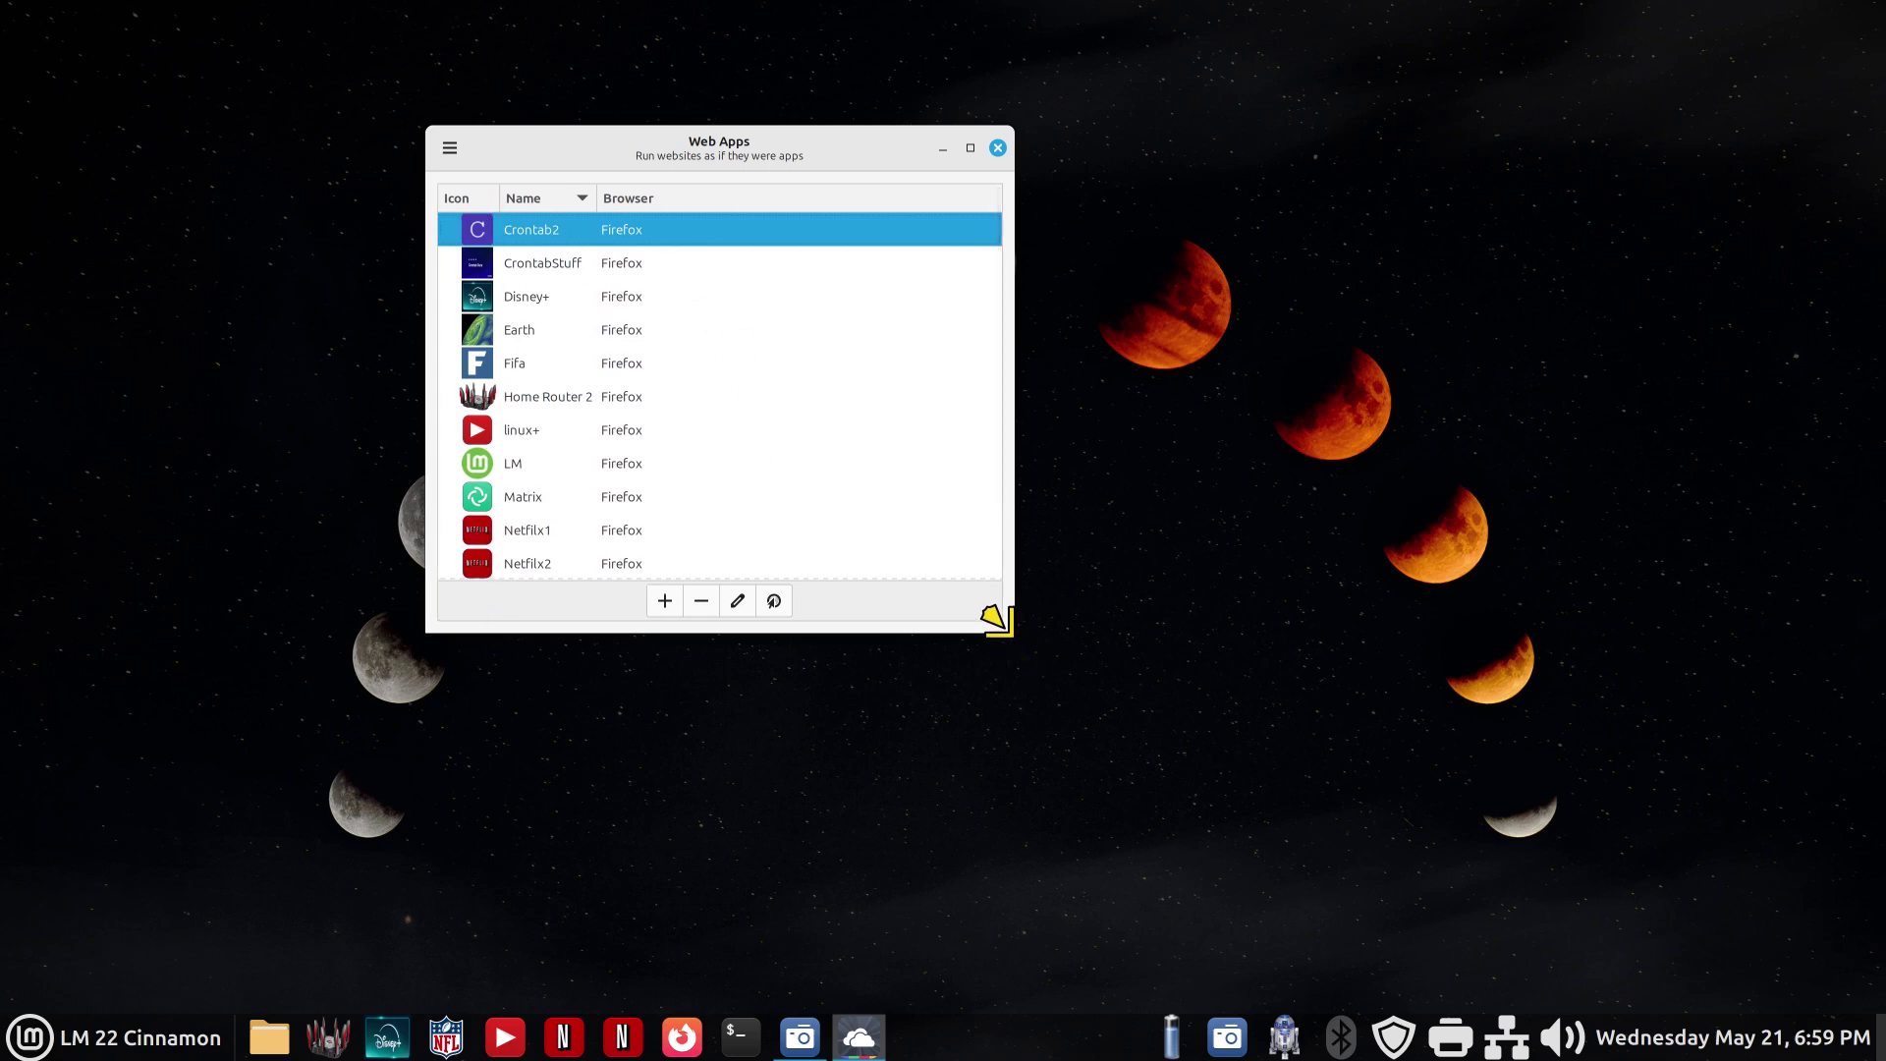
Enlarge and close Web Apps, then relaunch it from the Cinnamon menu sidebar.
drag(998, 621, 1020, 781)
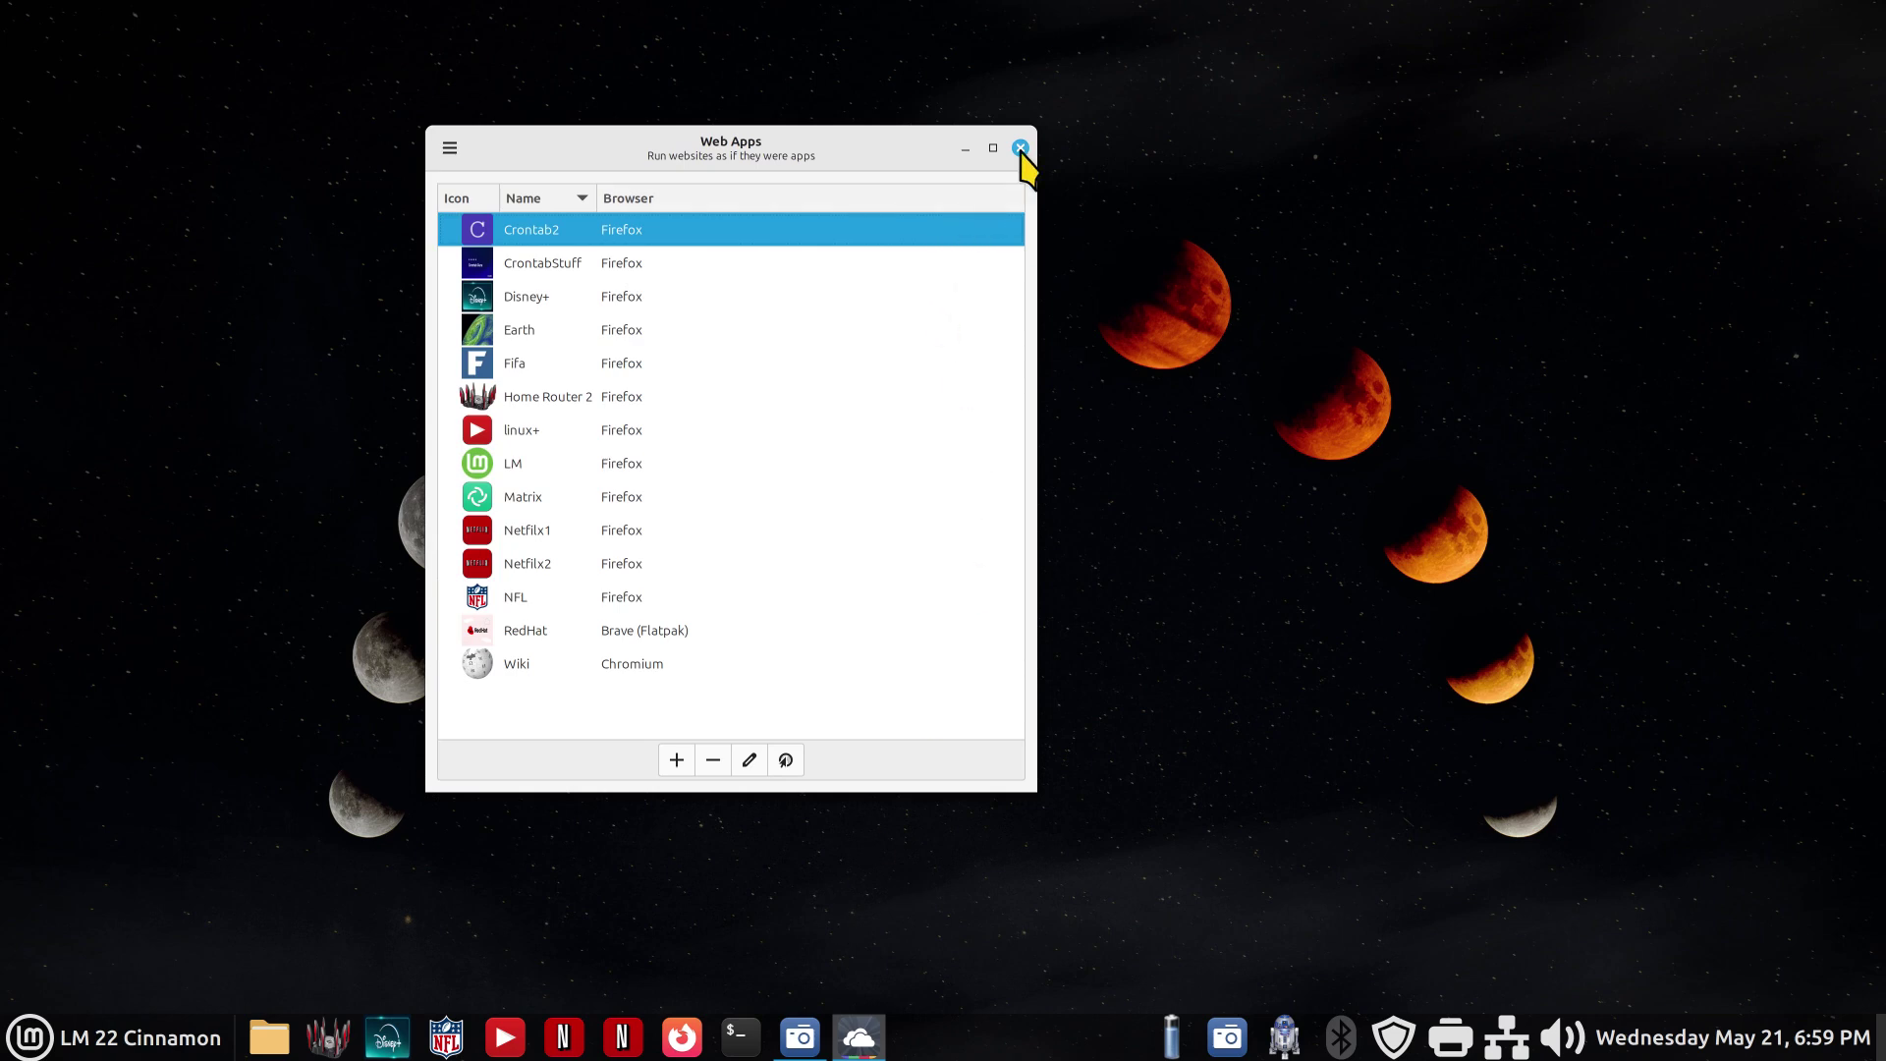
click(1021, 148)
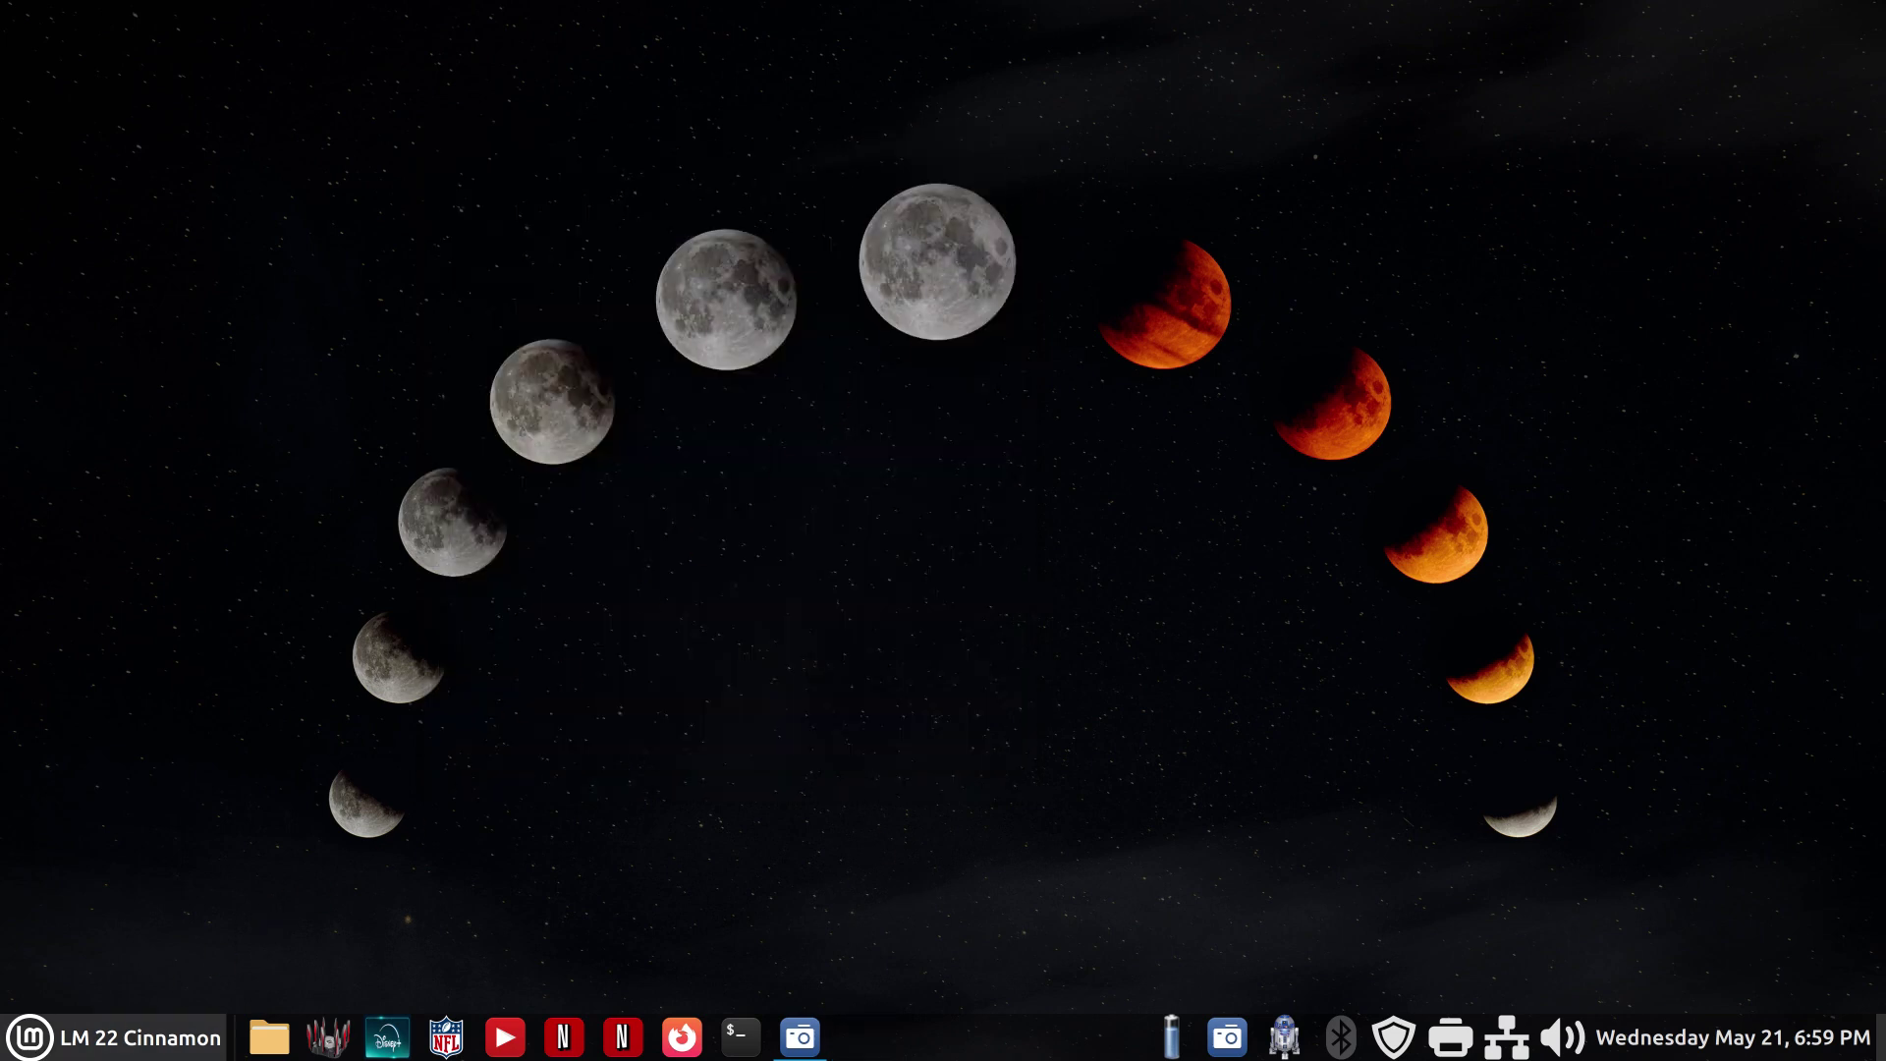
click(158, 1038)
mouse_move(192, 648)
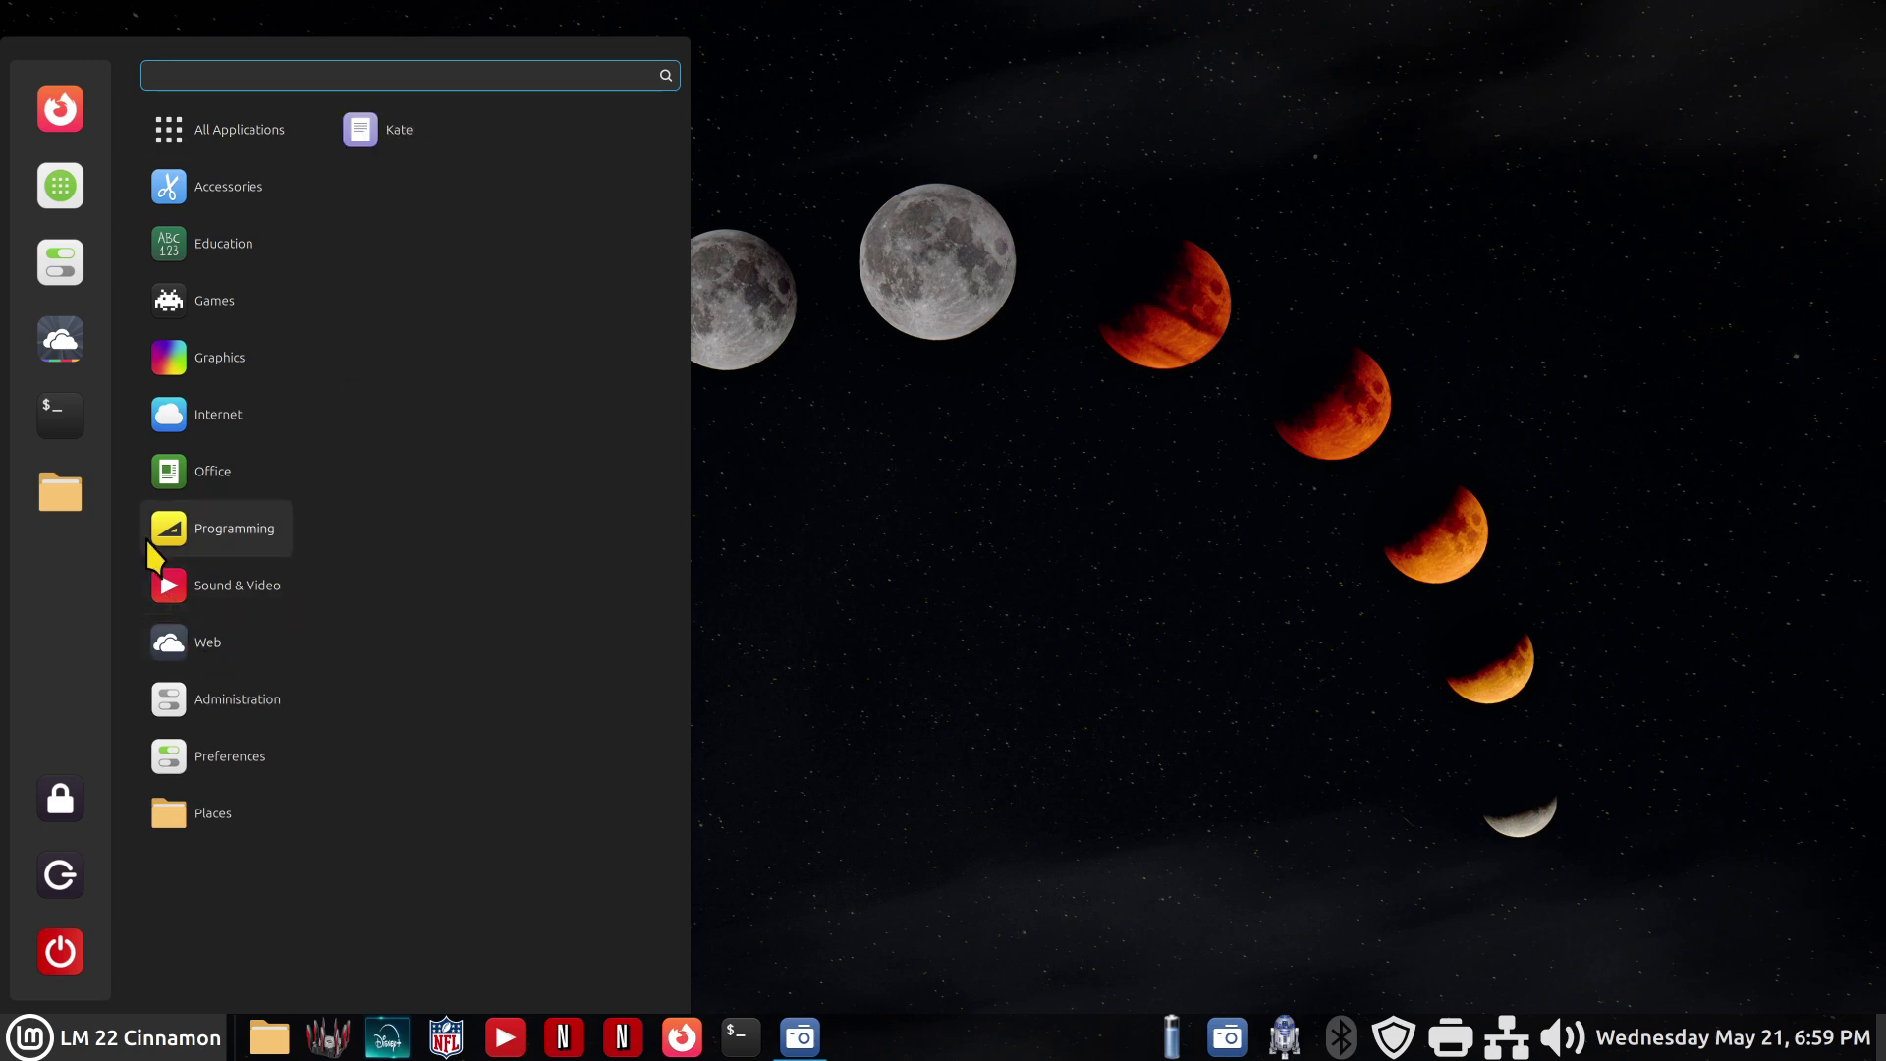
click(73, 350)
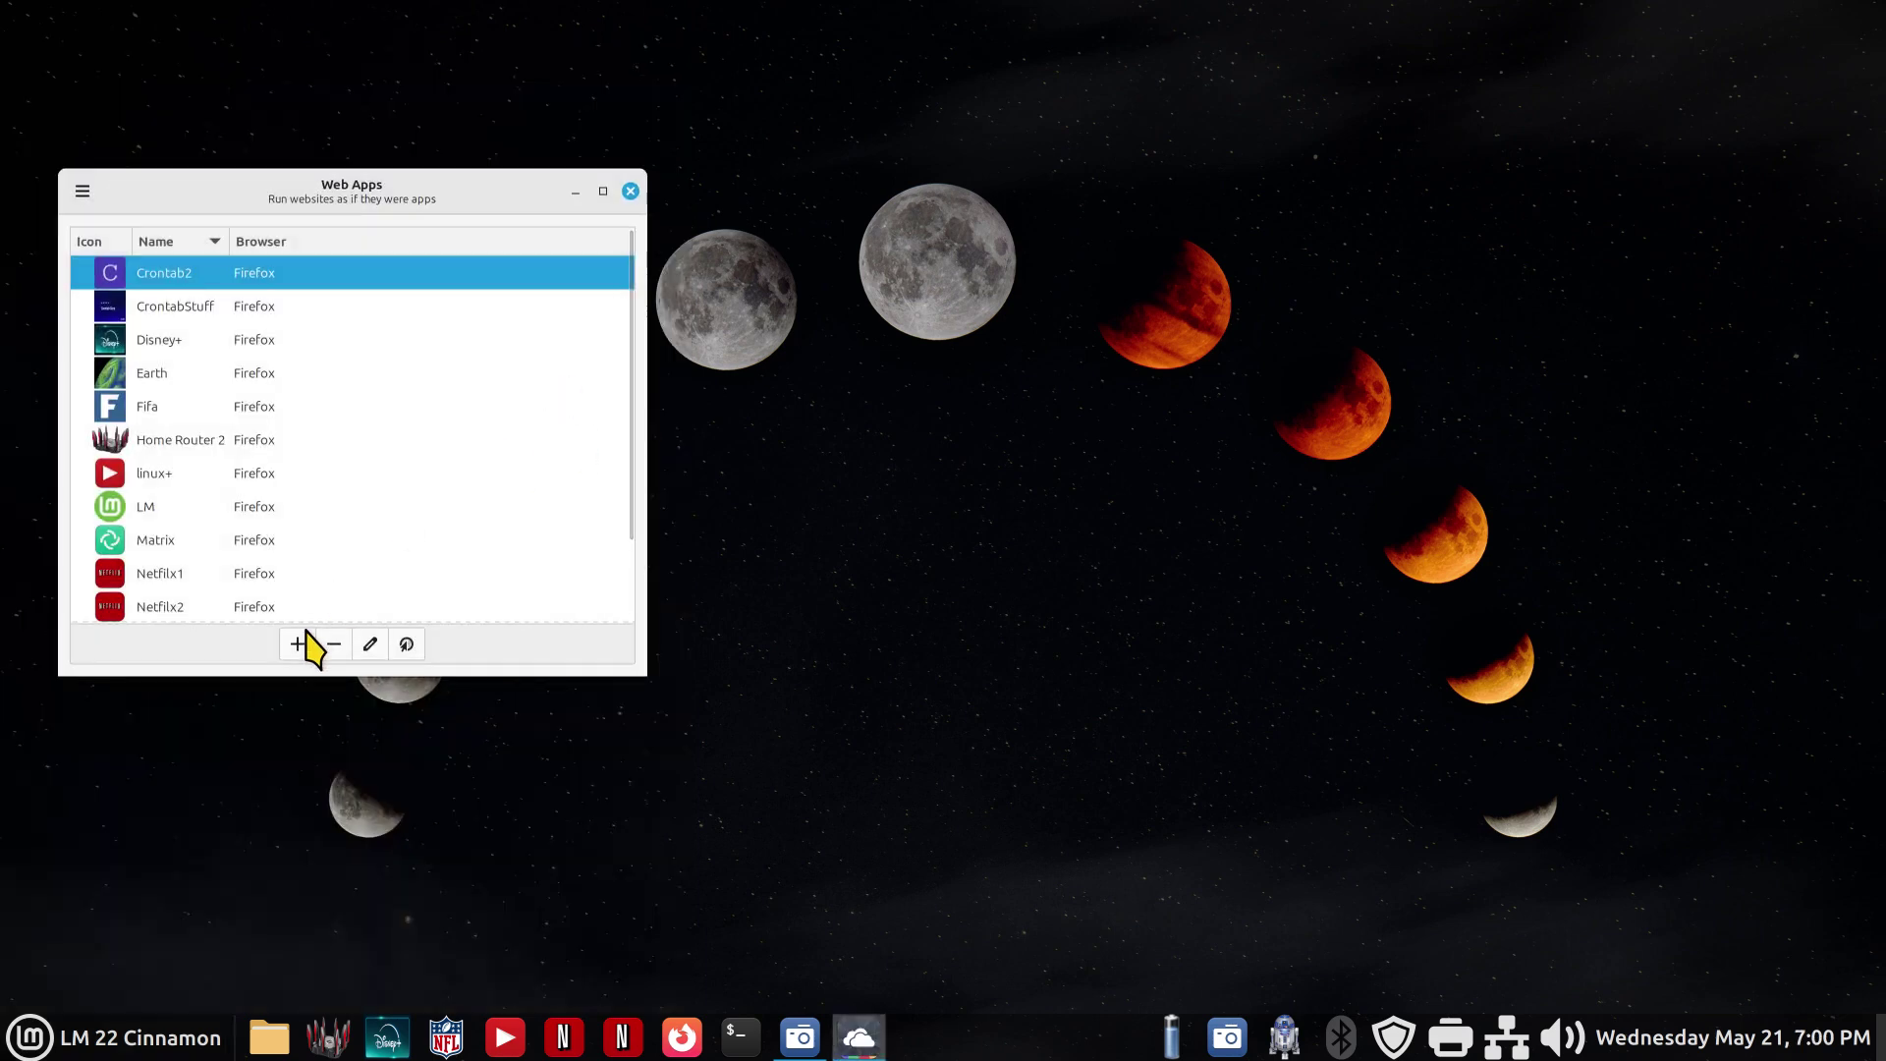
Start a new web app, check the Category list keeping Web, and quit without adding it.
click(299, 646)
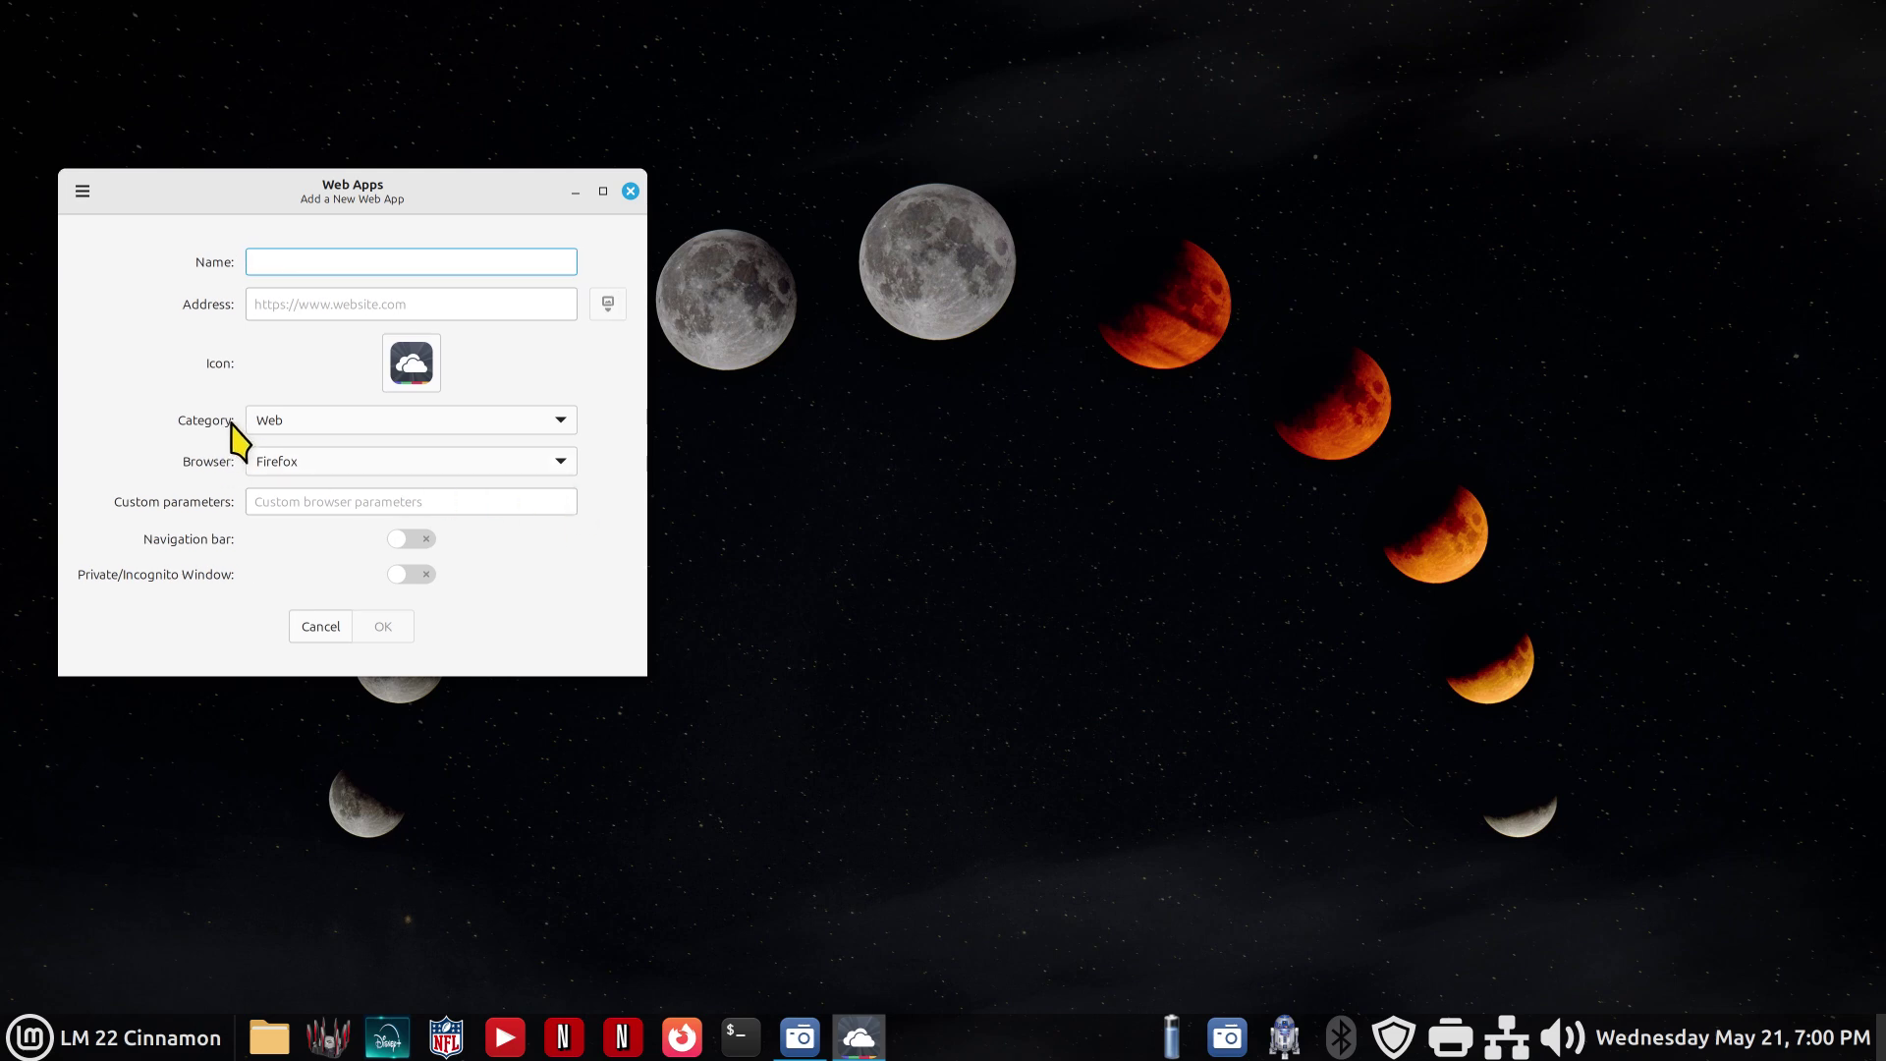
click(363, 423)
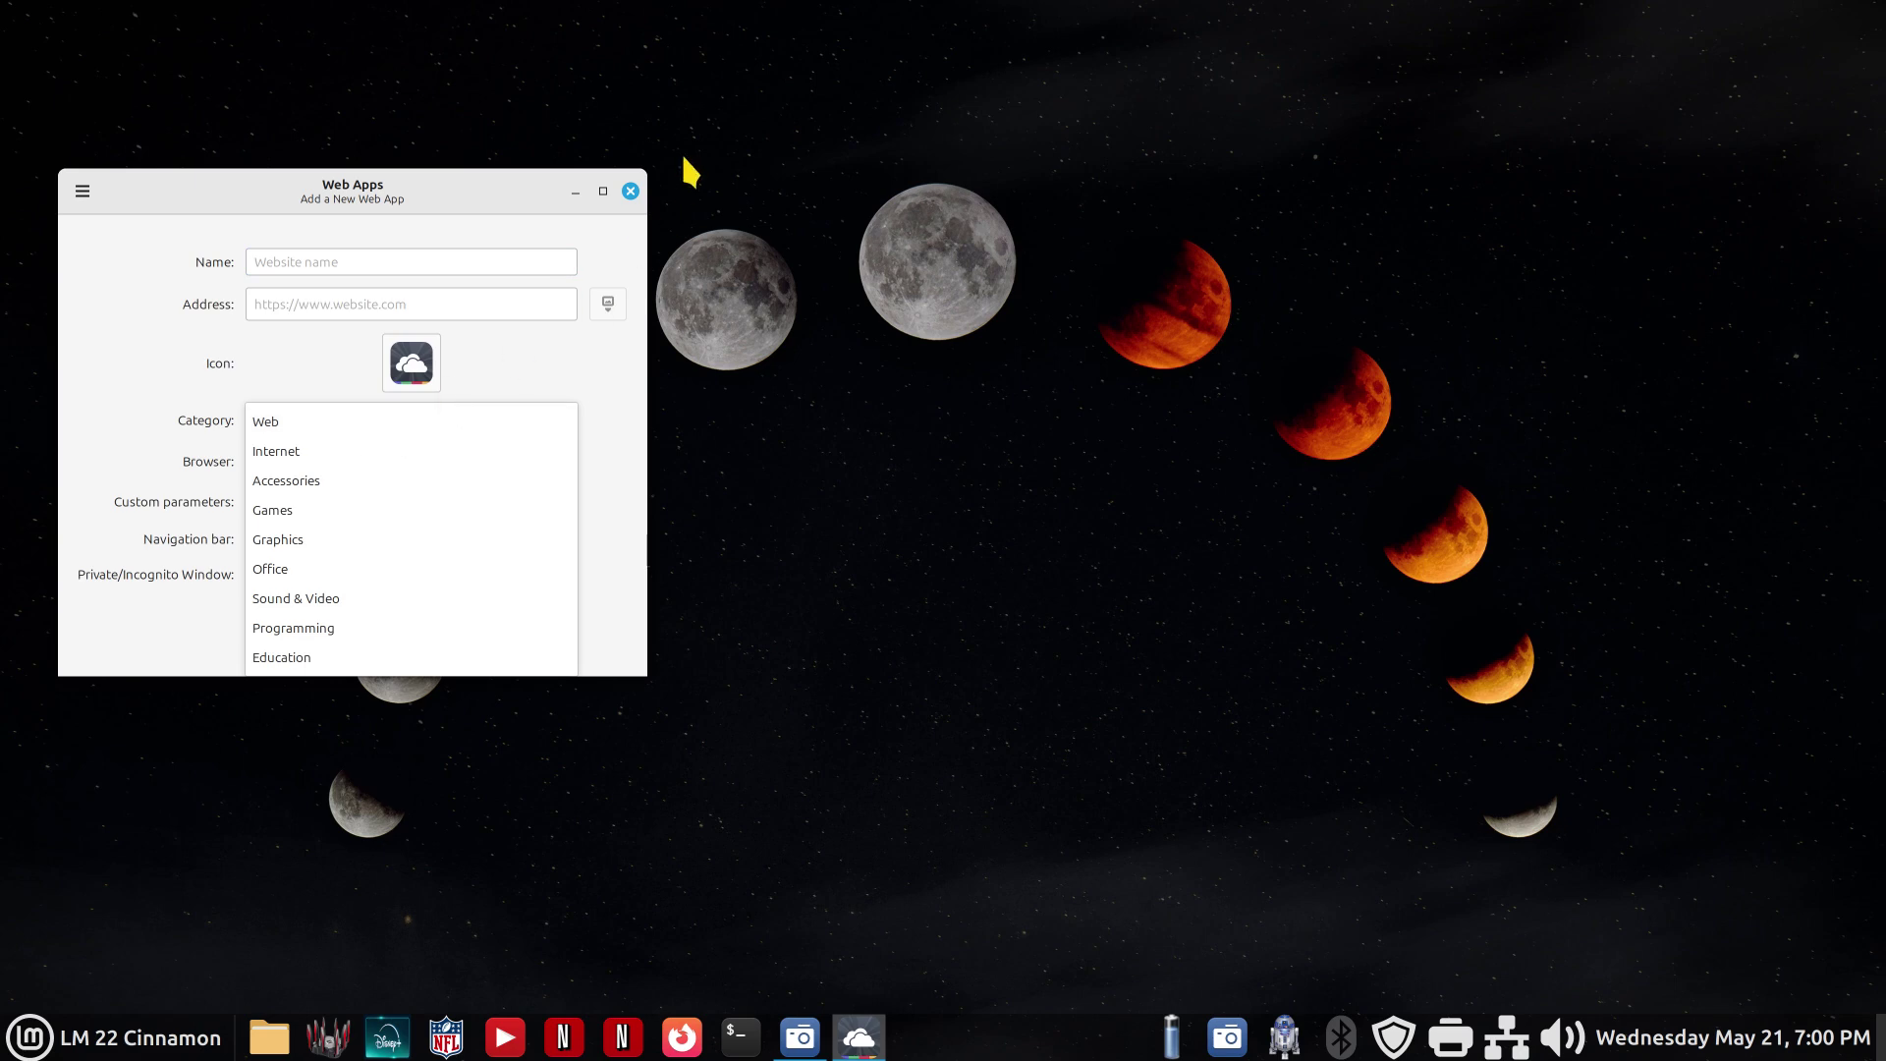
click(630, 192)
click(630, 192)
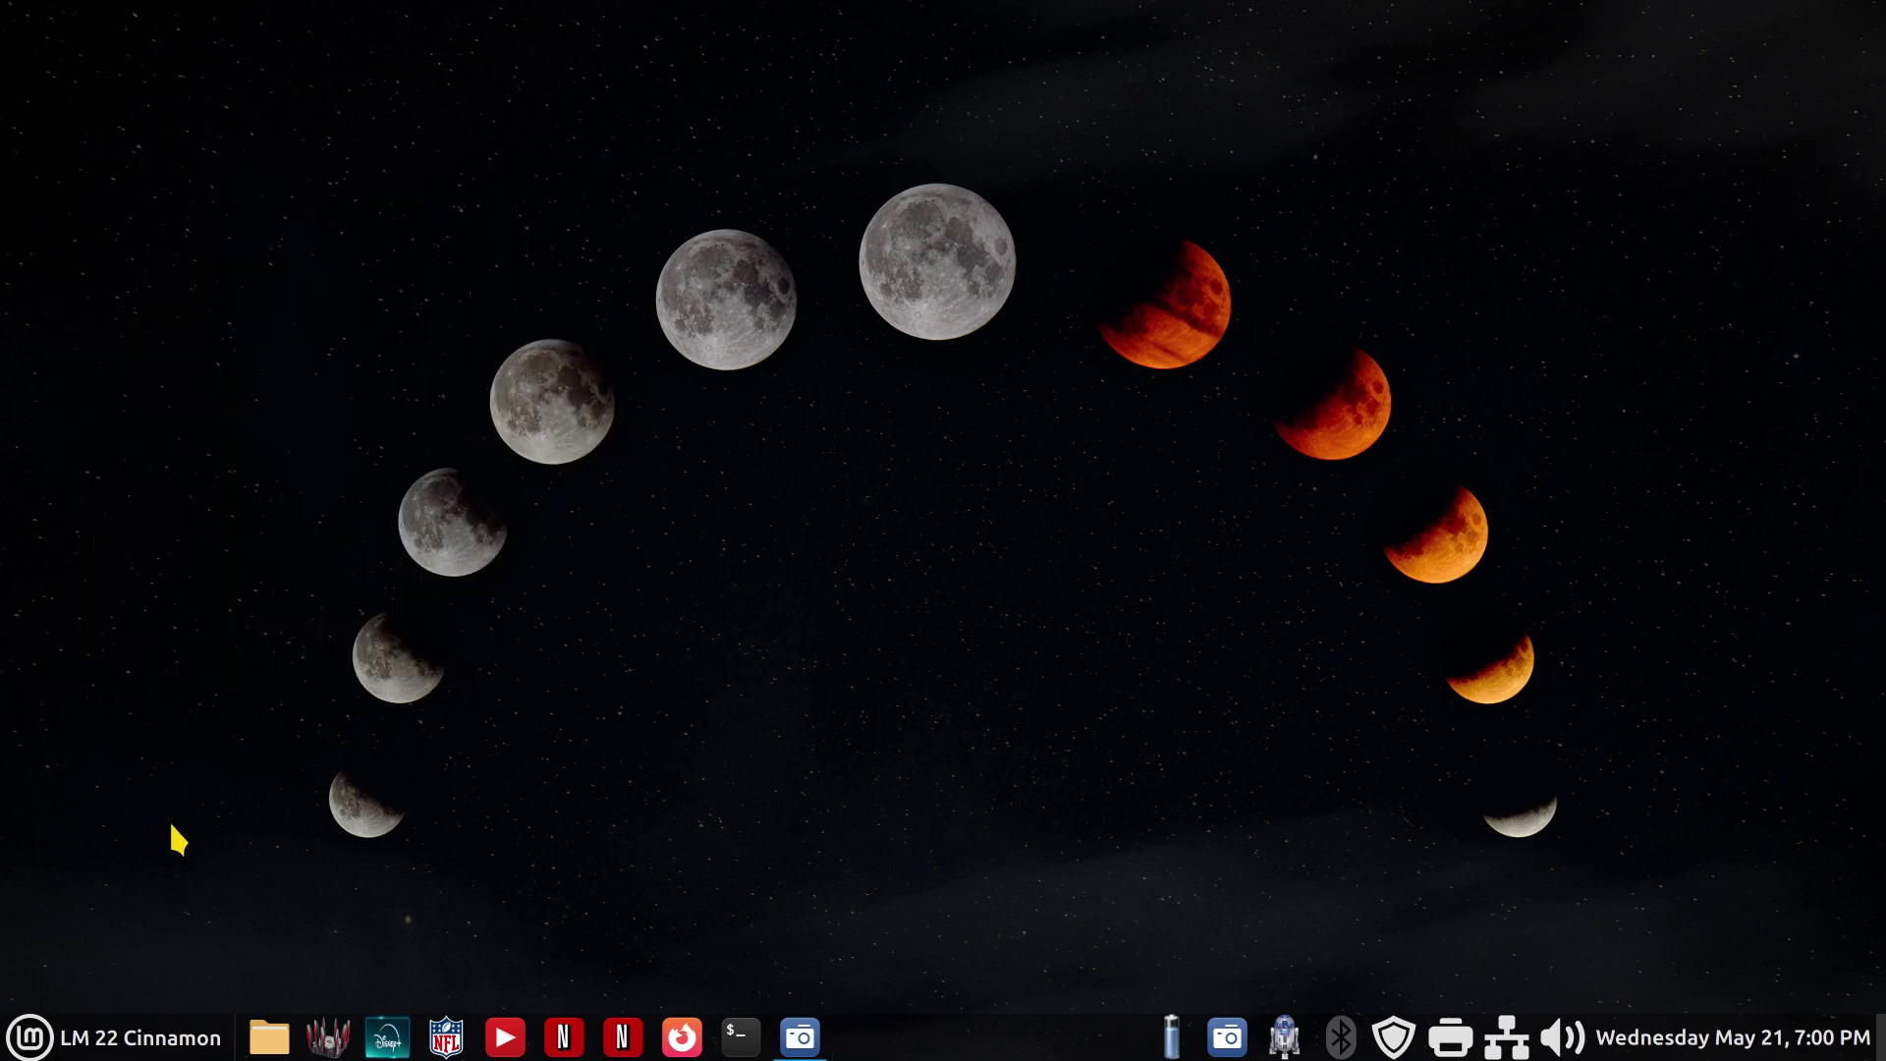
Search the Cinnamon Menu for 'lm' and pin the LM web app as a panel launcher.
click(98, 1033)
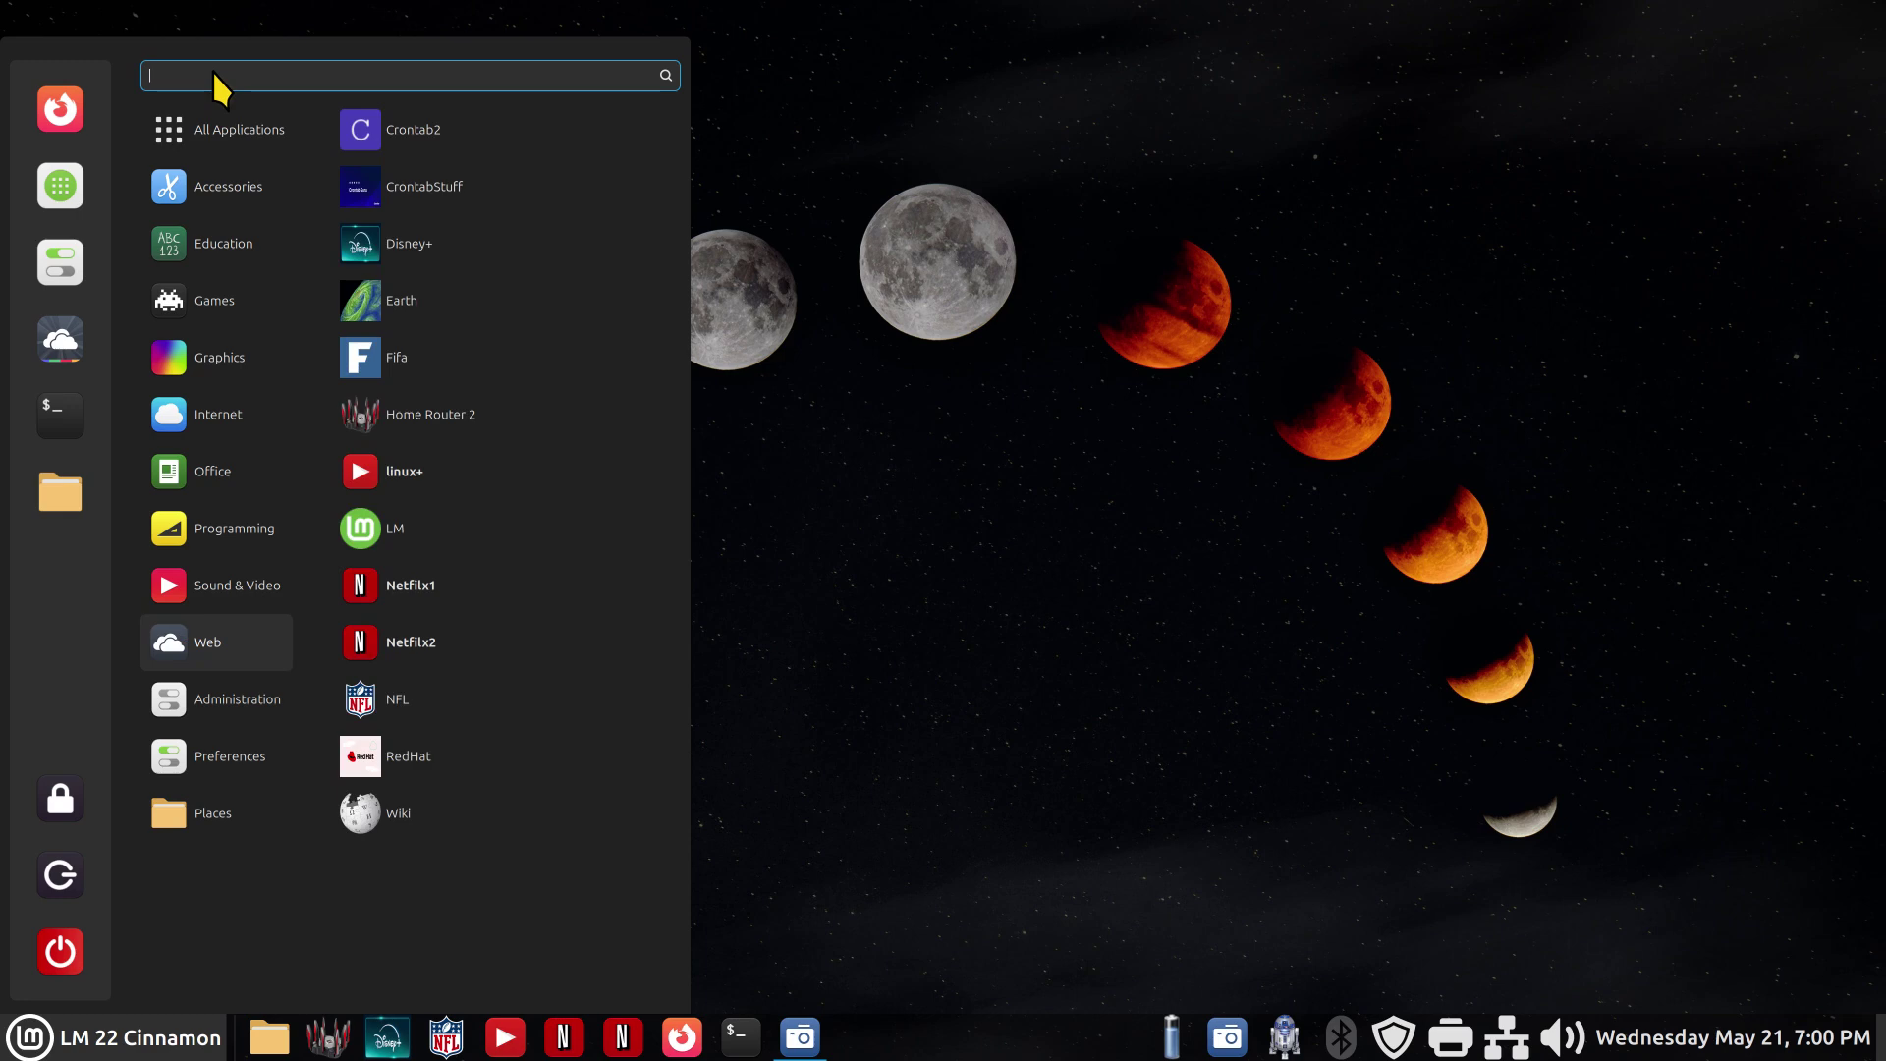
click(916, 943)
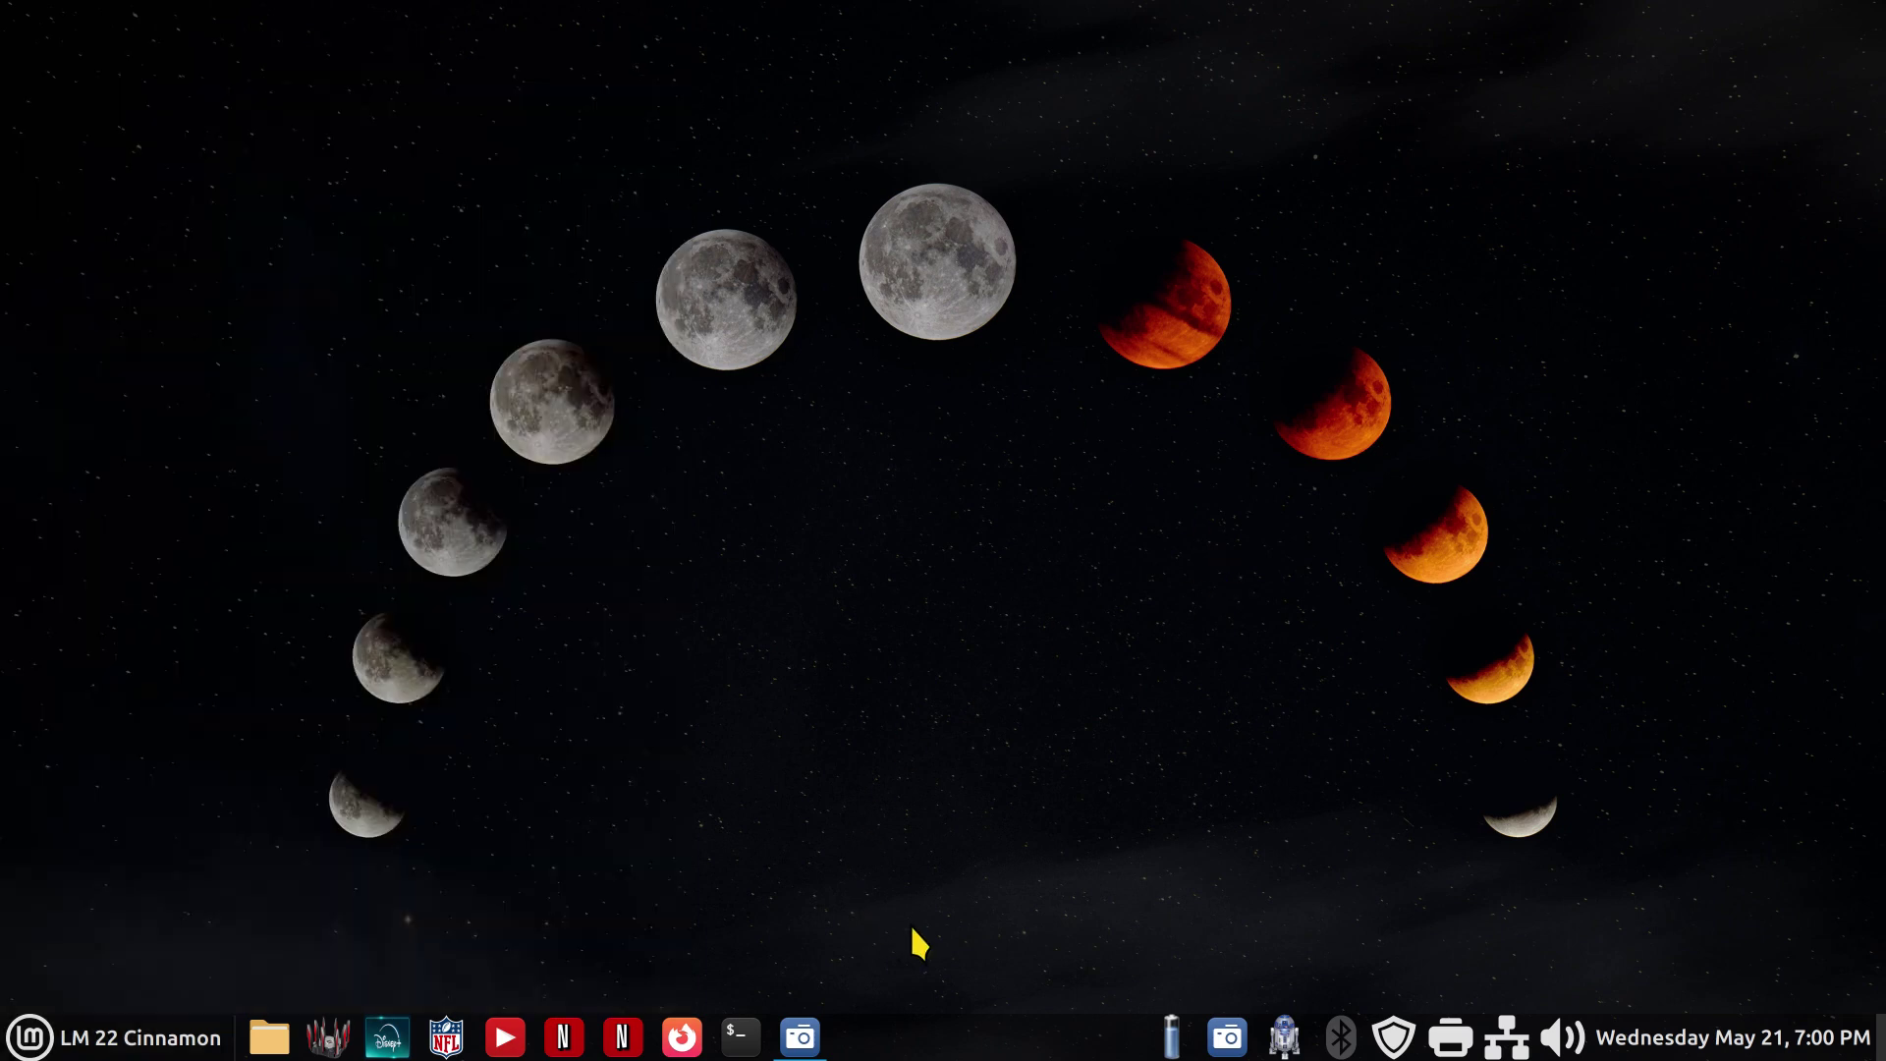
click(93, 1036)
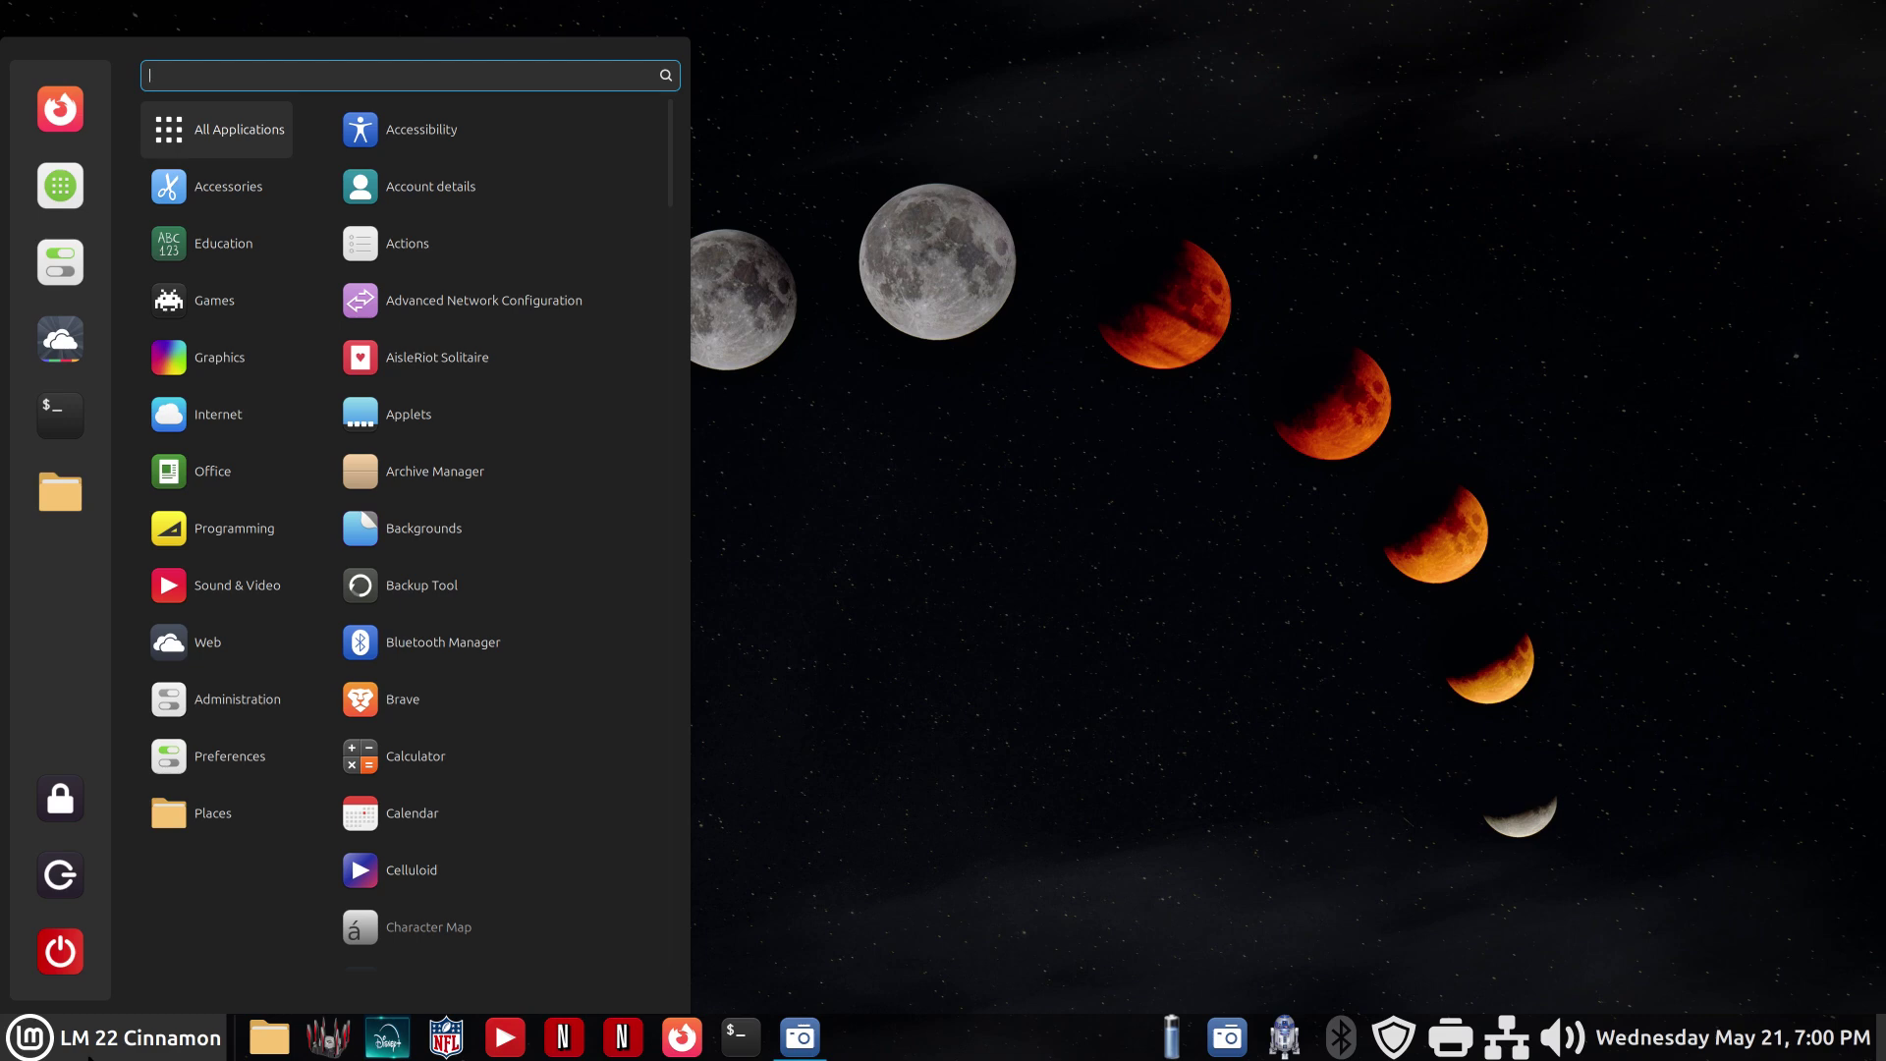
text(lm)
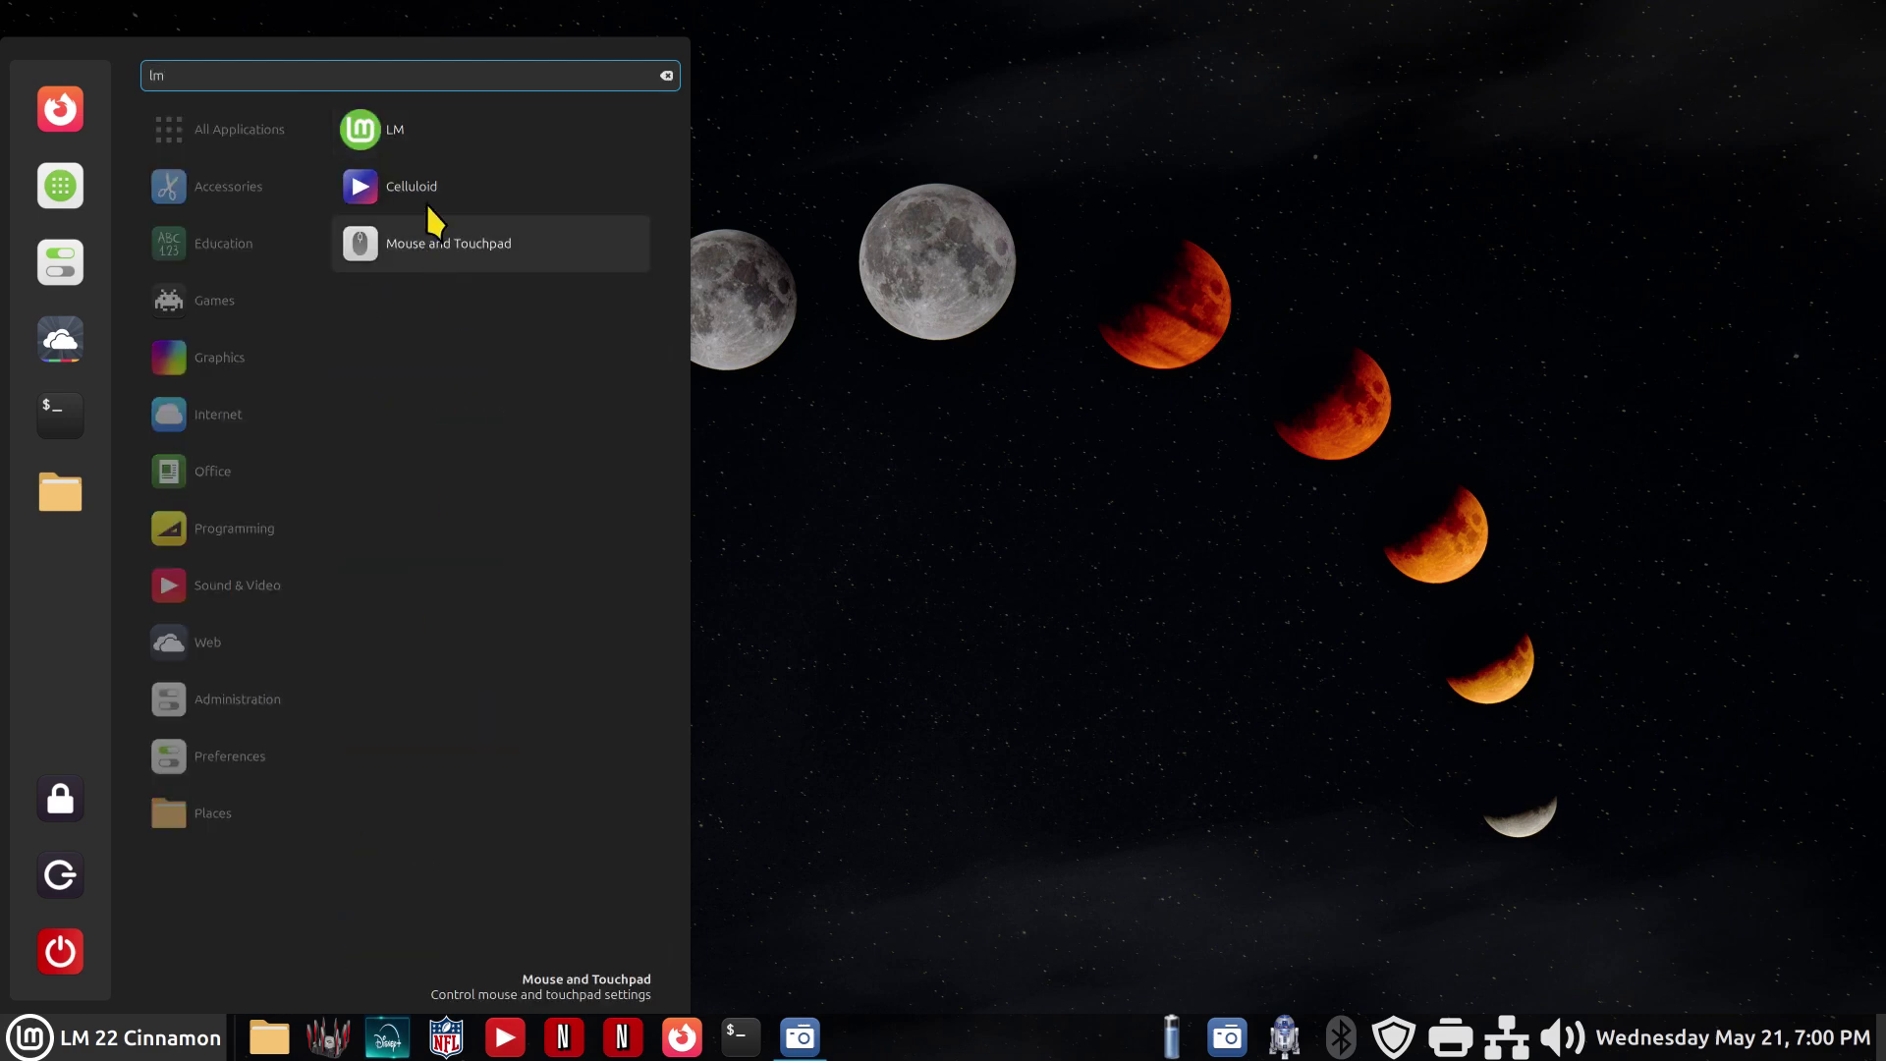
drag(360, 129, 564, 1044)
click(822, 835)
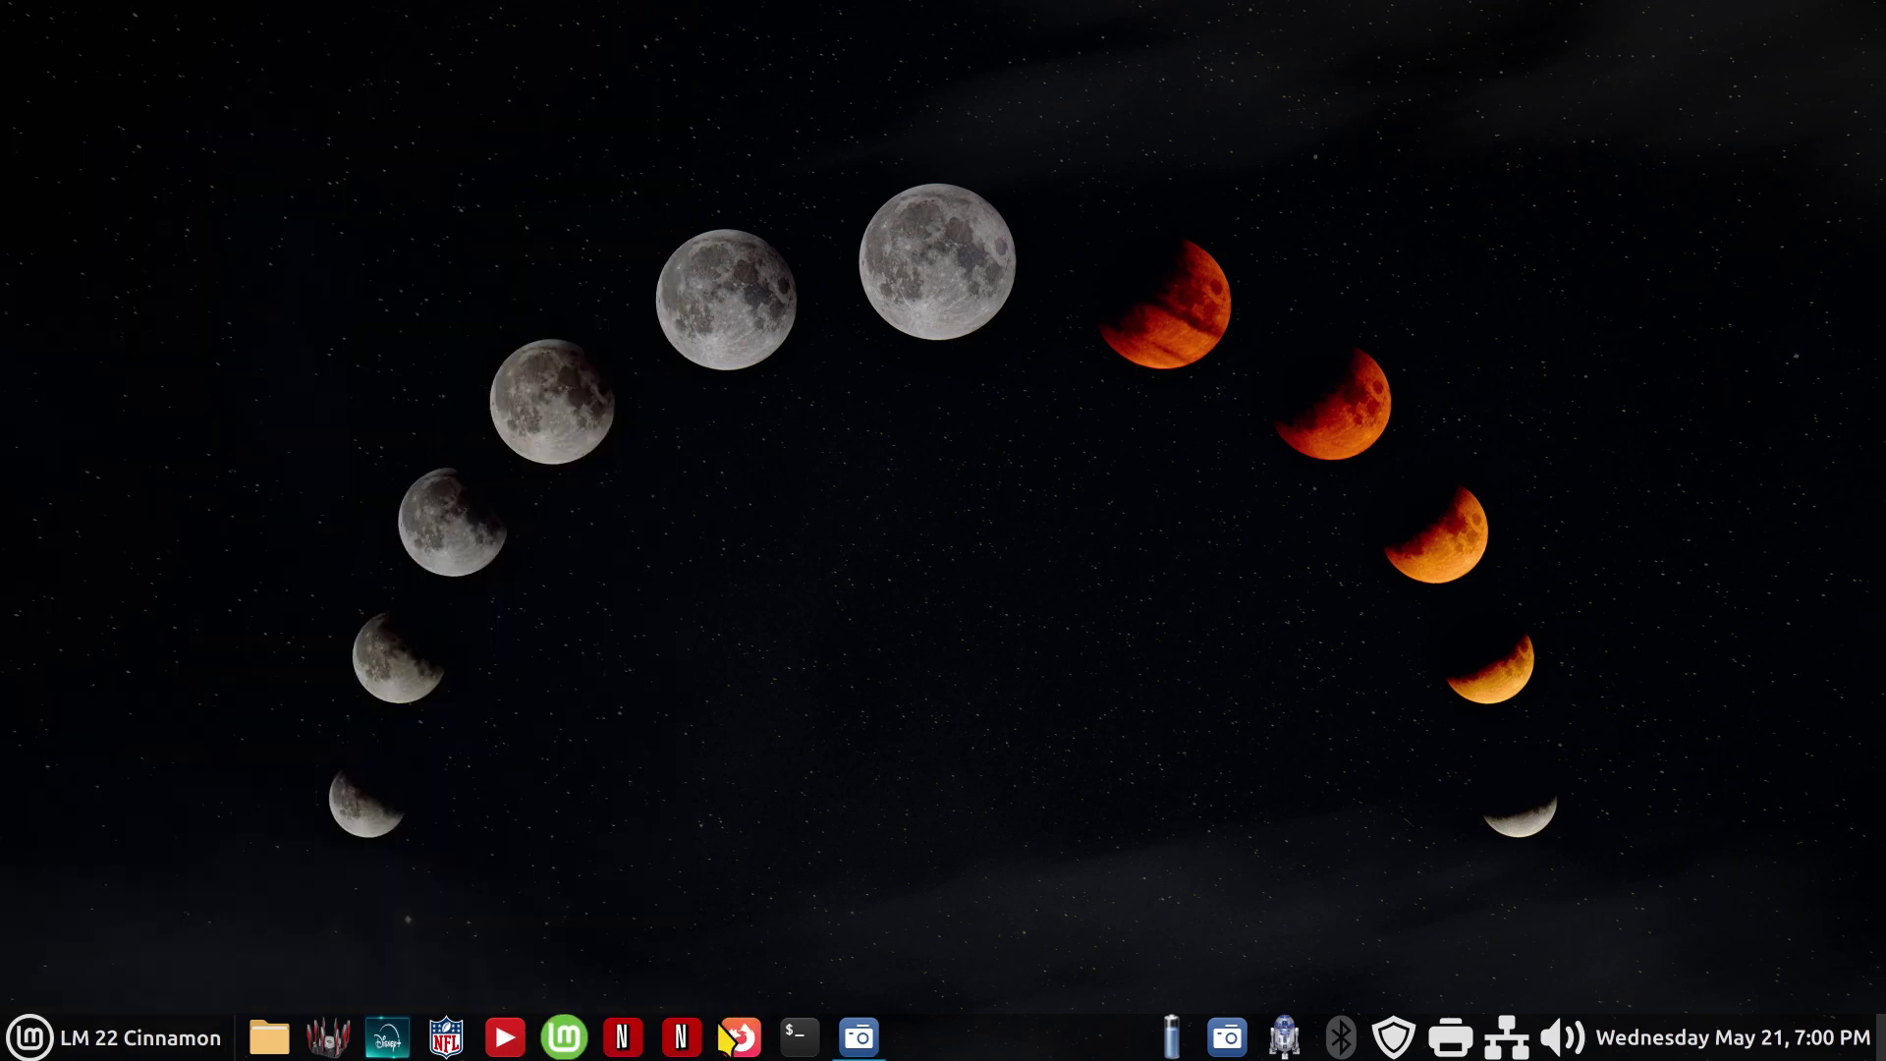
Launch LM from the panel, browse the Download > All Versions page, and return home.
click(564, 1036)
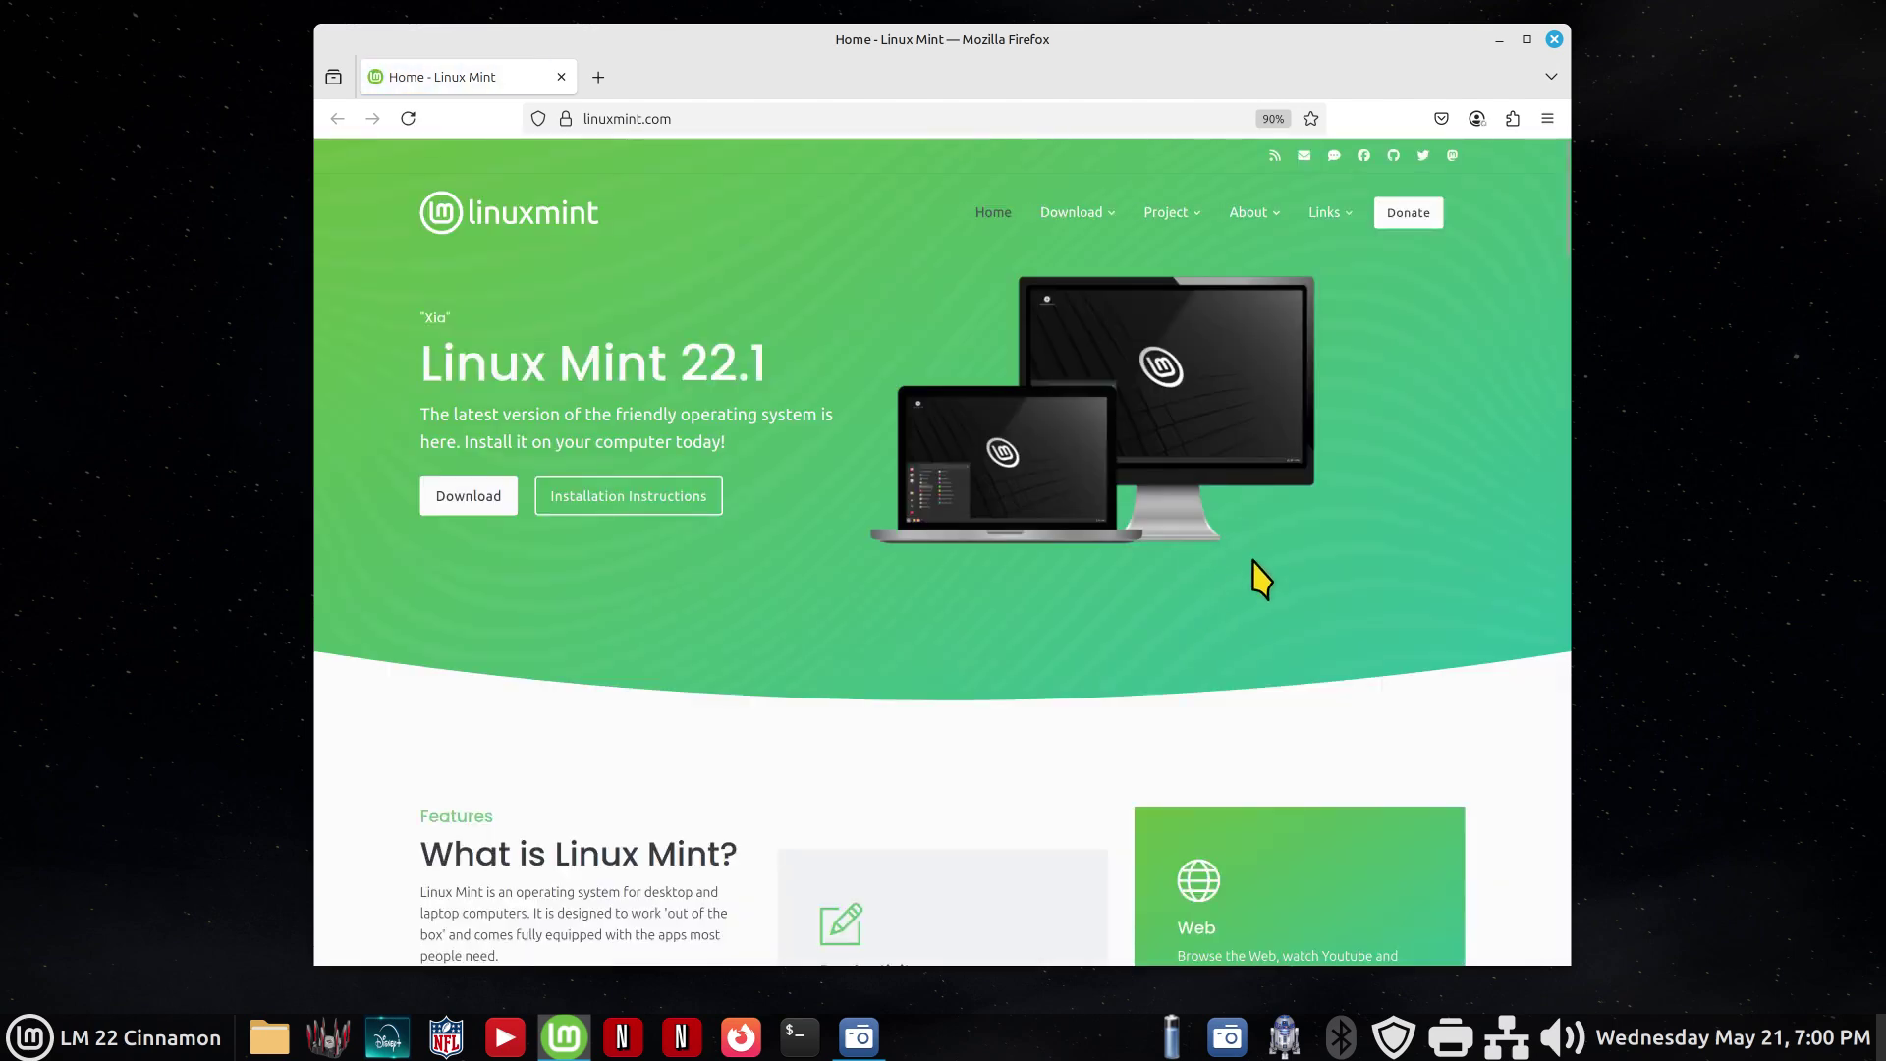
mouse_move(1062, 222)
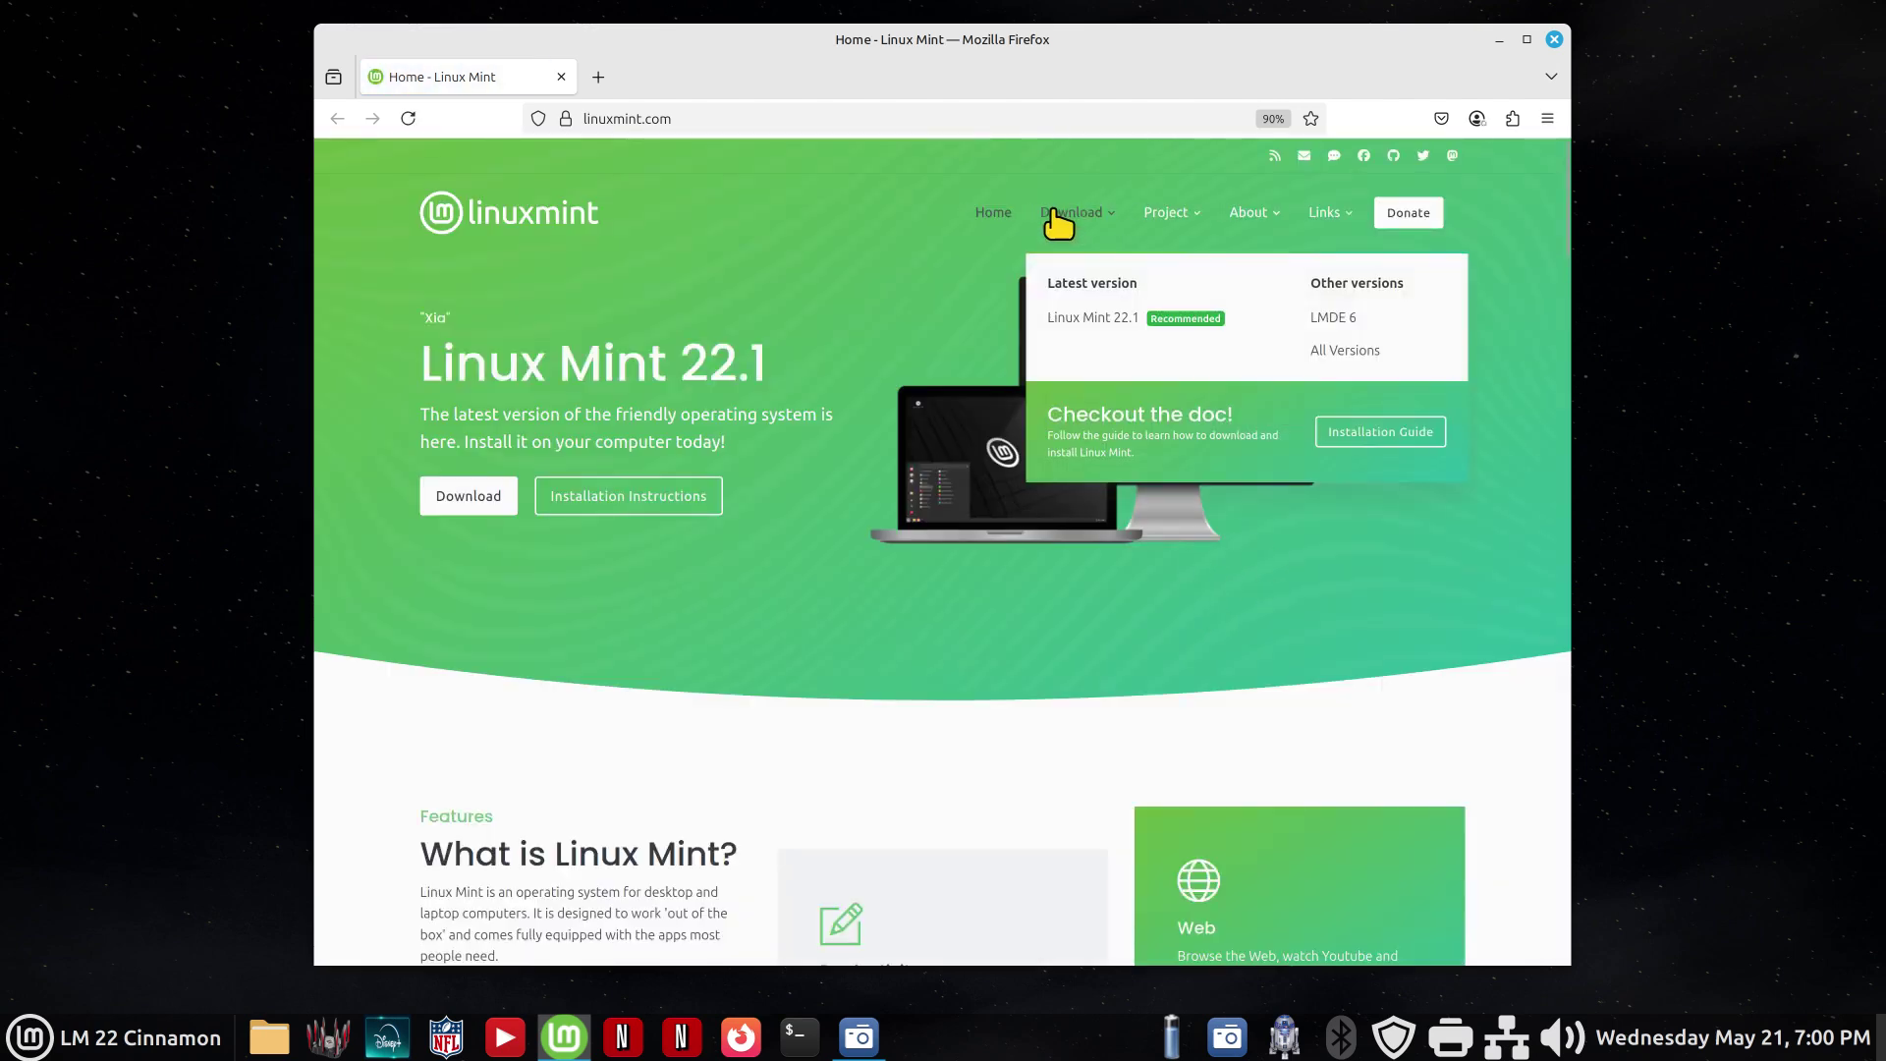
click(1344, 351)
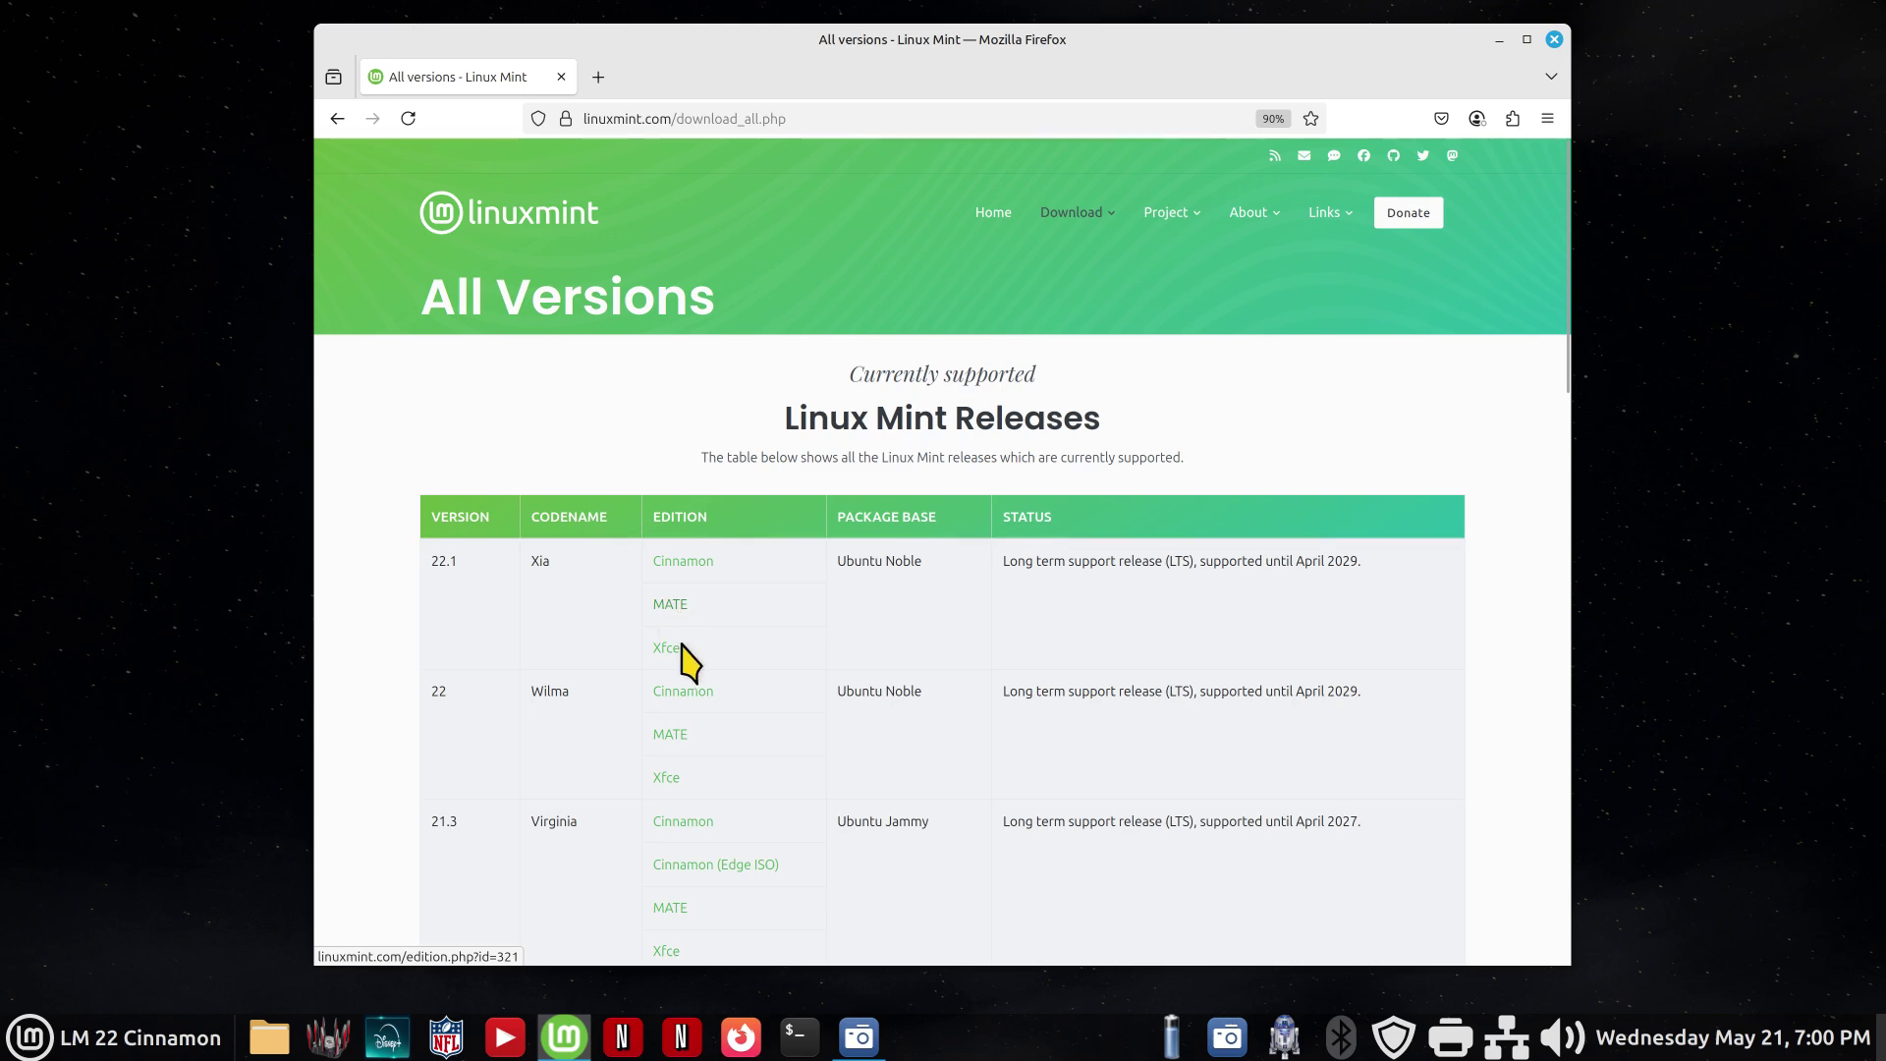
scroll(678, 666, down, 12)
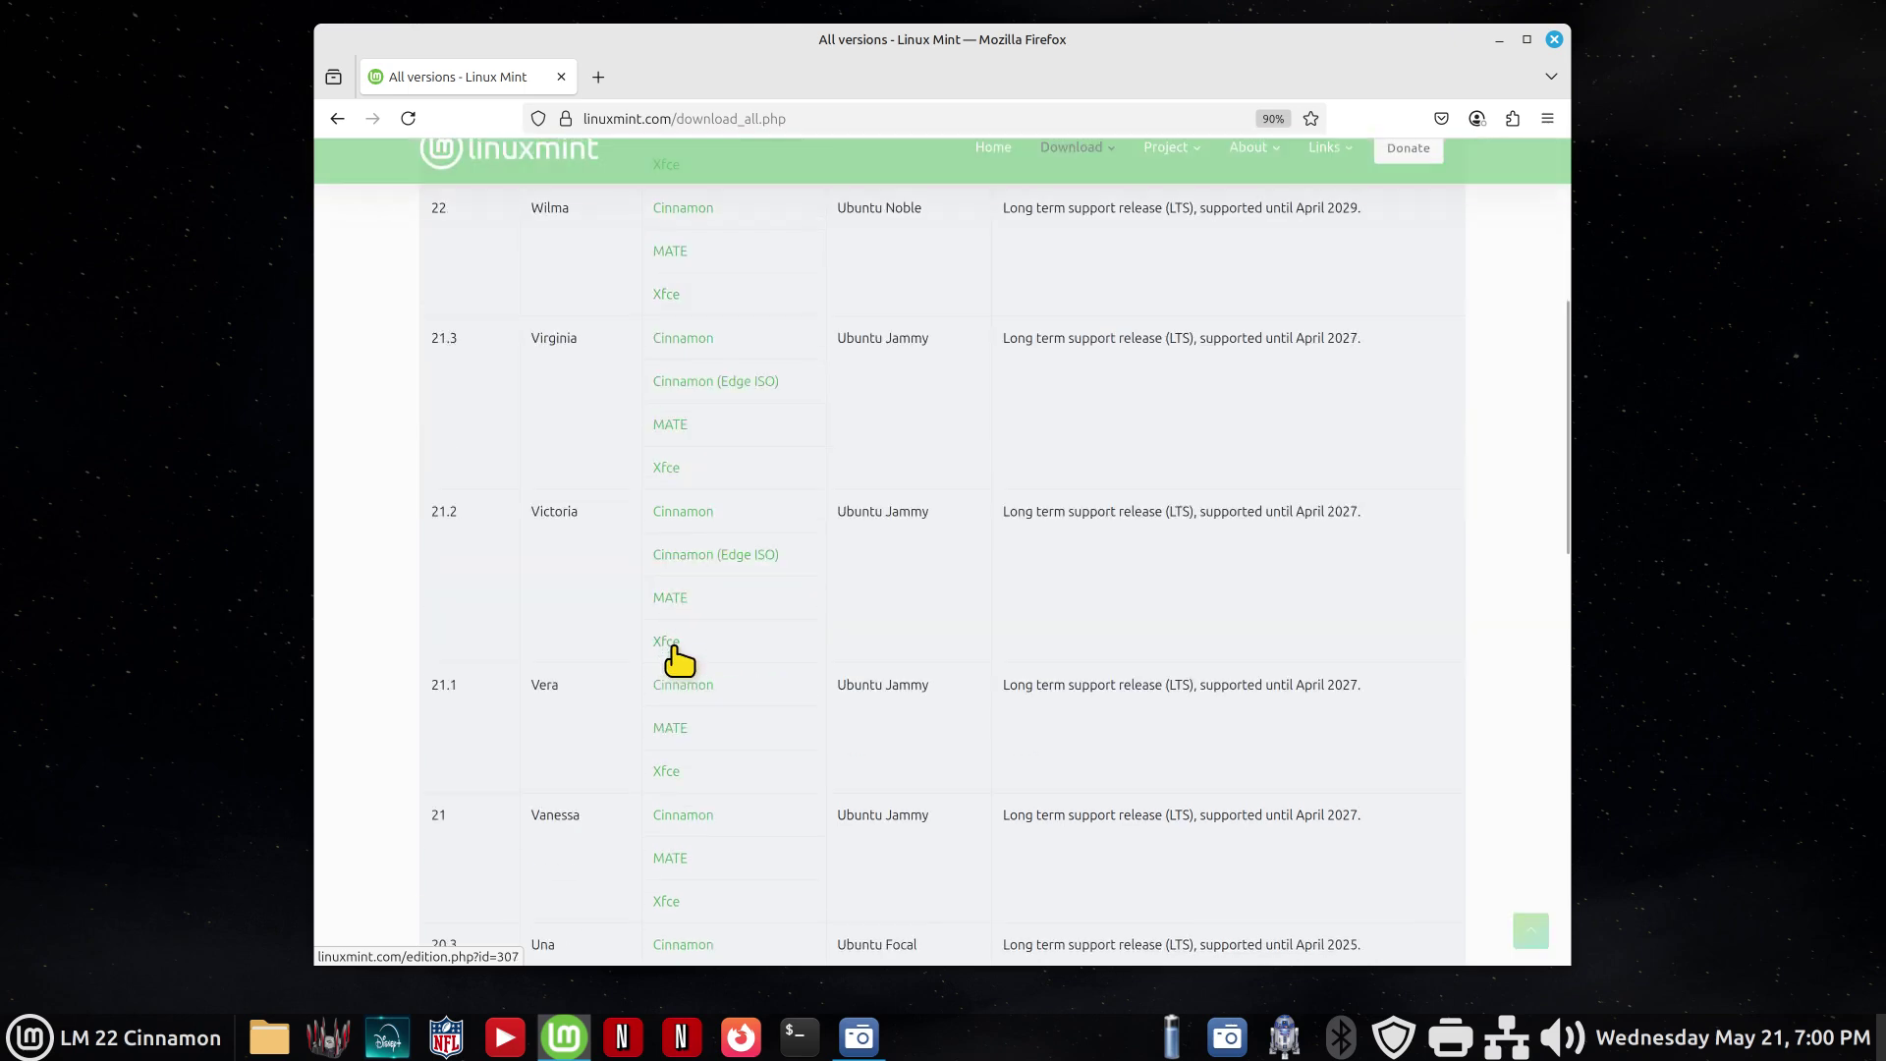
scroll(610, 664, down, 3)
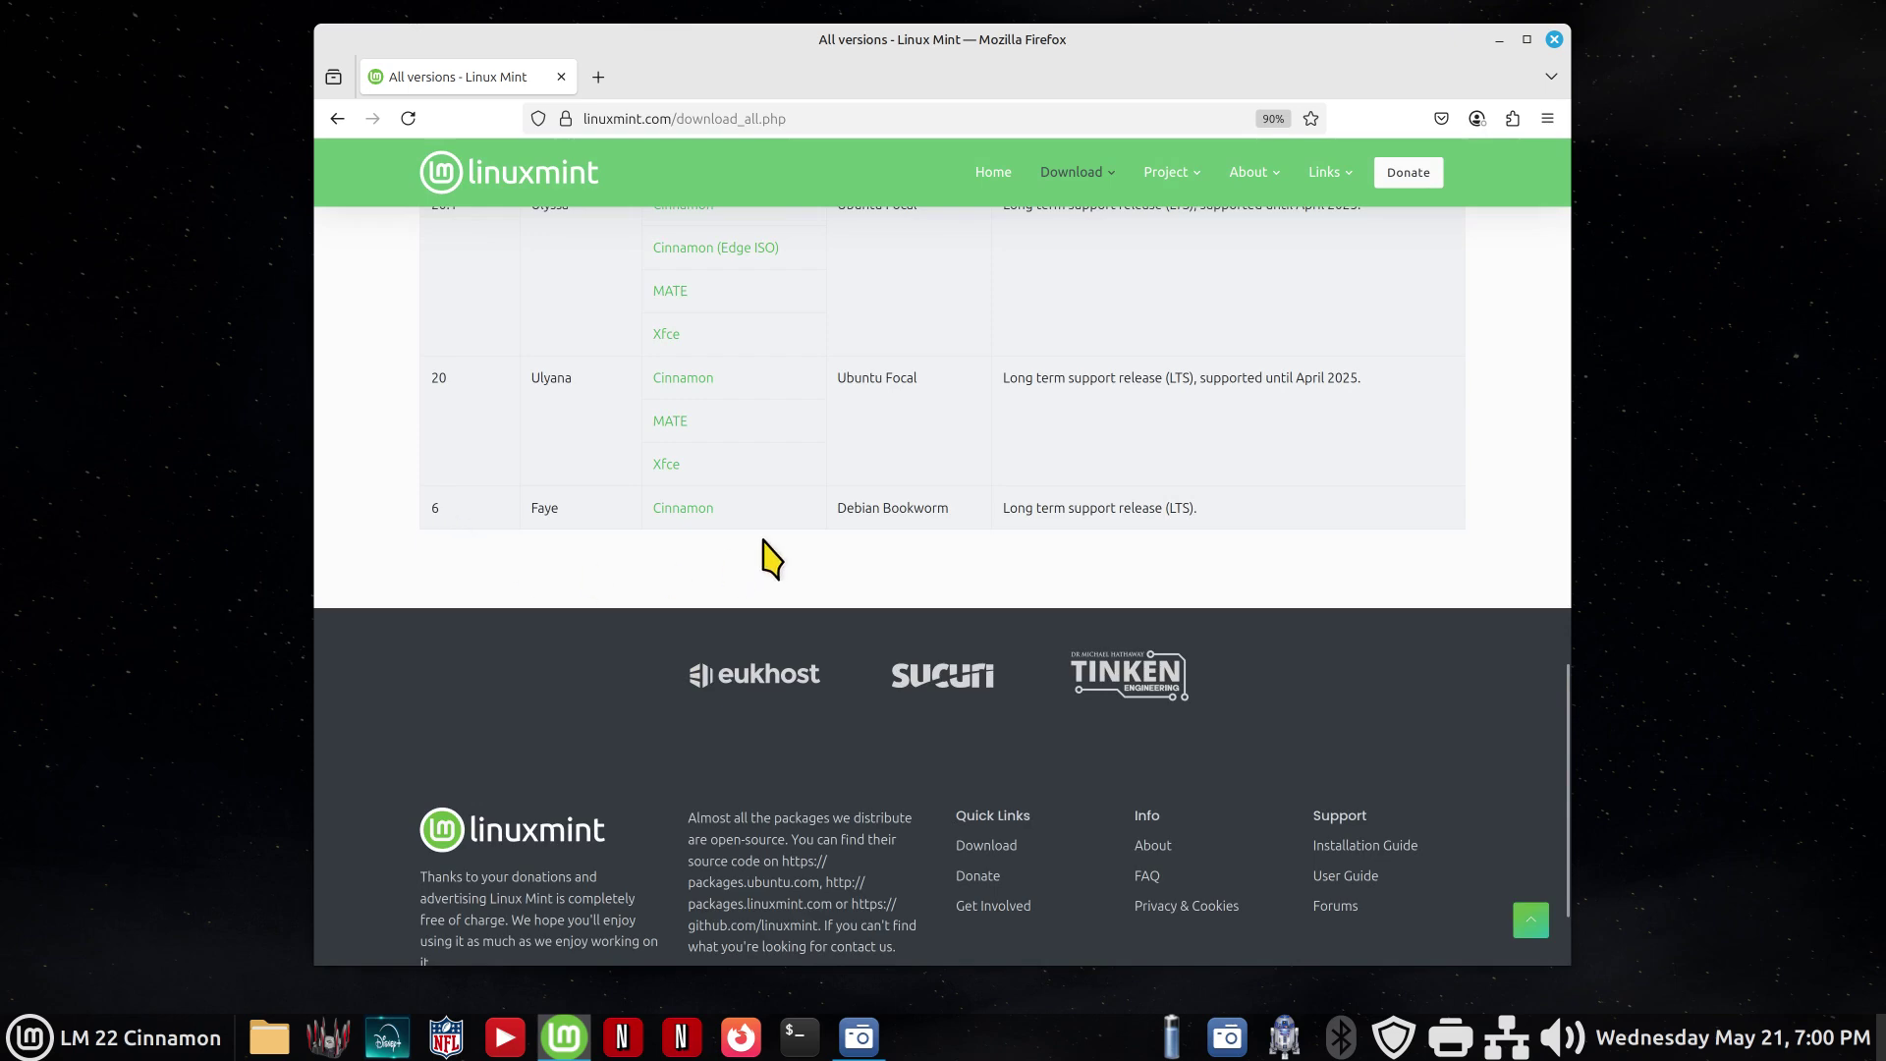
scroll(772, 558, up, 6)
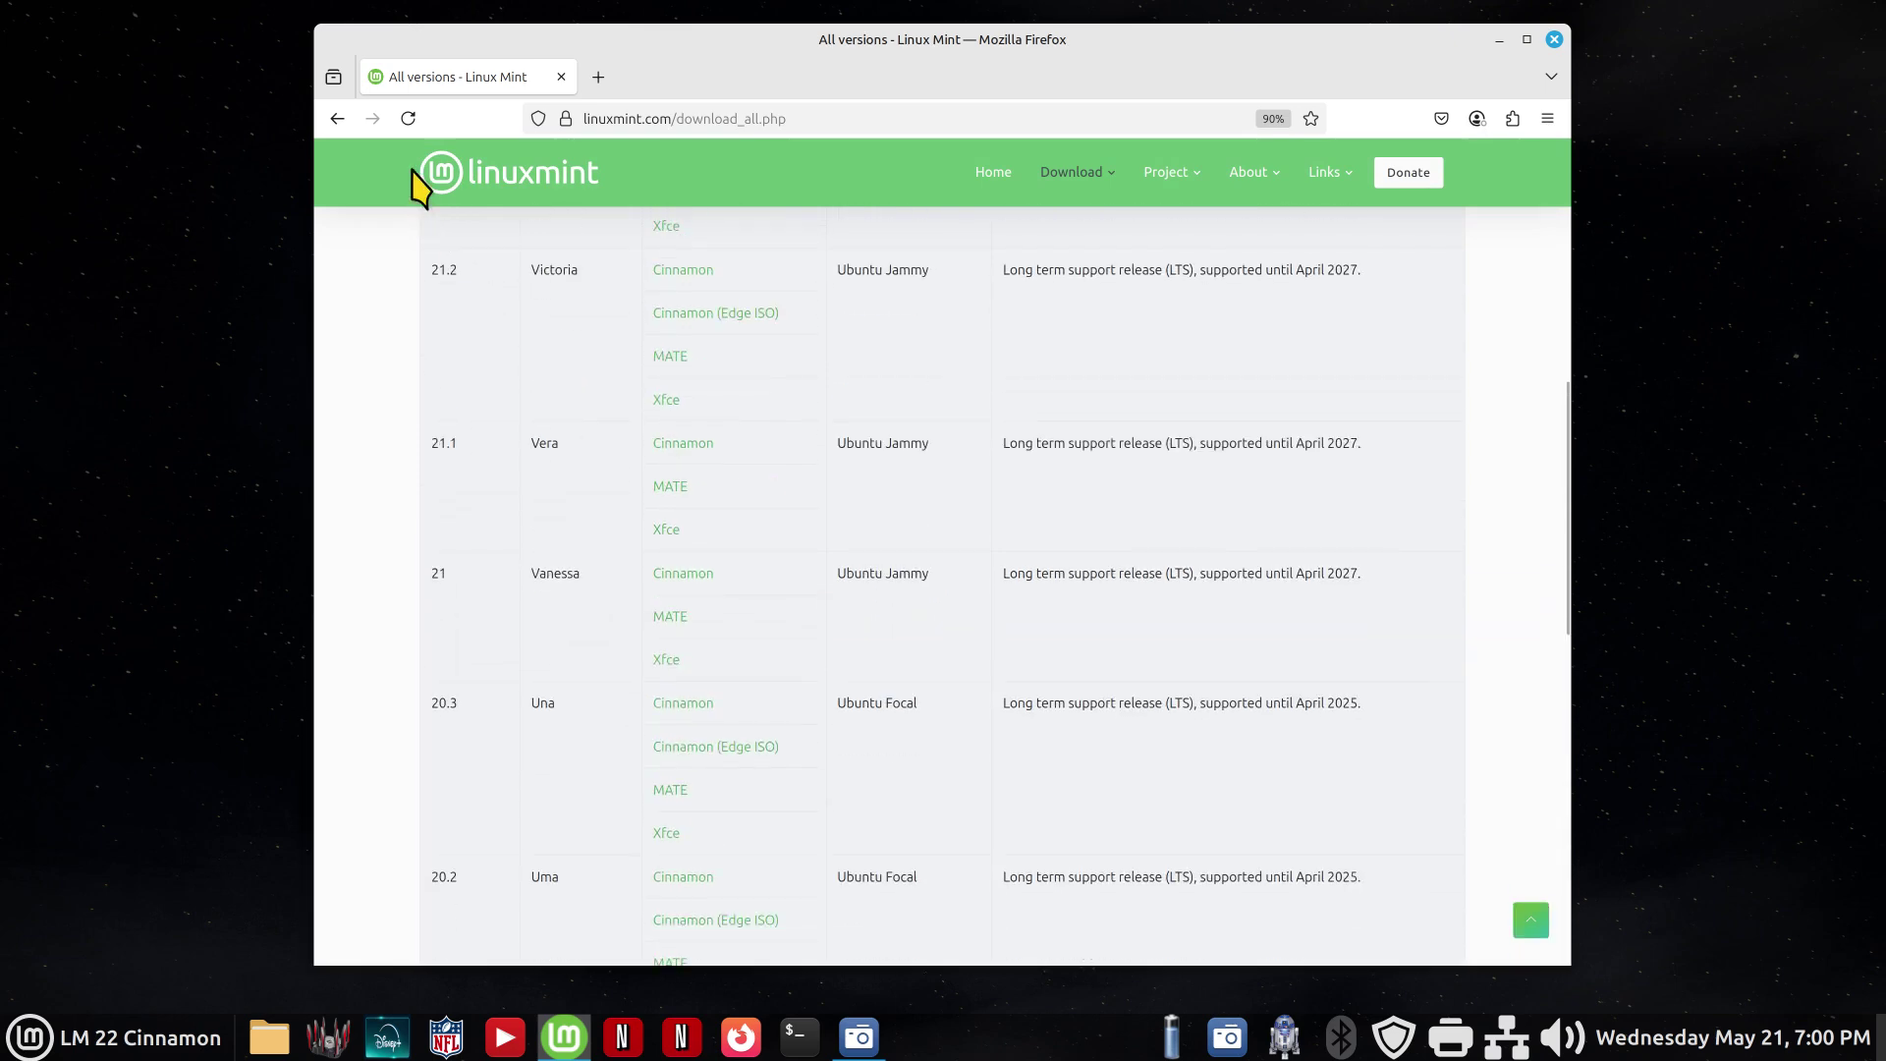
click(337, 117)
Open the Download > LMDE 6 page, select 'Linux Mint Debian Edition', and close the window.
mouse_move(1240, 224)
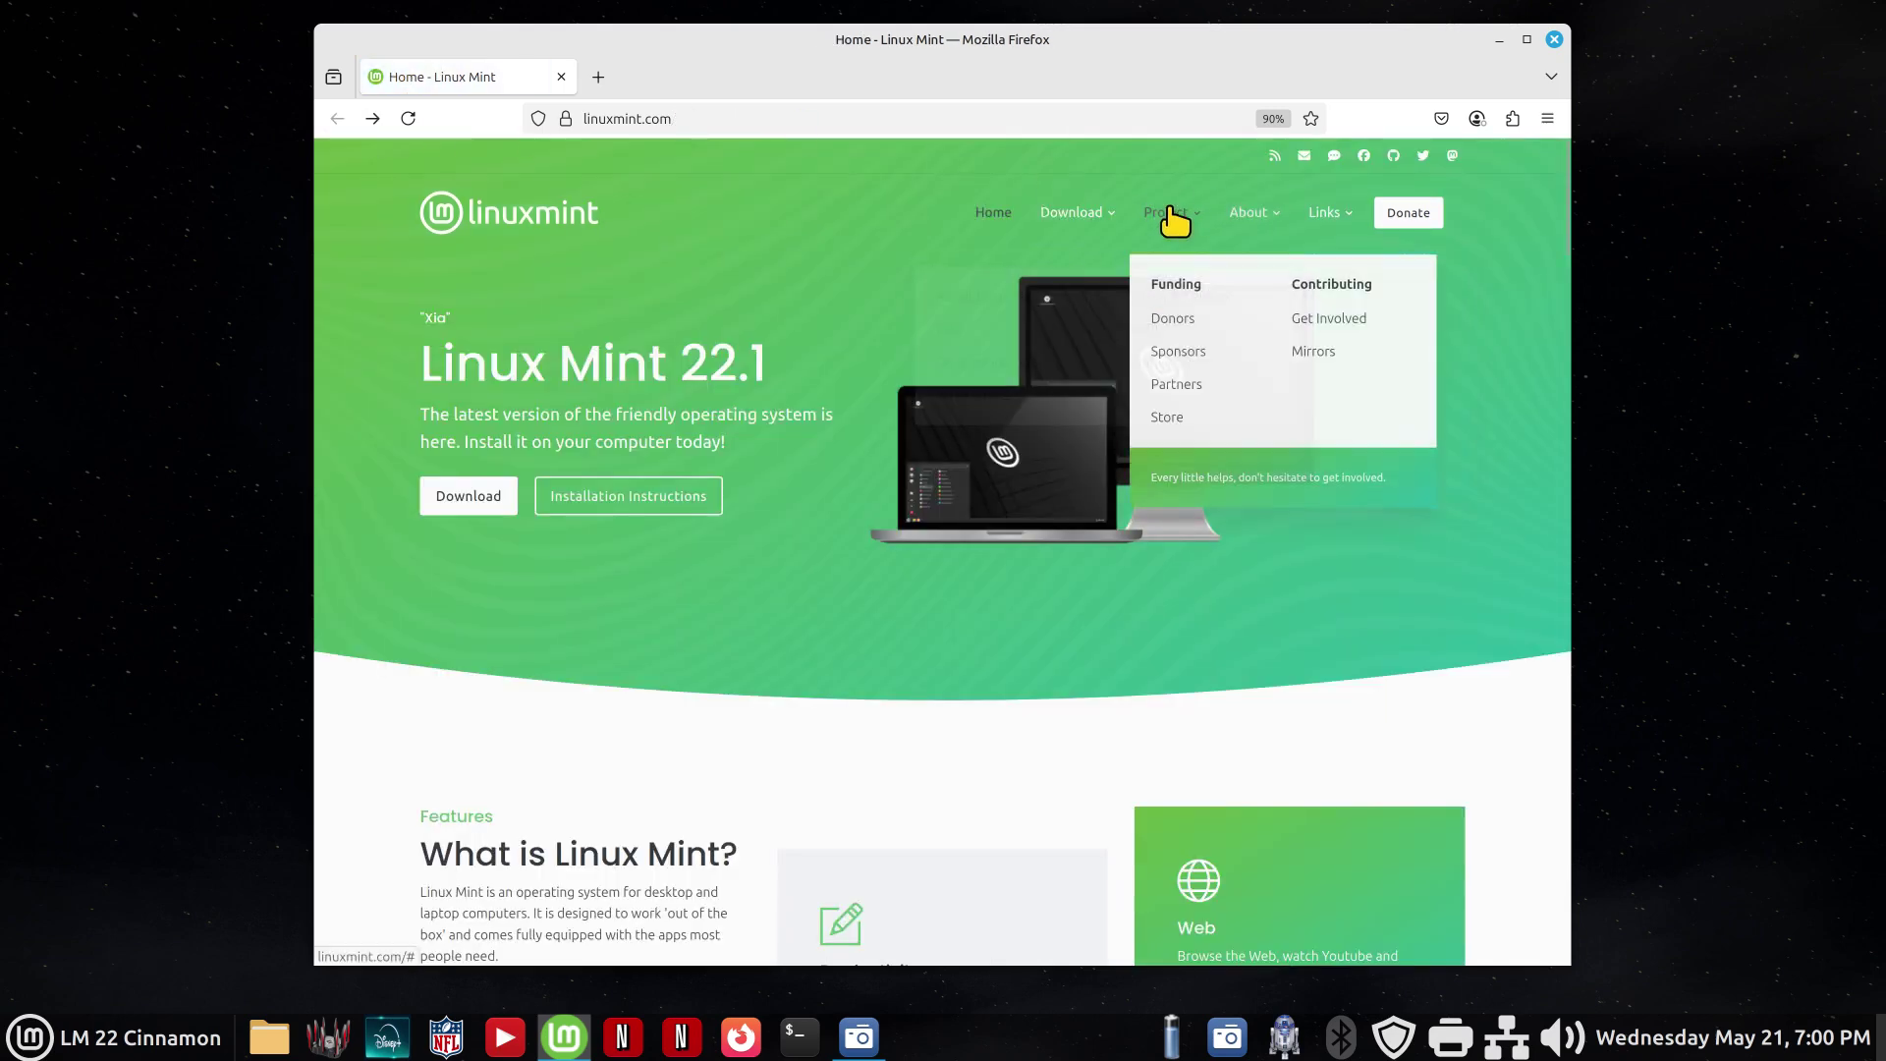
mouse_move(1067, 232)
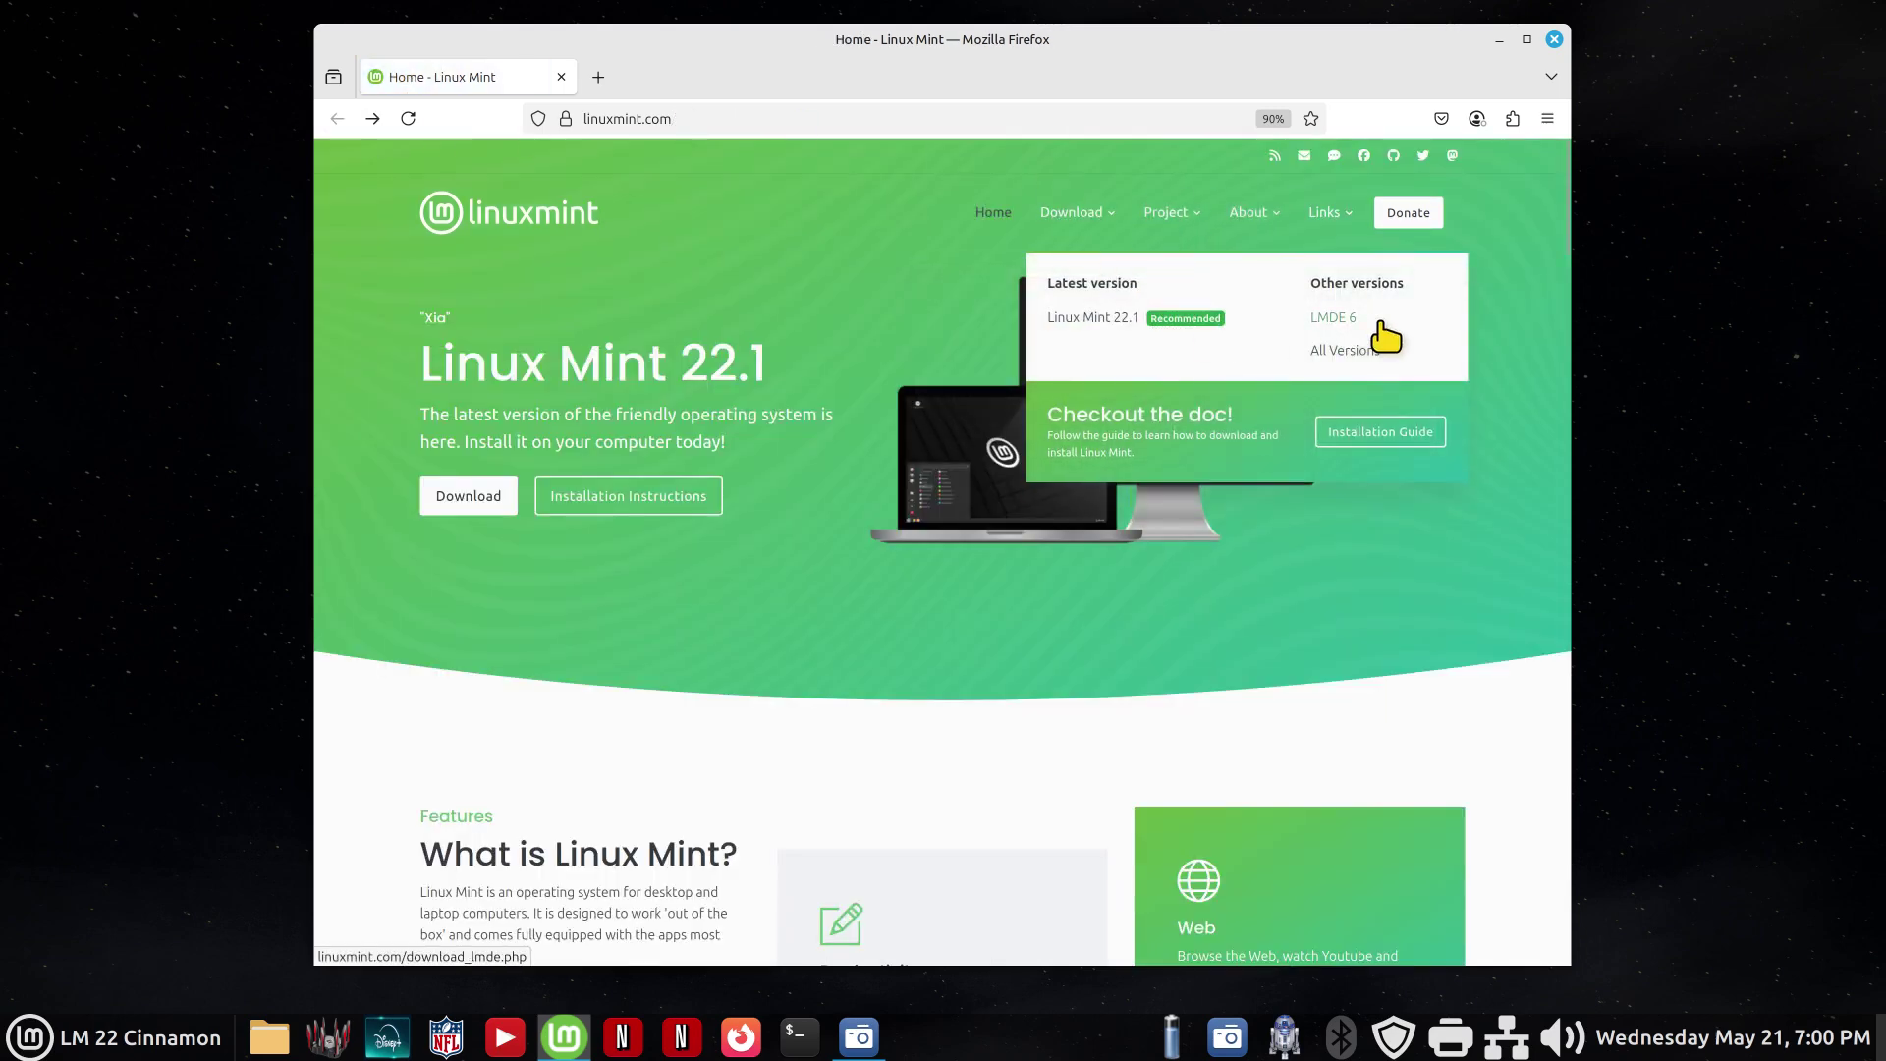
click(1332, 316)
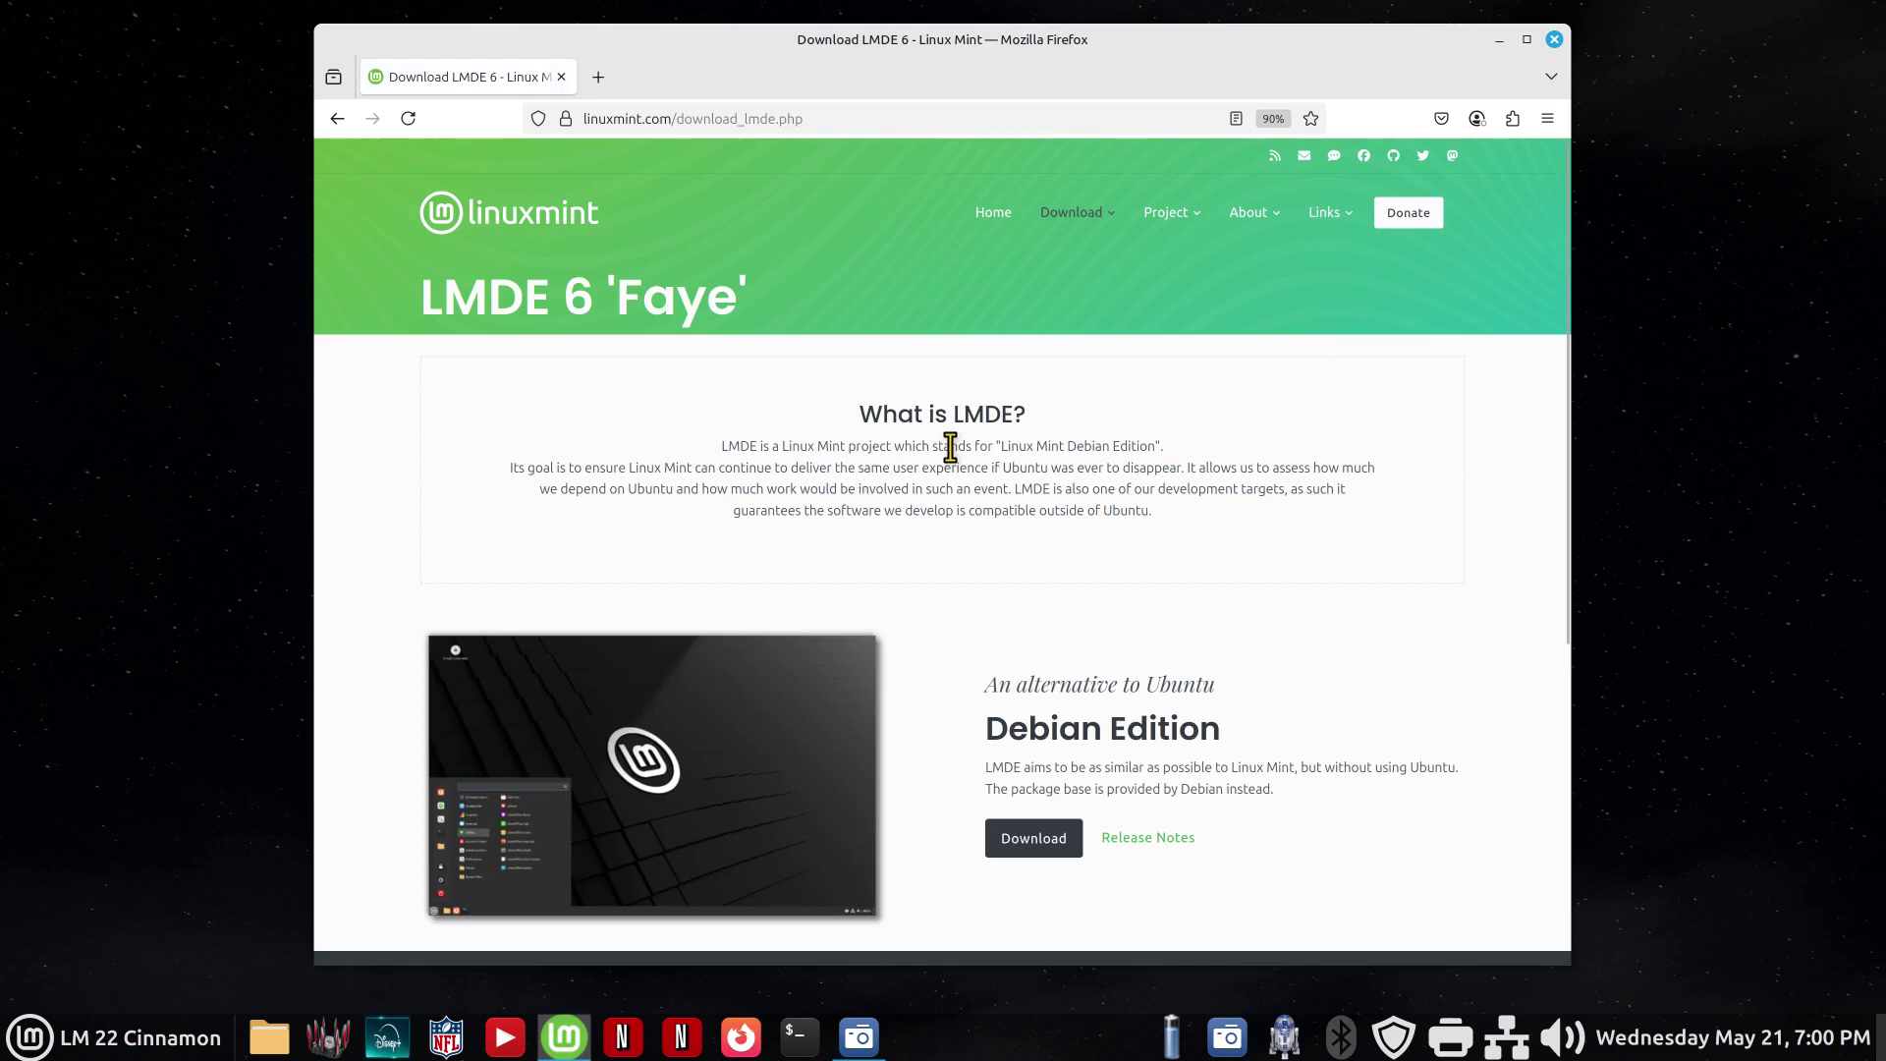
drag(997, 445, 1188, 448)
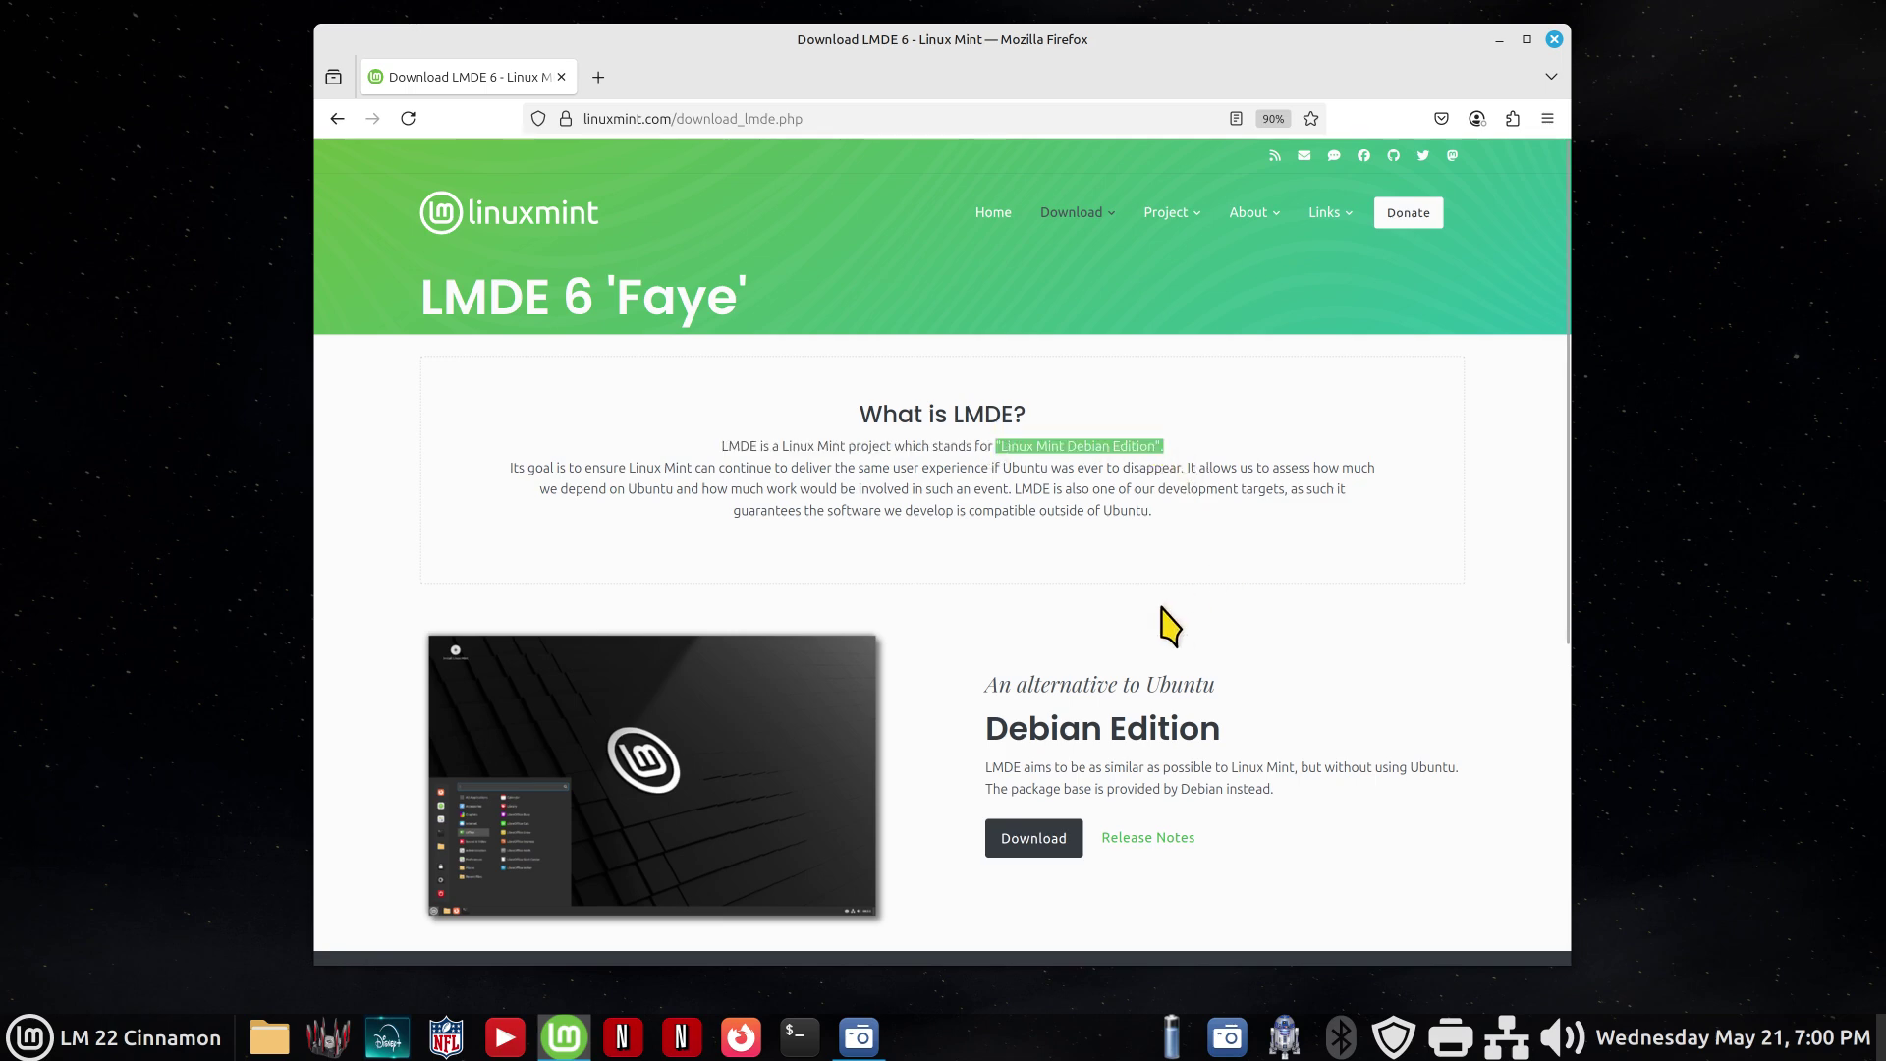
click(1553, 39)
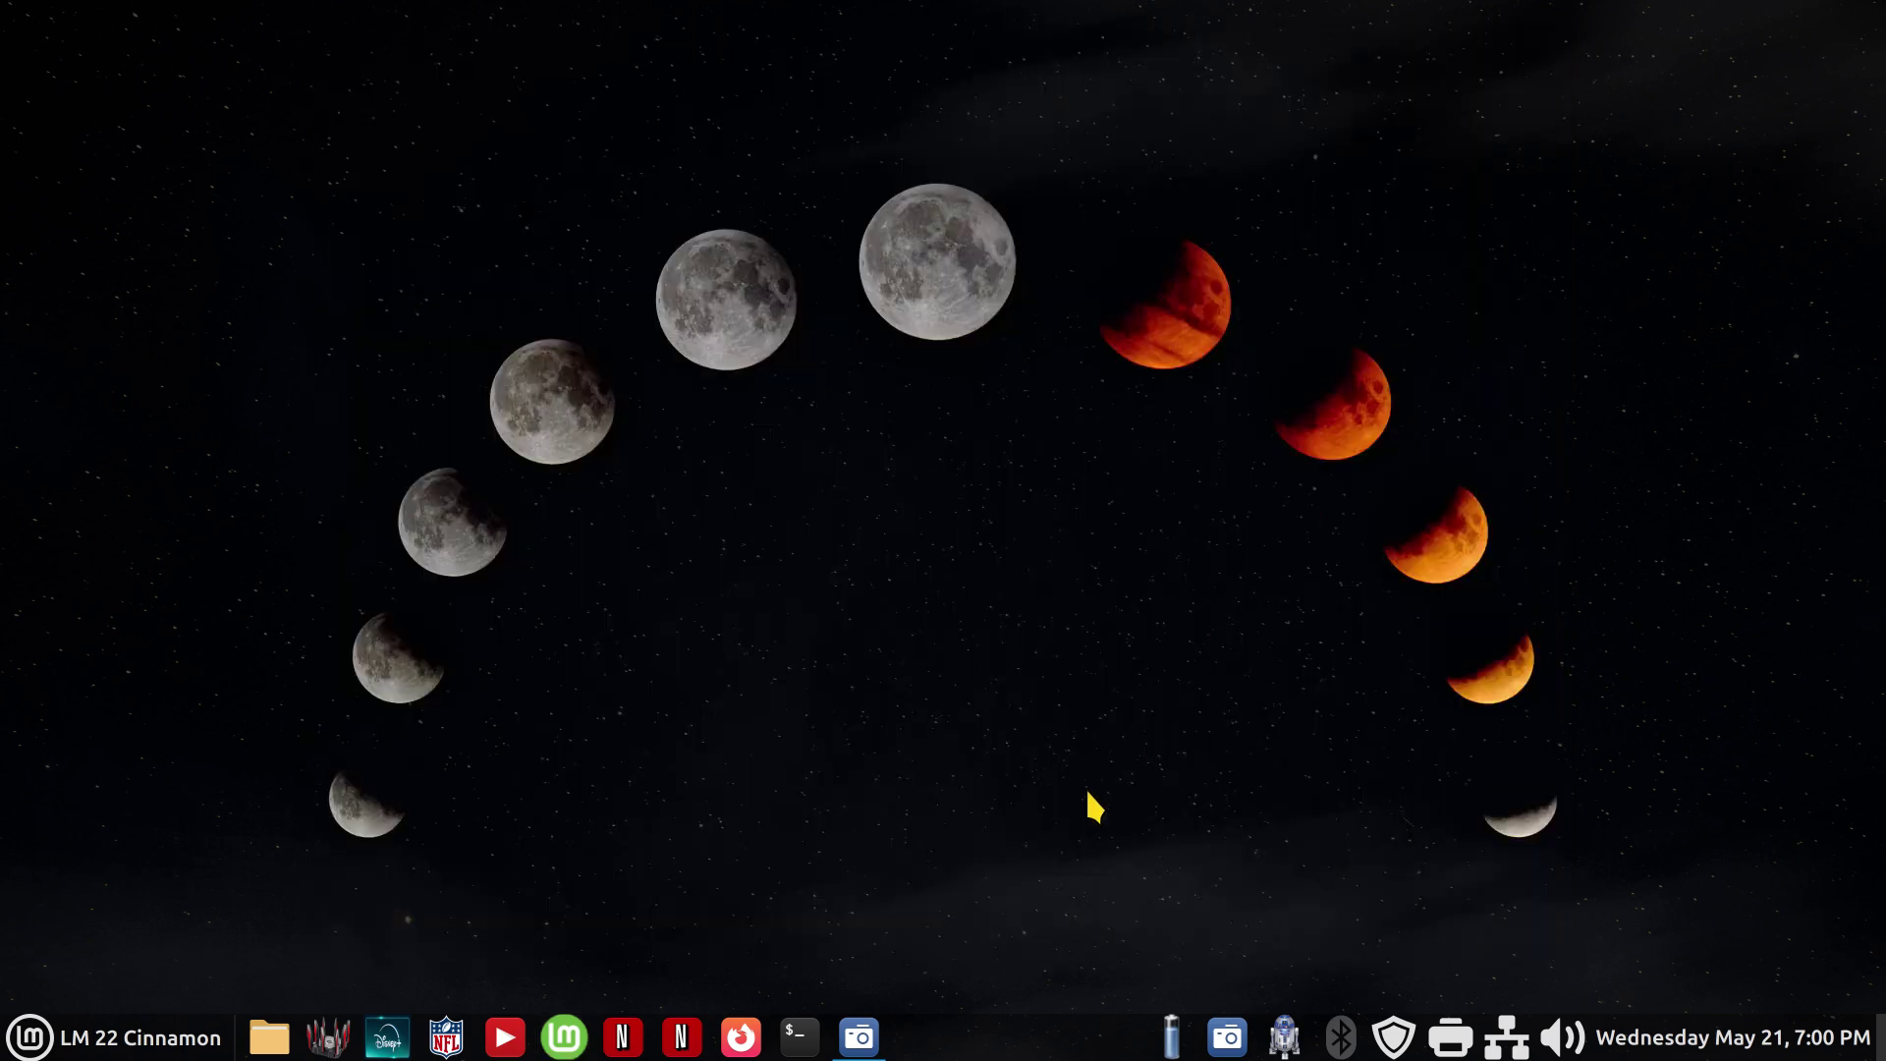